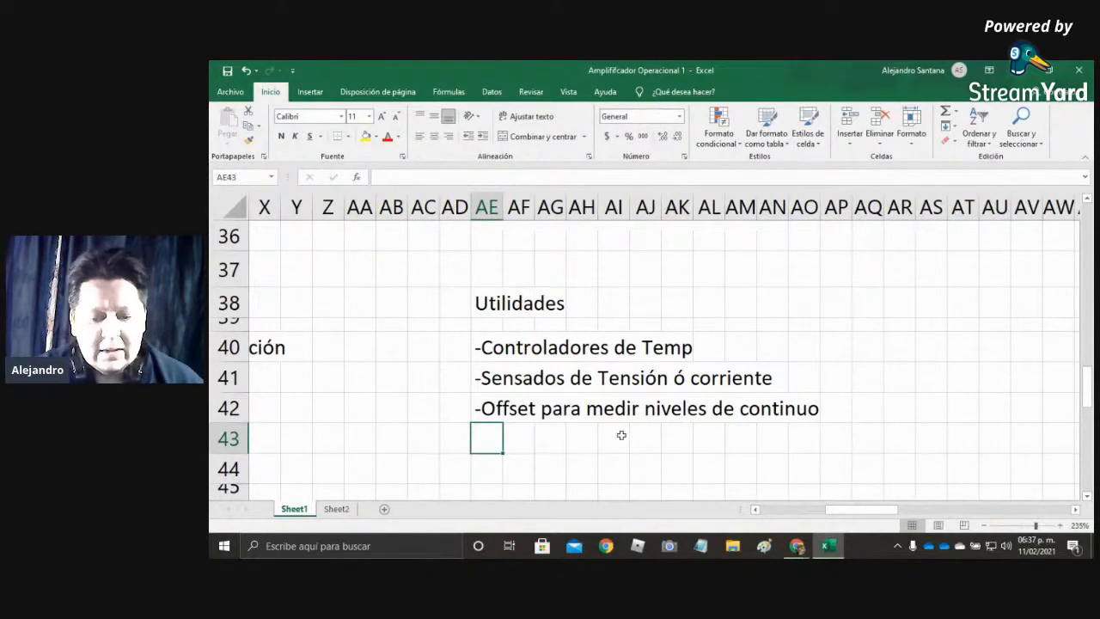
Go to the op-amp exercise at the start of Sheet1 and reduce the zoom to 160% to show the circuit.
scroll(596, 335, "up", 12)
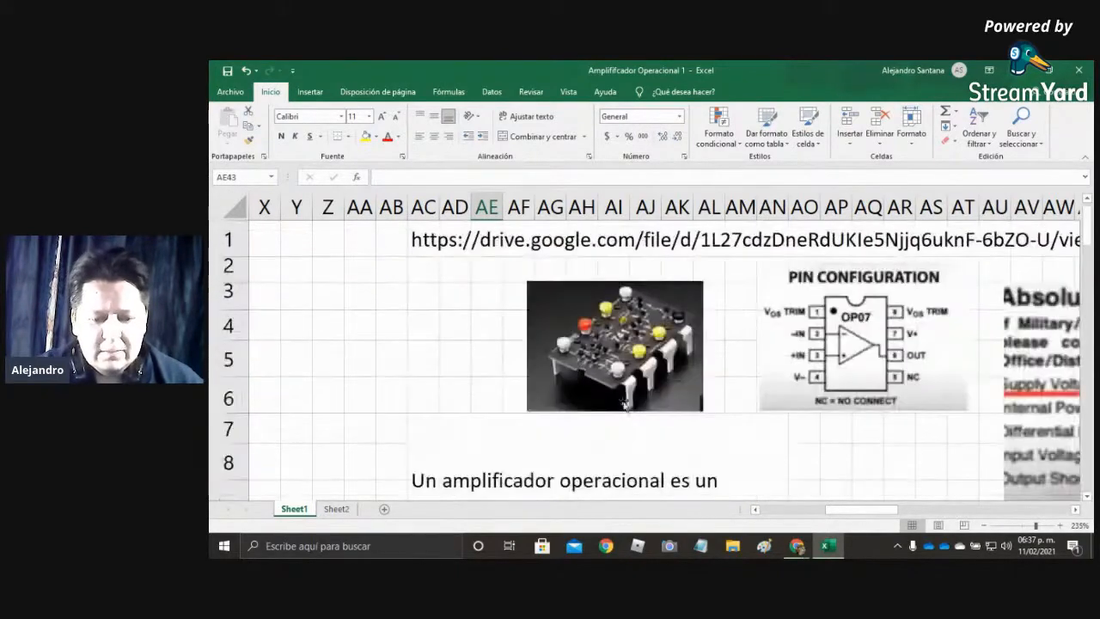
left_click_drag(883, 510, 803, 510)
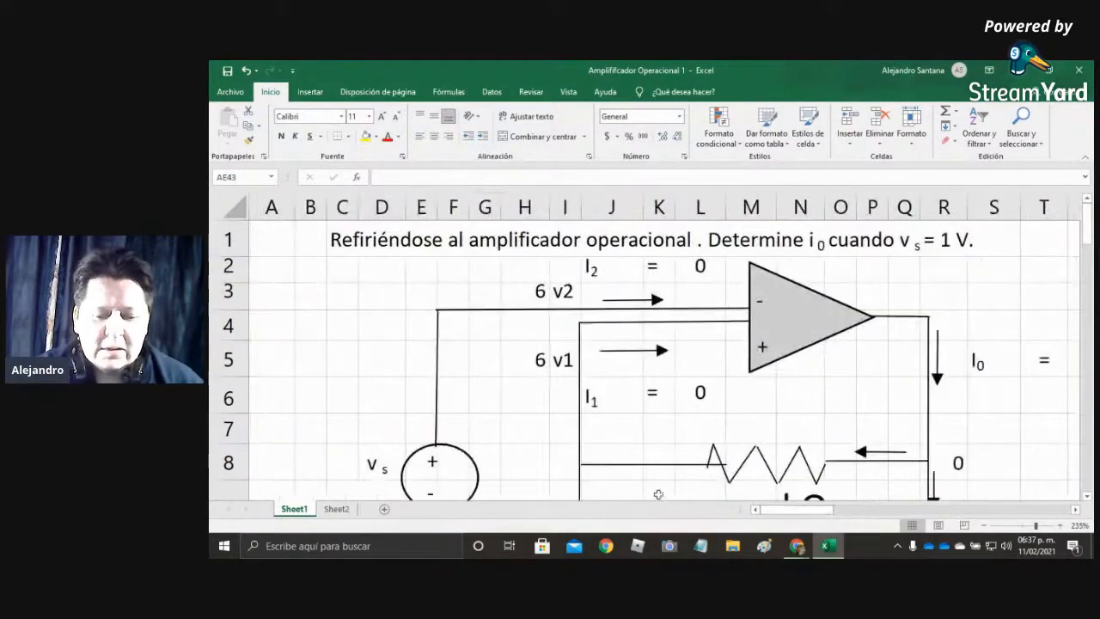
left_click(373, 316)
scroll(373, 315, "down", 5)
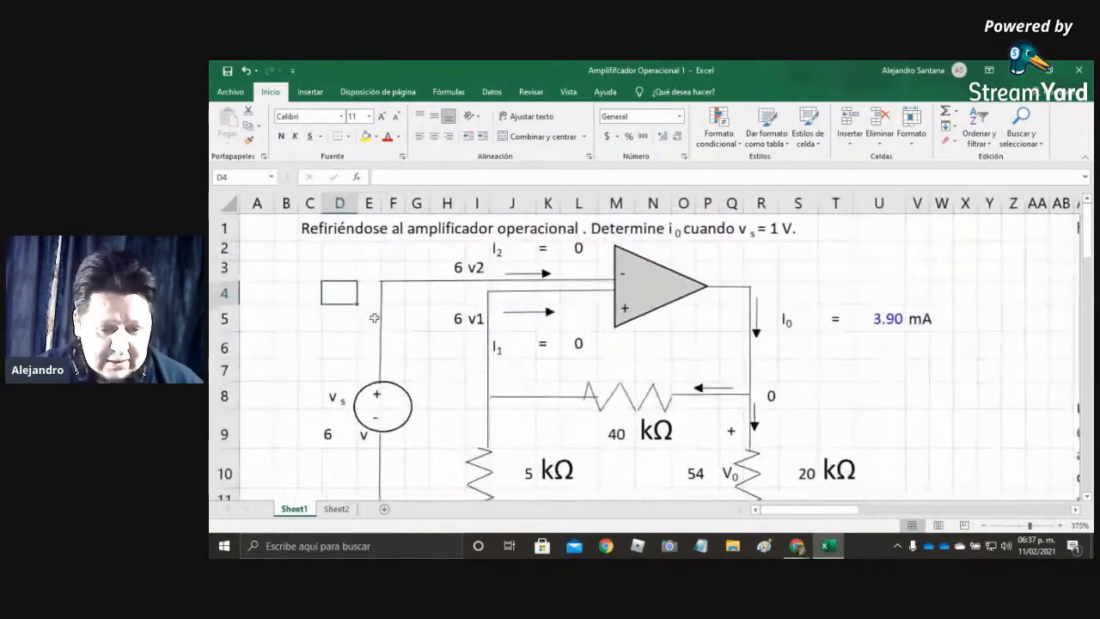
scroll(391, 326, "down", 1)
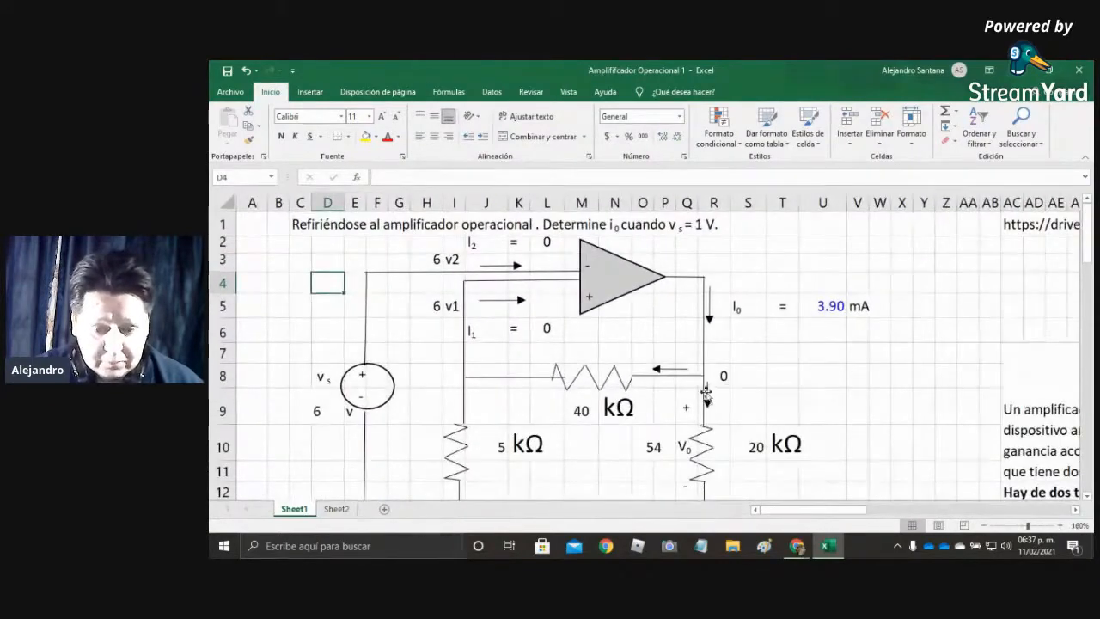
Examine the source voltage in C9, the v2 and v1 input cells, and the I0 result in U5 with their formulas.
left_click(310, 413)
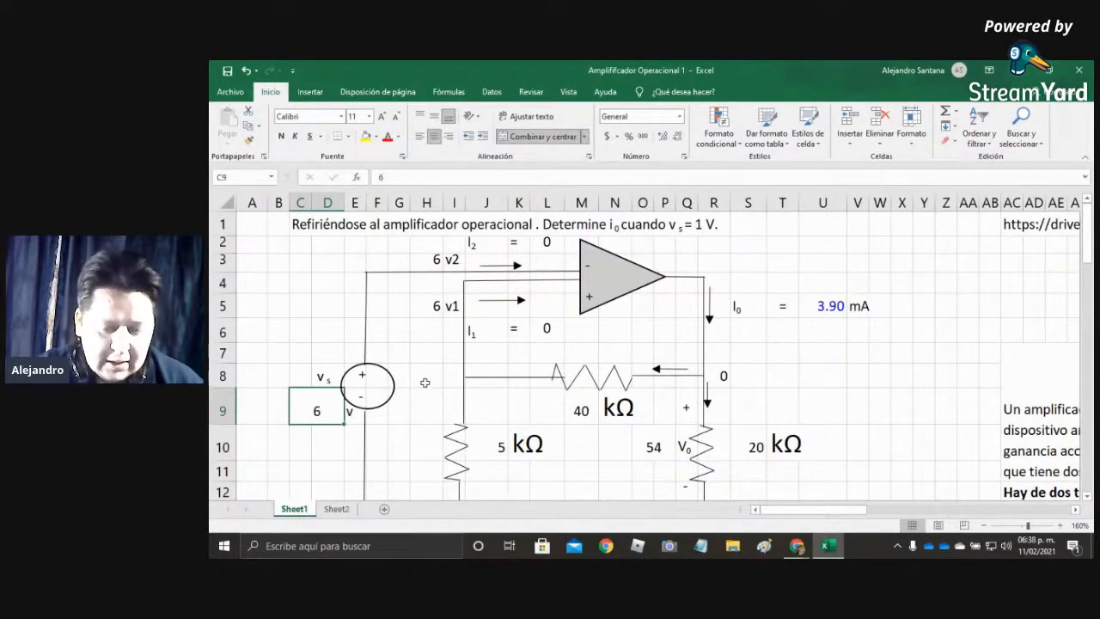
left_click(432, 259)
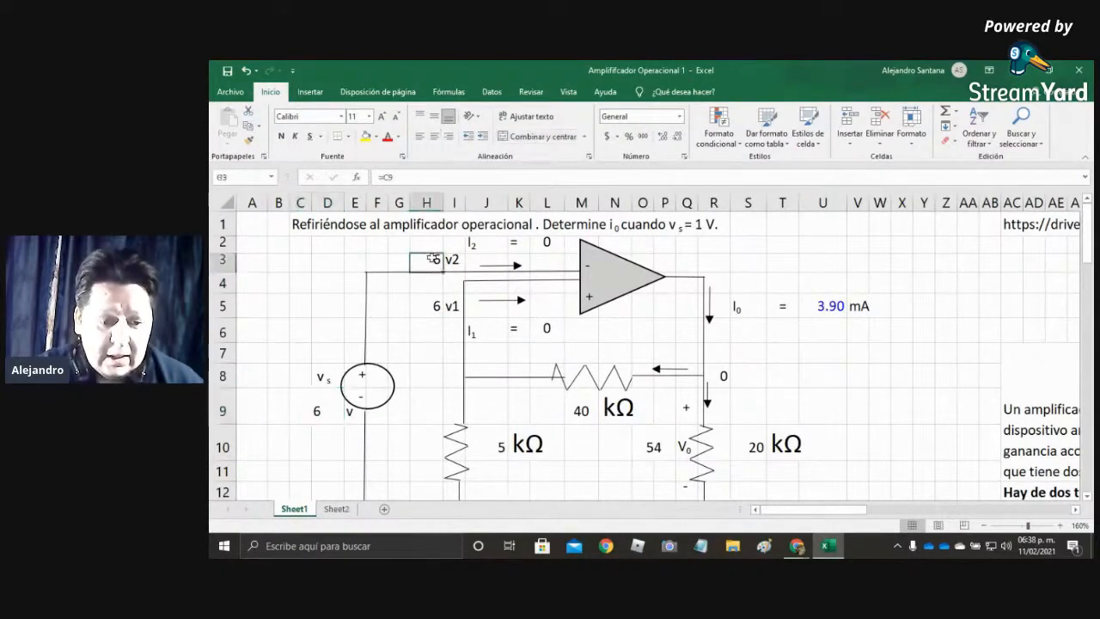
left_click(434, 313)
double_click(424, 261)
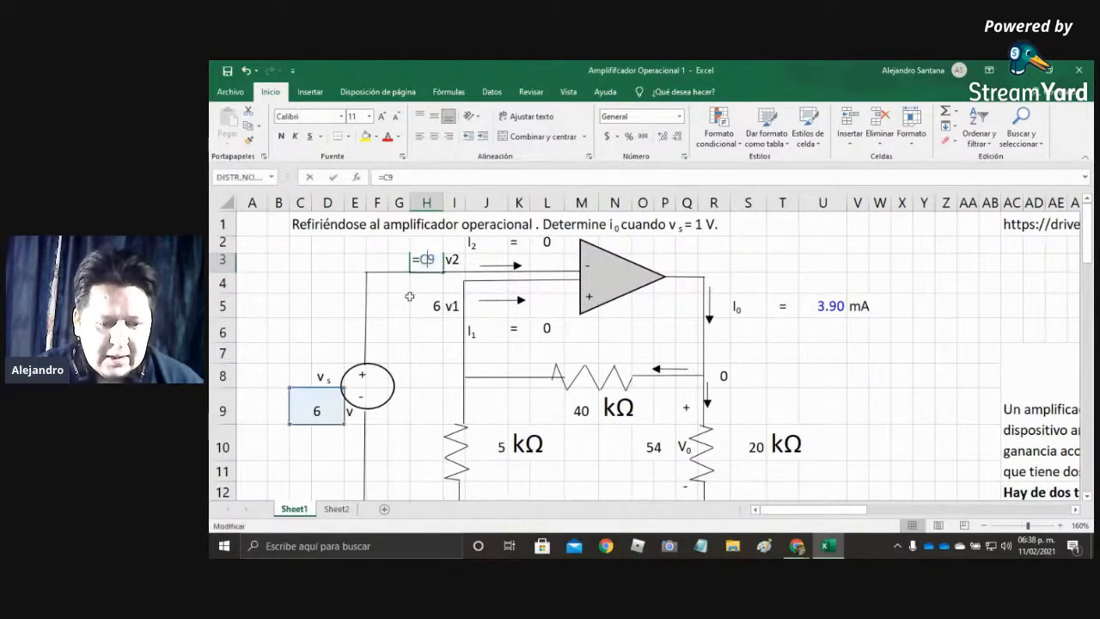
key("Escape")
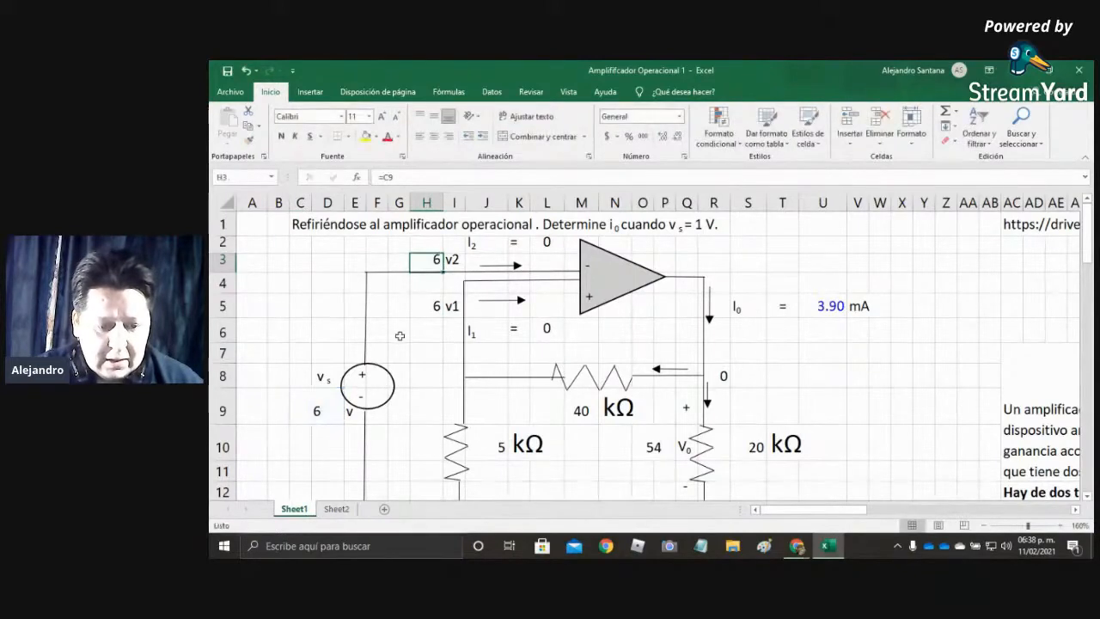
left_click(832, 307)
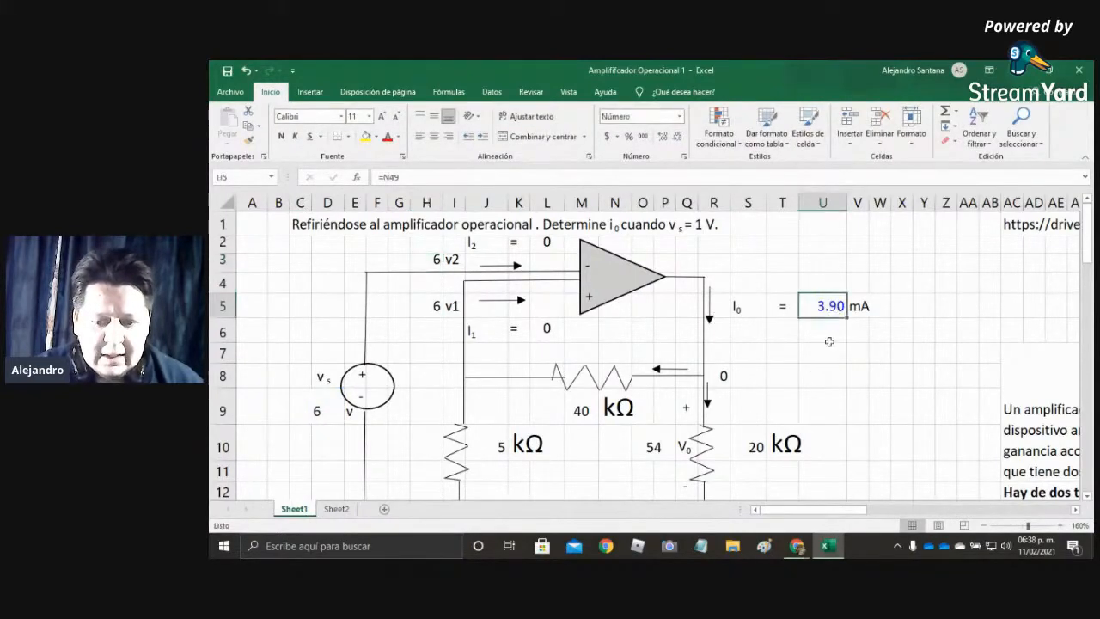
scroll(662, 398, "down", 1)
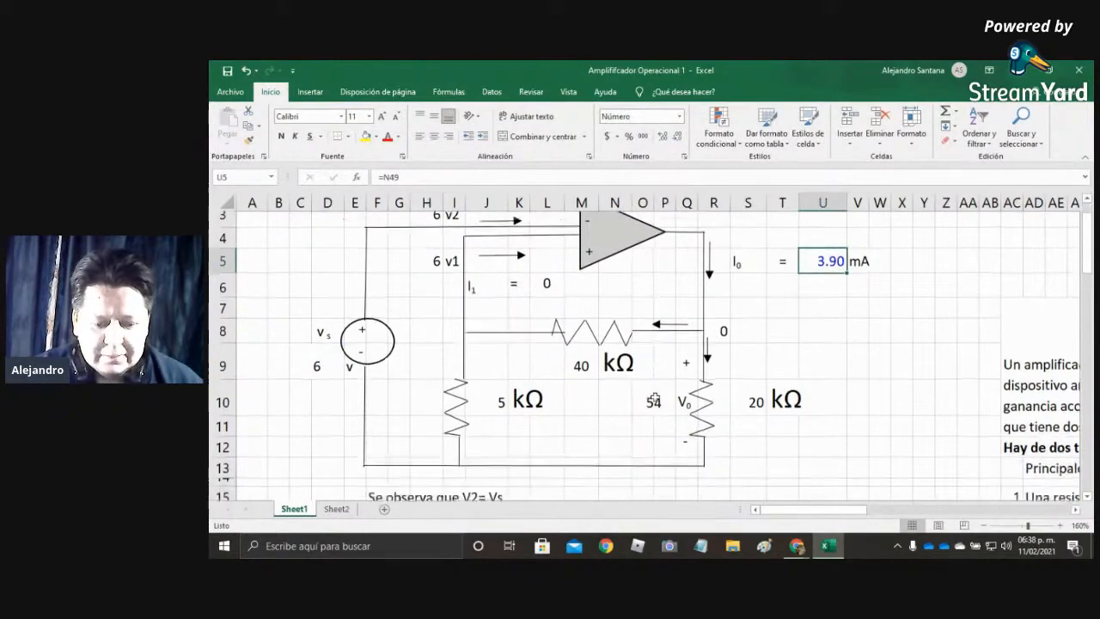
left_click(603, 428)
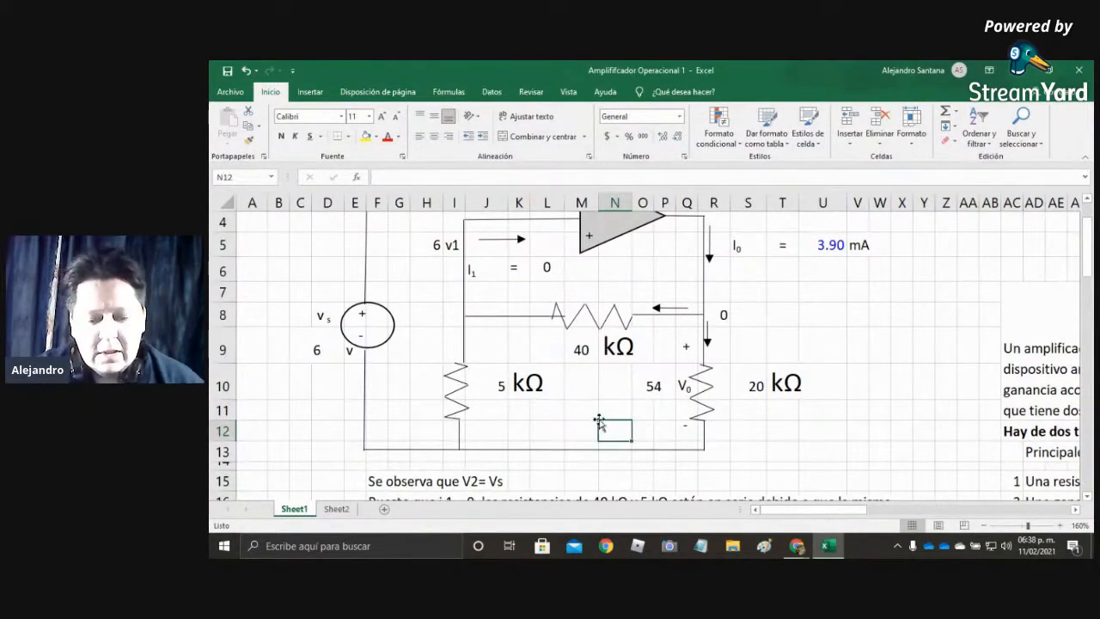
Read the explanation below the circuit that V2 equals Vs and compare it with the v2 and vs cells in the diagram.
scroll(598, 422, "down", 2)
scroll(596, 421, "up", 1)
scroll(596, 421, "down", 1)
scroll(596, 421, "down", 1)
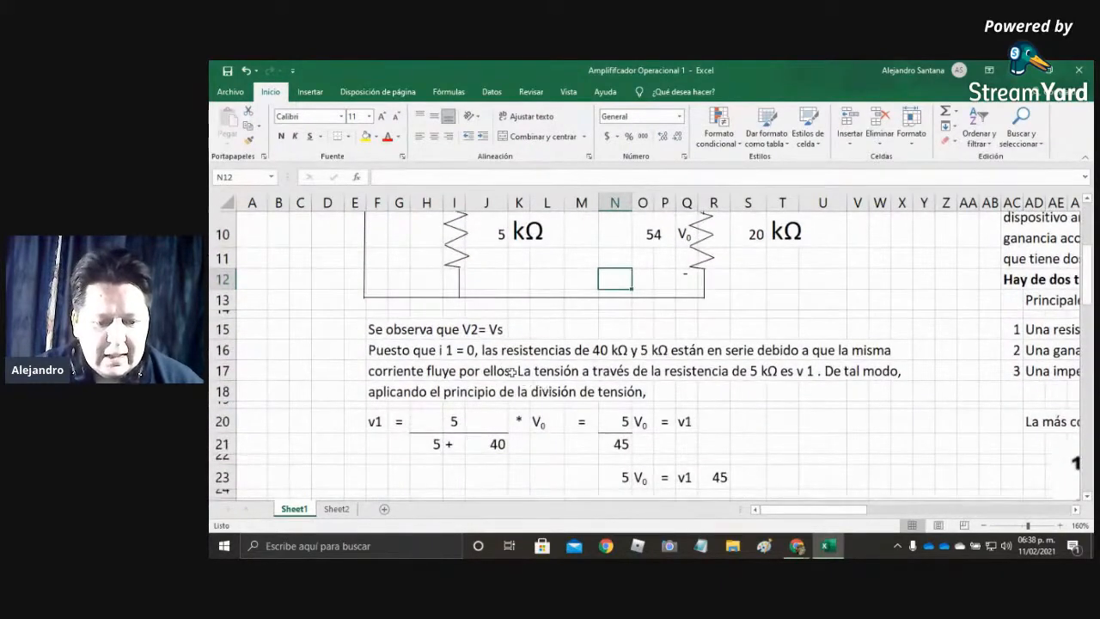
scroll(507, 378, "up", 3)
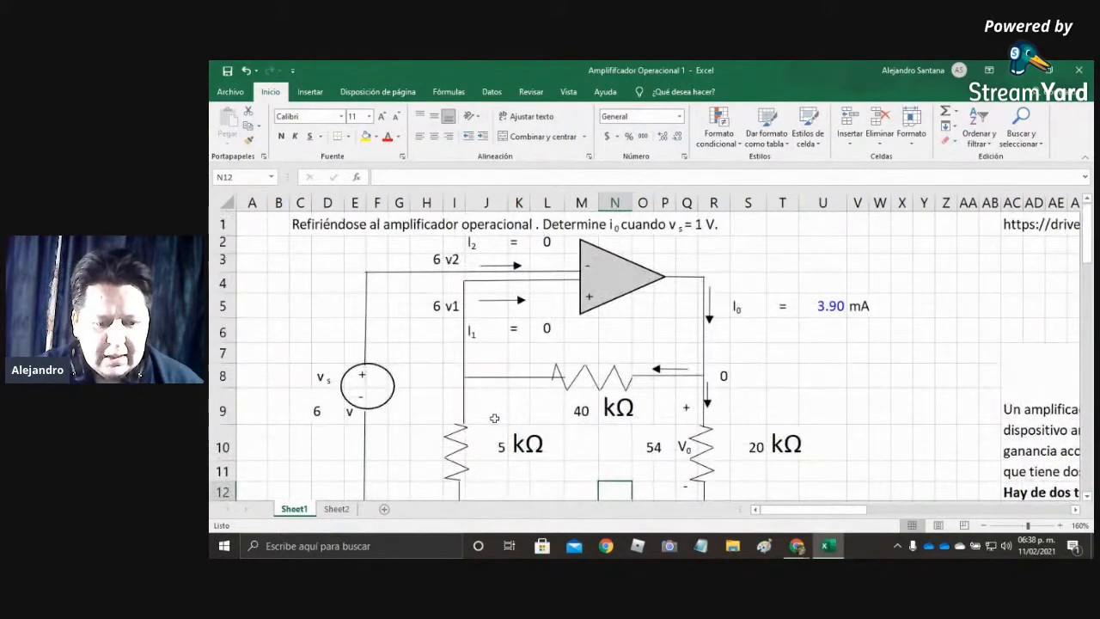
left_click(429, 261)
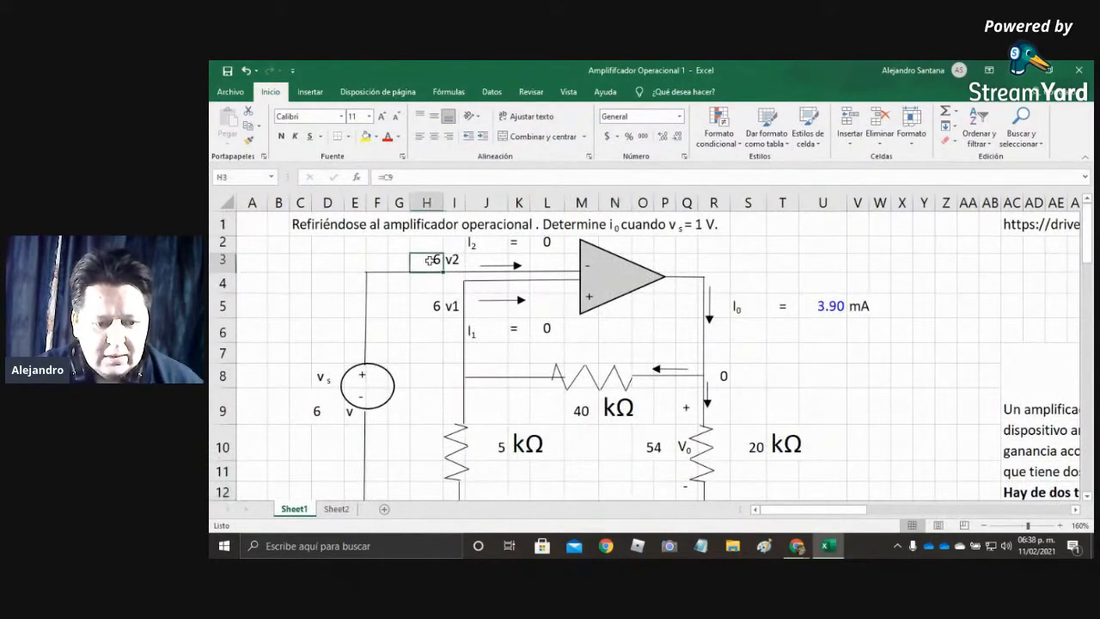
left_click(324, 374)
scroll(411, 396, "down", 5)
scroll(420, 396, "up", 2)
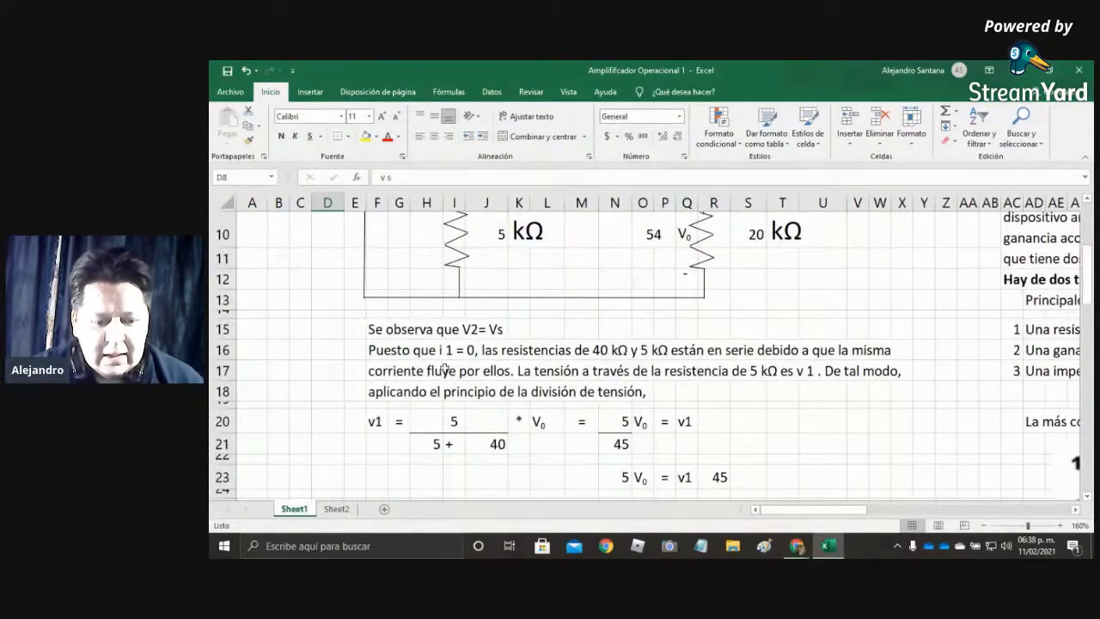
Check the op-amp input current values for I2 in L2 and I1 in L6.
scroll(449, 371, "up", 3)
left_click(546, 247)
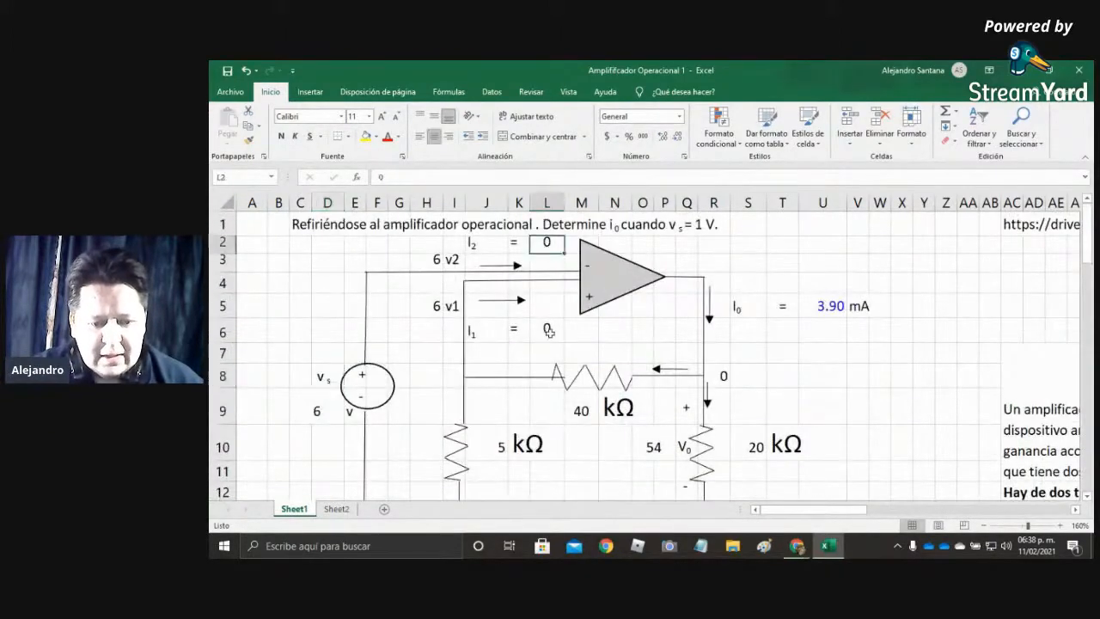
left_click(548, 330)
left_click(552, 248)
left_click(545, 328)
left_click(539, 247)
Right-align the I2 and I1 labels in column J beside their equals signs.
left_click_drag(487, 245, 487, 330)
left_click(448, 136)
left_click(705, 252)
left_click(763, 254)
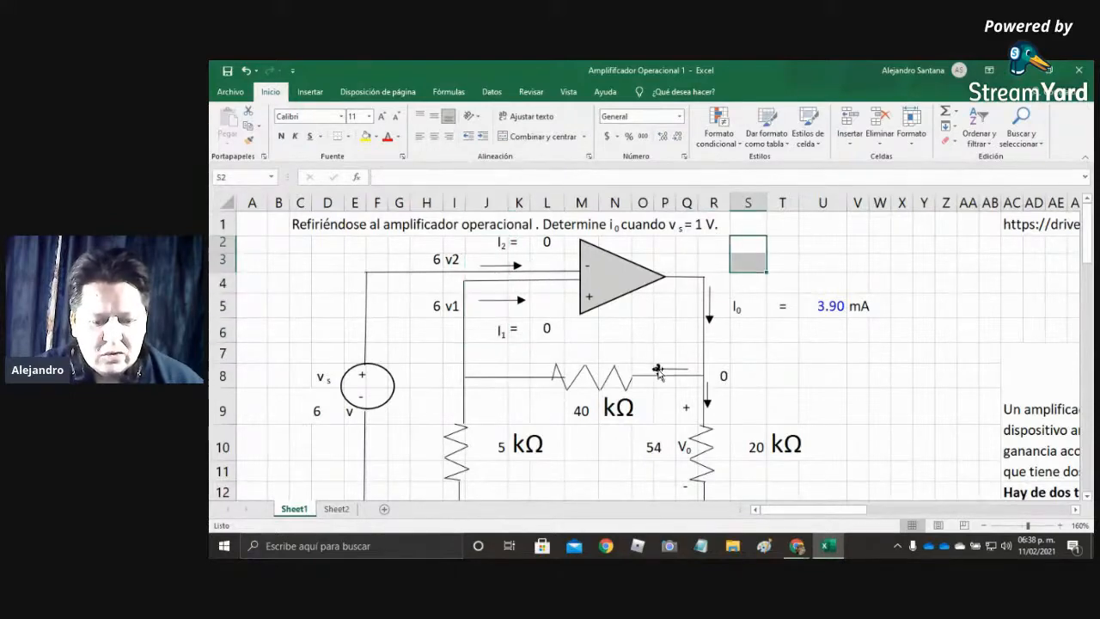
Read the voltage division explanation and compare the 40 kΩ and 5 kΩ resistors with the denominator terms in row 21.
scroll(657, 371, "down", 3)
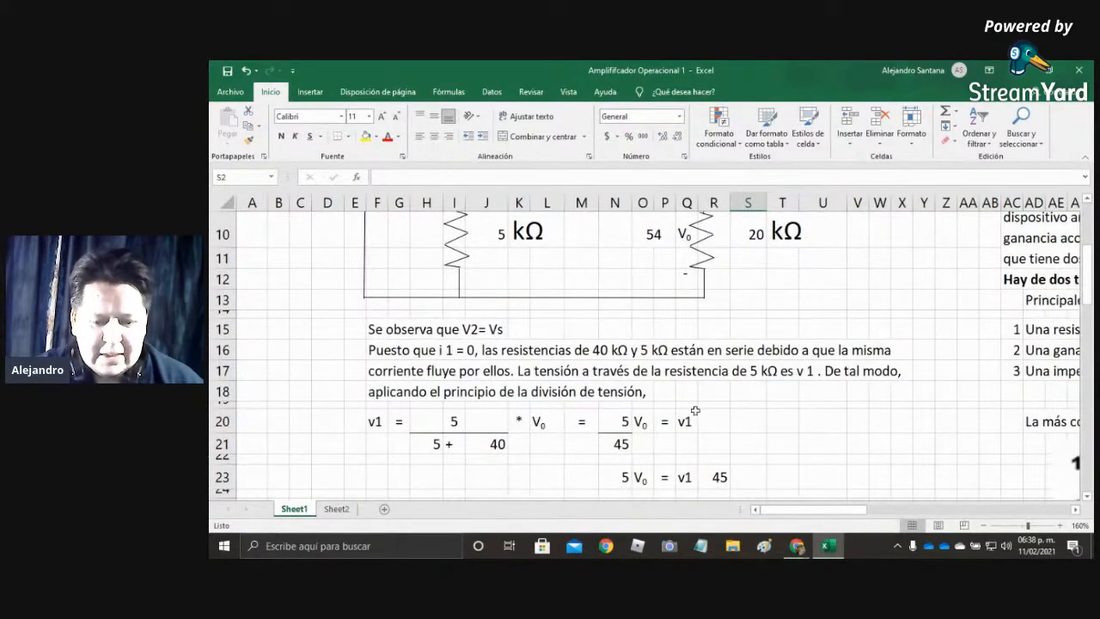
scroll(695, 411, "up", 1)
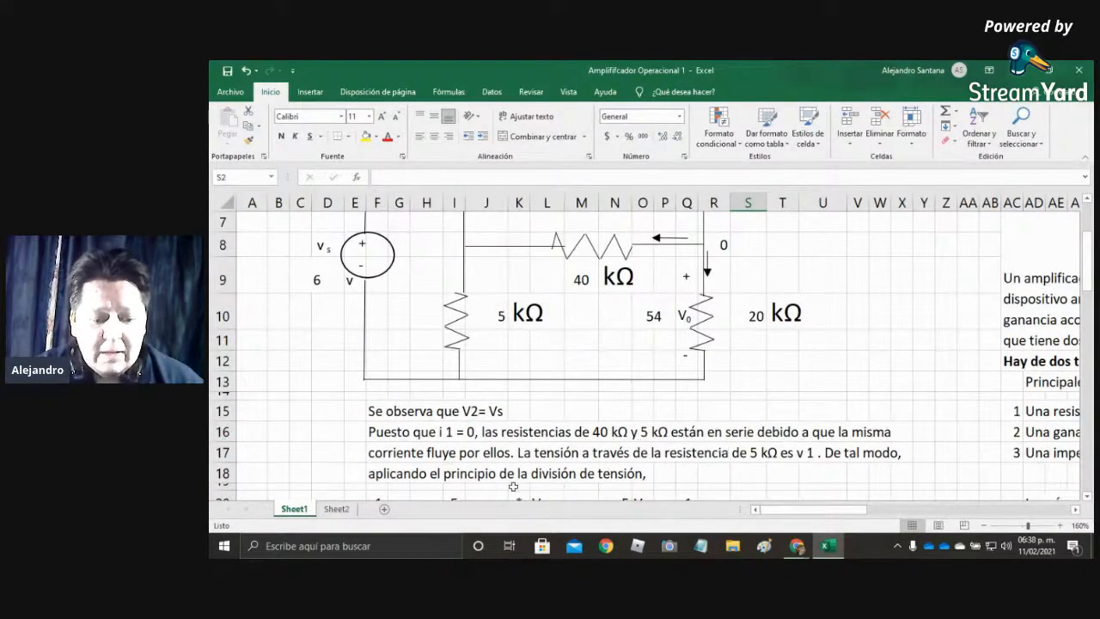
left_click_drag(580, 277, 482, 318)
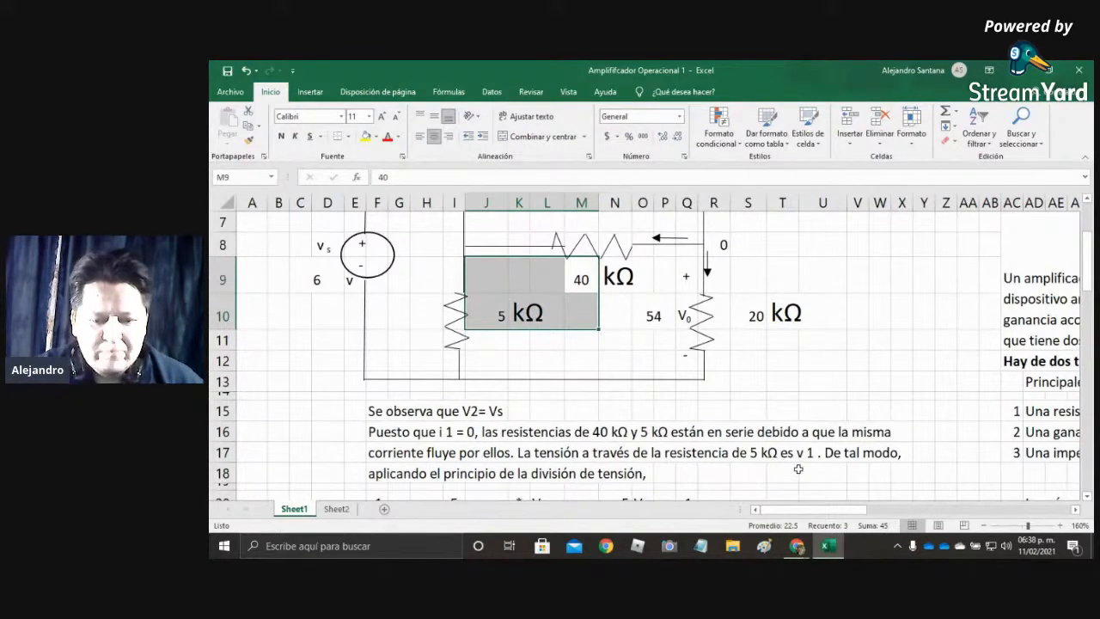
left_click(498, 323)
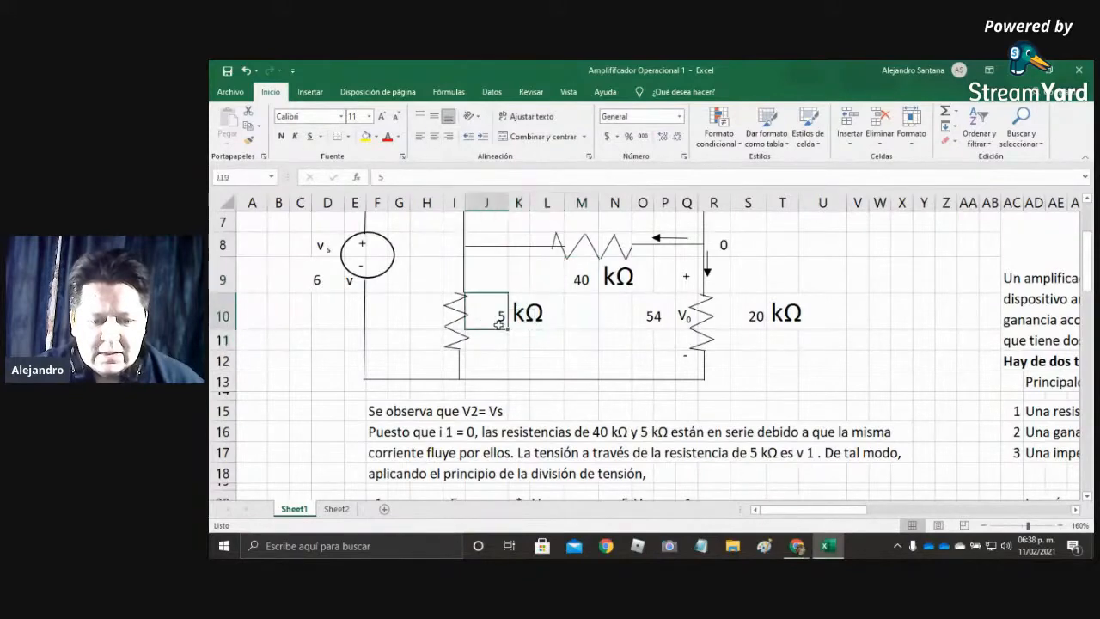
scroll(460, 351, "up", 2)
scroll(462, 393, "down", 2)
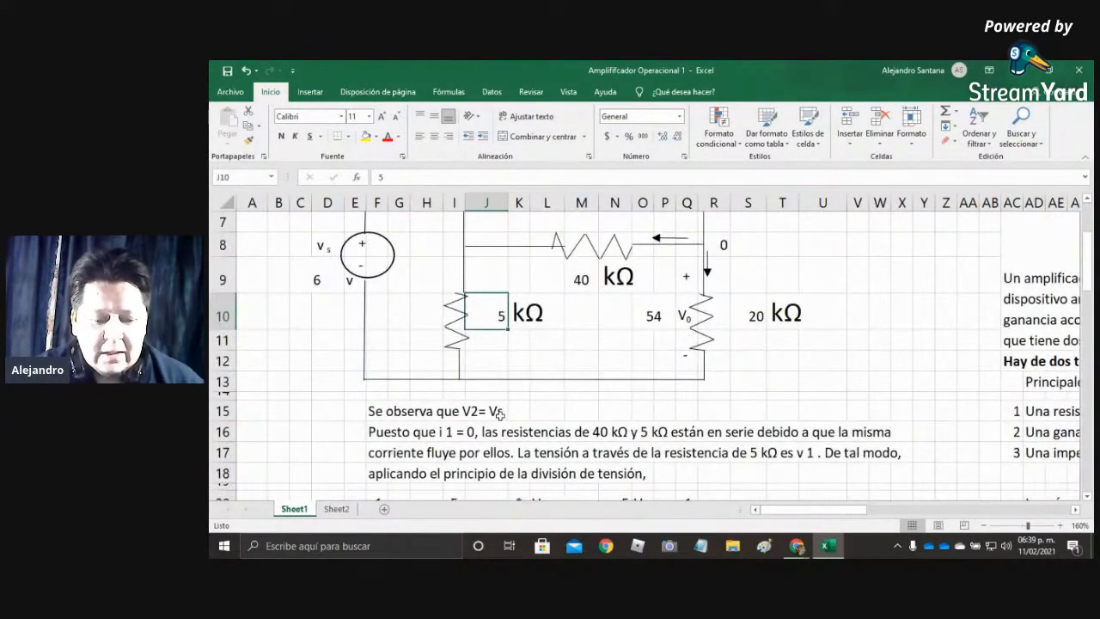
scroll(499, 411, "down", 1)
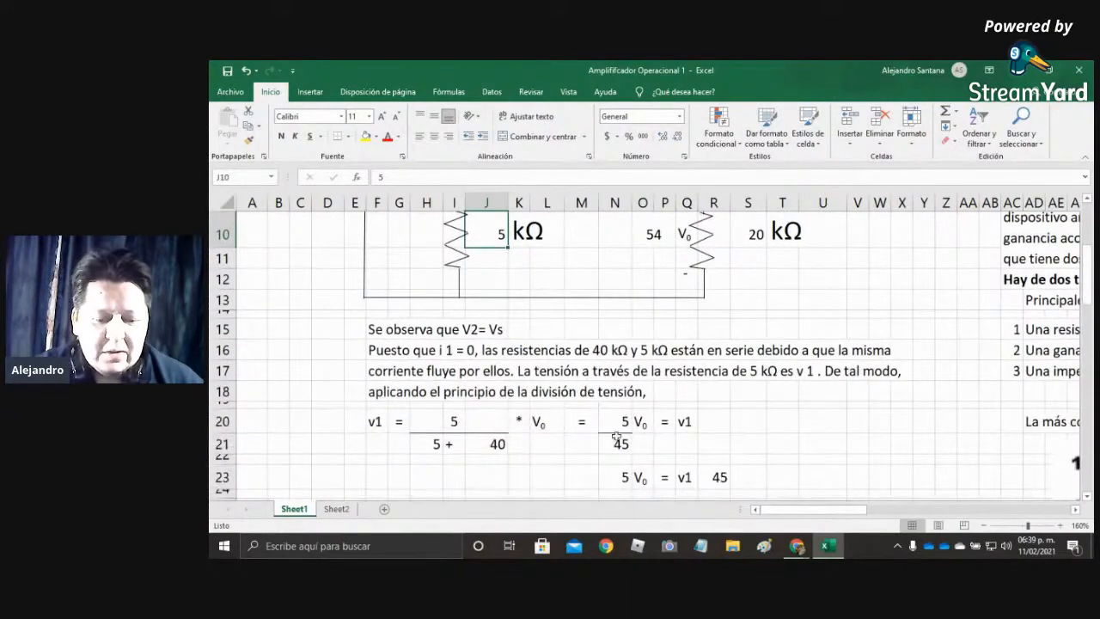
left_click_drag(492, 444, 427, 446)
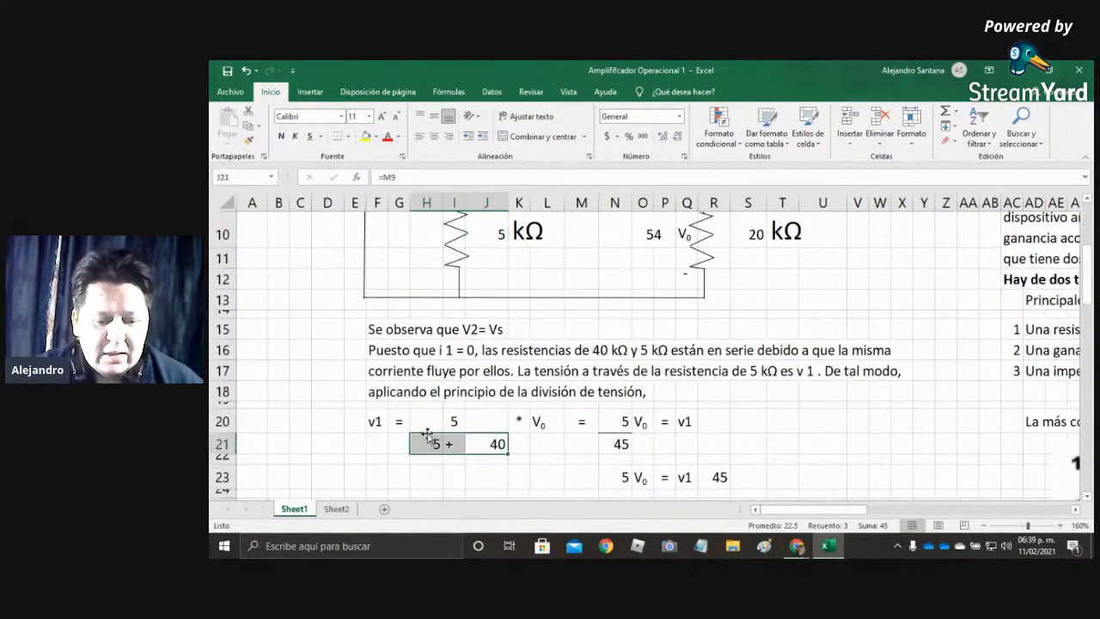
scroll(427, 434, "down", 1)
left_click_drag(375, 344, 902, 459)
left_click(435, 137)
left_click(435, 139)
left_click(487, 450)
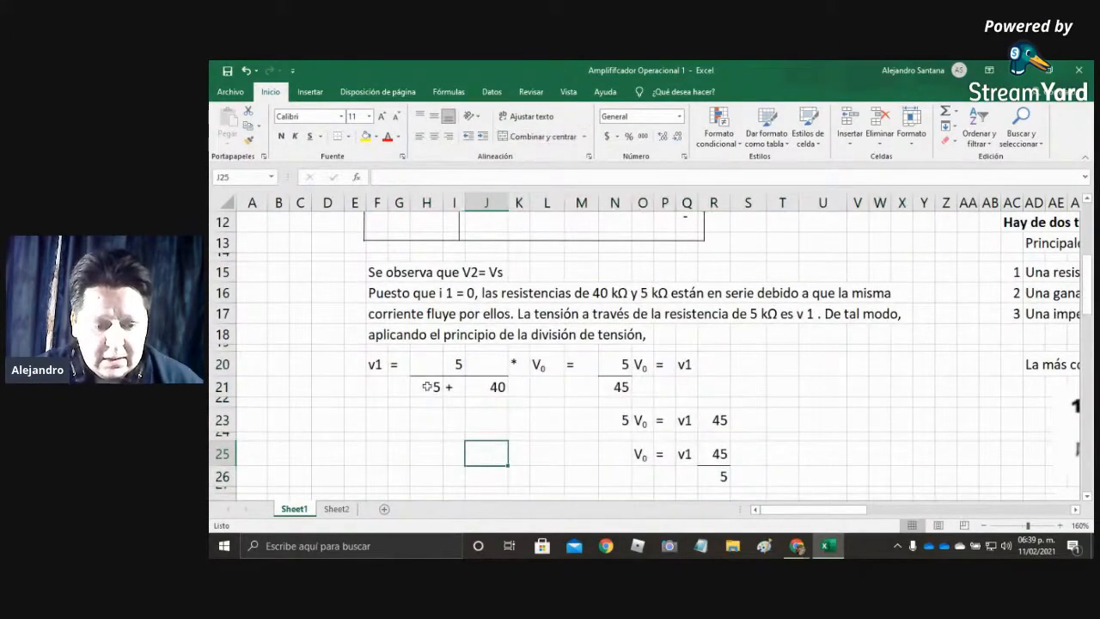
Center the contents of the voltage division calculation block starting at F20 and spanning columns F to X.
left_click_drag(428, 387, 500, 387)
left_click_drag(373, 359, 902, 507)
left_click(435, 136)
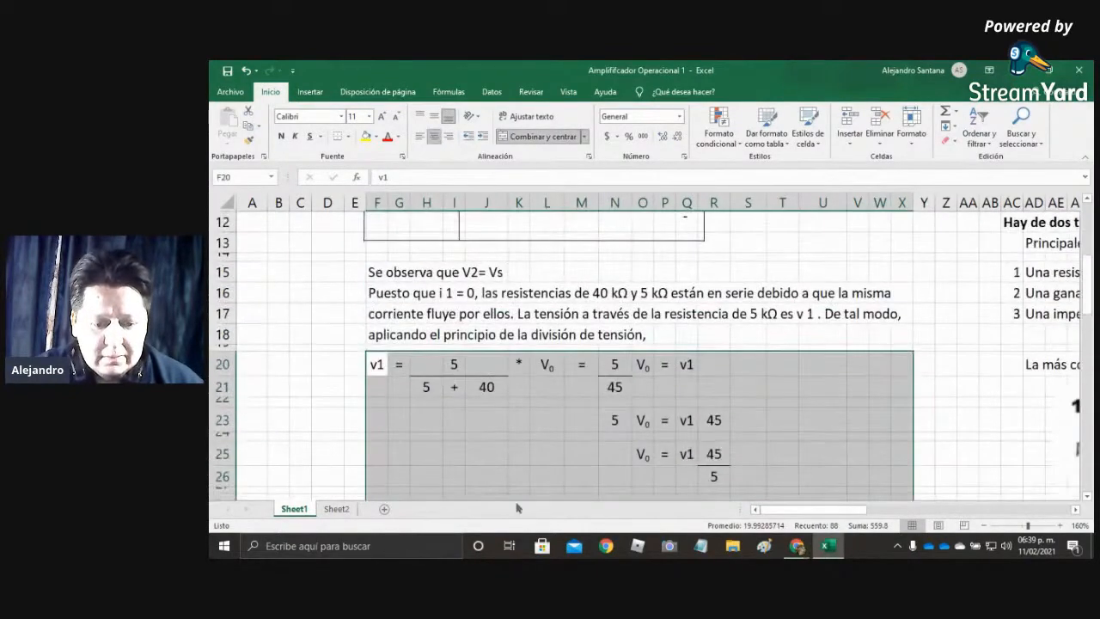
left_click(467, 421)
Compare the numerator and denominator terms of the v1 formula with the 5 kΩ and 40 kΩ resistors in the circuit.
left_click(422, 388)
scroll(456, 404, "up", 2)
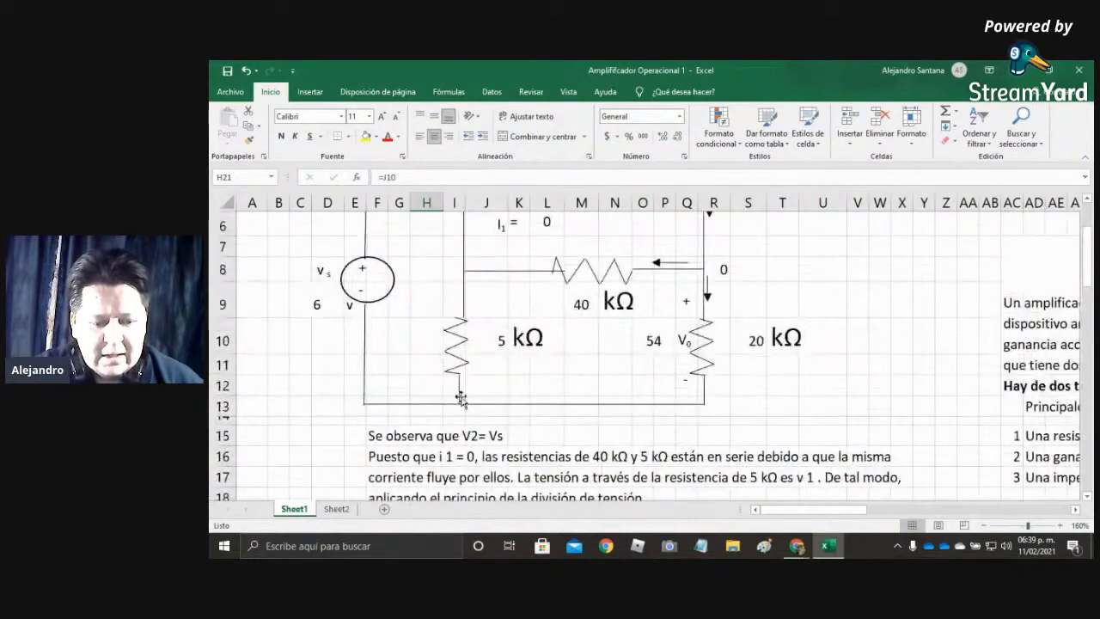
left_click(486, 340)
left_click(581, 301)
scroll(510, 400, "down", 2)
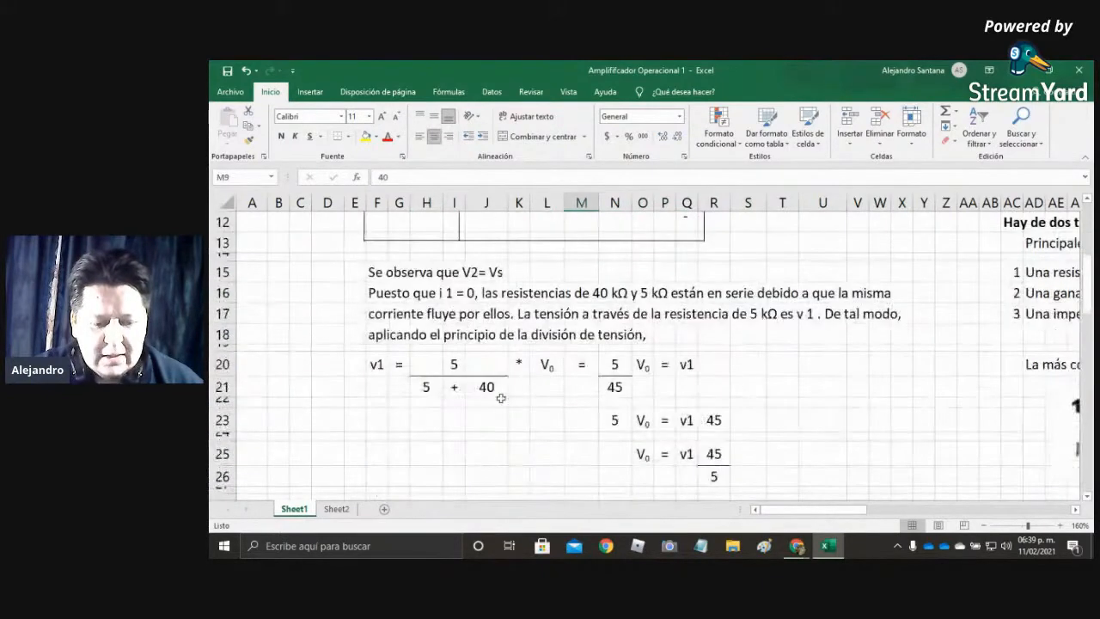
scroll(429, 447, "up", 1)
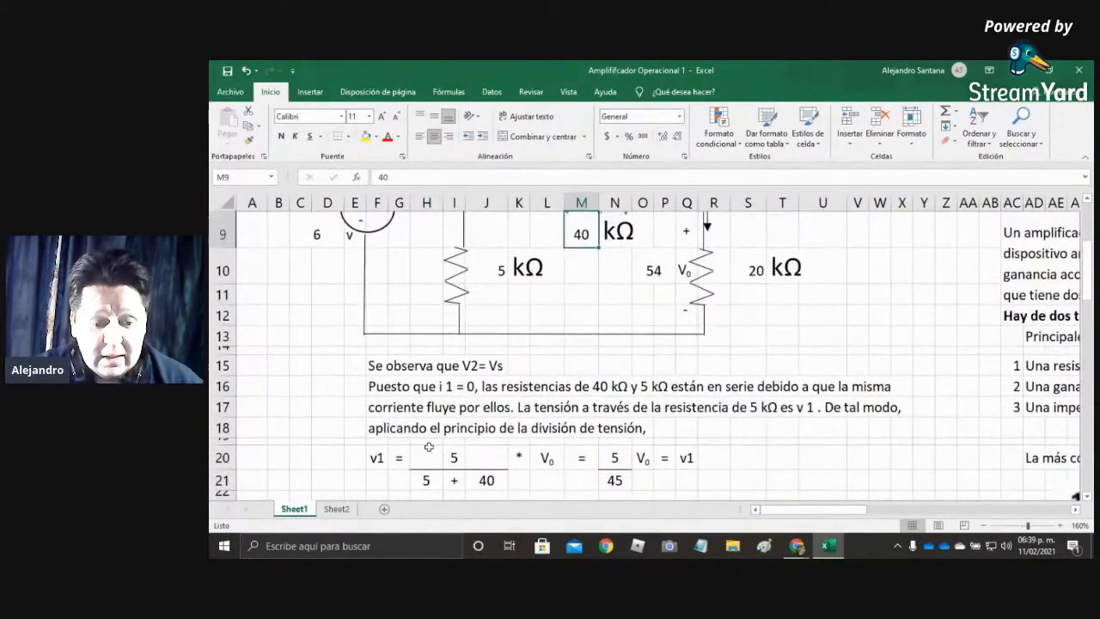
scroll(459, 427, "up", 2)
scroll(458, 404, "down", 3)
left_click(453, 368)
scroll(495, 372, "up", 1)
scroll(494, 372, "up", 3)
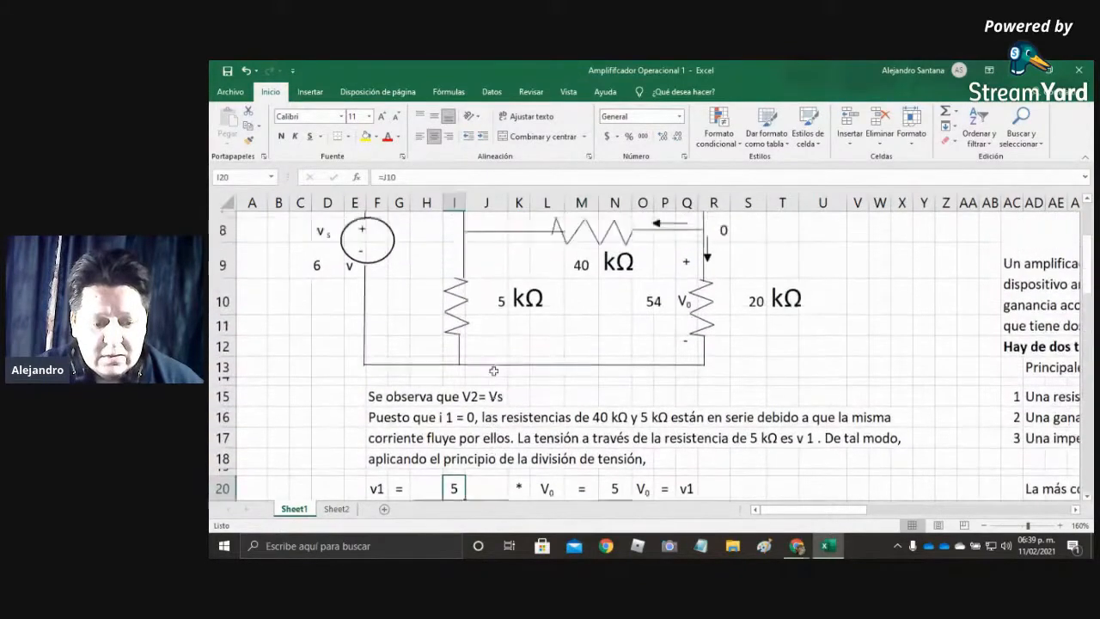
left_click(499, 404)
scroll(550, 447, "down", 2)
scroll(558, 453, "down", 1)
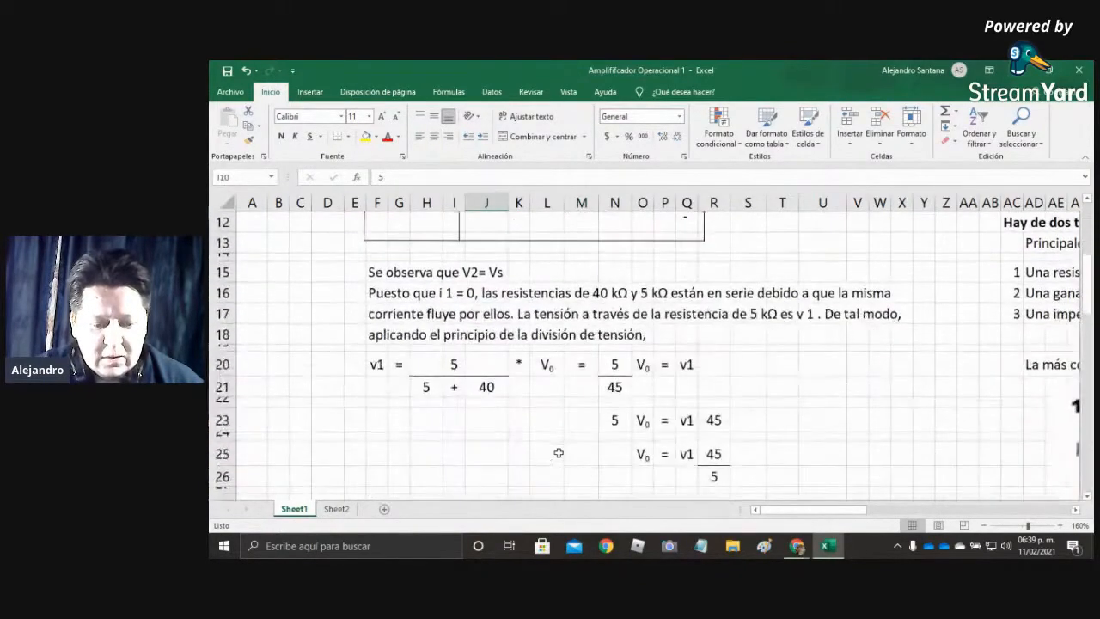
Compare the V0 term of the v1 formula in L20 with the V0 label beside the 20 kΩ resistor.
left_click(546, 371)
scroll(550, 410, "up", 2)
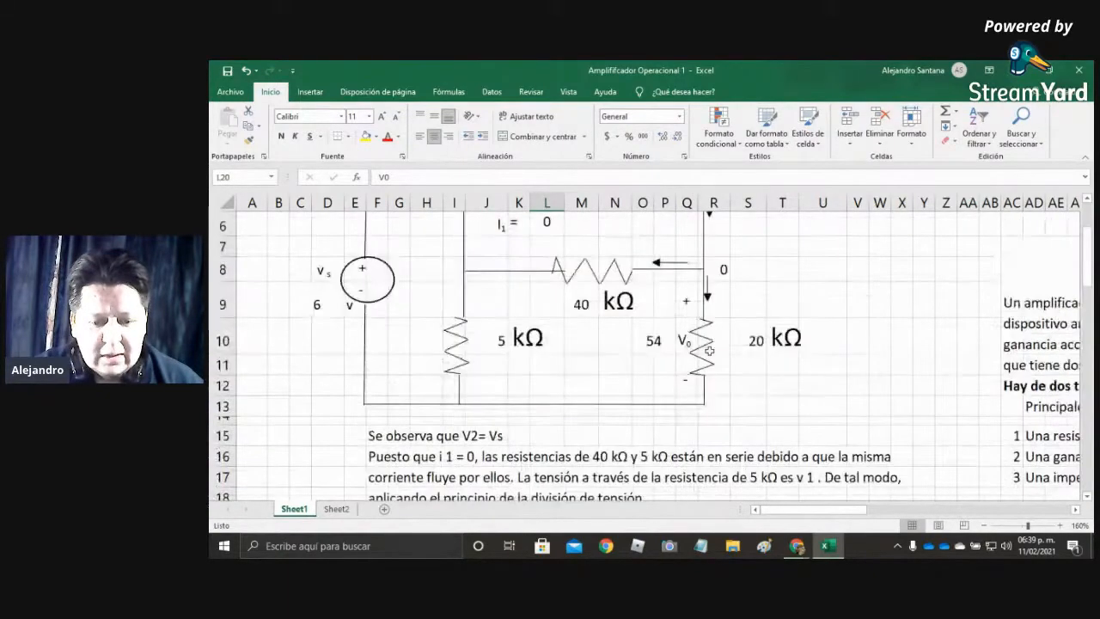
left_click(695, 342)
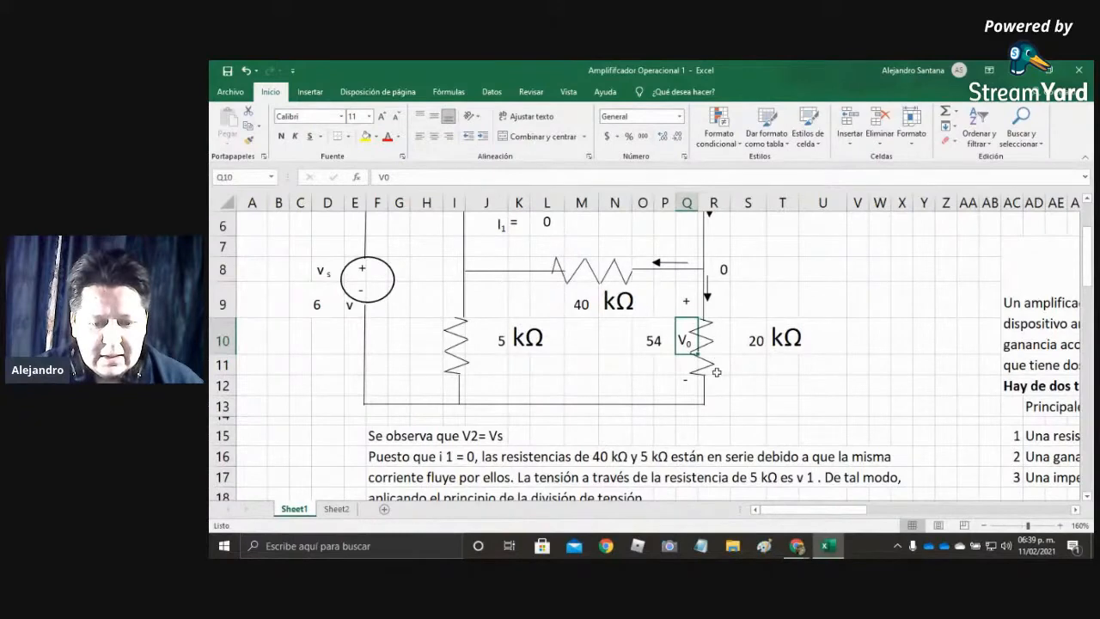
scroll(717, 371, "down", 1)
scroll(715, 369, "down", 1)
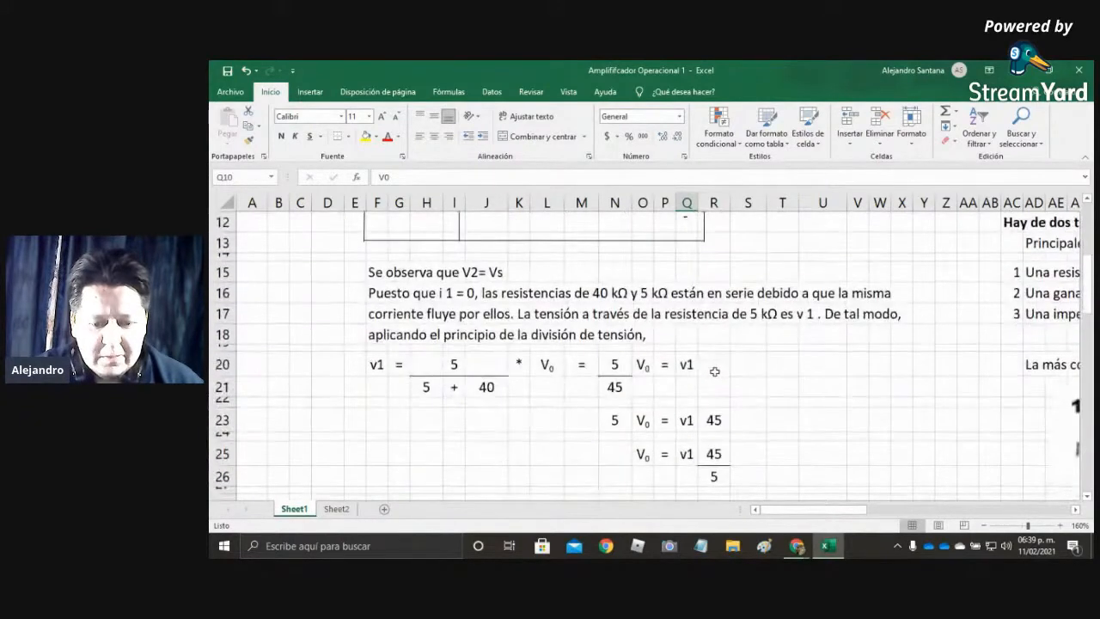
left_click(784, 368)
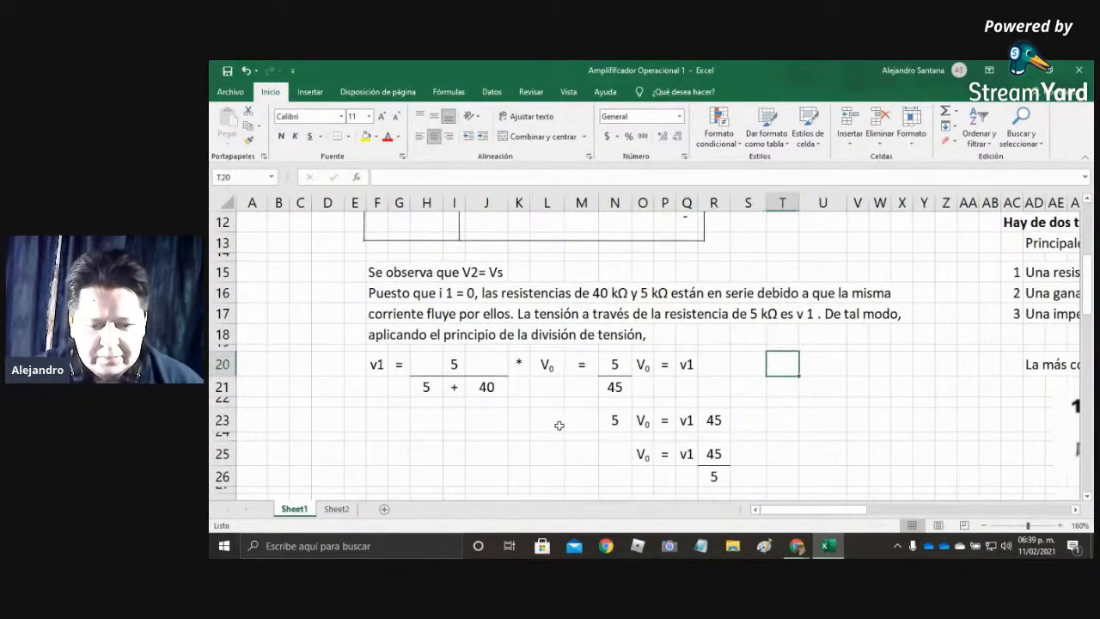
Examine the cross-multiplied terms in row 23 and inspect the formulas behind R23 and the N21 denominator.
left_click(617, 423)
left_click(647, 423)
left_click(716, 421)
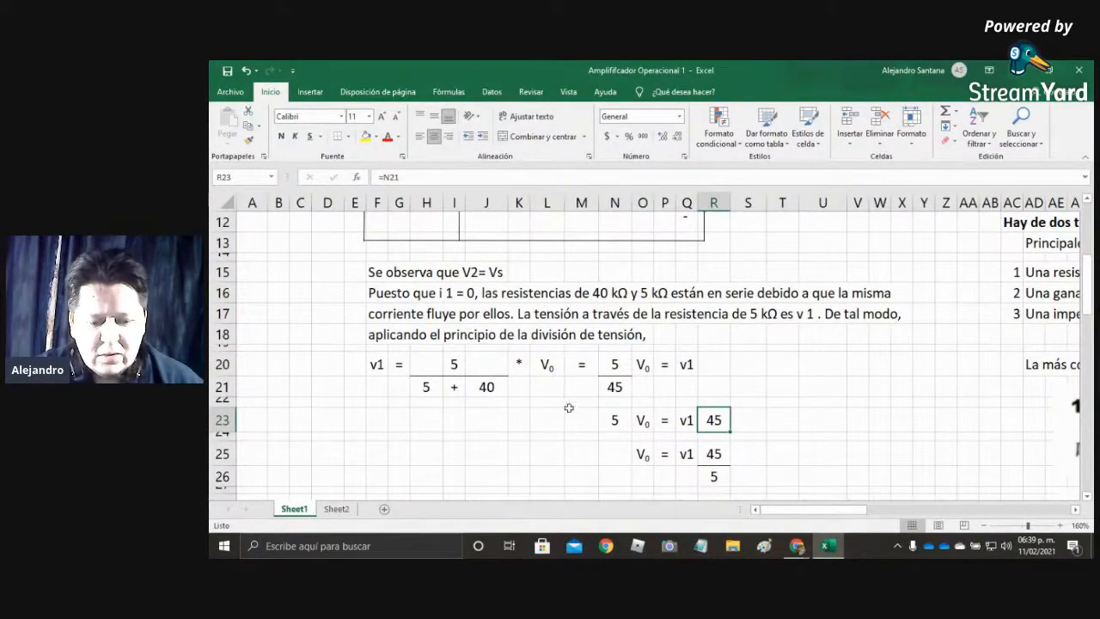
double_click(712, 420)
key("Escape")
double_click(614, 387)
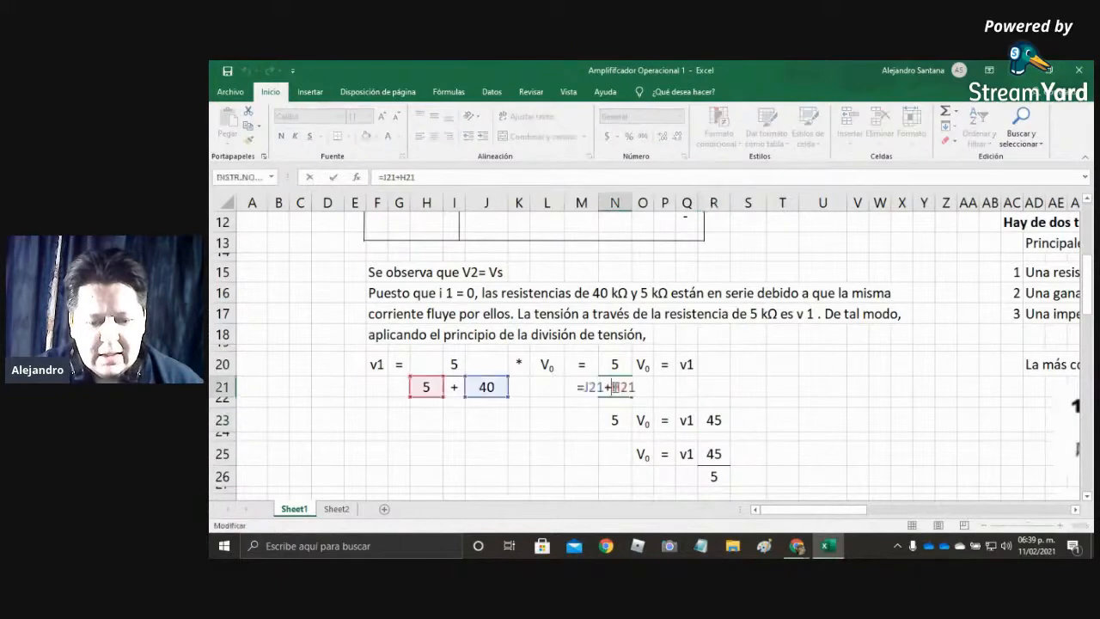
key("Escape")
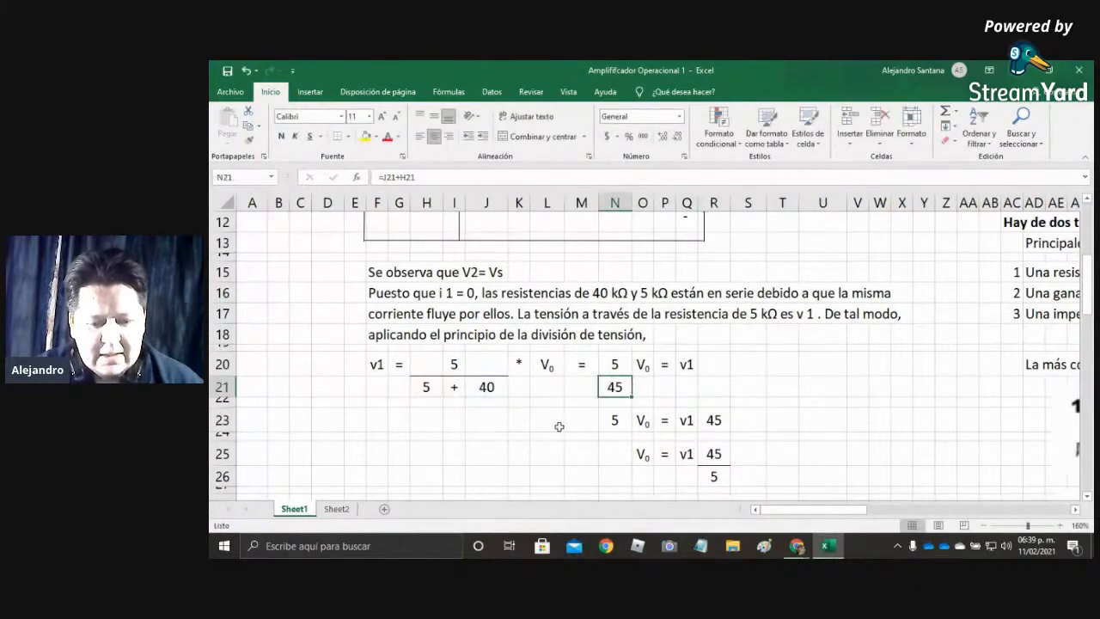
Inspect the formula behind the N20 numerator and trace it back to the v1 fraction.
double_click(606, 364)
scroll(608, 411, "up", 2)
scroll(607, 411, "down", 2)
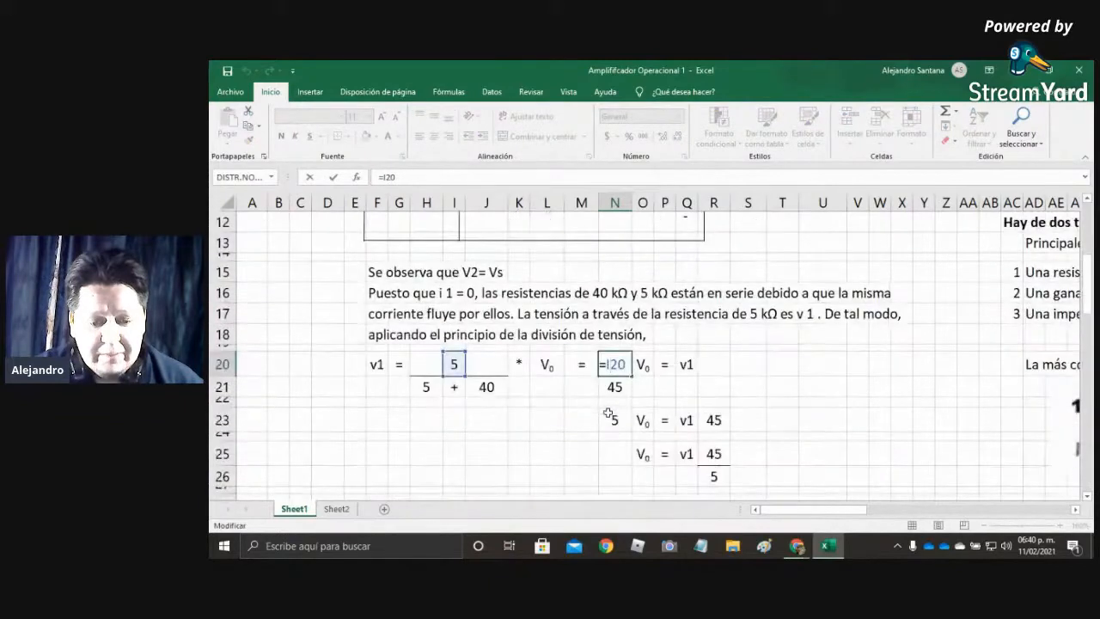
scroll(557, 392, "up", 2)
scroll(554, 391, "down", 1)
scroll(554, 392, "down", 3)
key("Escape")
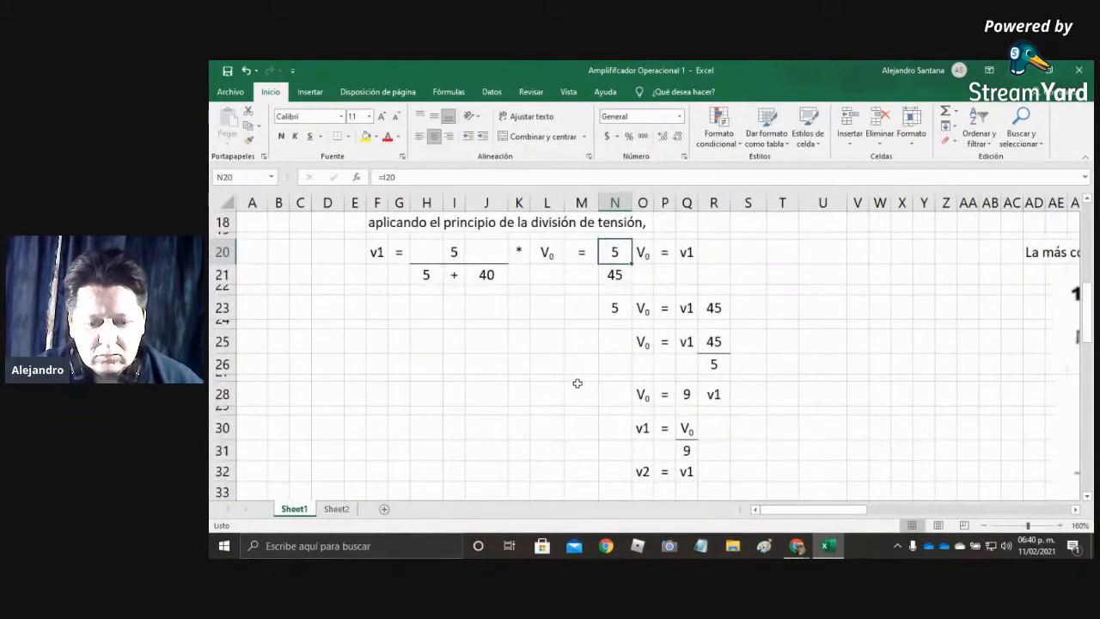
Compare the V0 relation in row 28 with the circuit's V0 value in O10 and the source voltage in C9.
left_click(645, 396)
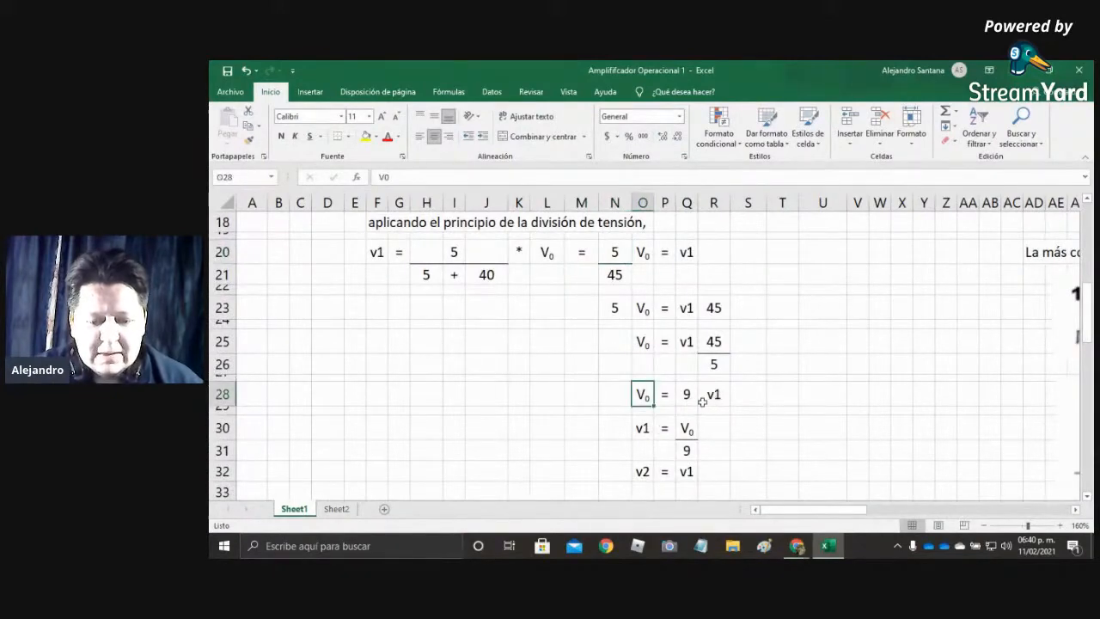
scroll(507, 380, "up", 5)
left_click(640, 406)
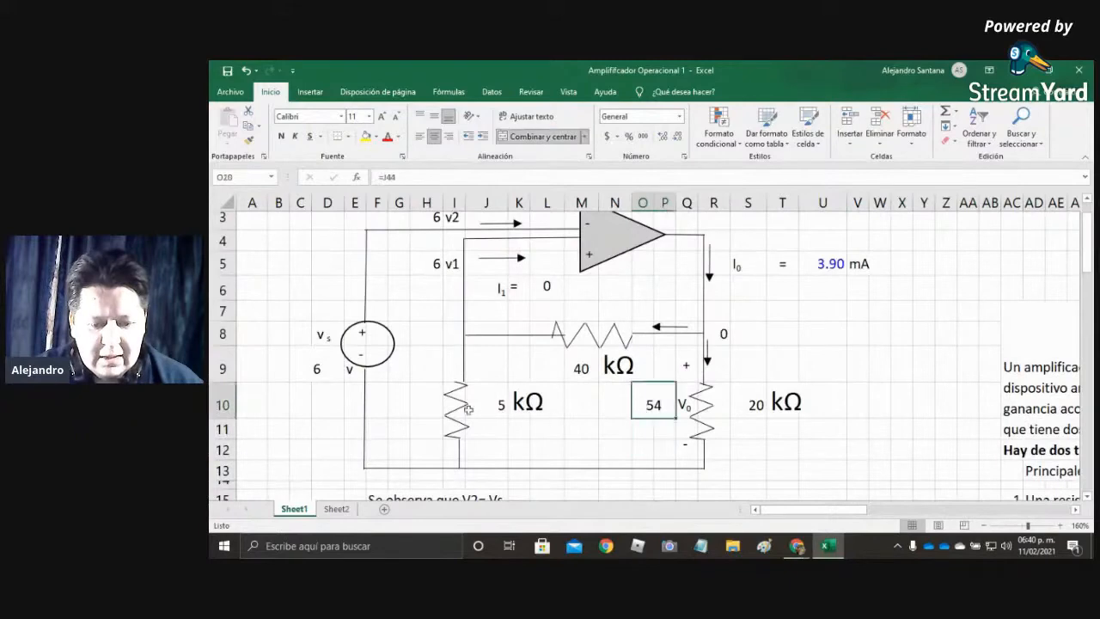
left_click(315, 371)
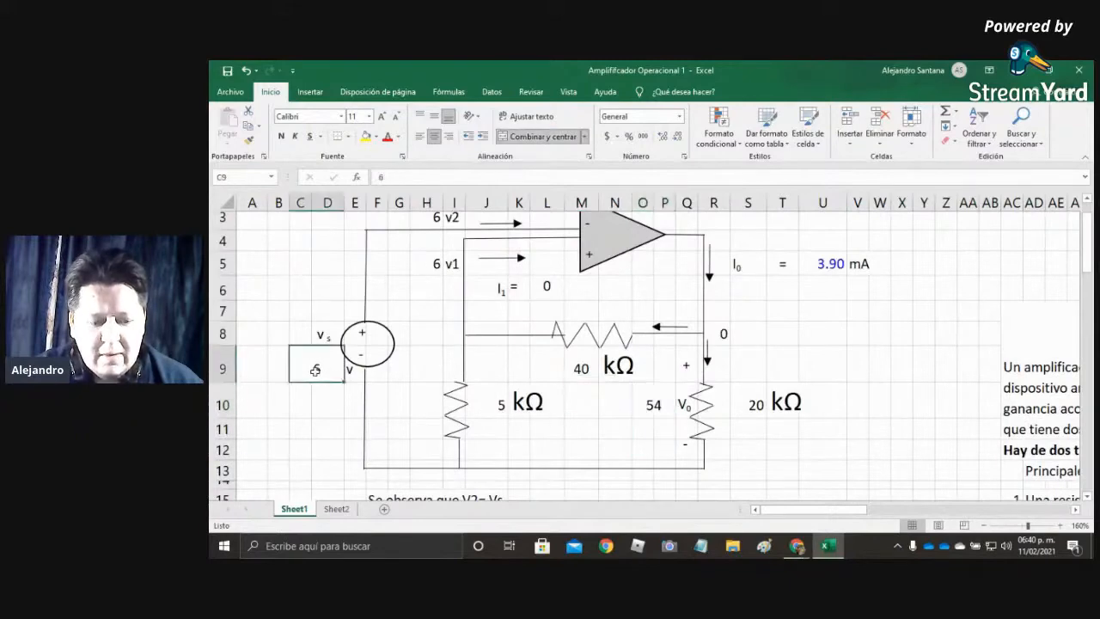
scroll(479, 422, "down", 5)
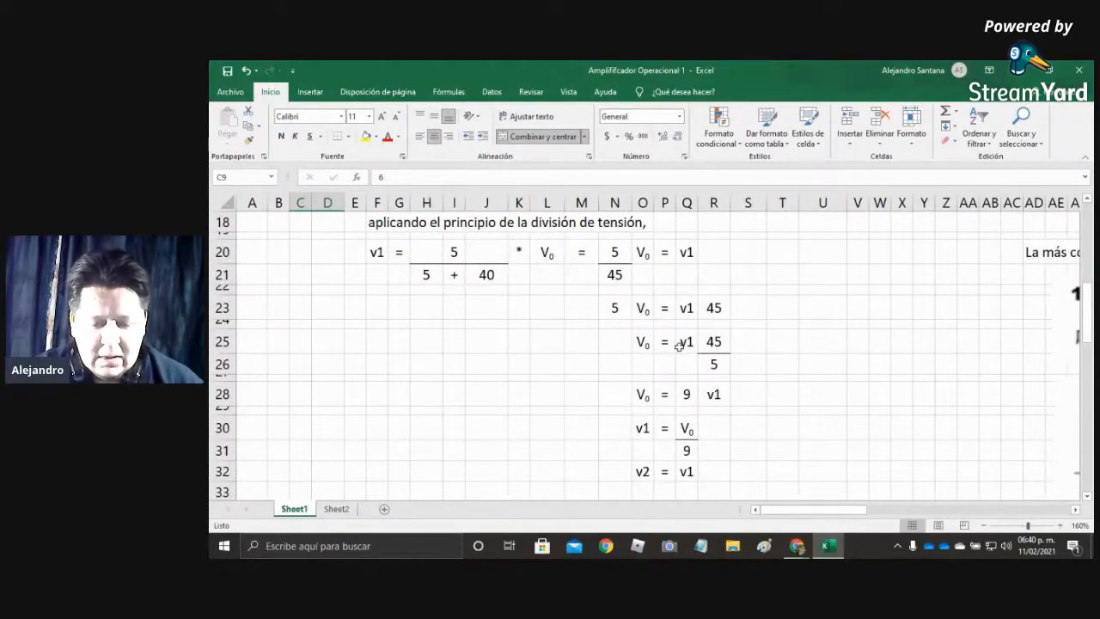
scroll(623, 351, "up", 5)
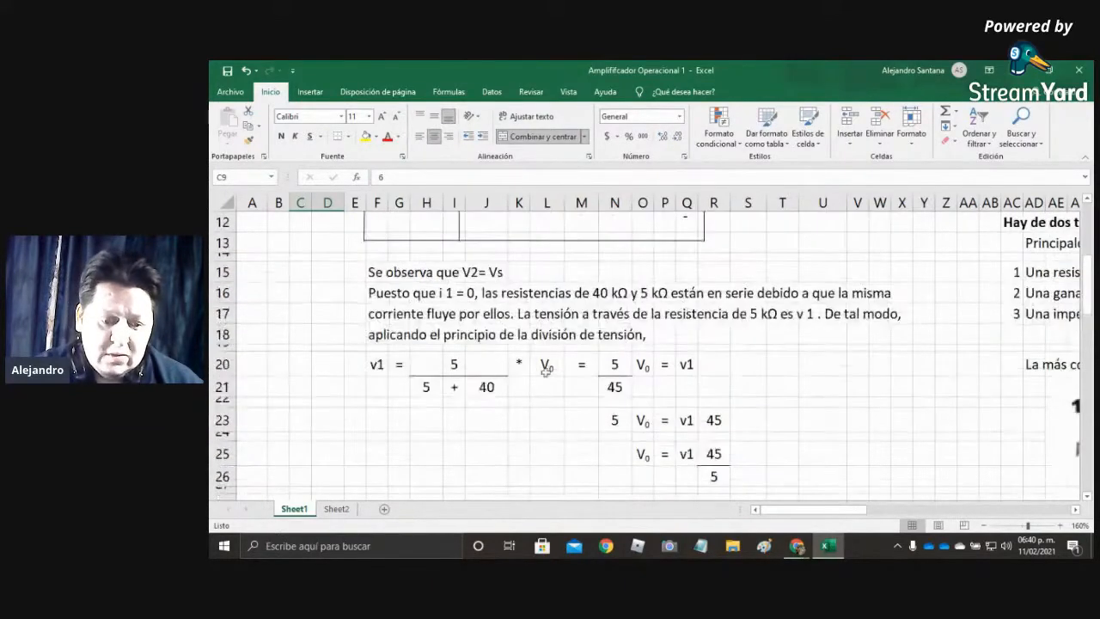
Trace the numerator in I20 and the first denominator term in H21 to the 5 kΩ resistor in the circuit.
double_click(454, 365)
scroll(457, 387, "up", 4)
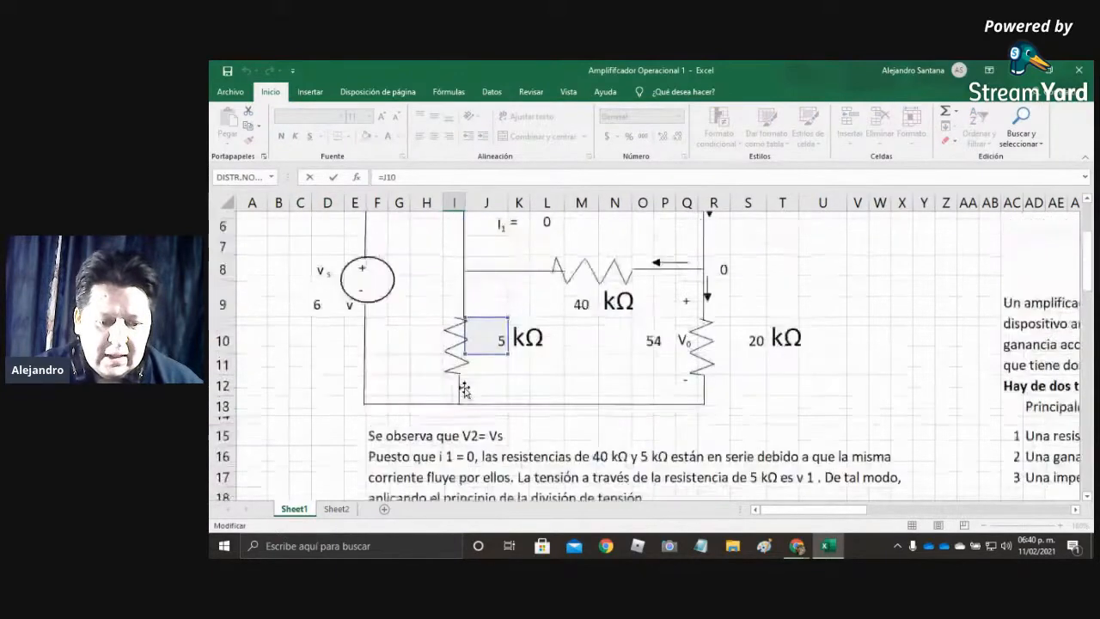
scroll(429, 481, "down", 3)
key("Escape")
left_click(429, 484)
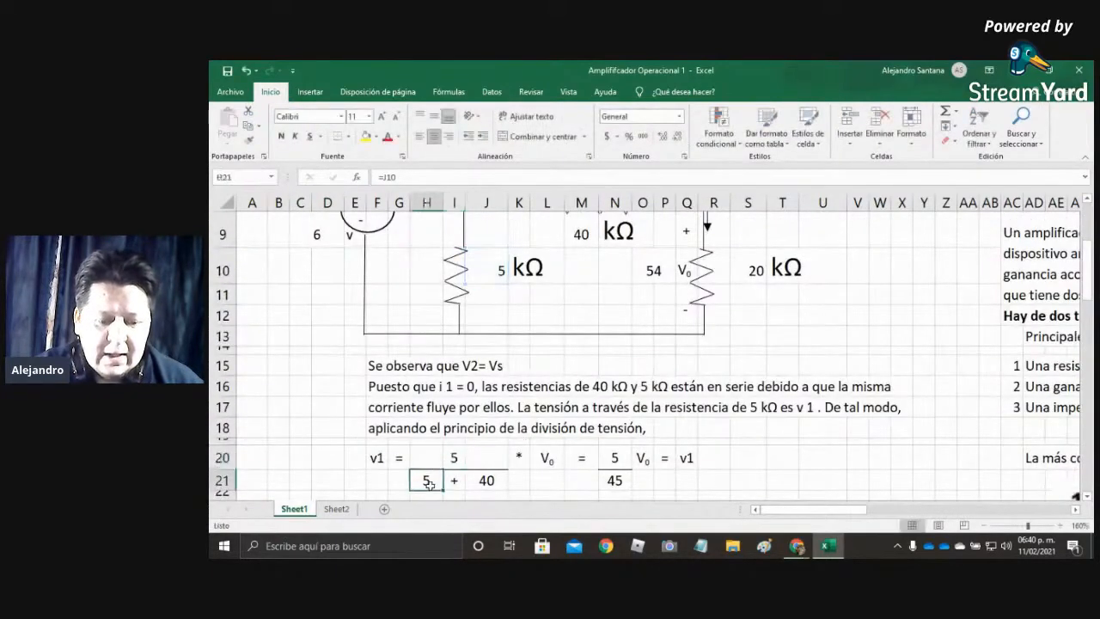
double_click(429, 484)
key("Escape")
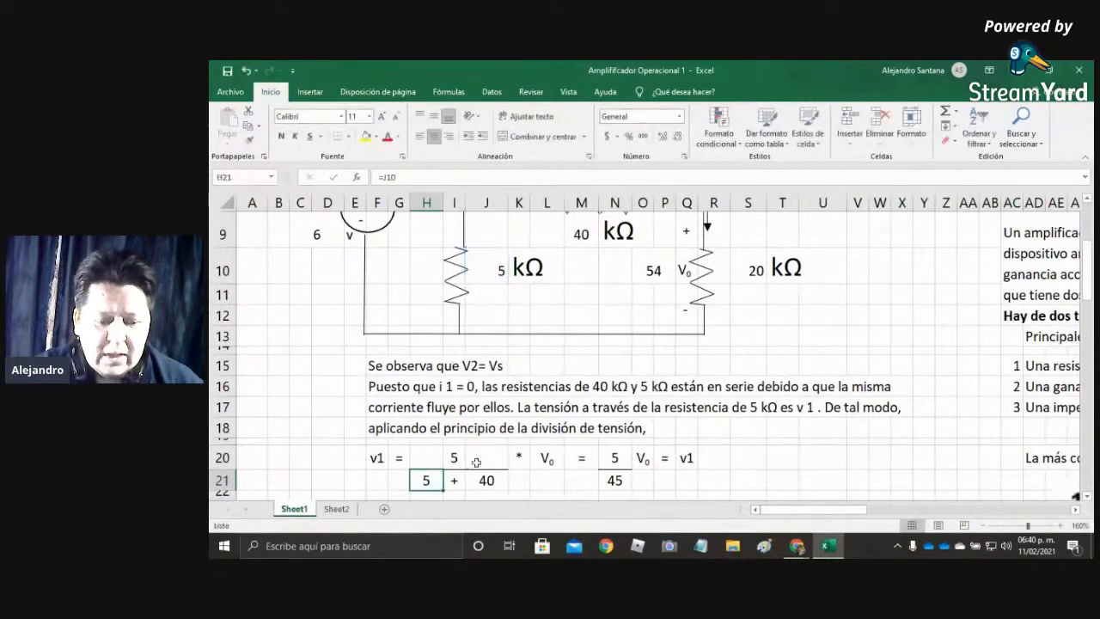
scroll(511, 441, "down", 1)
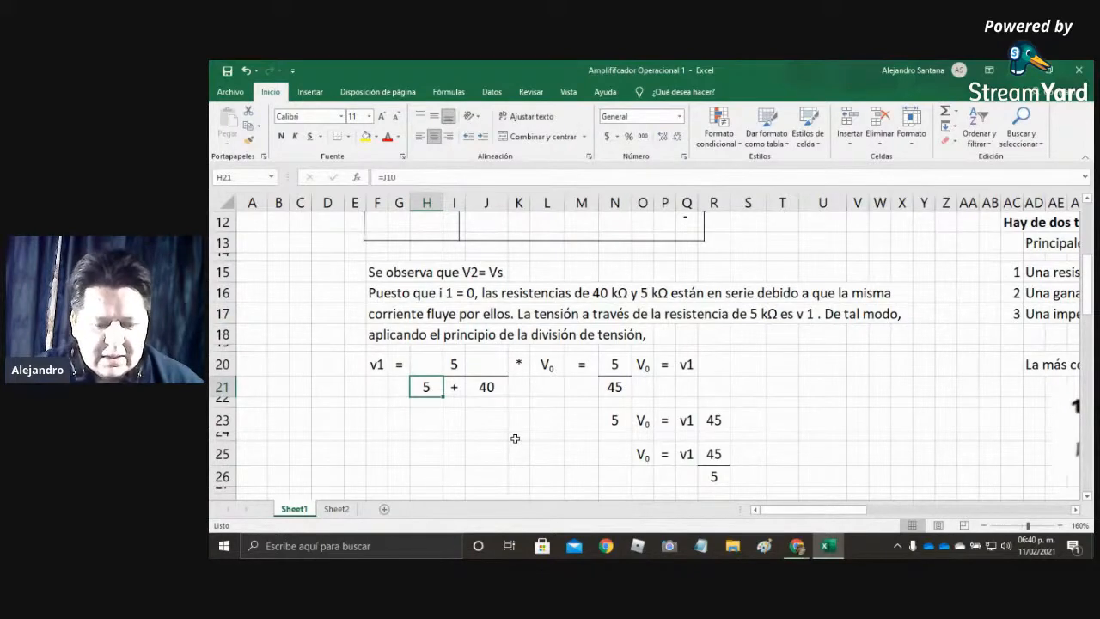
Compare the V0 derivation with the circuit and highlight the V0 = 9 v1 relation in O28:R28.
scroll(515, 439, "down", 2)
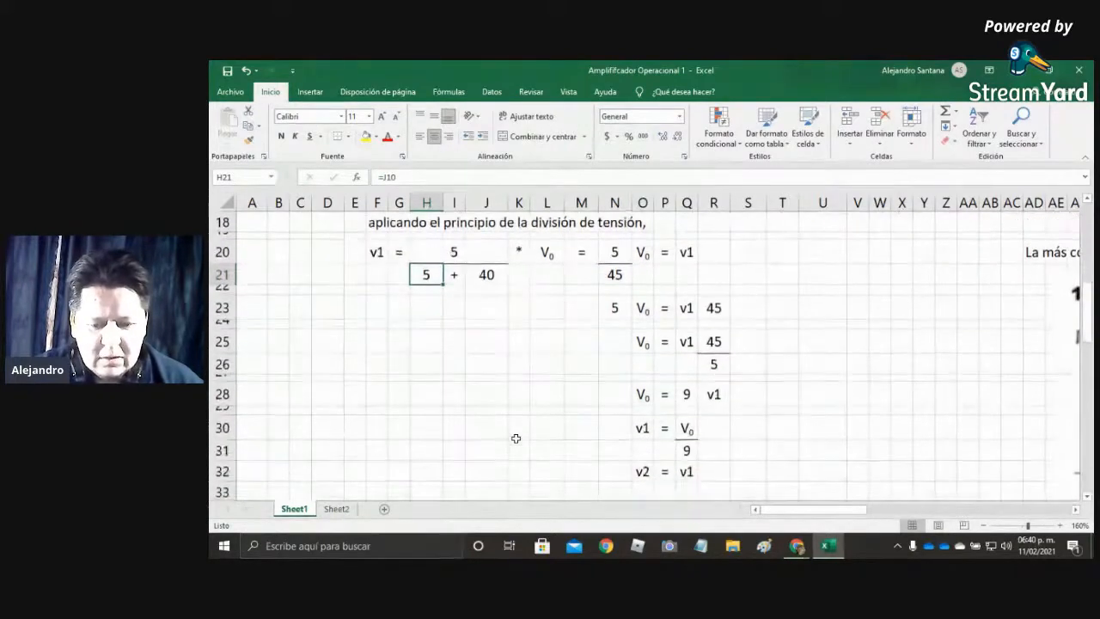
scroll(516, 438, "up", 3)
scroll(517, 434, "down", 2)
scroll(517, 433, "up", 4)
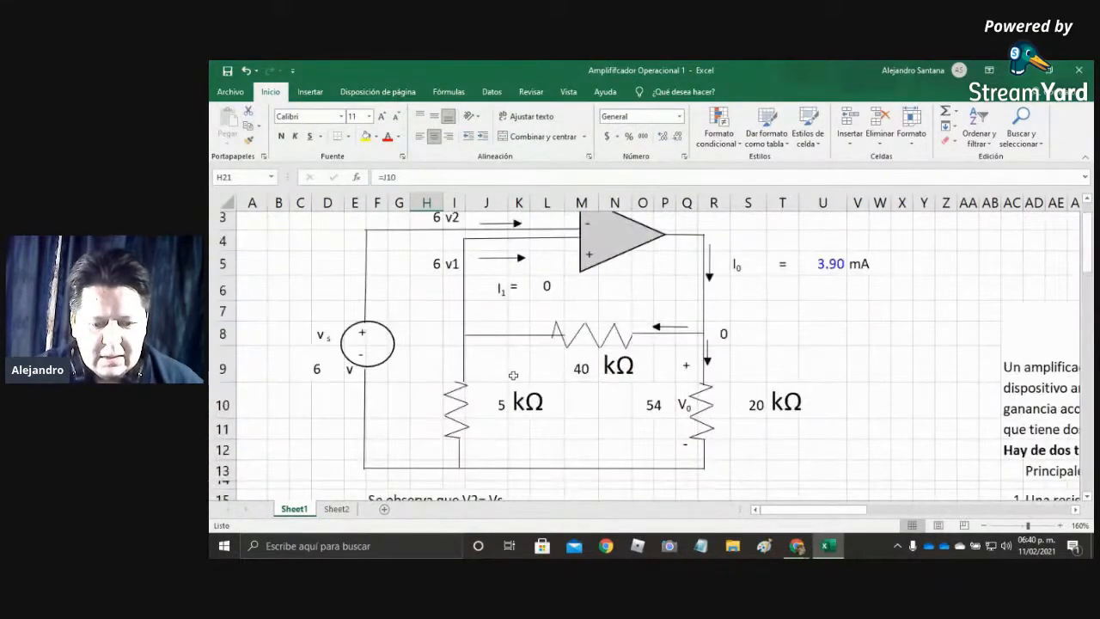
scroll(516, 376, "down", 5)
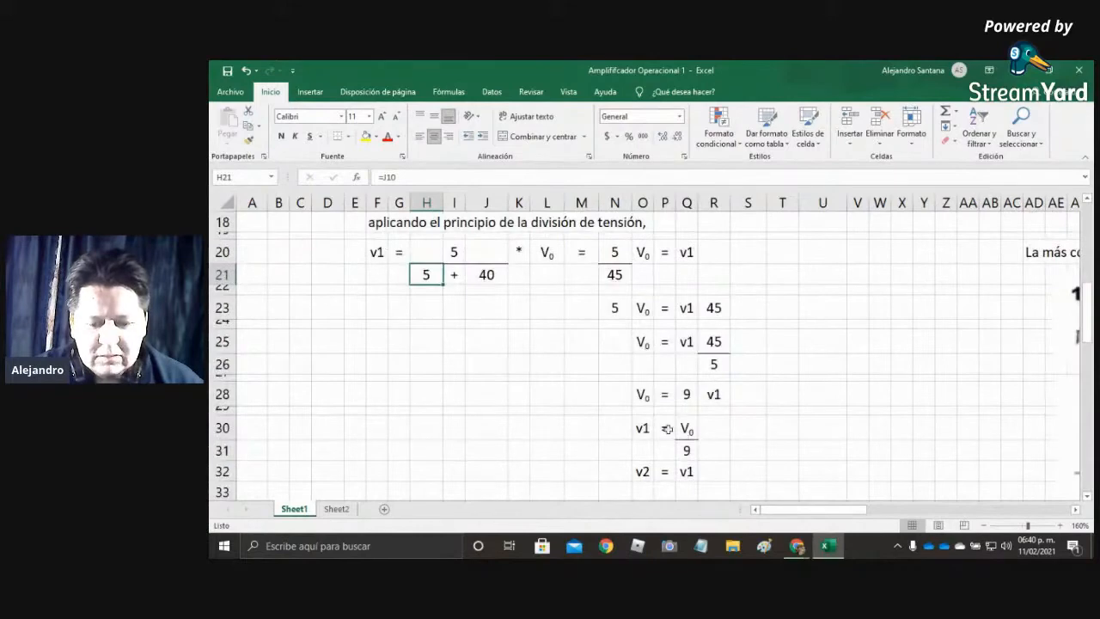
left_click_drag(644, 393, 728, 425)
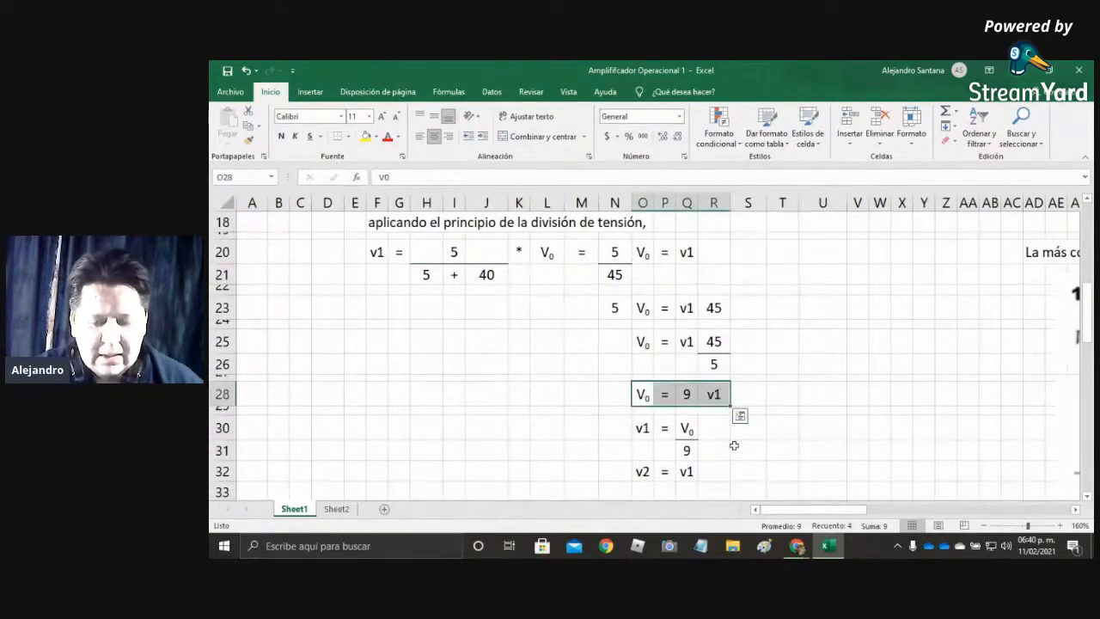
scroll(732, 443, "down", 3)
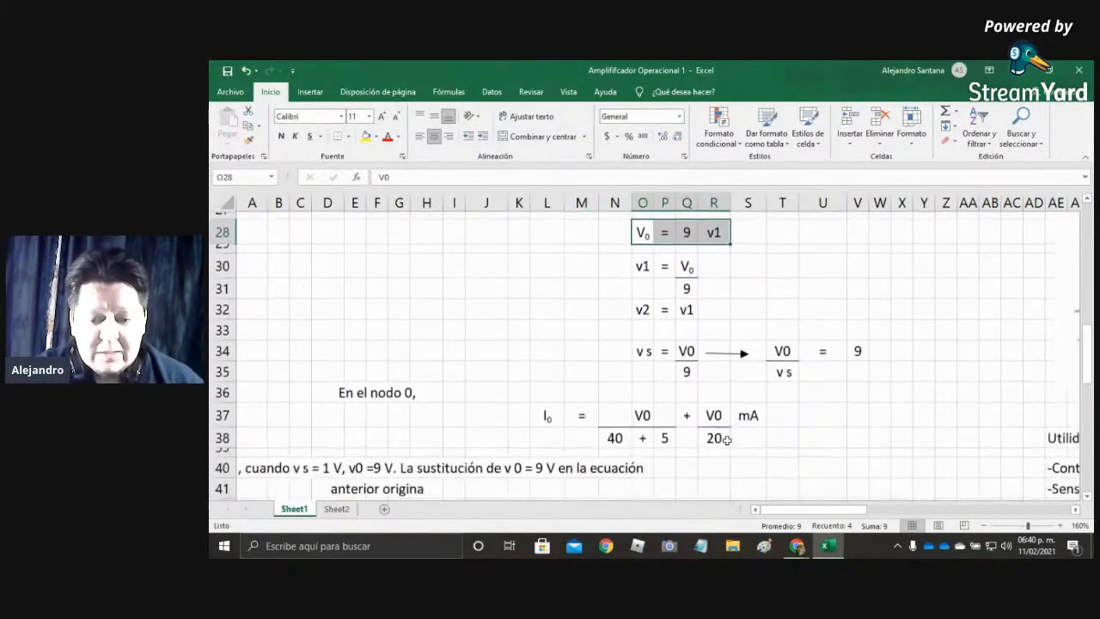
Examine the V0/vs gain in V34 and trace the gain factor in L42 back to it.
left_click(858, 351)
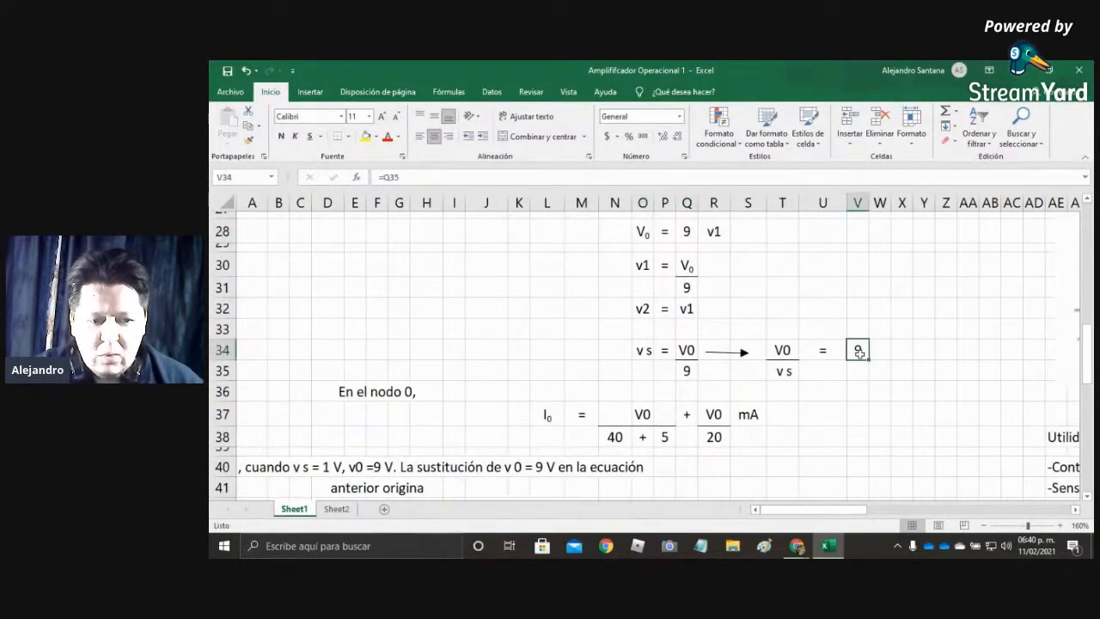
scroll(848, 377, "down", 2)
left_click(714, 329)
left_click(550, 401)
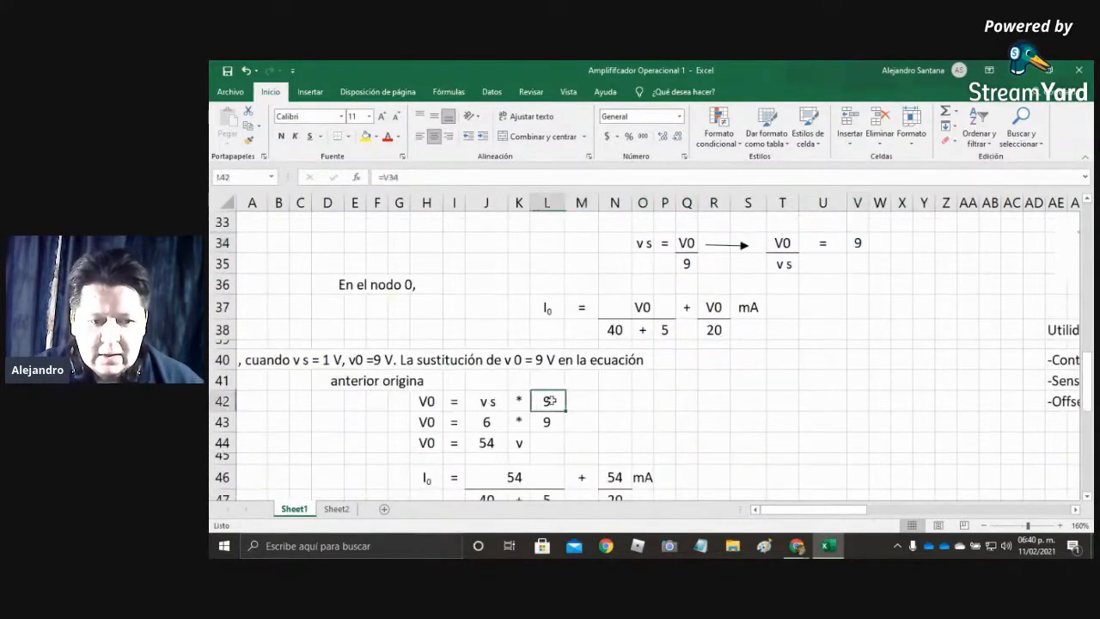
double_click(548, 402)
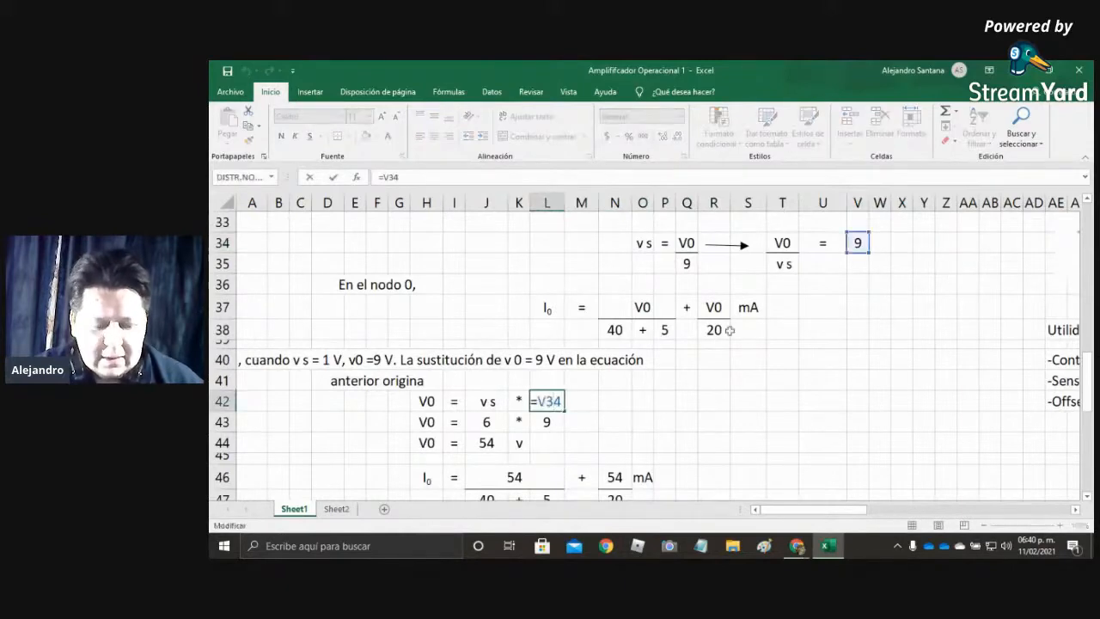
left_click(745, 378)
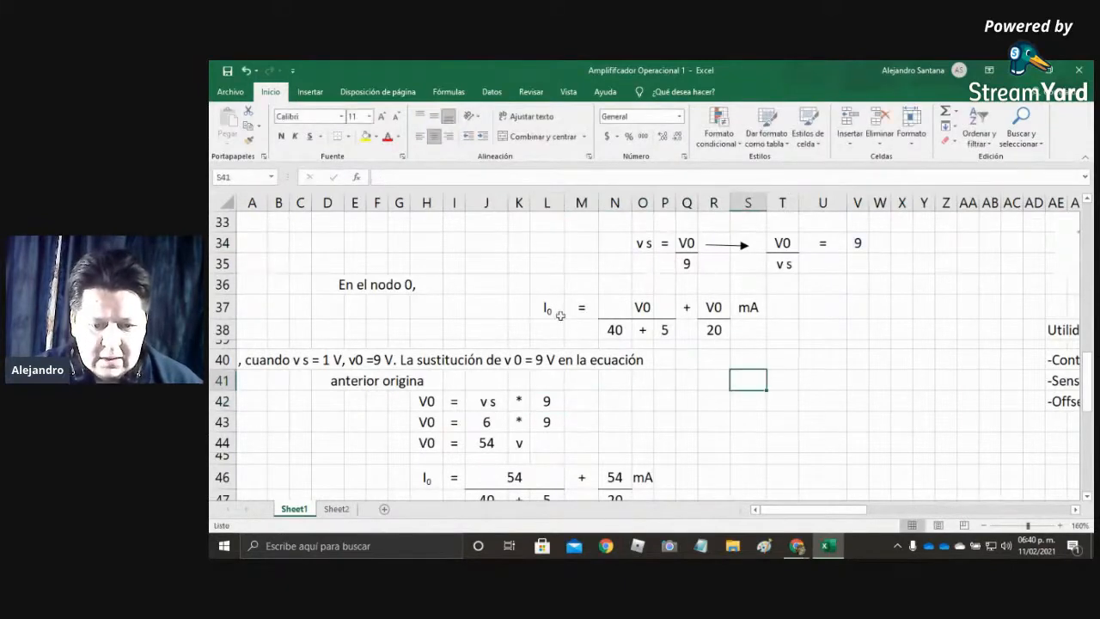
Inspect the V0 numerators of the I0 equation in row 37, cells O37 and R37, to see their source cells.
left_click(532, 309)
left_click(644, 307)
type("=T34")
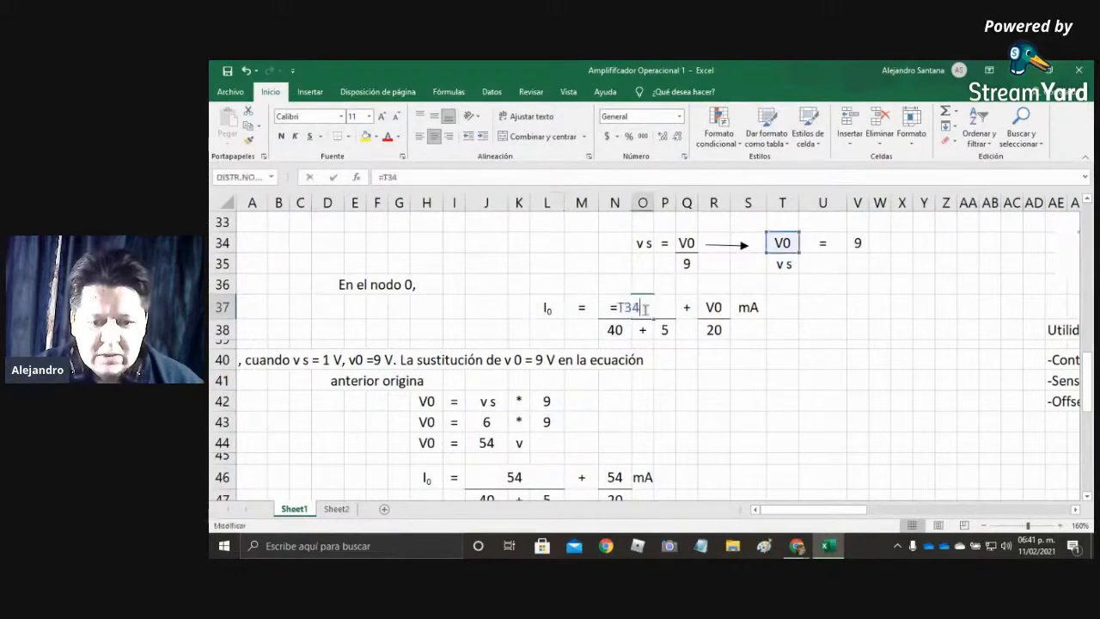
key("Return")
double_click(713, 308)
key("Escape")
left_click(713, 373)
Inspect the formulas behind the V0 calculation in L42, J42 and J44.
left_click(547, 399)
double_click(547, 399)
key("Escape")
double_click(494, 399)
key("Escape")
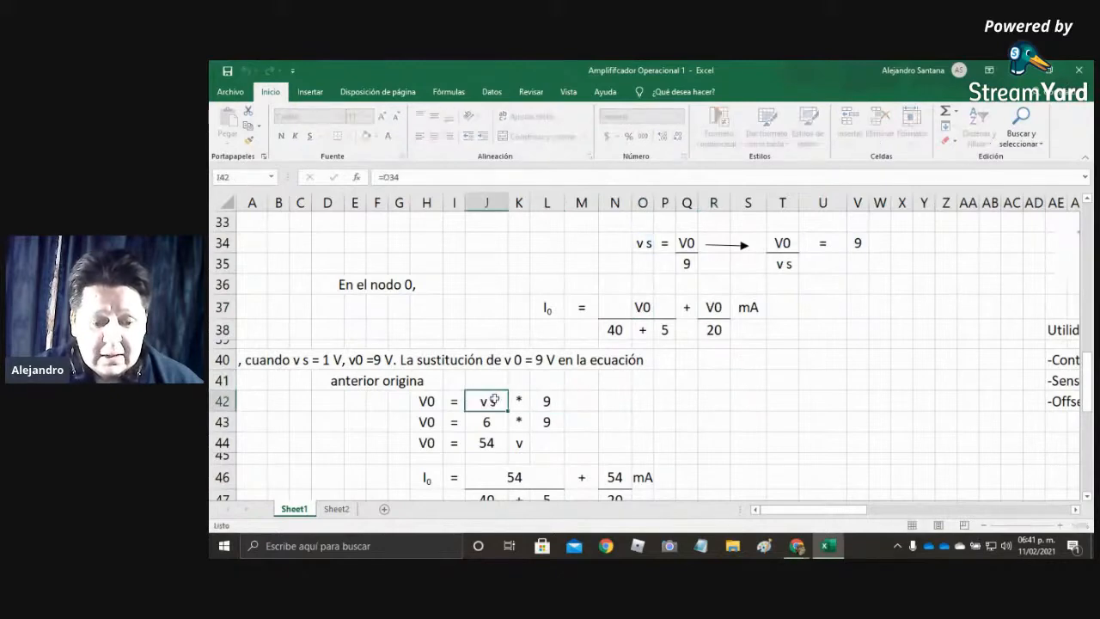
scroll(524, 435, "down", 1)
double_click(473, 390)
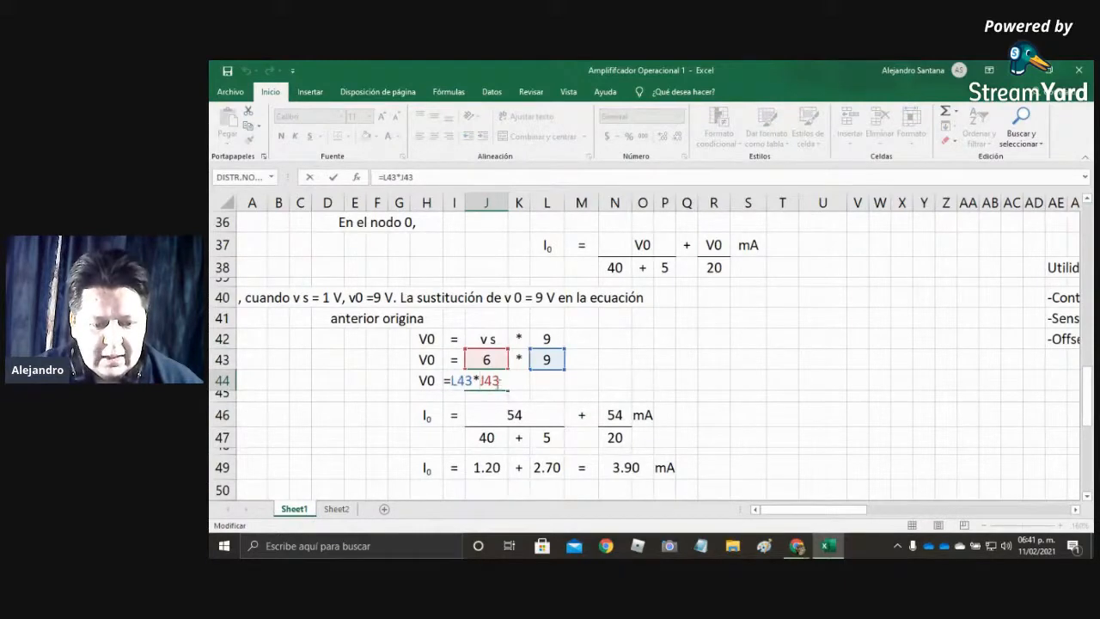
key("Return")
Trace the source voltage factor in J43 to its referenced cell C9 beside the circuit's voltage source.
double_click(485, 359)
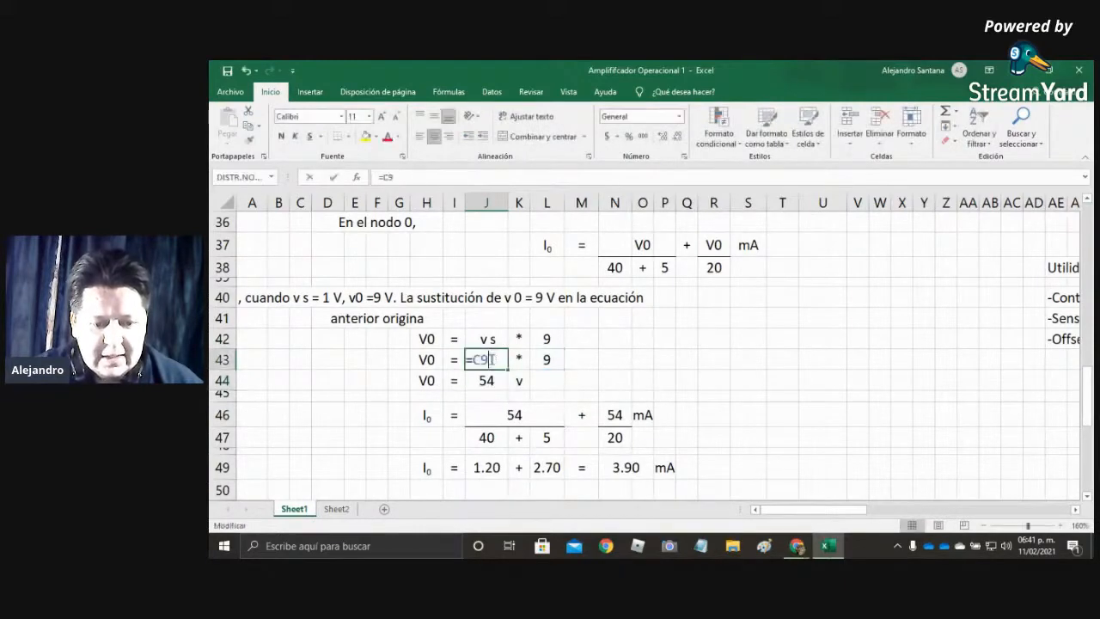
scroll(520, 387, "up", 3)
scroll(520, 389, "up", 8)
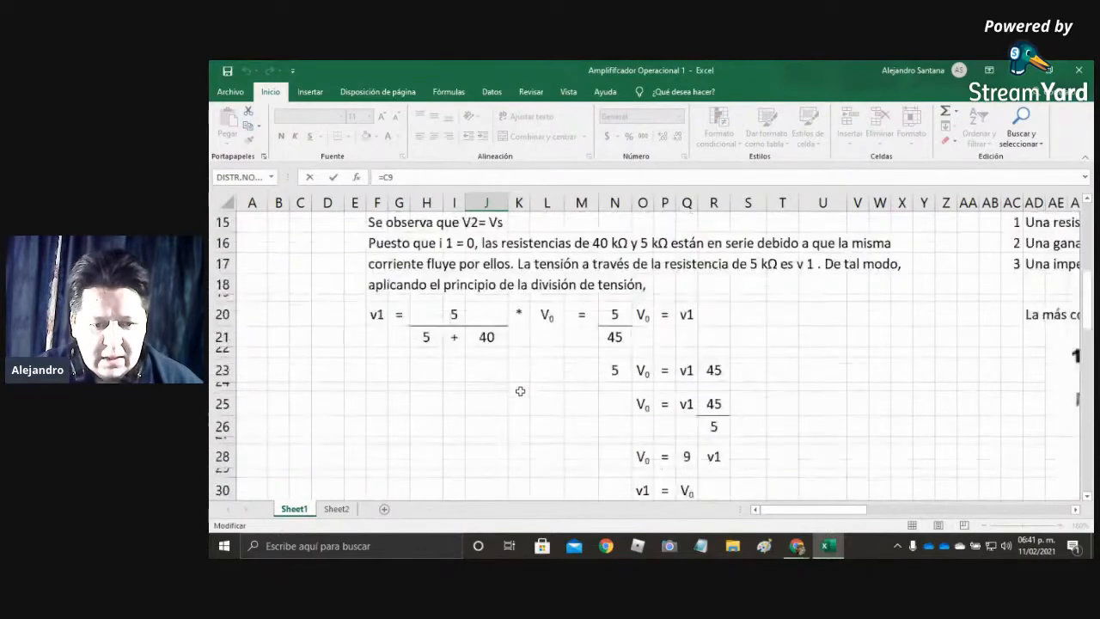
scroll(519, 391, "up", 1)
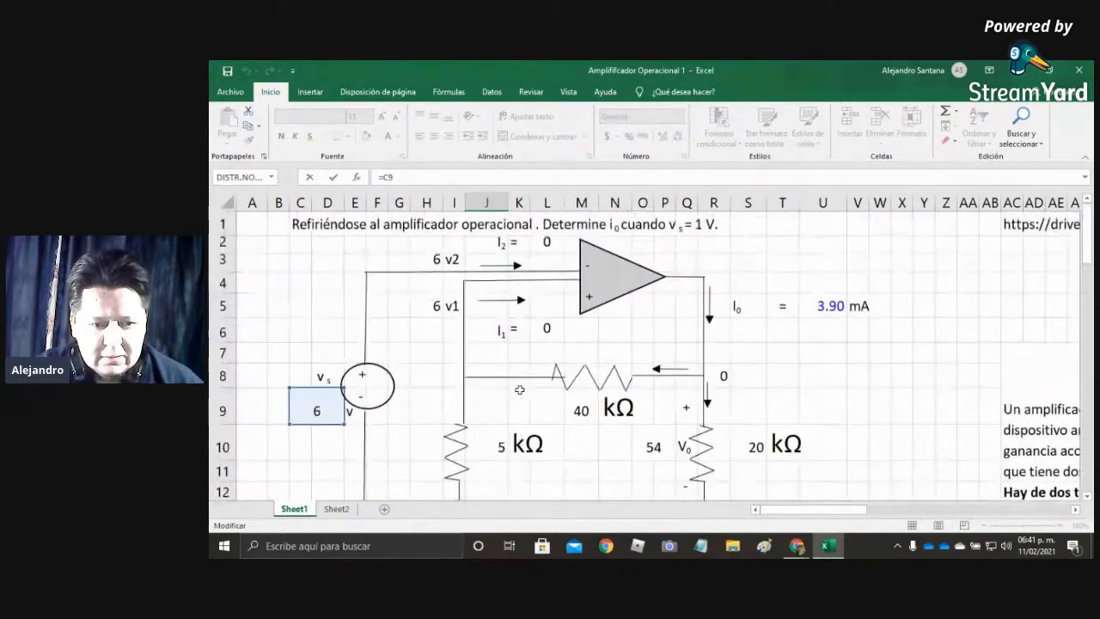
scroll(558, 387, "down", 13)
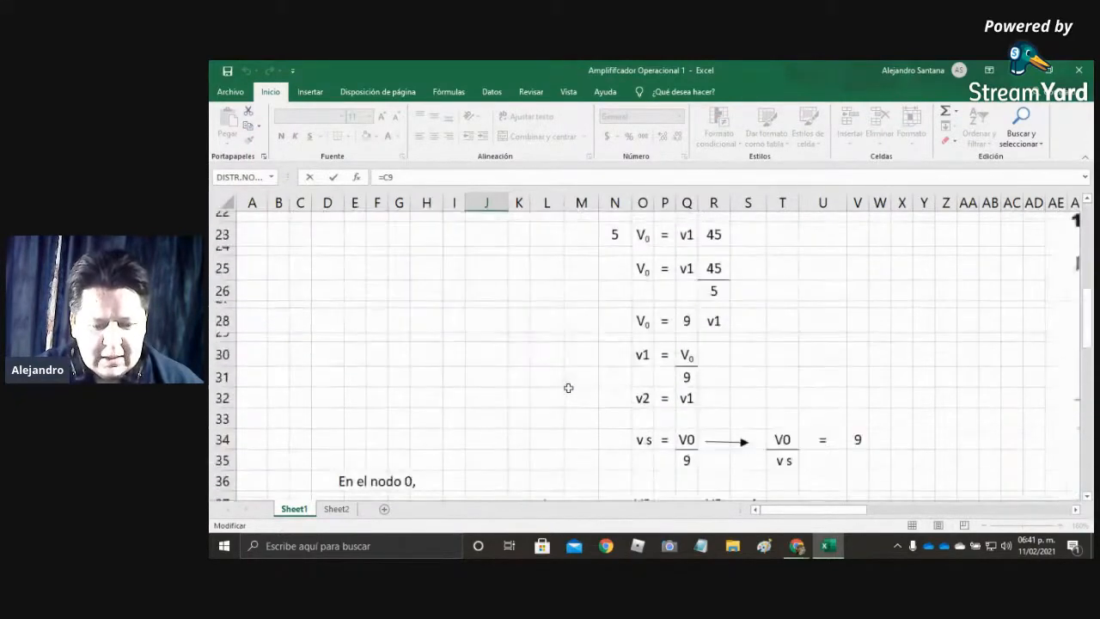
key("Escape")
Compare the calculated V0 in J44 with the V0 value in O10 beside the 20 kΩ resistor.
left_click(488, 308)
scroll(601, 336, "up", 11)
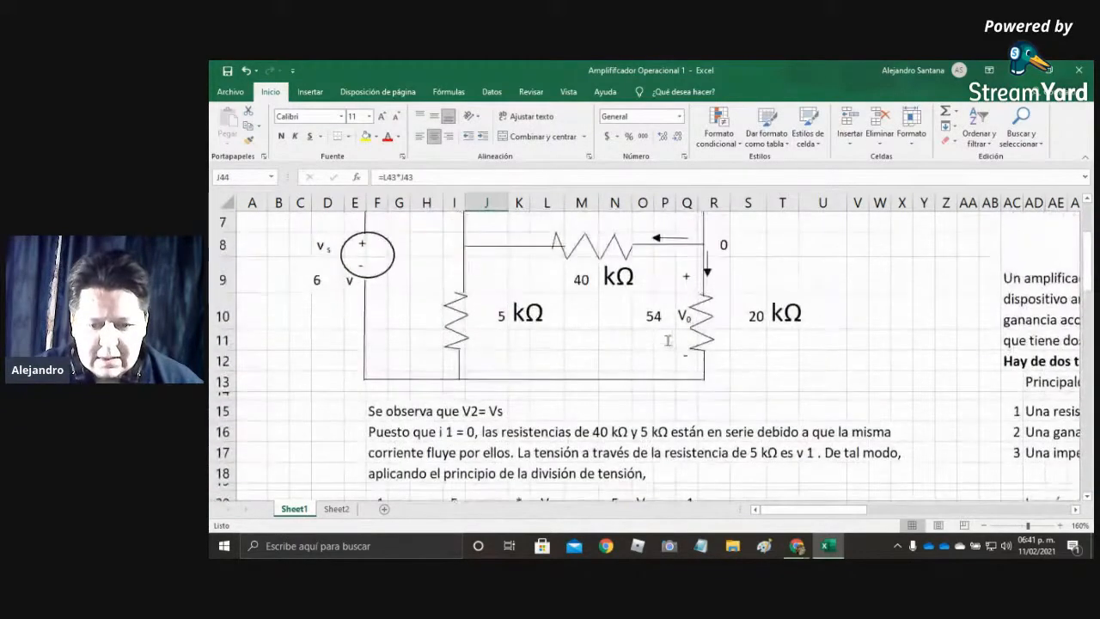
left_click(662, 325)
Check the I0 calculation in rows 46 to 49 and the formula for the final current in N49.
scroll(644, 391, "down", 13)
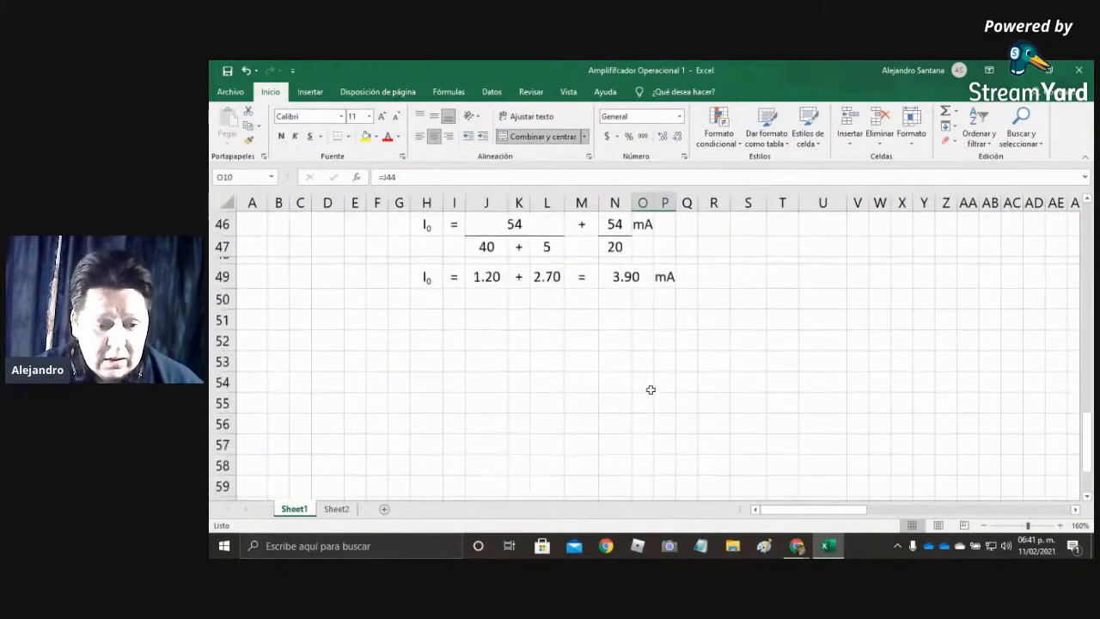
scroll(650, 391, "up", 2)
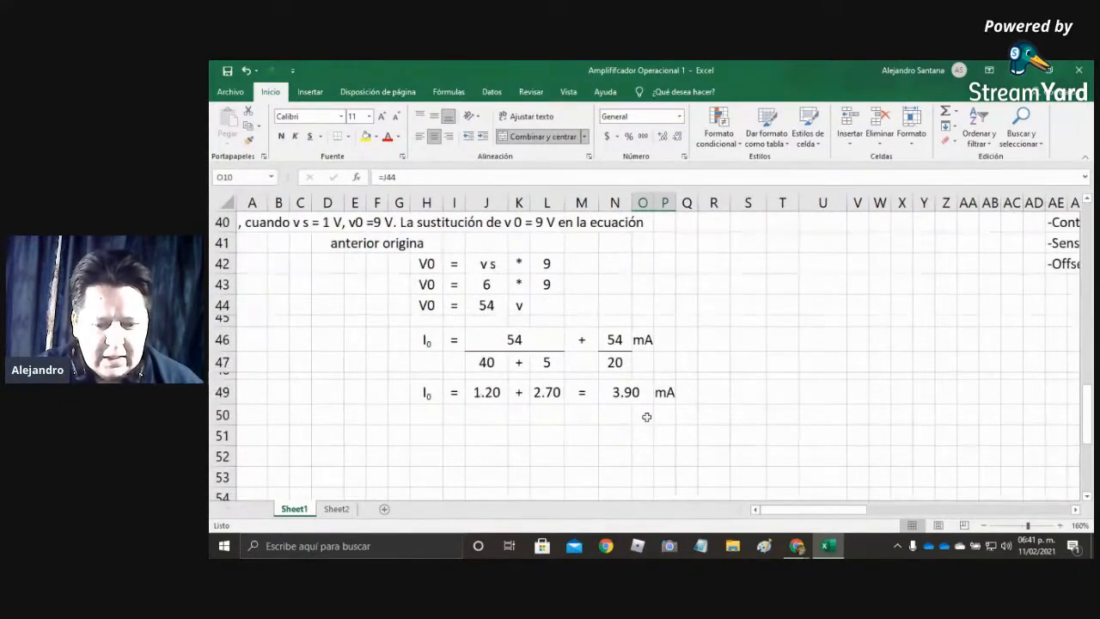
left_click(625, 392)
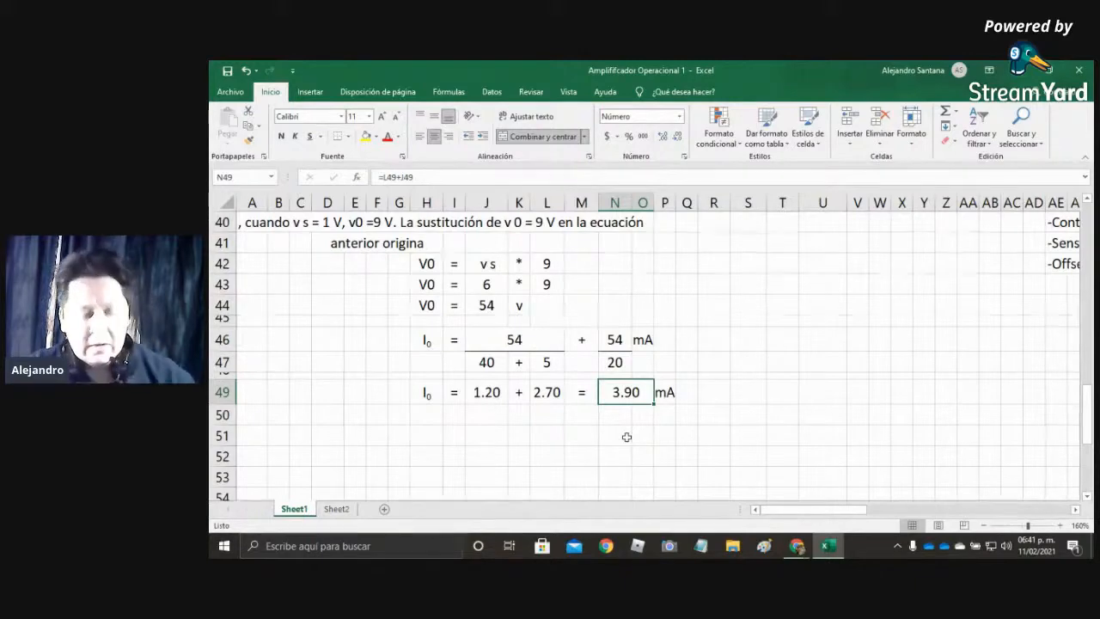
left_click(707, 340)
scroll(708, 360, "up", 2)
scroll(708, 360, "up", 4)
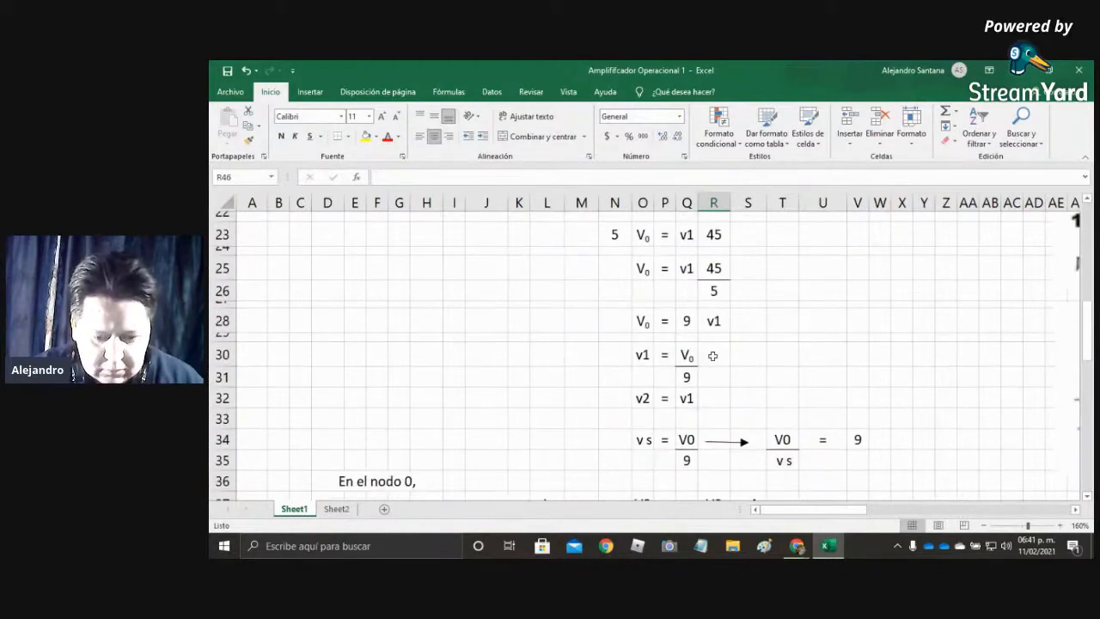
Inspect the formula behind the I0 result in U5 and trace it to its referenced cell N49.
scroll(716, 354, "up", 8)
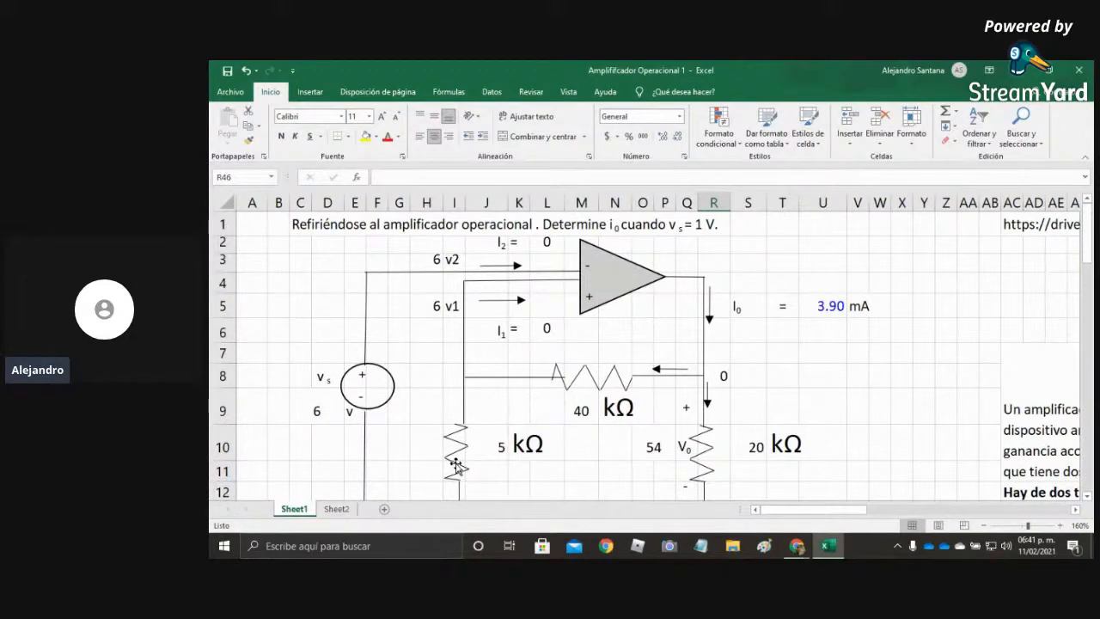
left_click_drag(307, 287, 330, 302)
left_click(295, 327)
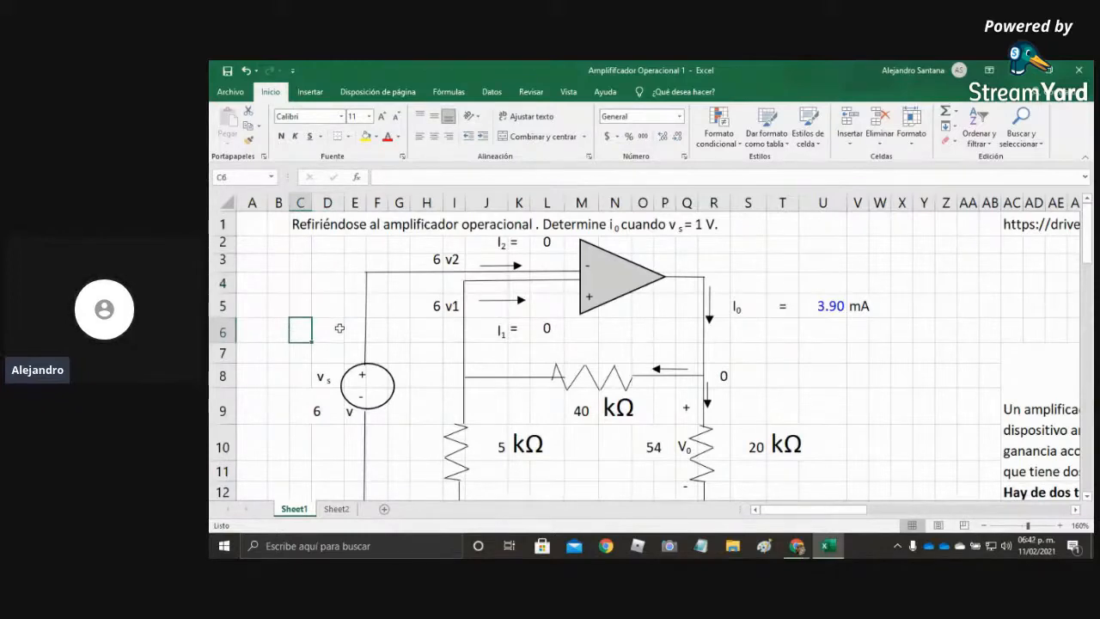
scroll(410, 303, "down", 5)
scroll(814, 317, "up", 3)
scroll(814, 316, "up", 2)
left_click(819, 308)
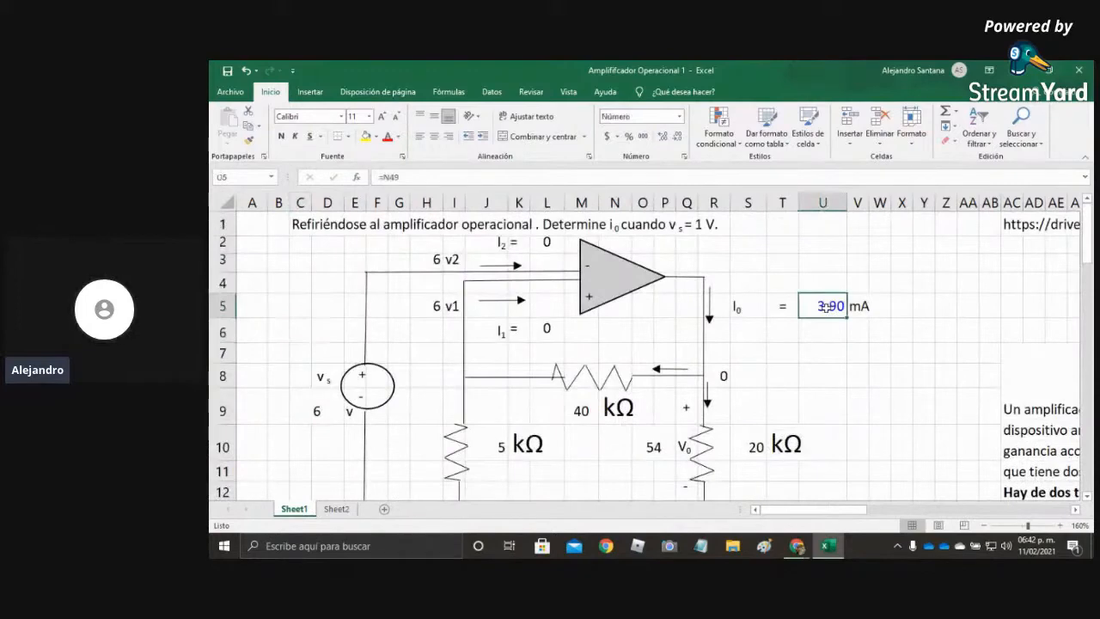
double_click(819, 307)
scroll(778, 348, "down", 4)
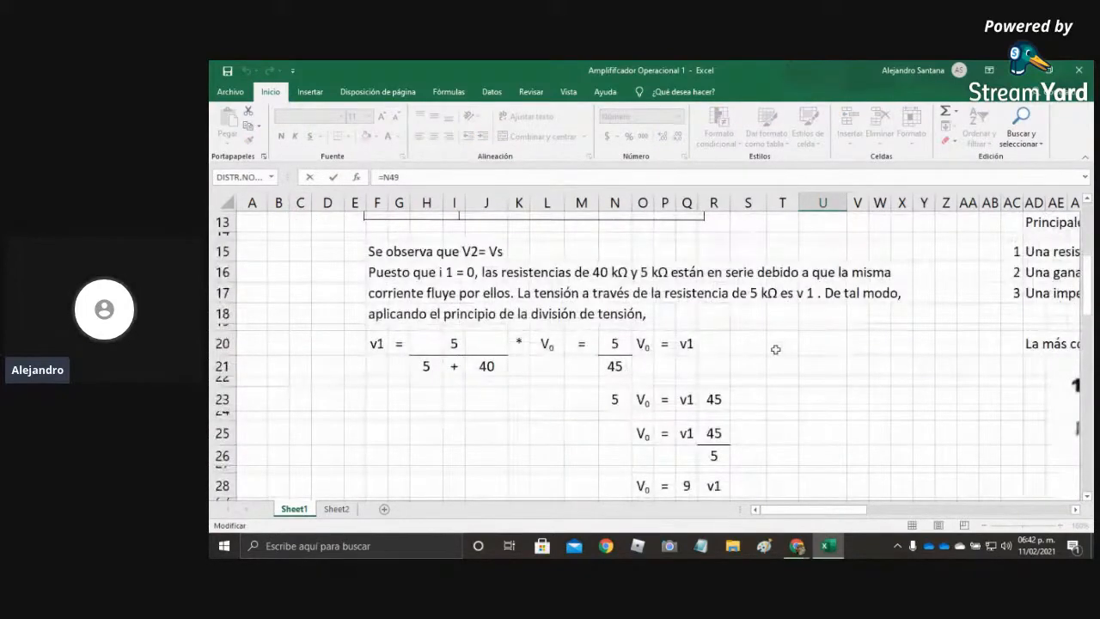
scroll(596, 446, "down", 9)
key("Escape")
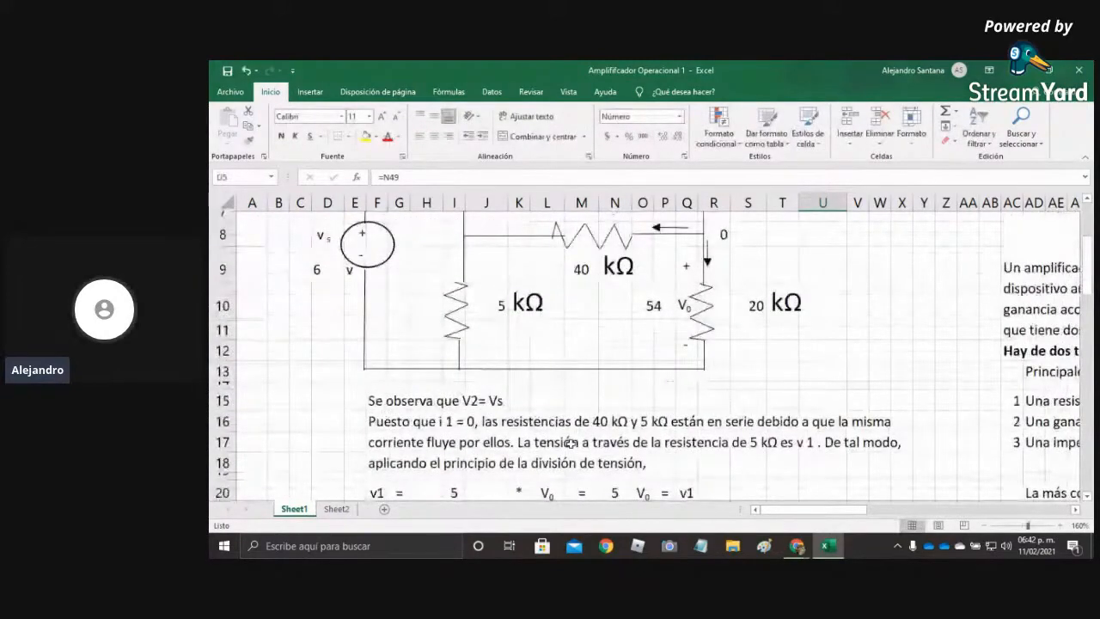
Center the I0 label in S5 within its cell.
key("Left")
key("Left")
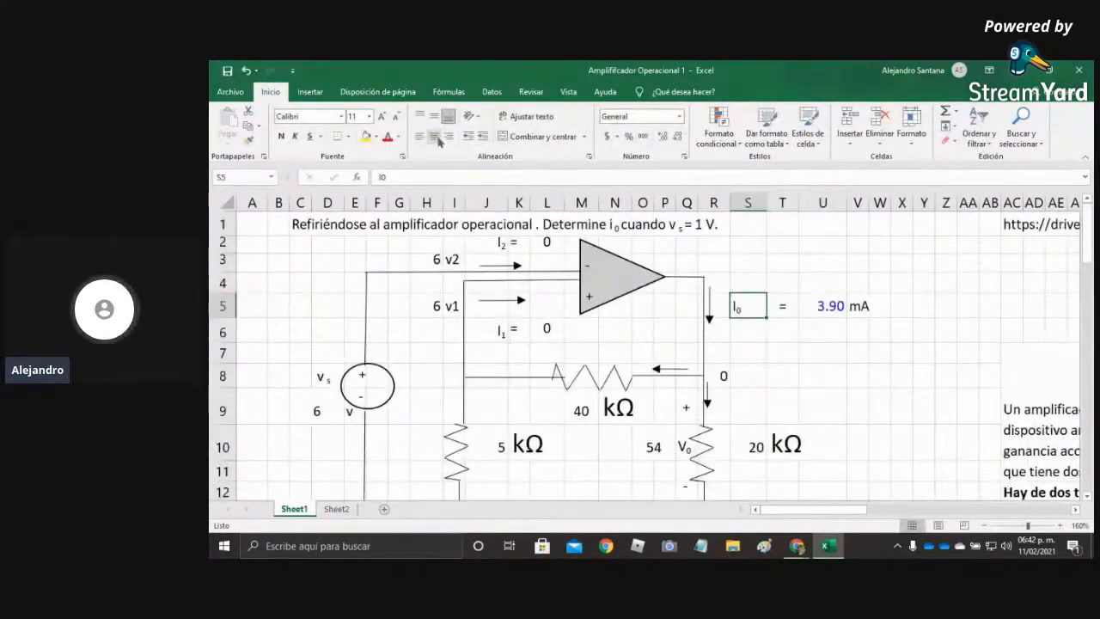
left_click(878, 406)
scroll(816, 414, "down", 1)
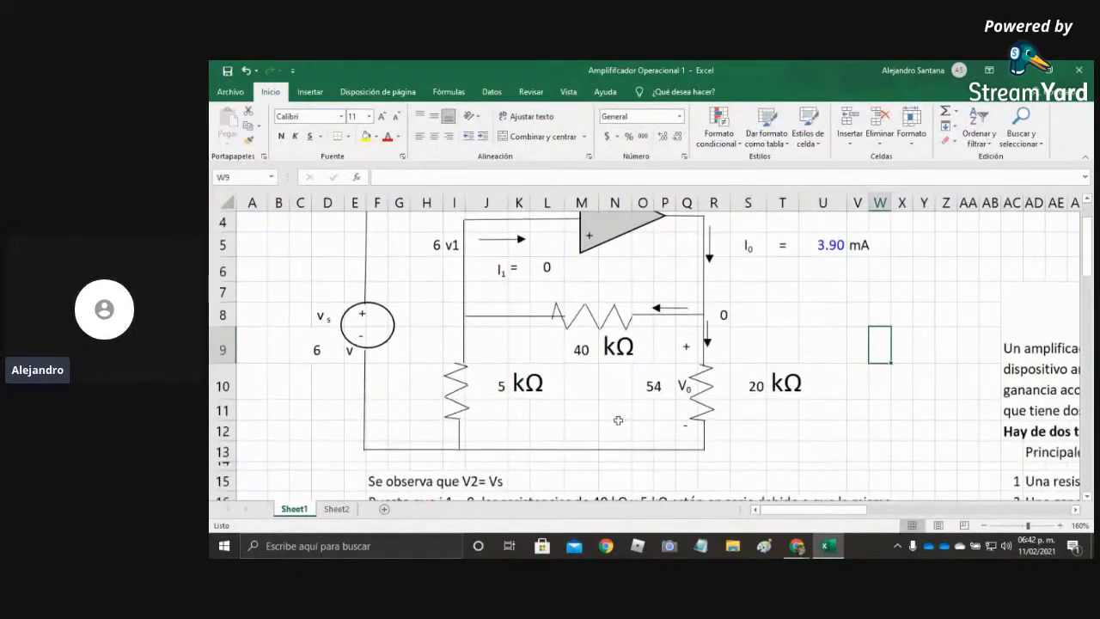
scroll(540, 414, "up", 1)
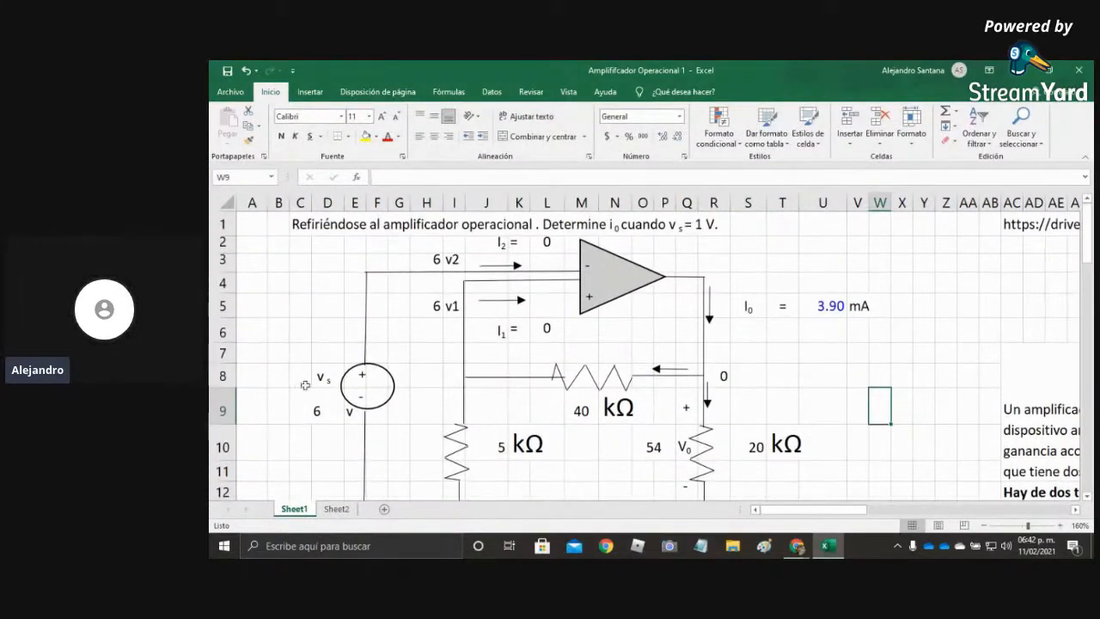
Inspect the source voltage entry in C9 and the v1 formula in H5 that refers to it.
left_click(319, 411)
type("6")
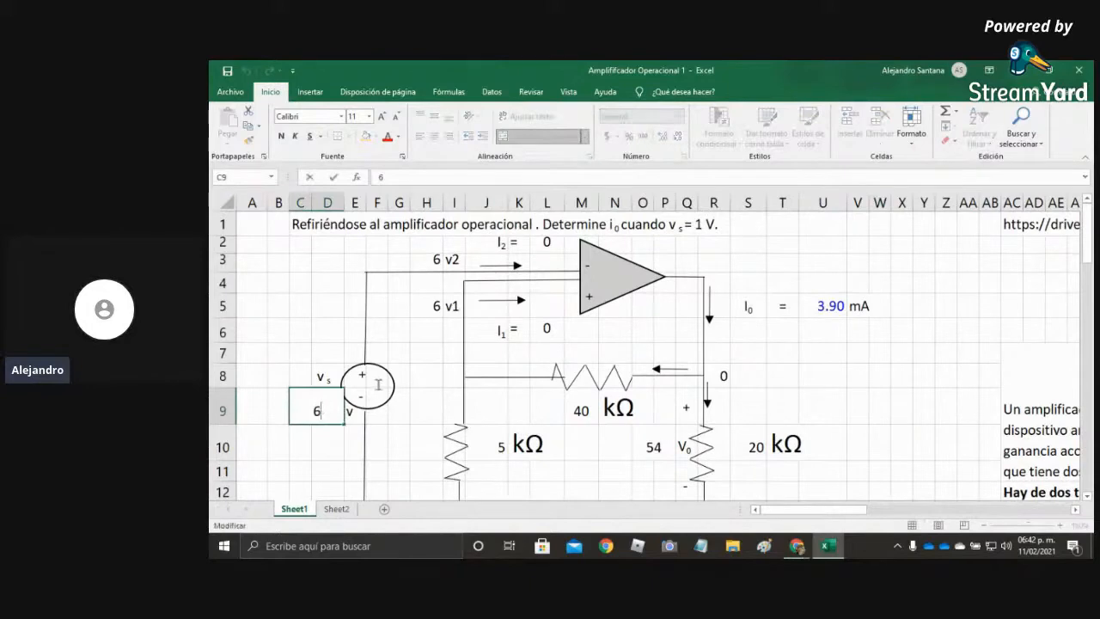
left_click(423, 307)
type("=C9")
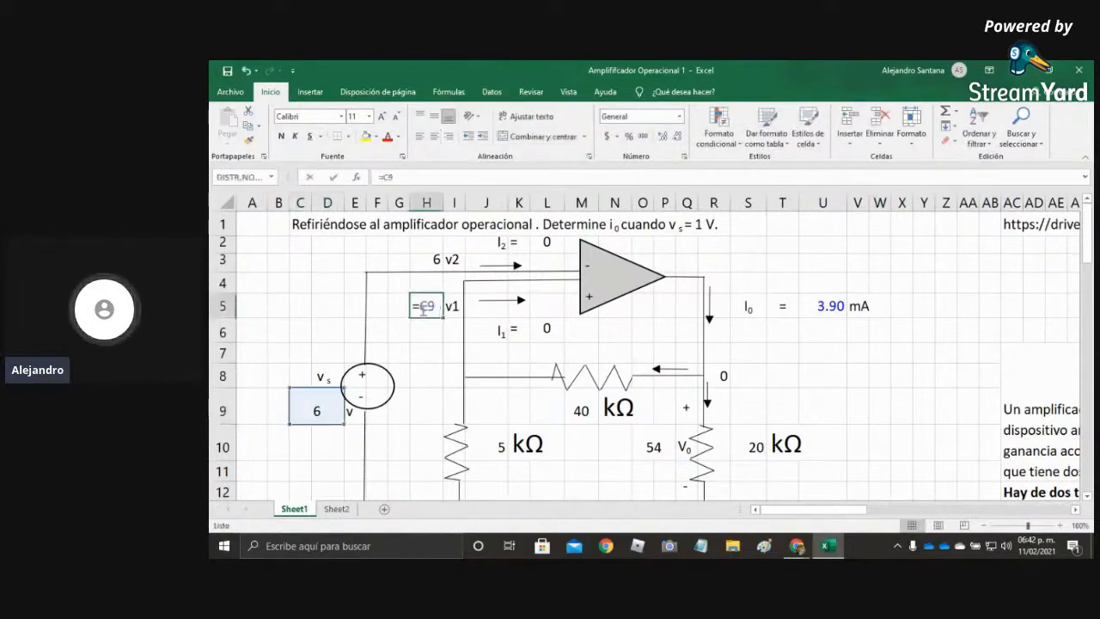
key("ctrl+Return")
Check the contents of the resistor cells J10, M9 and S10 and the V0 formula in O10.
scroll(490, 386, "down", 1)
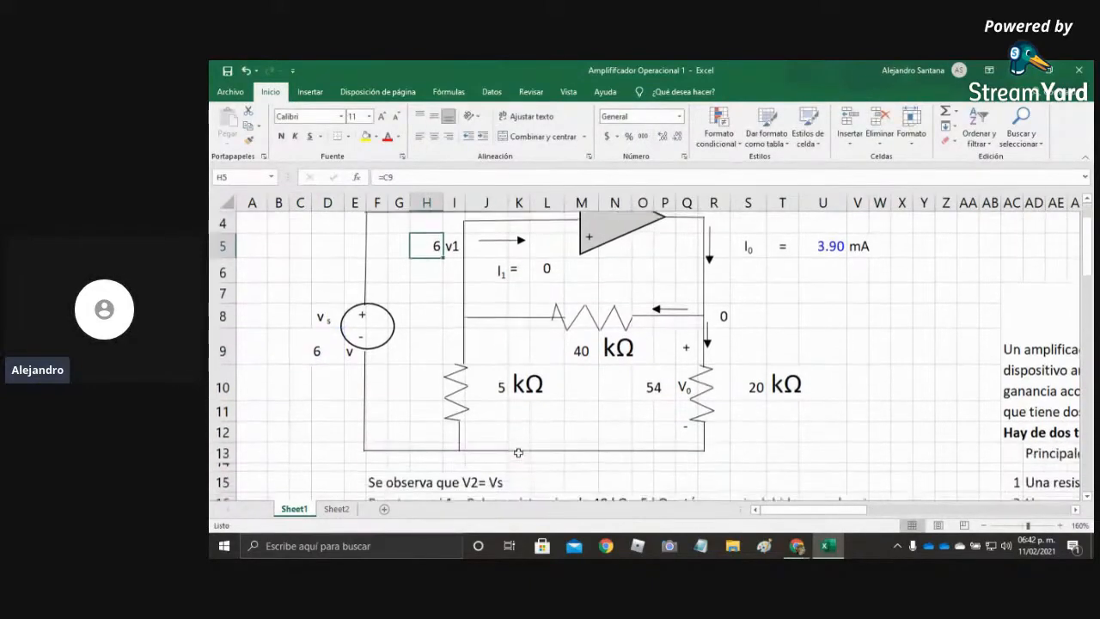
left_click(490, 386)
left_click(582, 378)
left_click(583, 351)
left_click(645, 387)
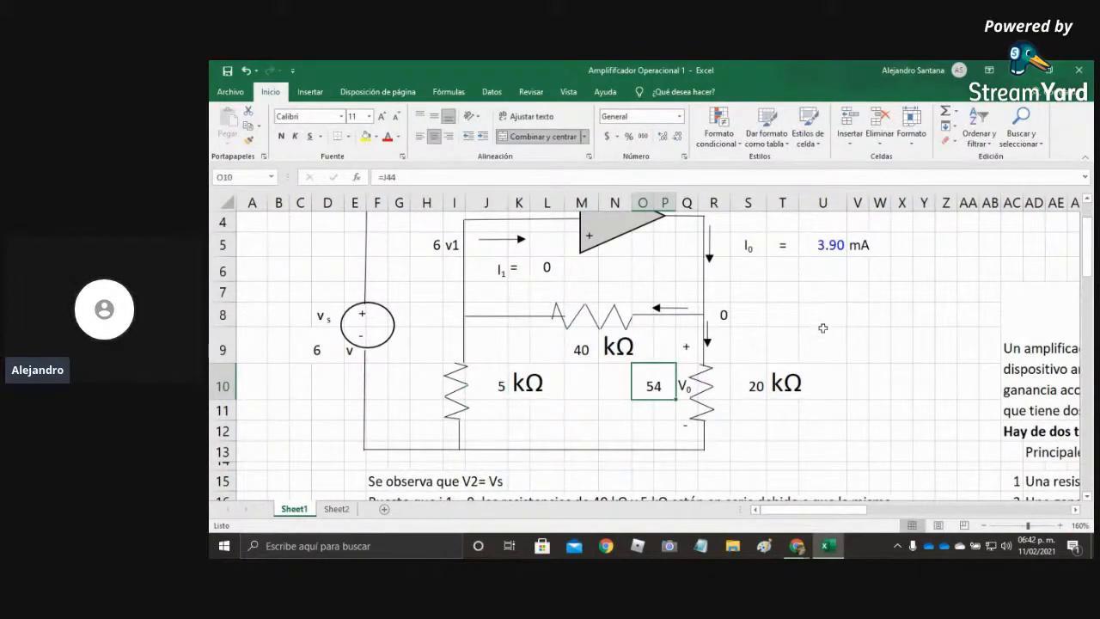
left_click(748, 386)
scroll(649, 394, "up", 1)
scroll(619, 404, "down", 1)
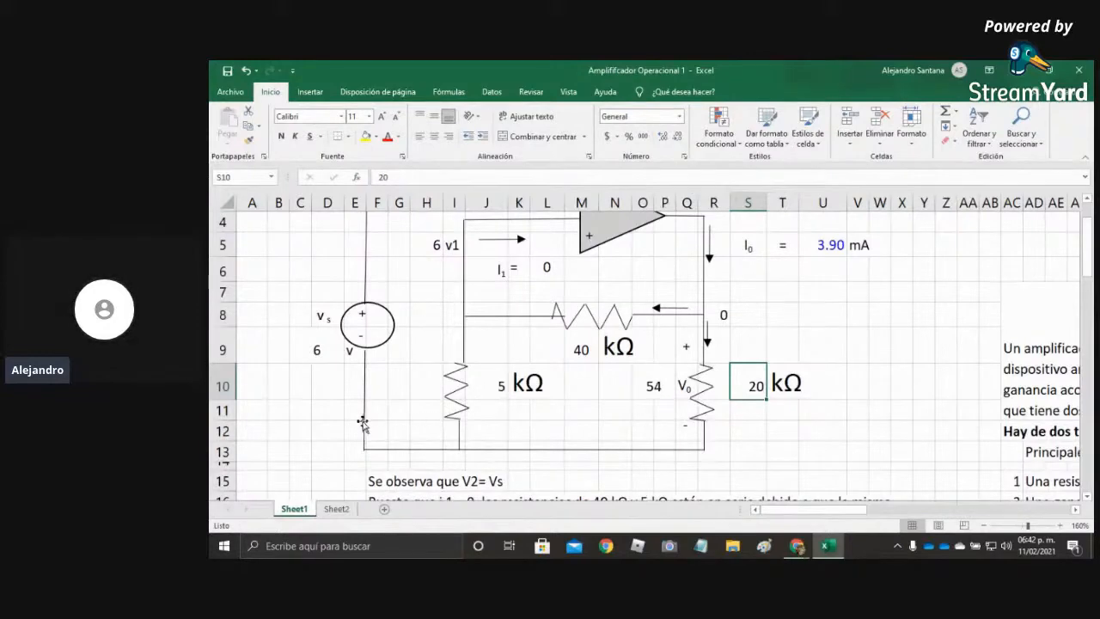
Copy the source voltage from C9 into V6 and unmerge the pasted cell.
left_click(332, 354)
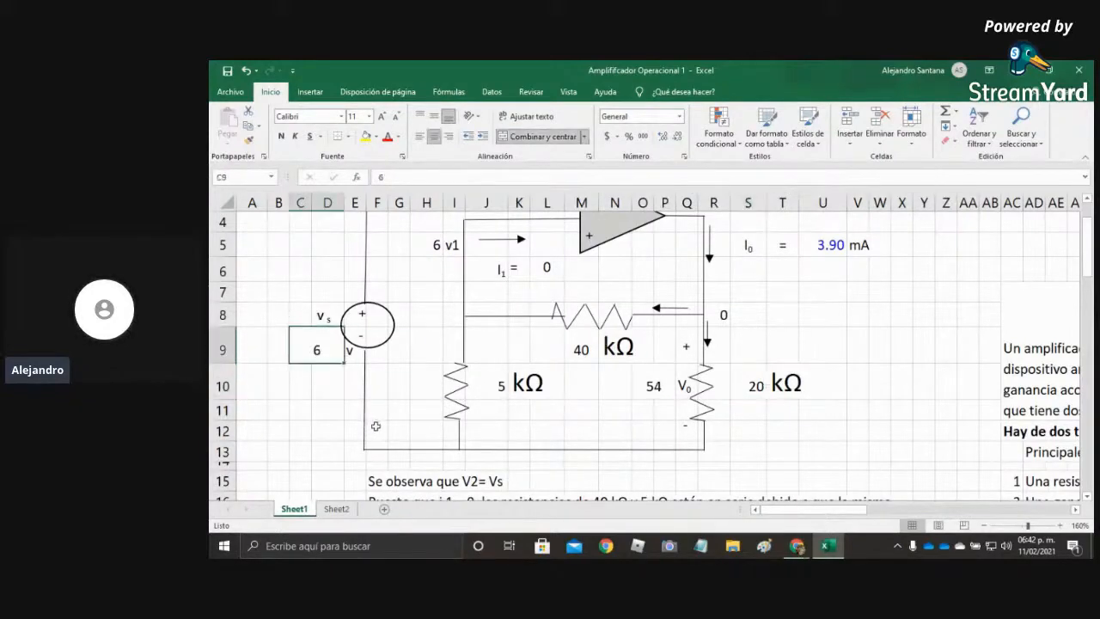
key("ctrl+c")
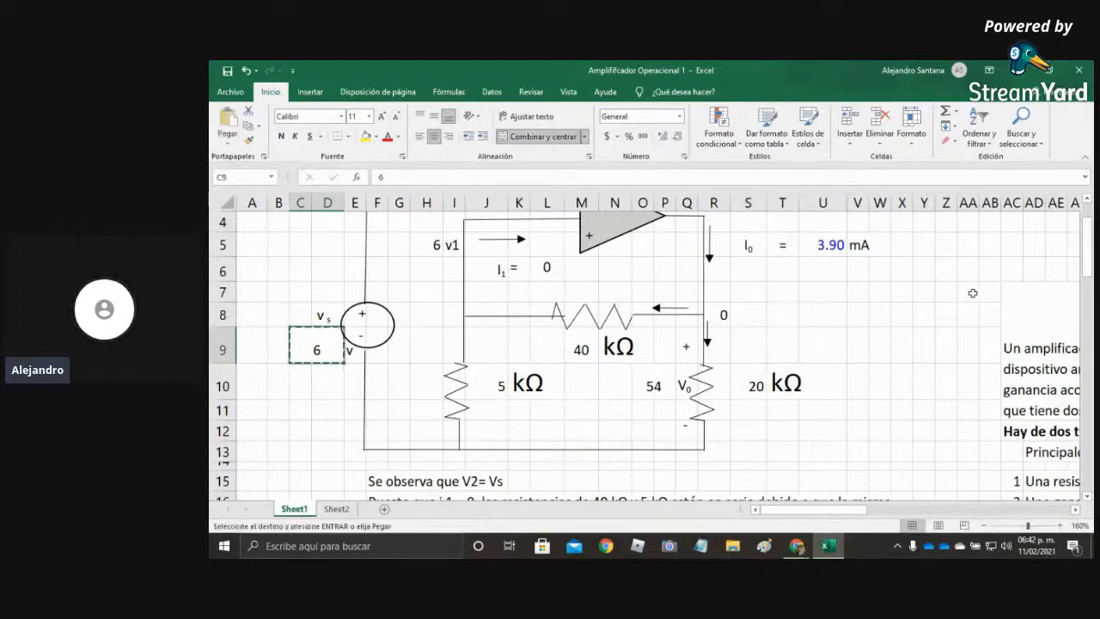
left_click(859, 271)
key("ctrl+v")
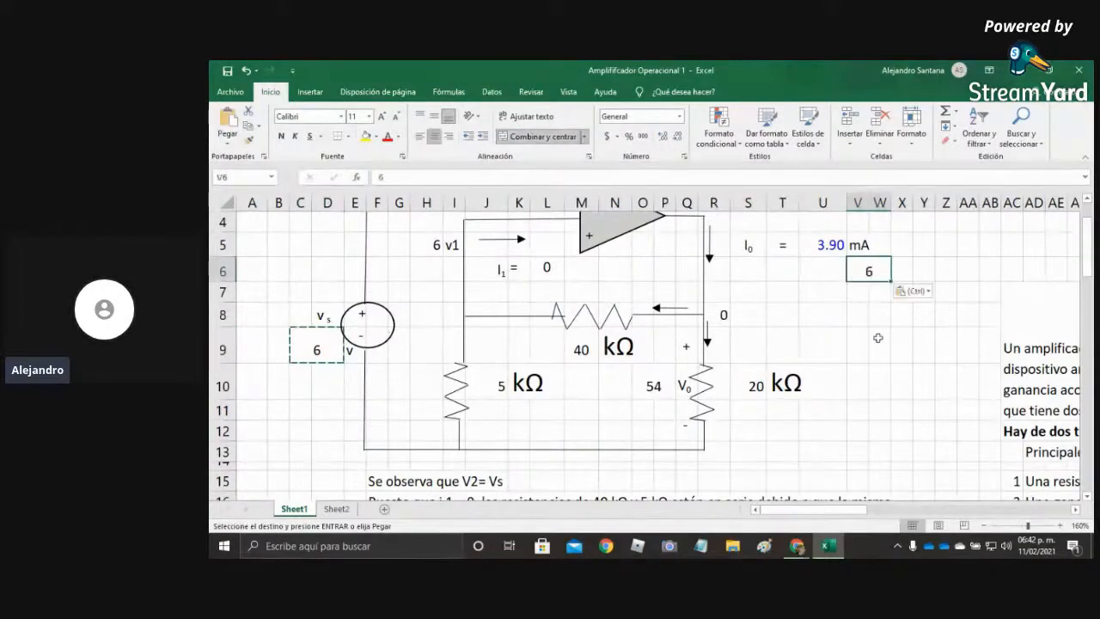
left_click(877, 341)
left_click(871, 273)
left_click(550, 139)
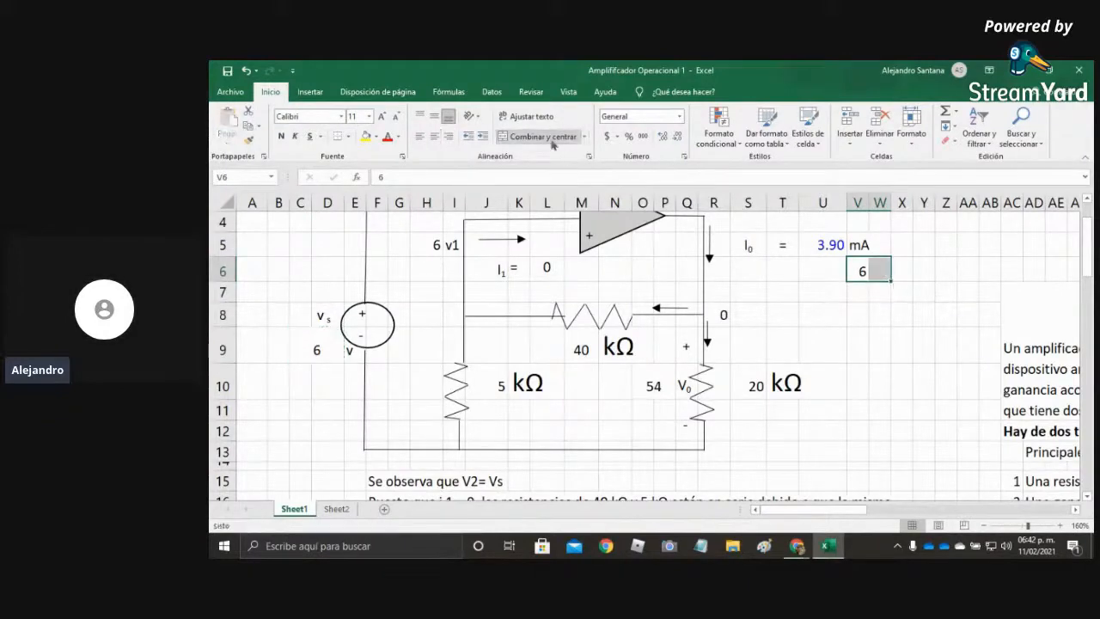
Copy the 5 kΩ value from J10 into W6 and the 40 kΩ value from M9 into X6.
left_click(501, 386)
key("ctrl+c")
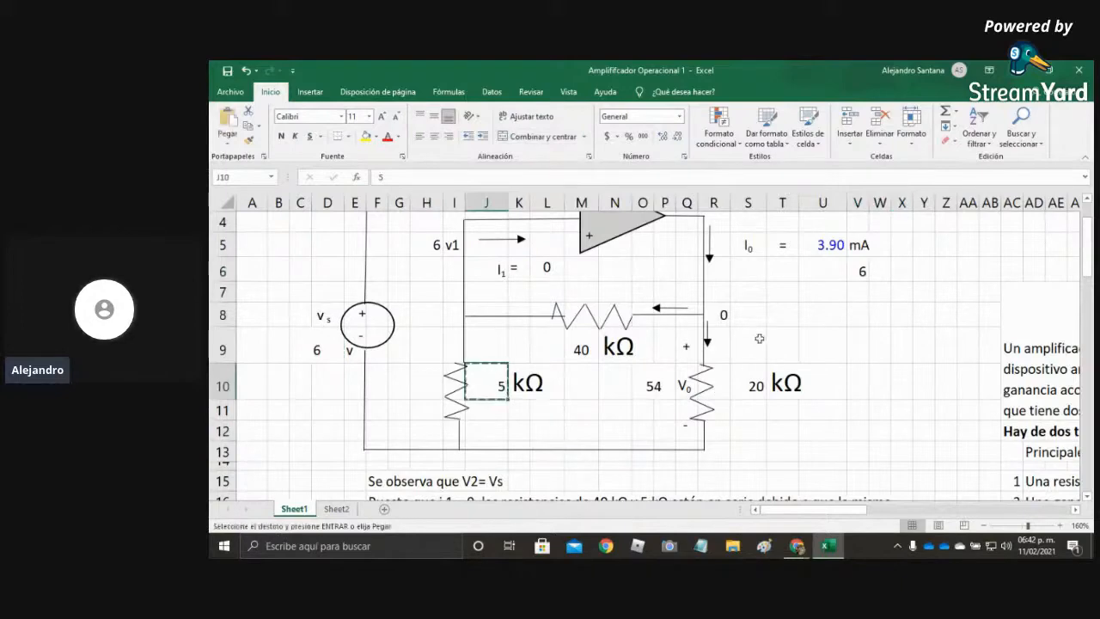
left_click(879, 276)
key("ctrl+v")
left_click(586, 358)
key("ctrl+c")
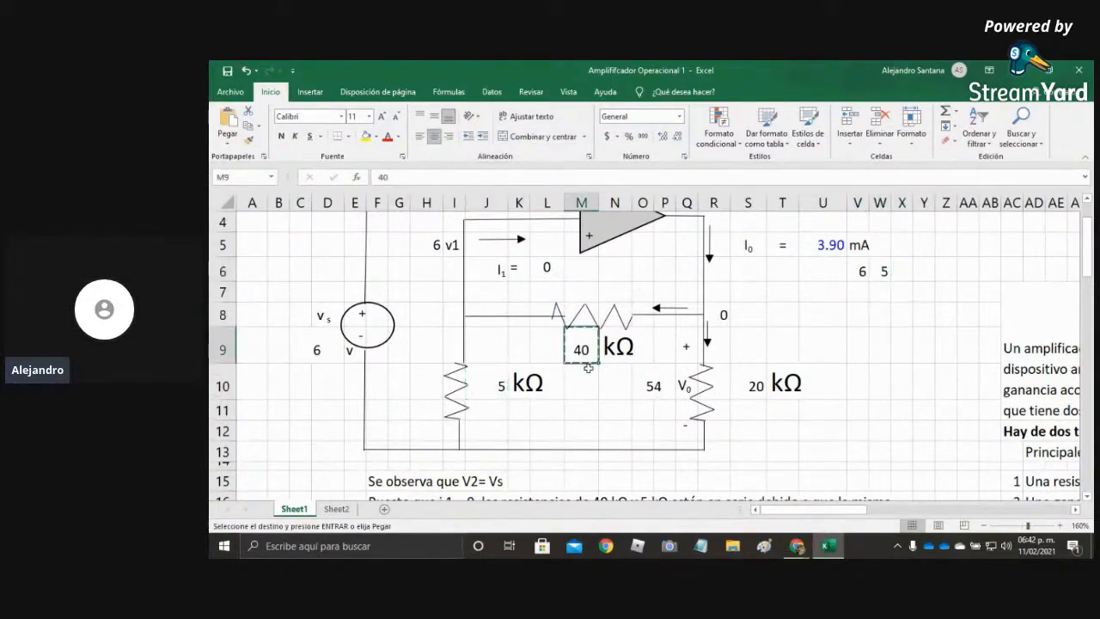
left_click(899, 274)
key("ctrl+v")
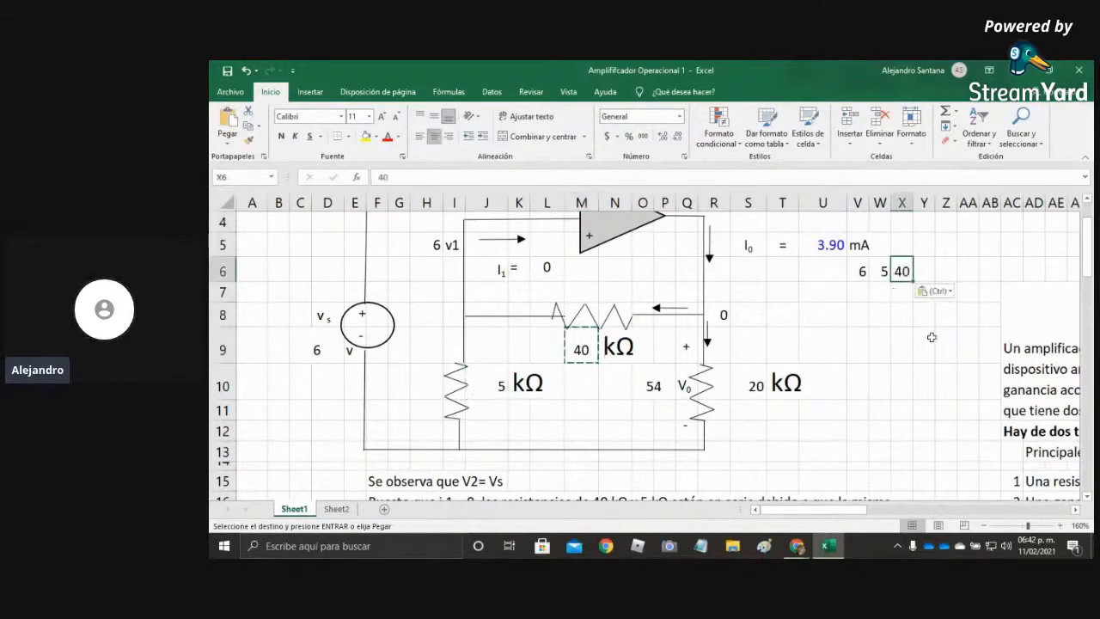
left_click(898, 336)
left_click(654, 391)
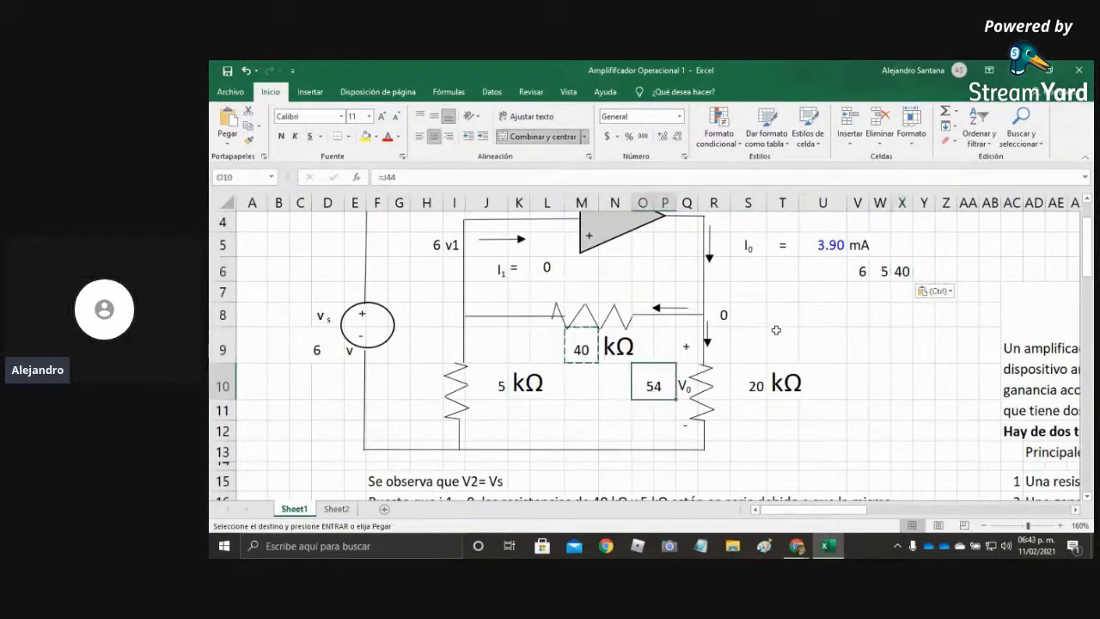
left_click(875, 319)
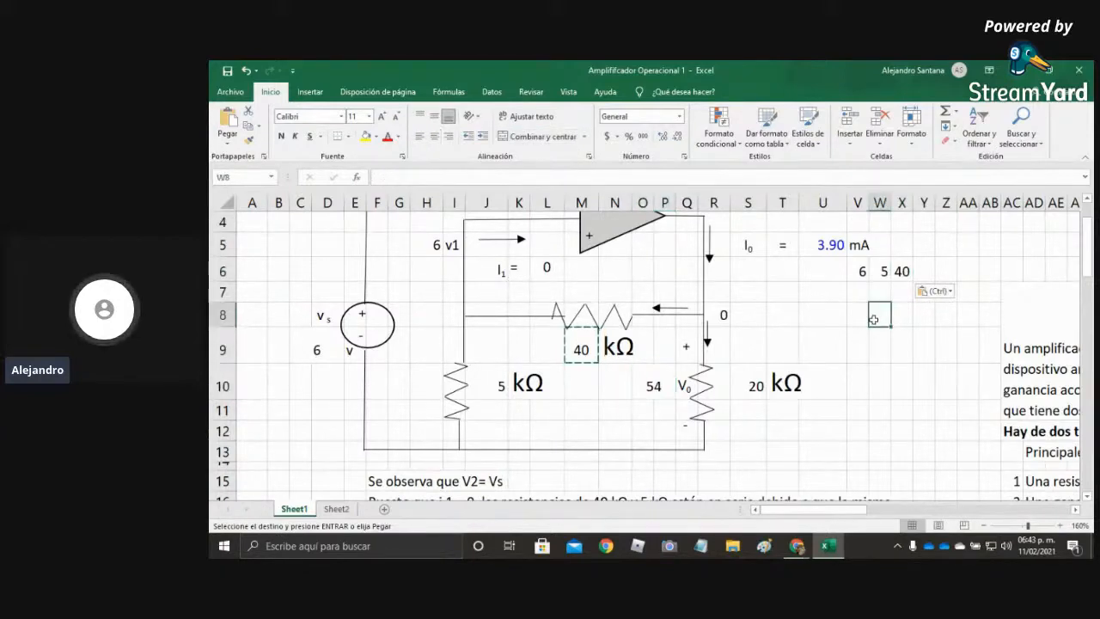
Replace the content of V6 with the formula =C9 to link it to the source voltage.
left_click(857, 273)
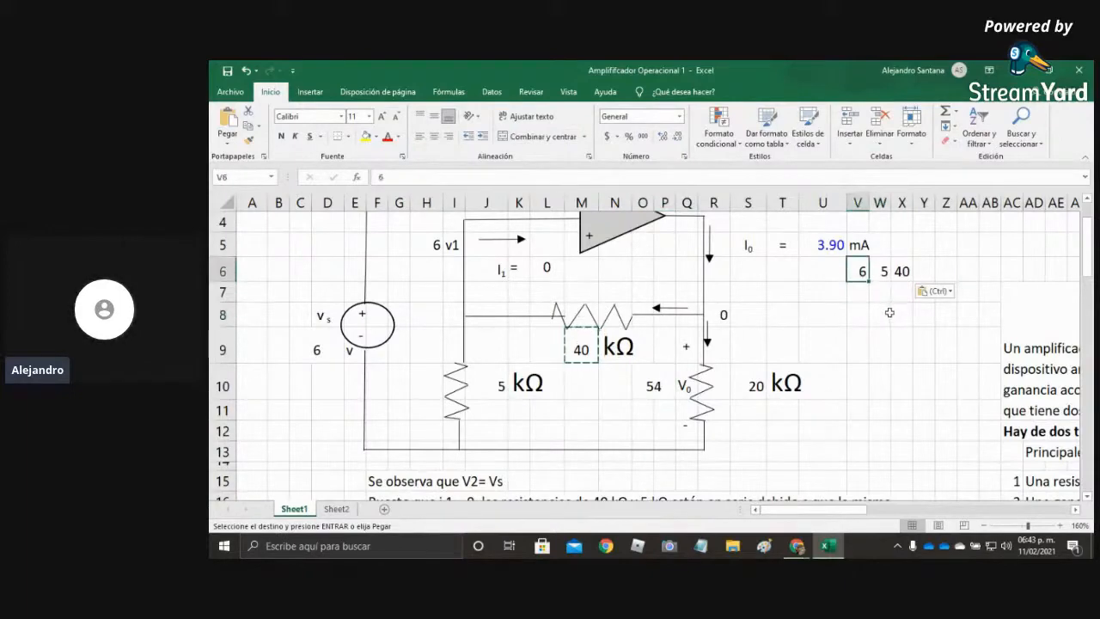
key("BackSpace")
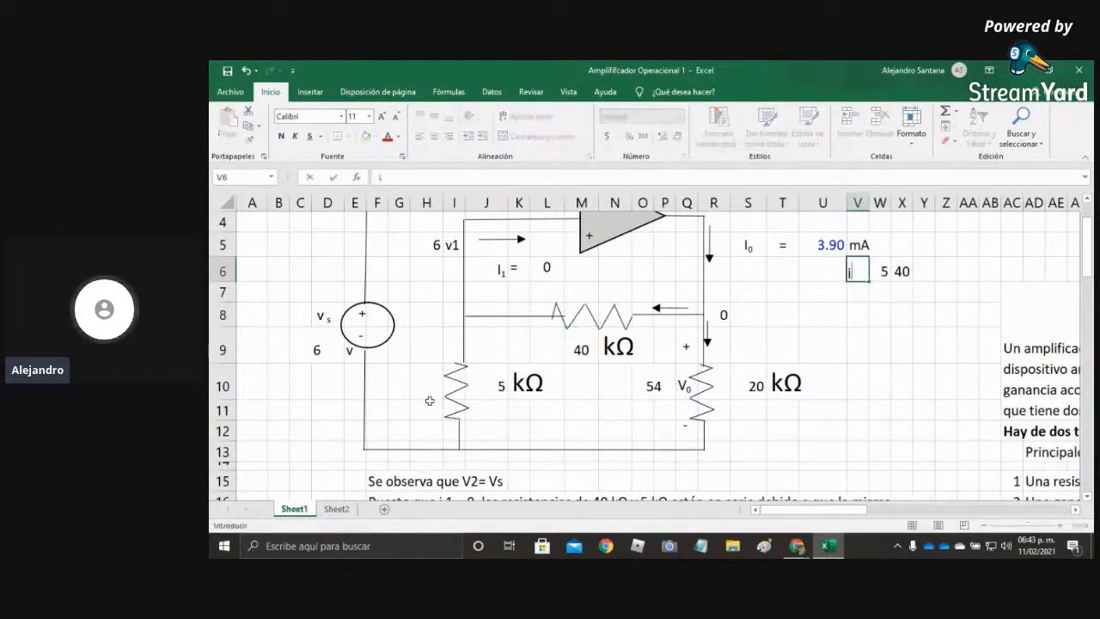
type(")")
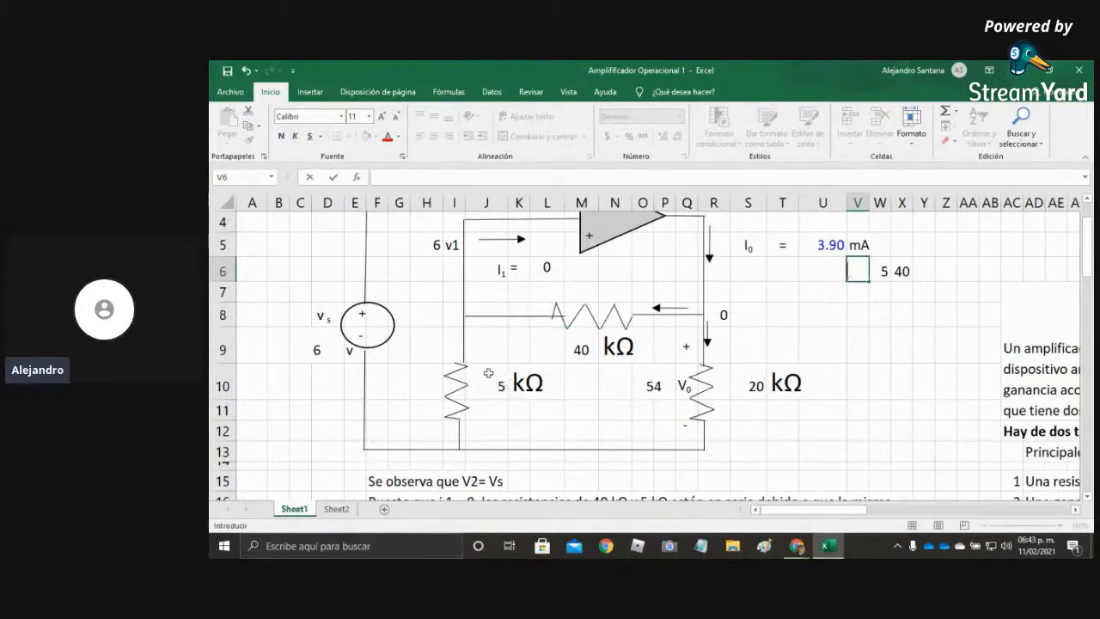
type("=")
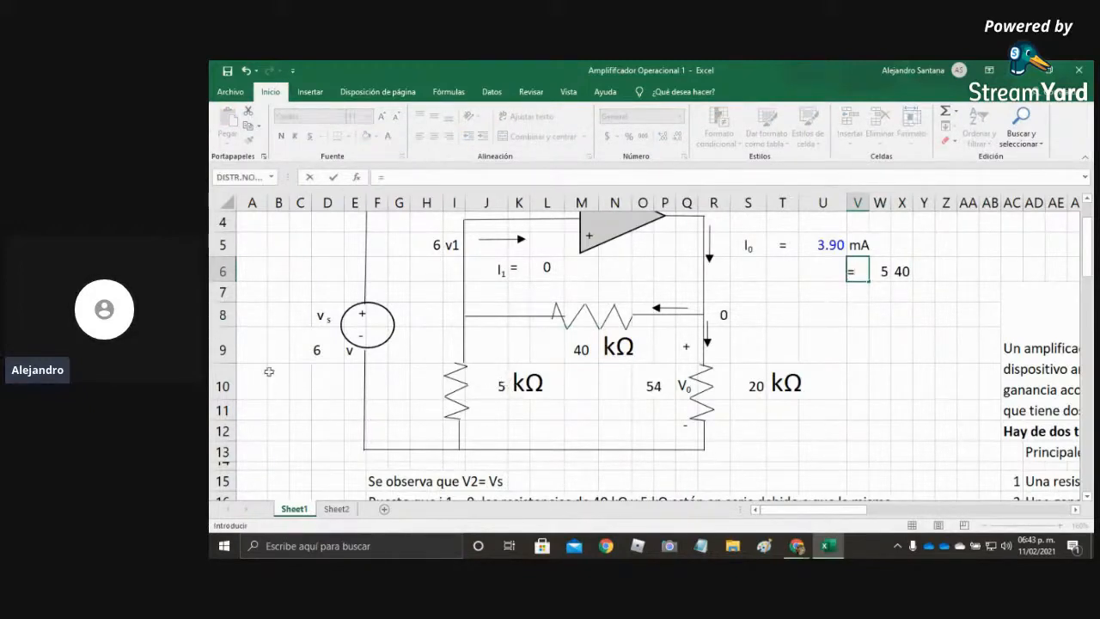
left_click(312, 350)
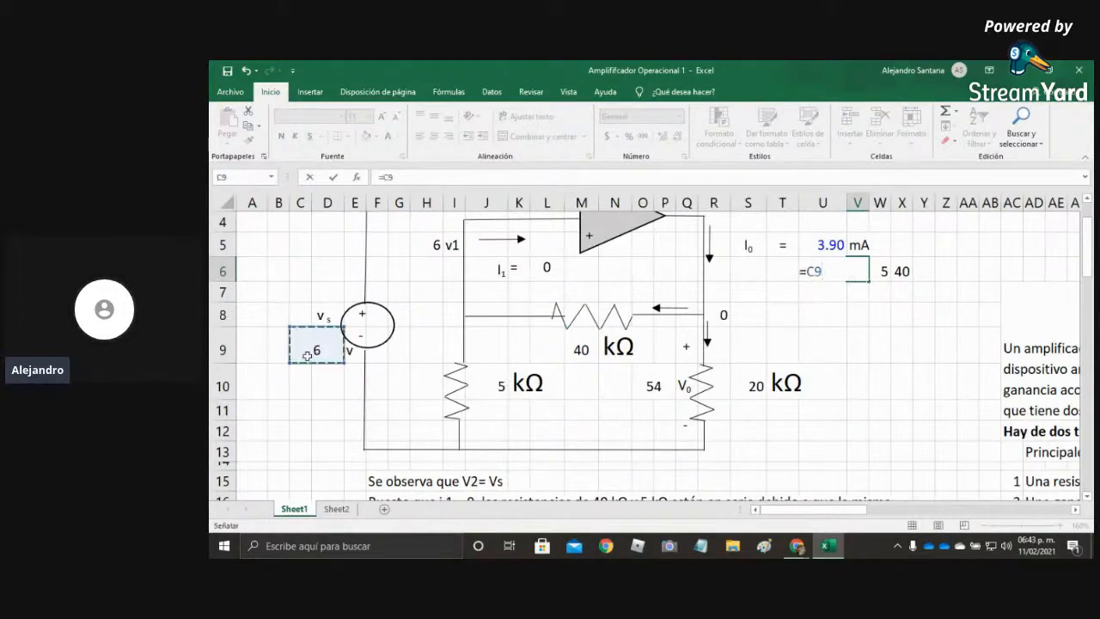
key("Return")
Replace the pasted resistor values with references: W6 to J10 and X6 to M9.
left_click(877, 270)
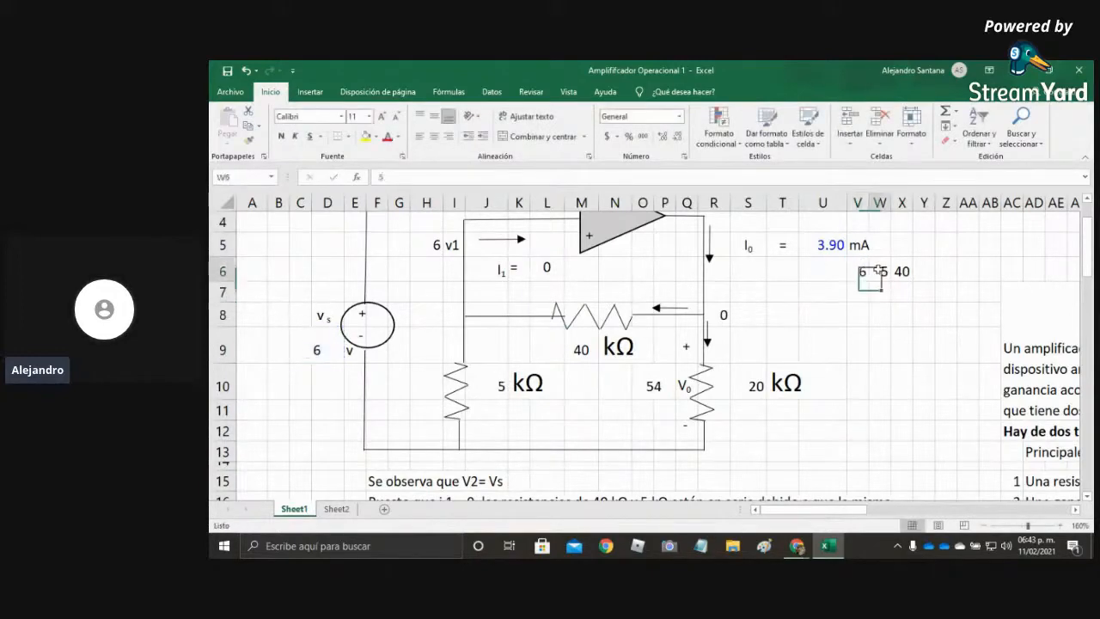
type("=")
left_click(486, 387)
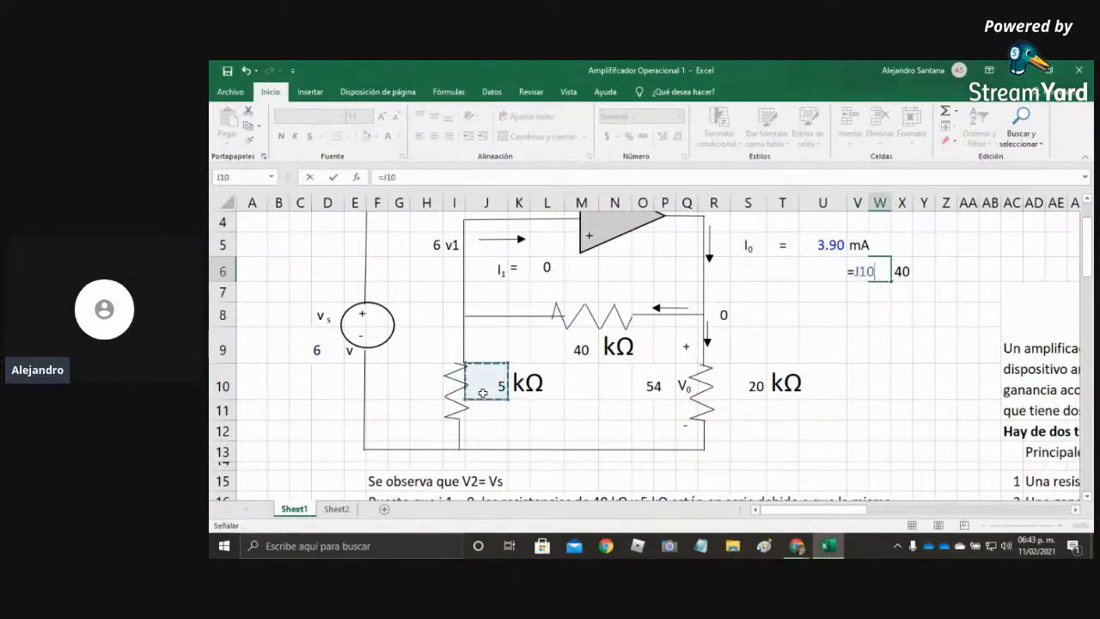
key("Return")
left_click(902, 271)
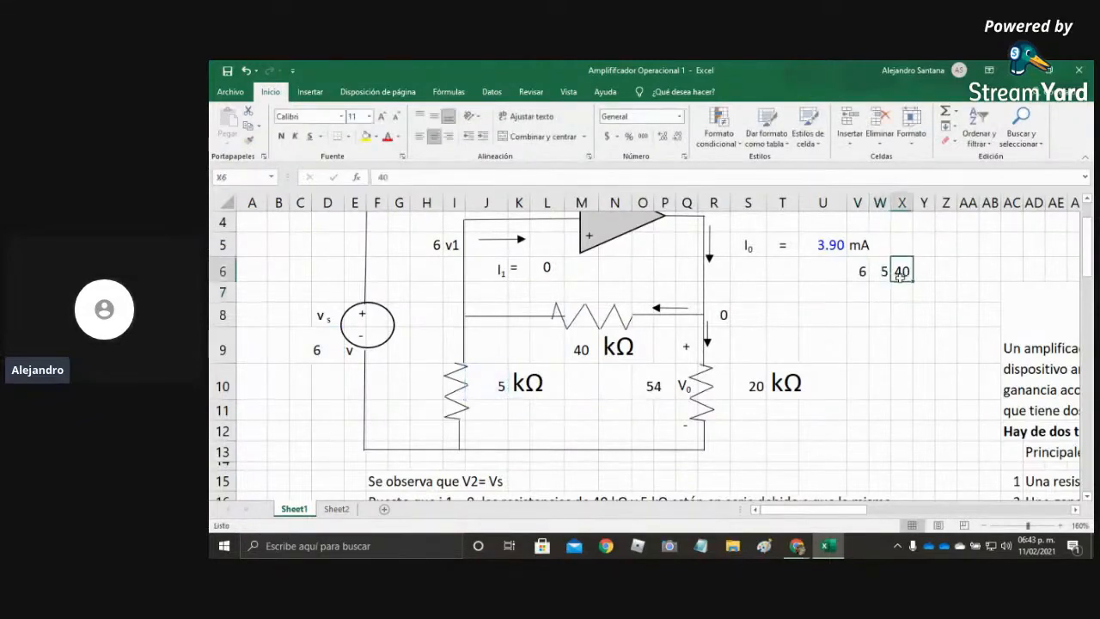
type("=")
left_click(583, 347)
key("Return")
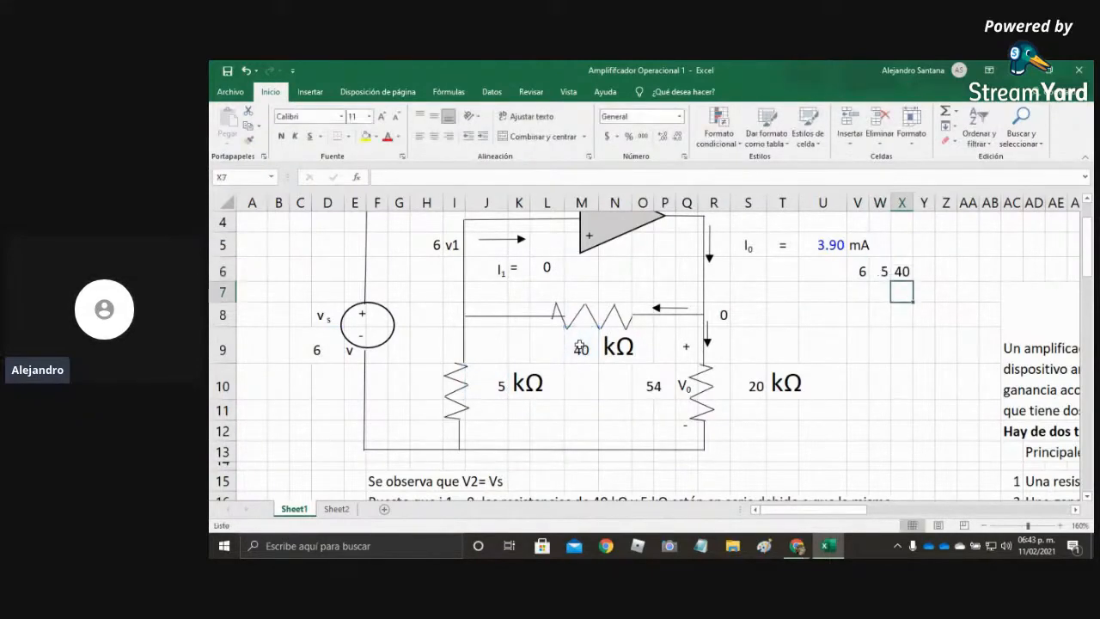
Link Y6 to the V0 value with the formula =O10.
left_click(941, 268)
left_click(931, 270)
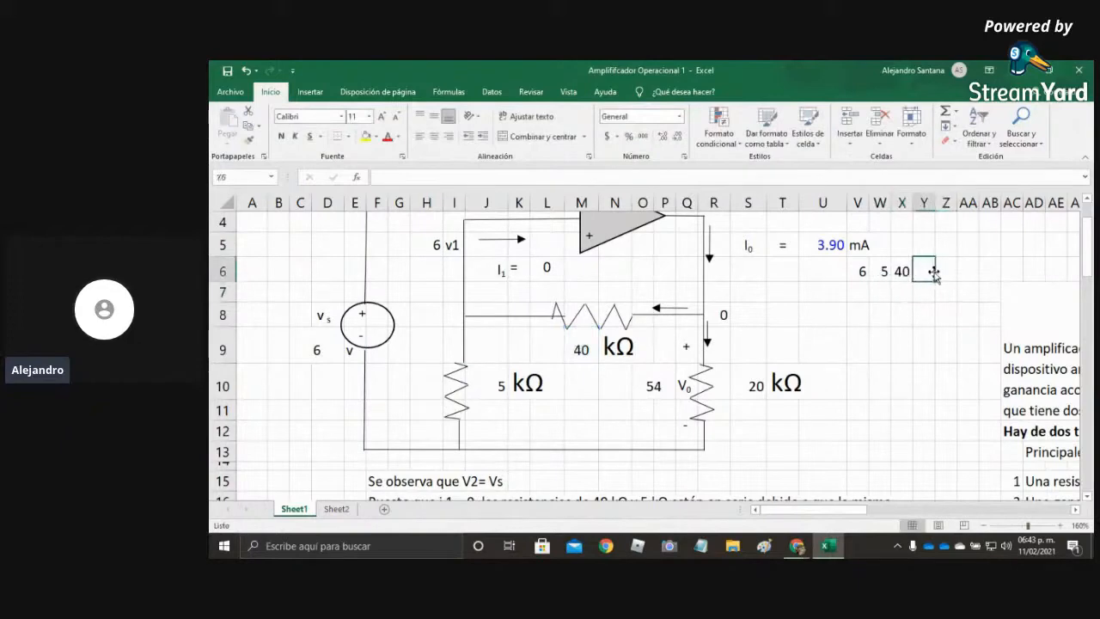
type("=")
left_click(646, 385)
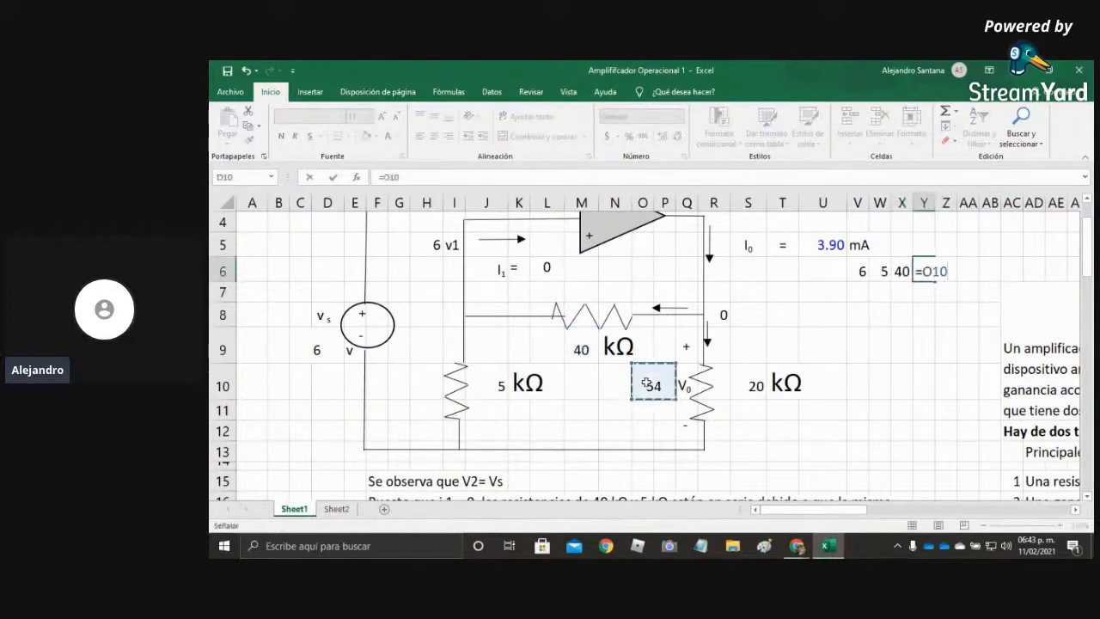
key("Return")
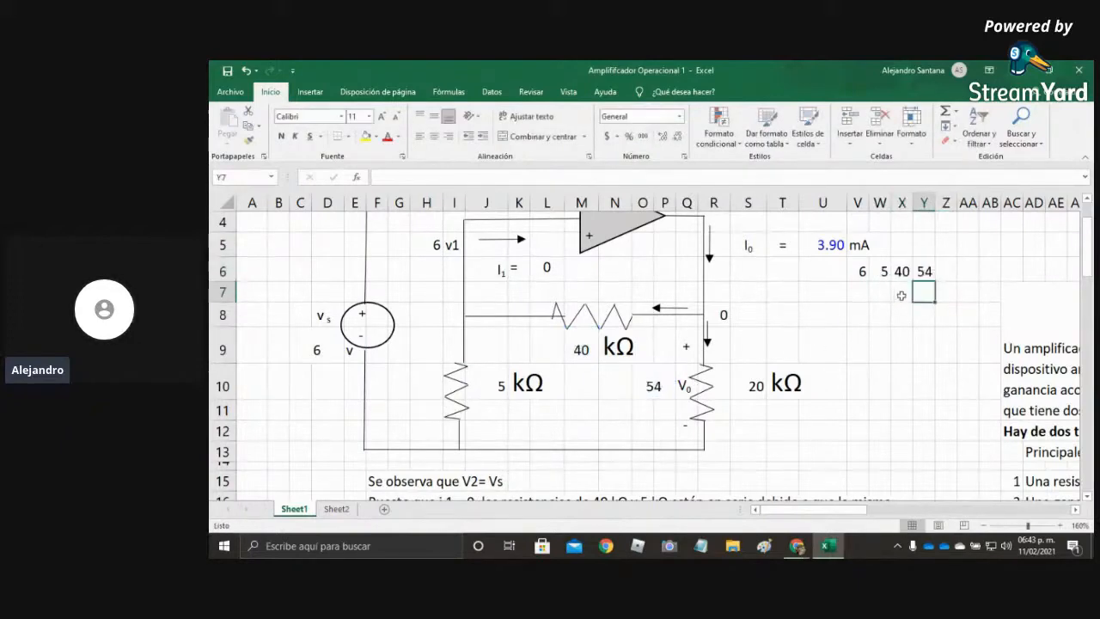
Link Z6 to the load resistor value beside V0 with the formula =S10.
left_click(924, 271)
left_click(950, 269)
type("=")
left_click(751, 386)
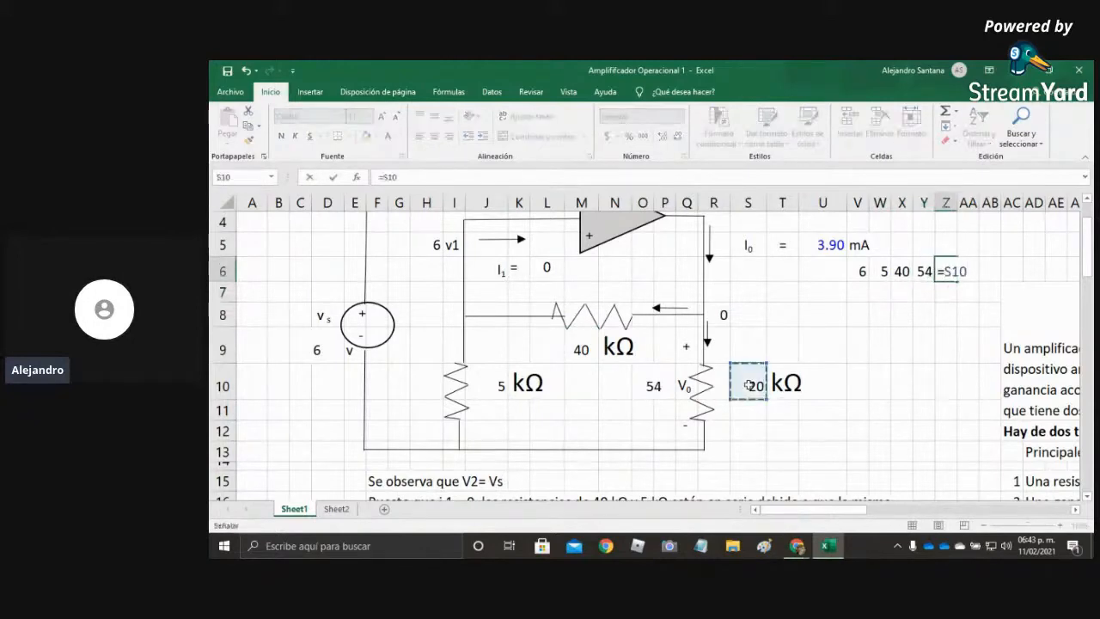
key("Return")
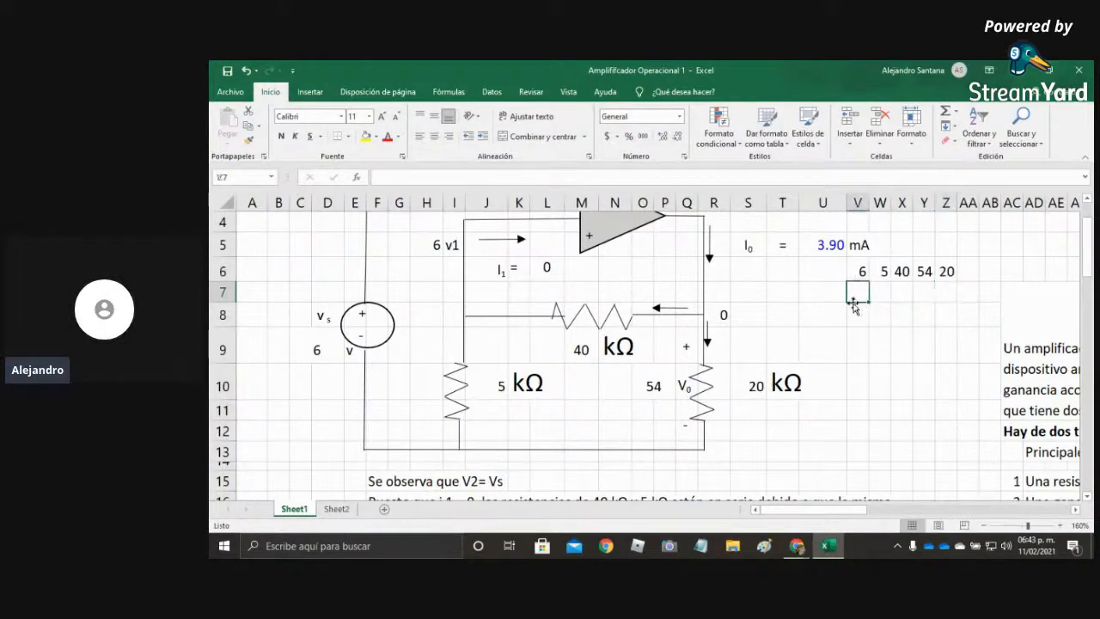
Try a source voltage of 10 V in C9 and undo the change, repeating the trial once.
left_click(318, 344)
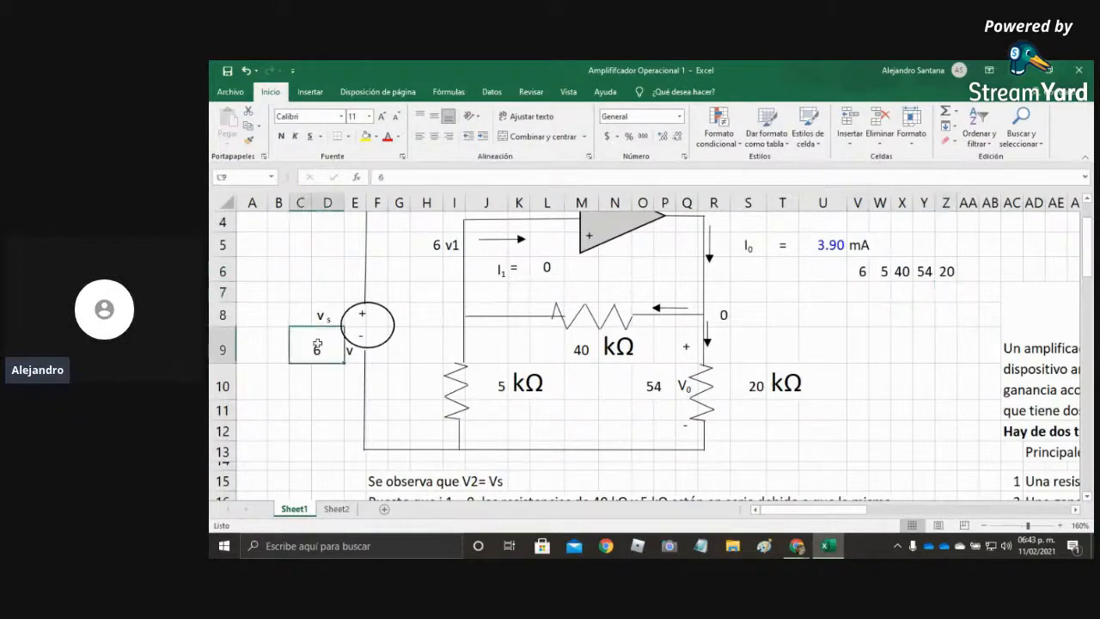
left_click(864, 287)
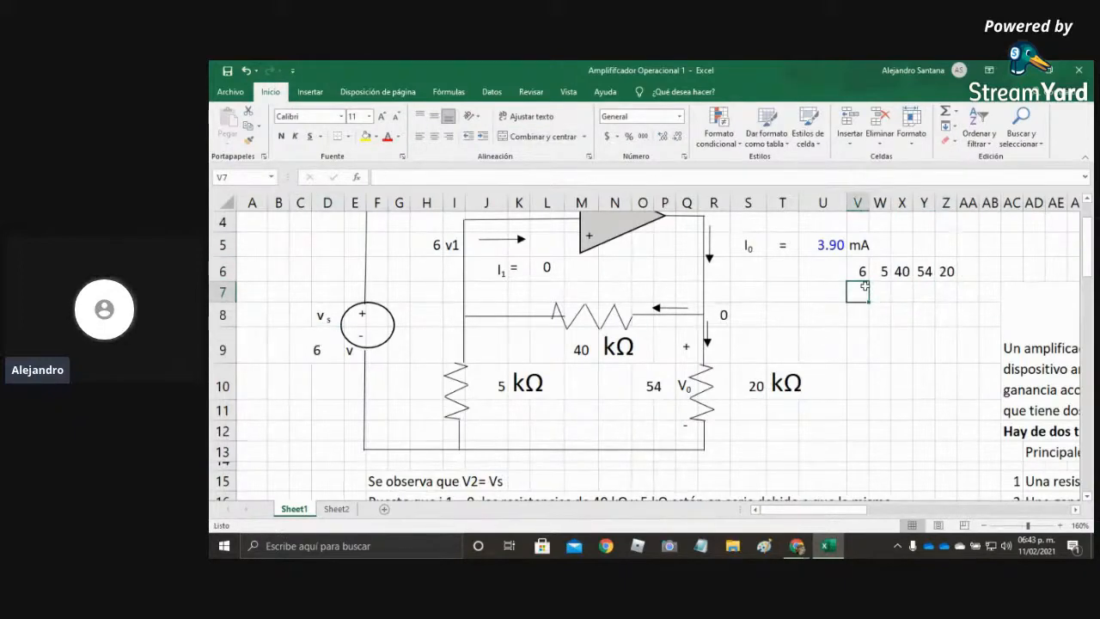
left_click(307, 351)
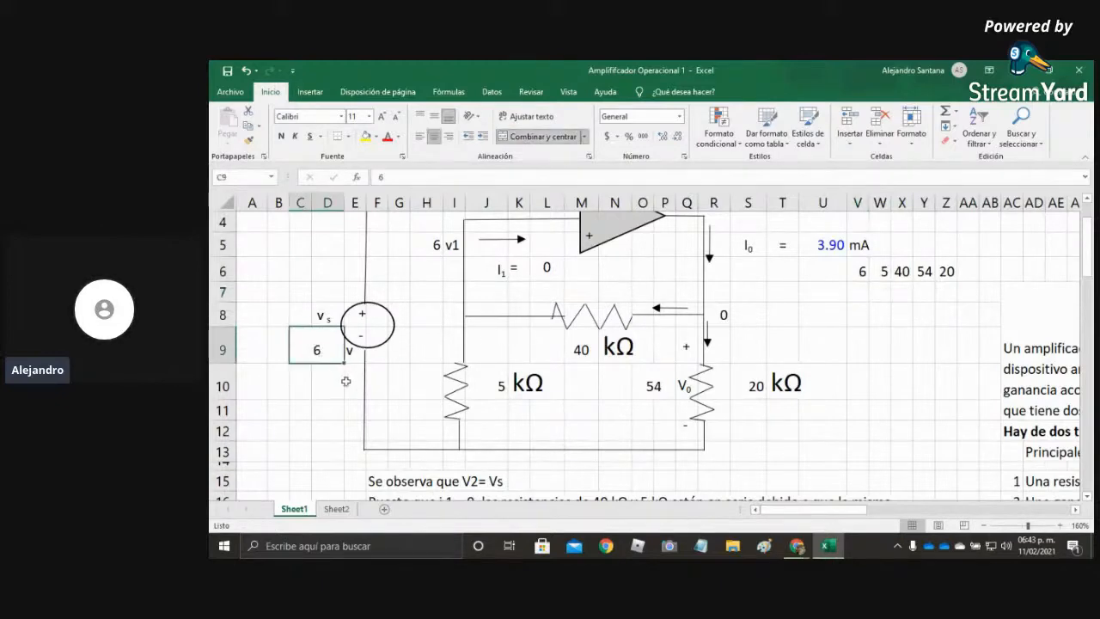
type("10")
key("Return")
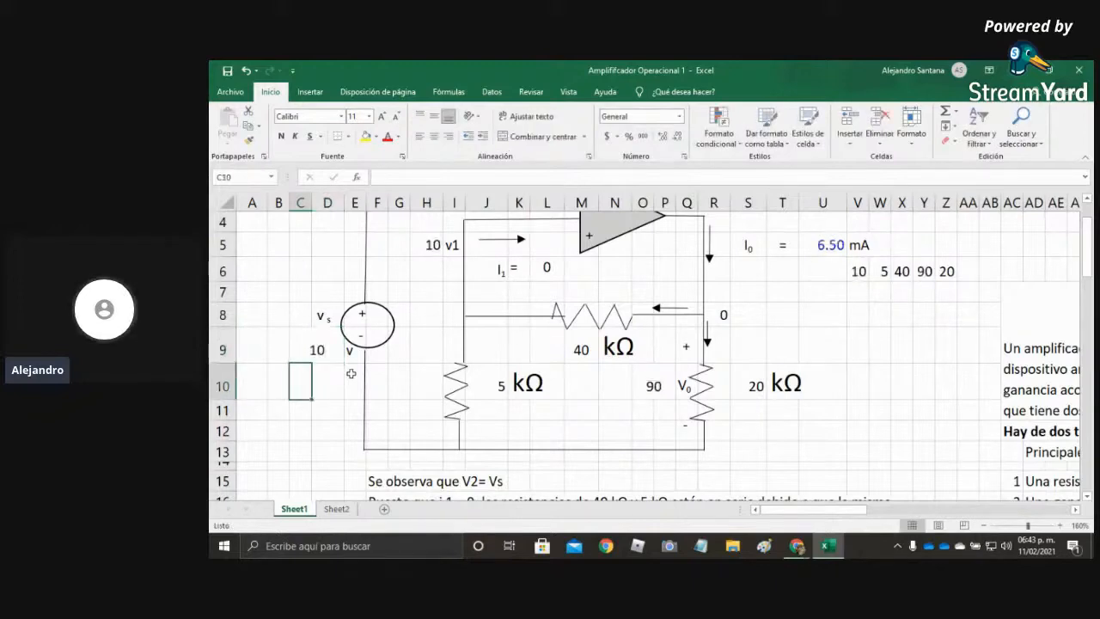
left_click(245, 71)
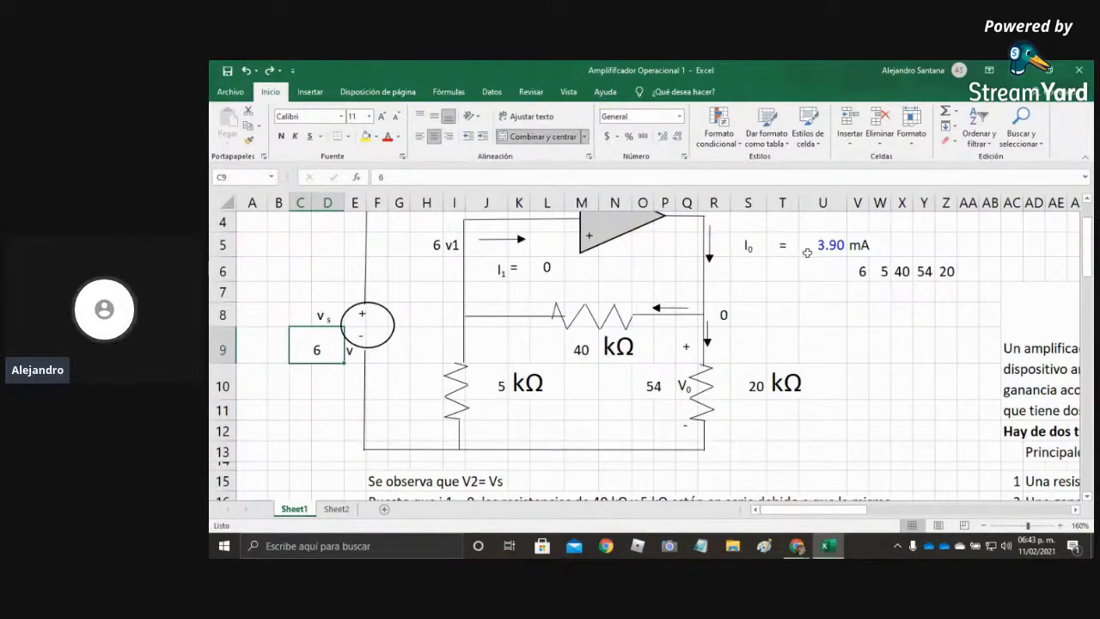
type("10")
key("Return")
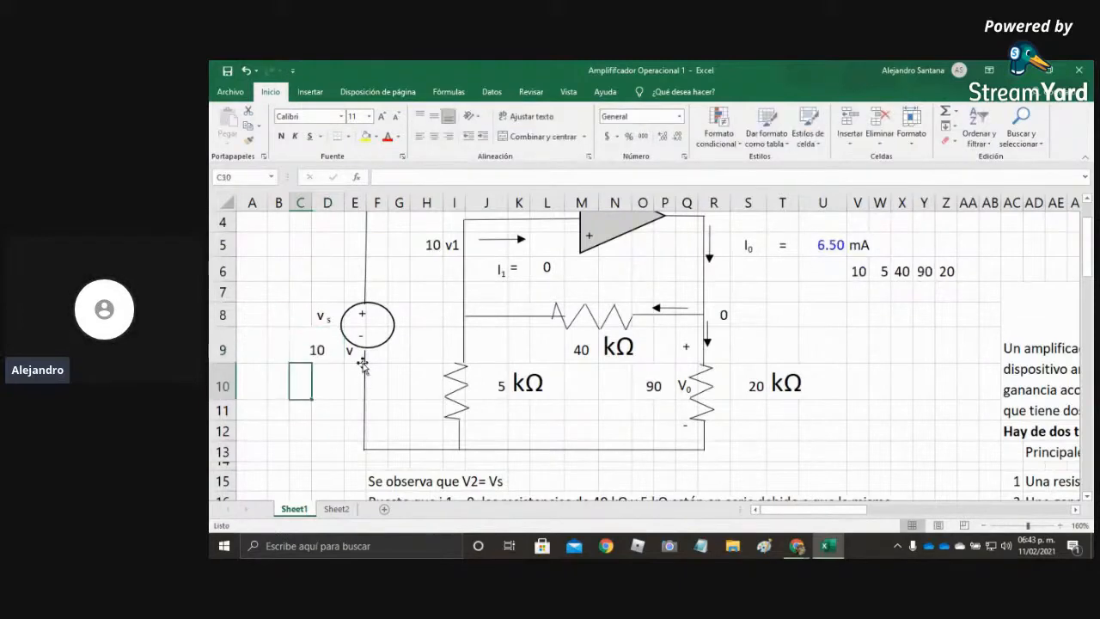
left_click(858, 314)
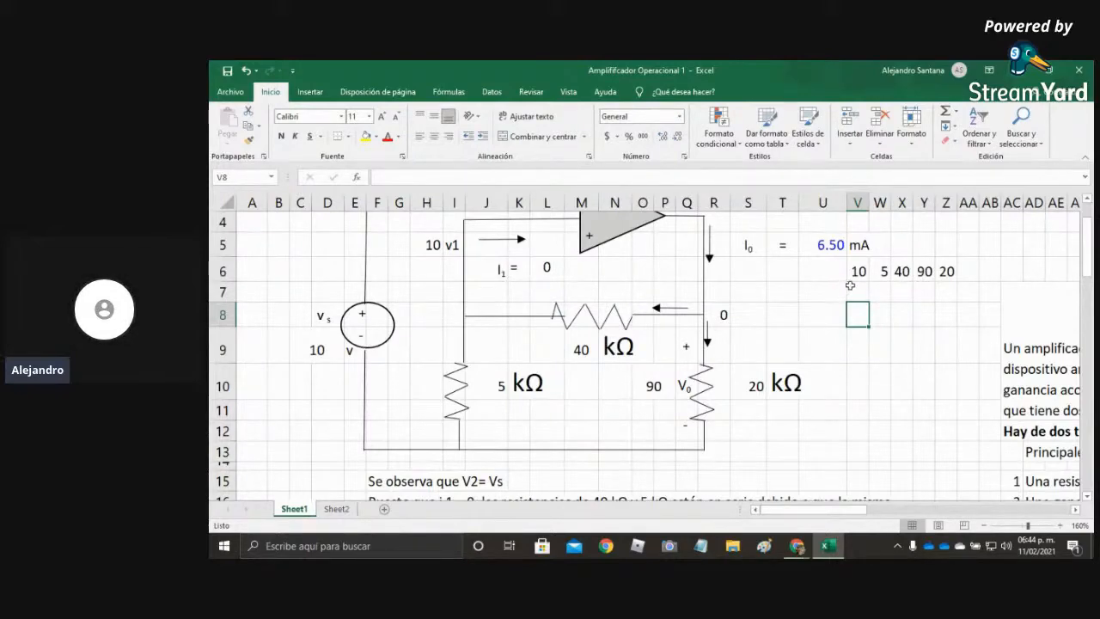
left_click(245, 70)
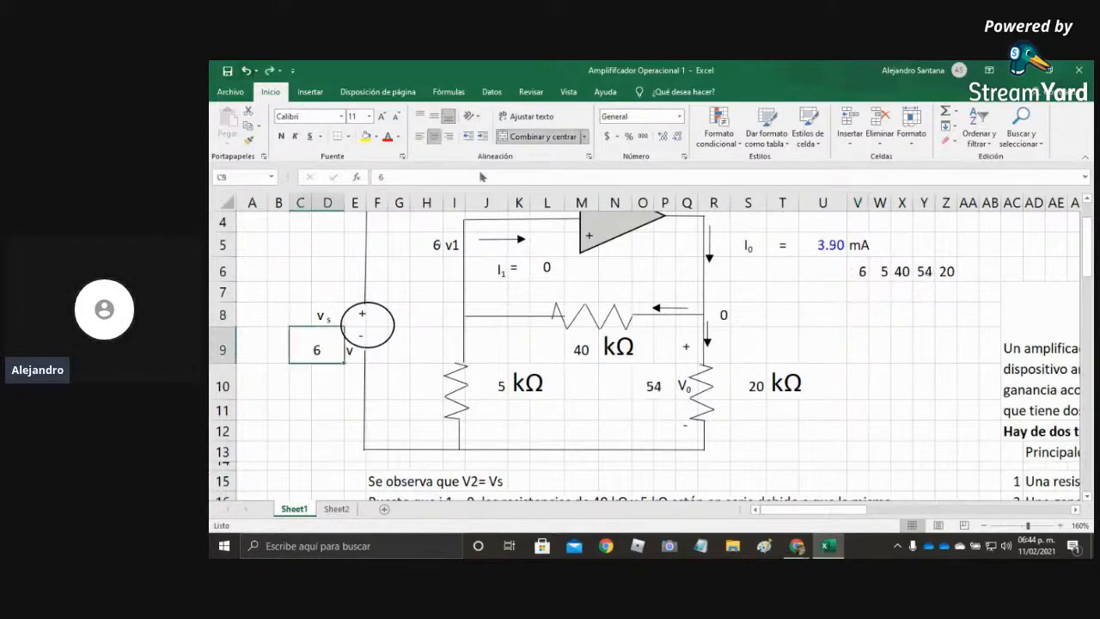
Replace the linked formulas in V6, W6 and X6 with the fixed values 6, 5 and 40.
left_click(319, 386)
left_click(312, 348)
left_click(863, 272)
double_click(863, 272)
key("Return")
left_click(870, 274)
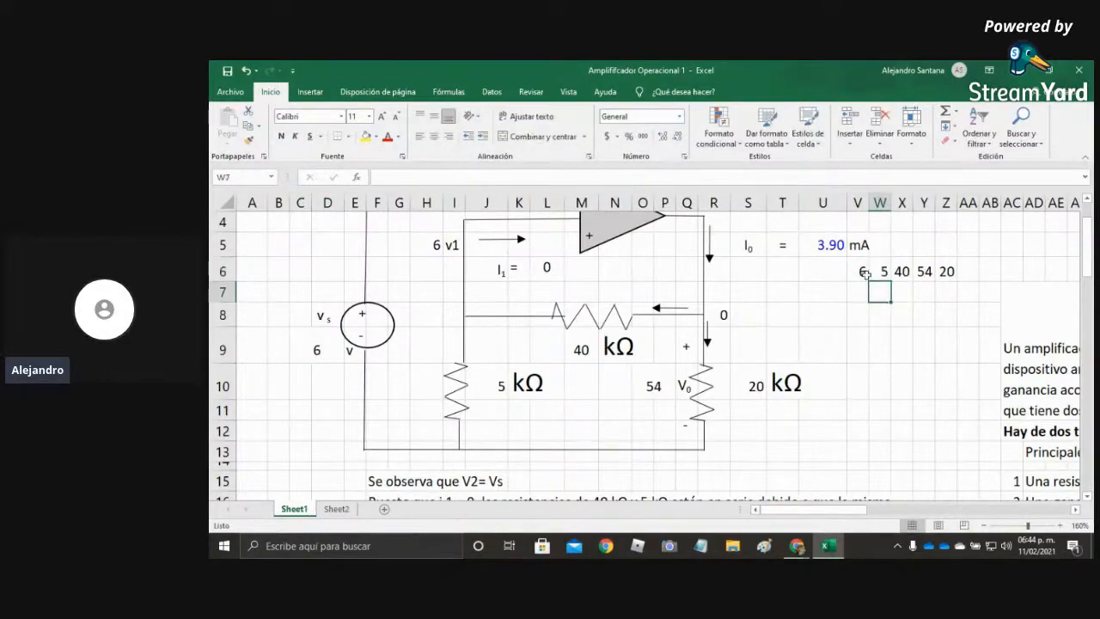
key("Right")
key("F2")
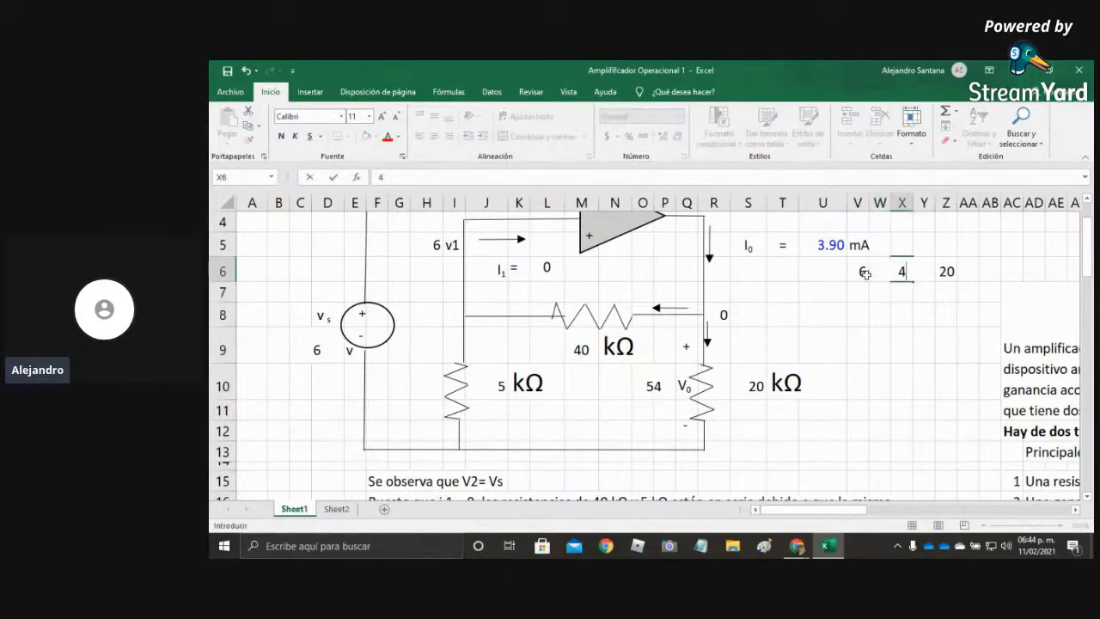
key("Return")
Replace the linked formulas in Y6 and Z6 with the fixed values 54 and 20.
key("Up")
key("Right")
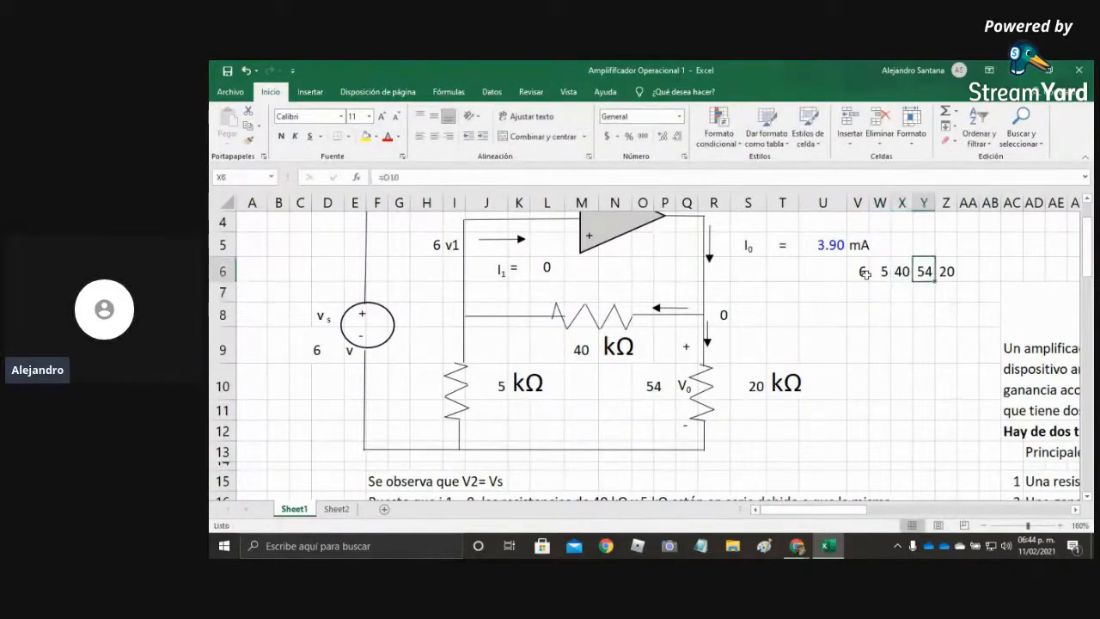
type("54")
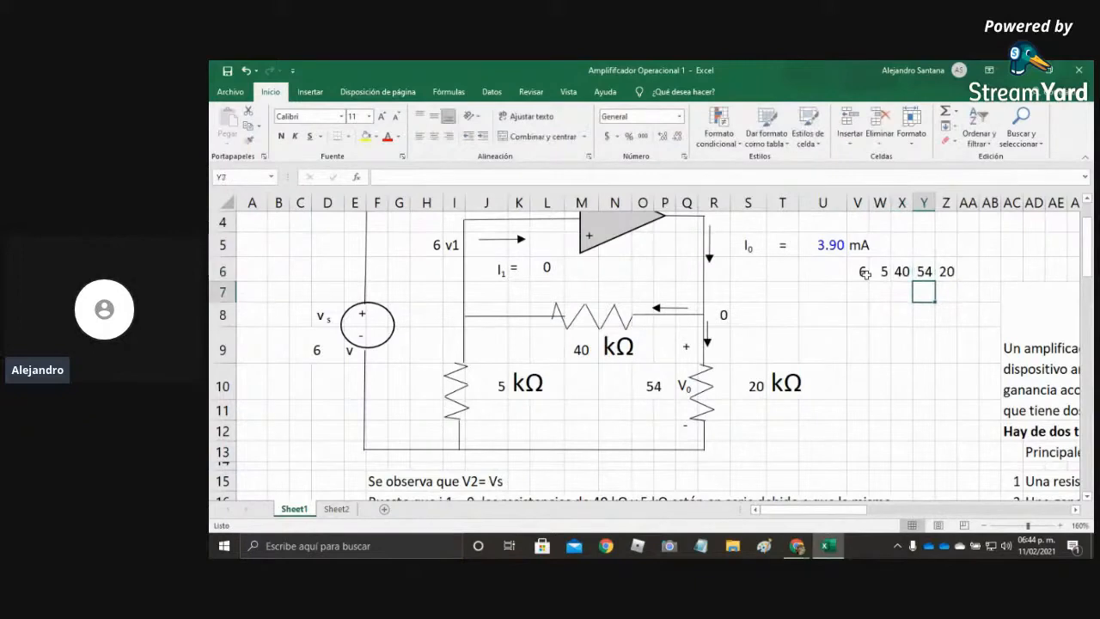
key("Up")
key("Right")
type("20")
key("Return")
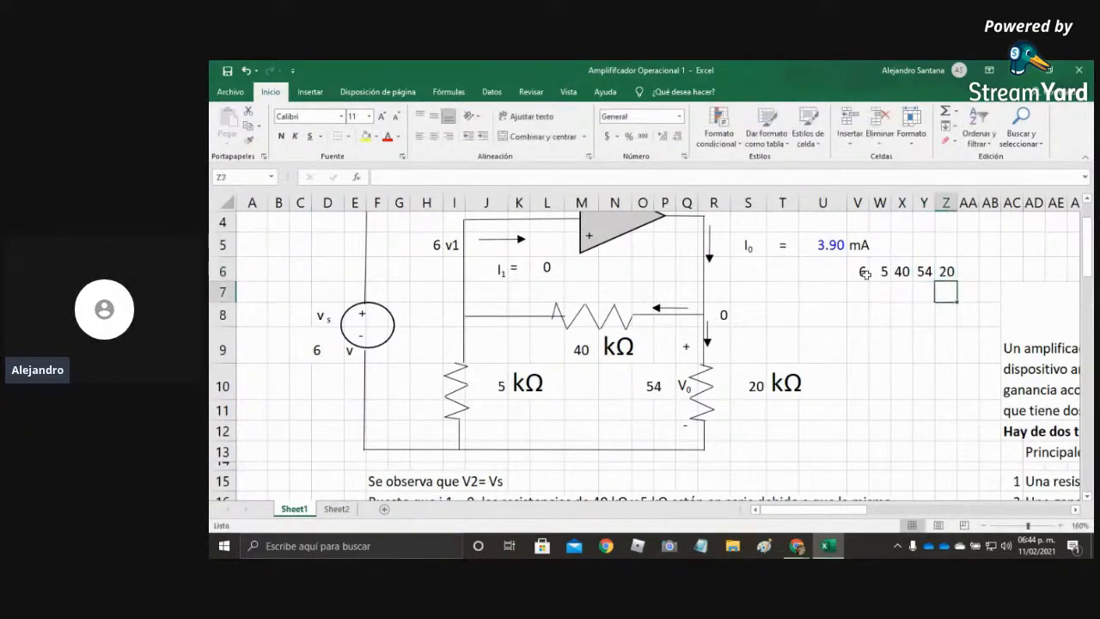
Link the circuit's source voltage in C9 to V6 and the resistor value in J10 to W6.
left_click(319, 345)
type("=")
left_click(875, 270)
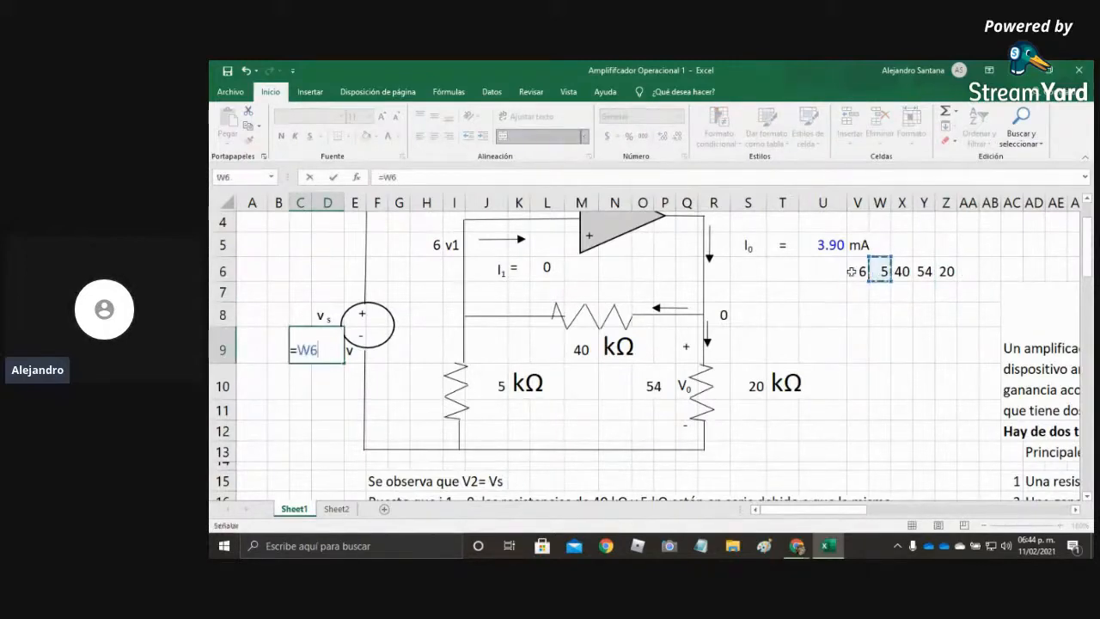
key("Return")
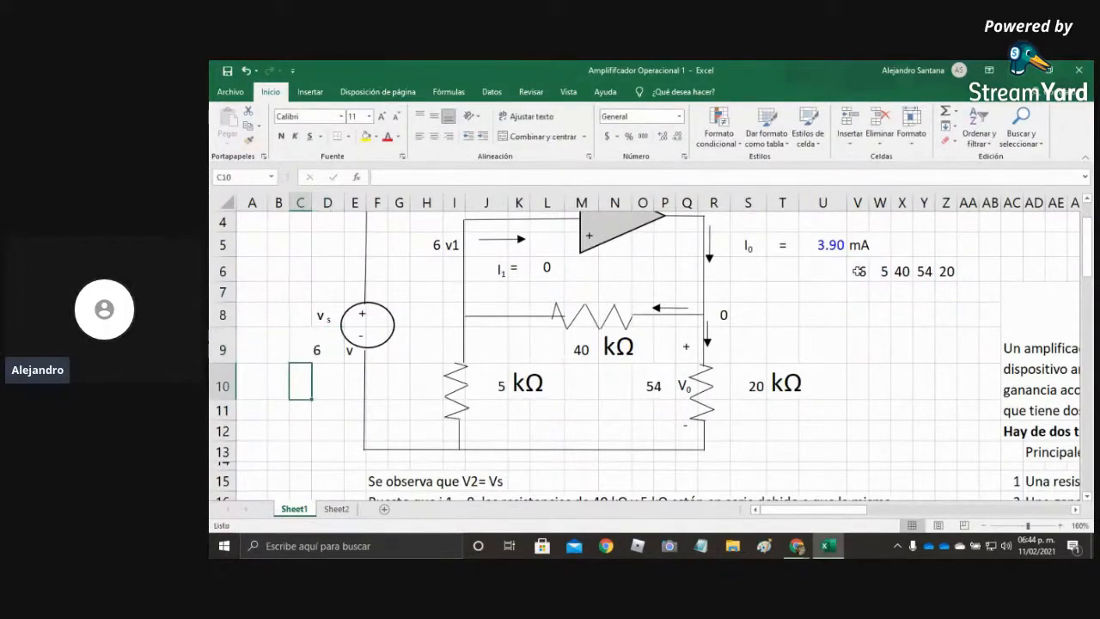
left_click(490, 384)
type("=")
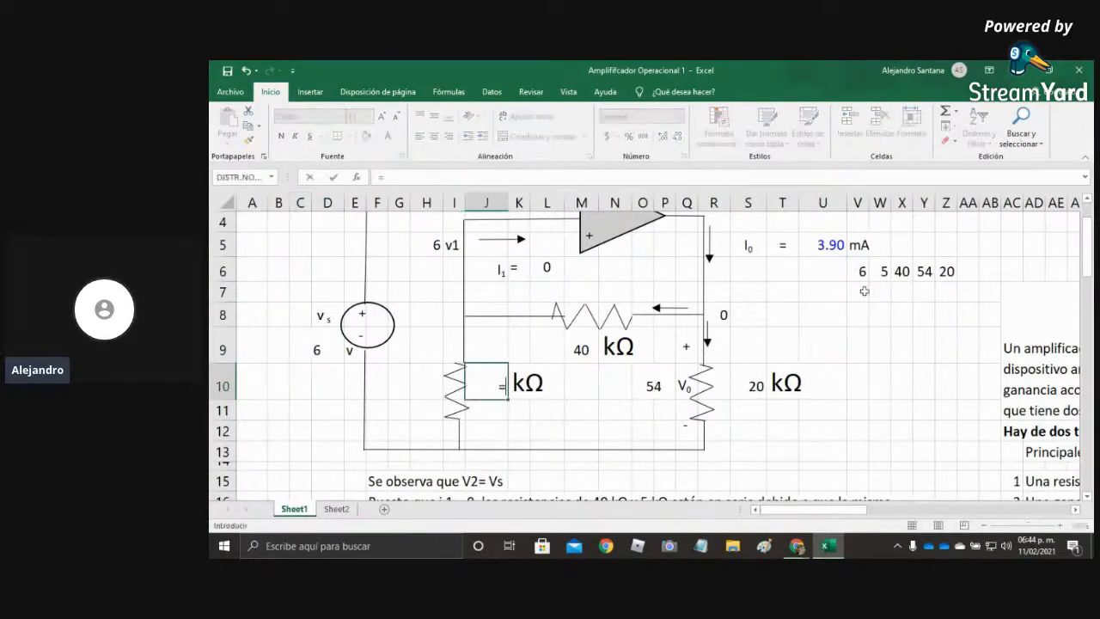
left_click(879, 271)
key("Return")
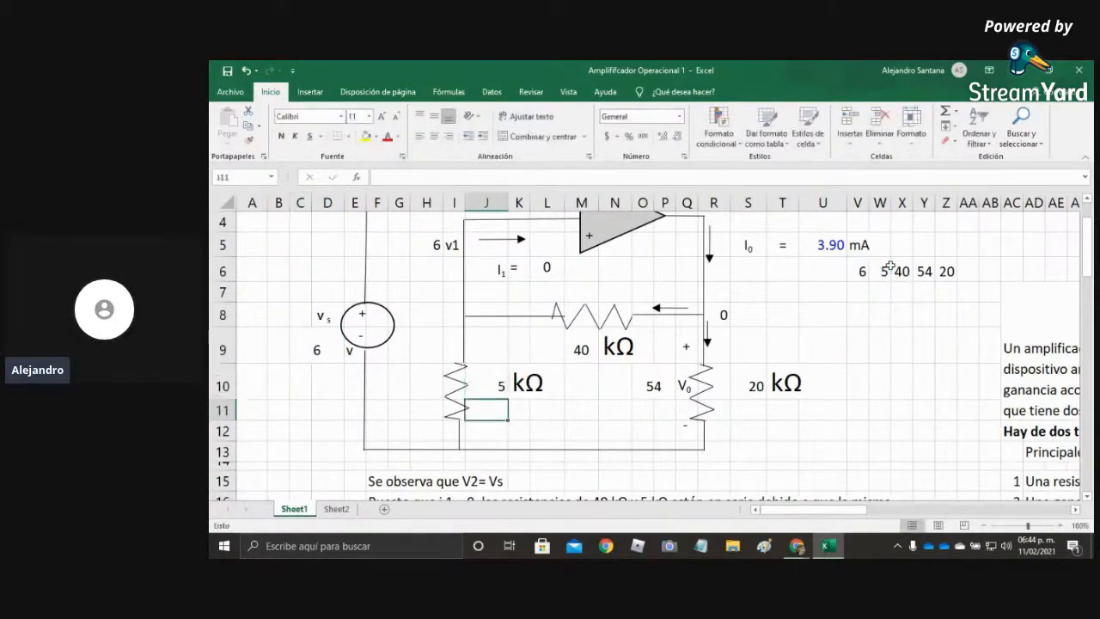
Link the feedback resistor value in M9 to X6.
left_click(588, 353)
type("=")
left_click(900, 273)
type("+")
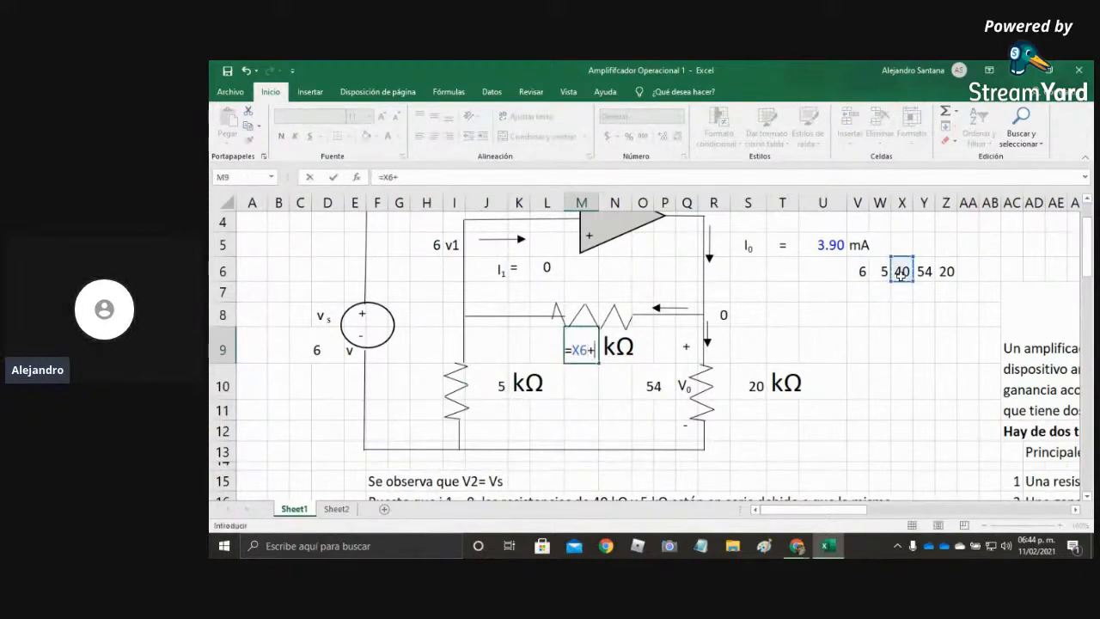
key("Return")
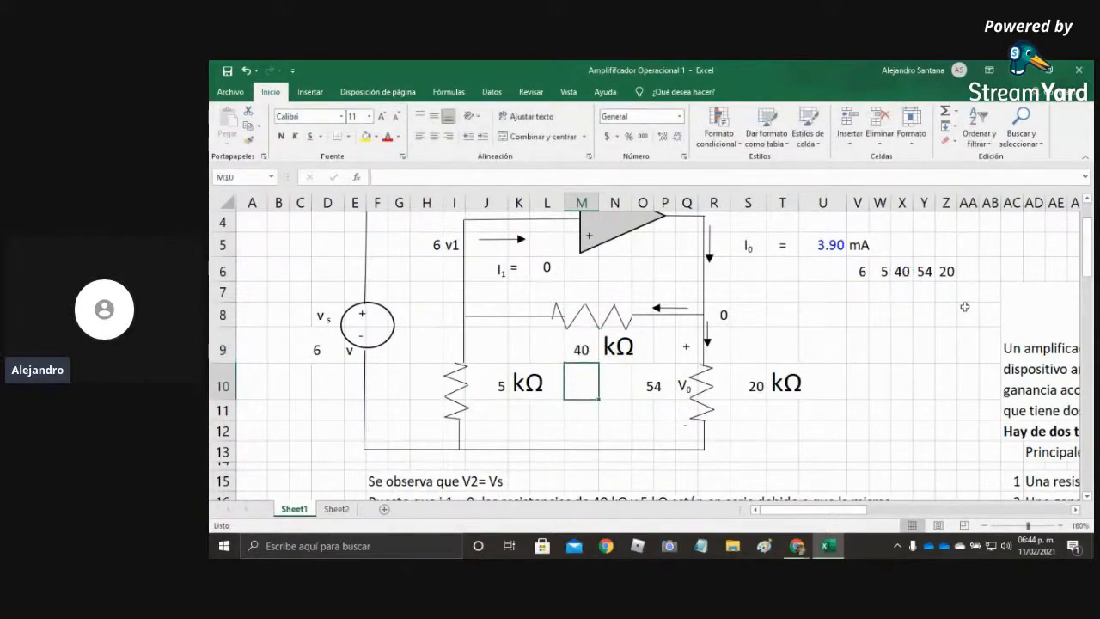
Link the V0 value in O10 to Y6 and the load resistor value in S10 to Z6.
left_click(650, 385)
type("=")
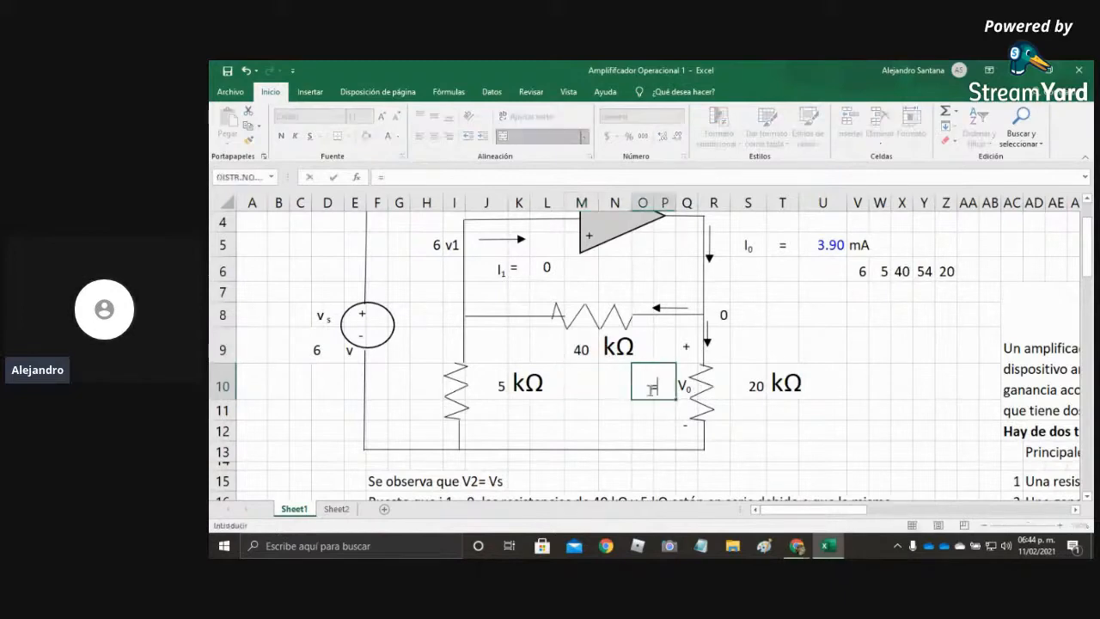
left_click(920, 273)
key("Return")
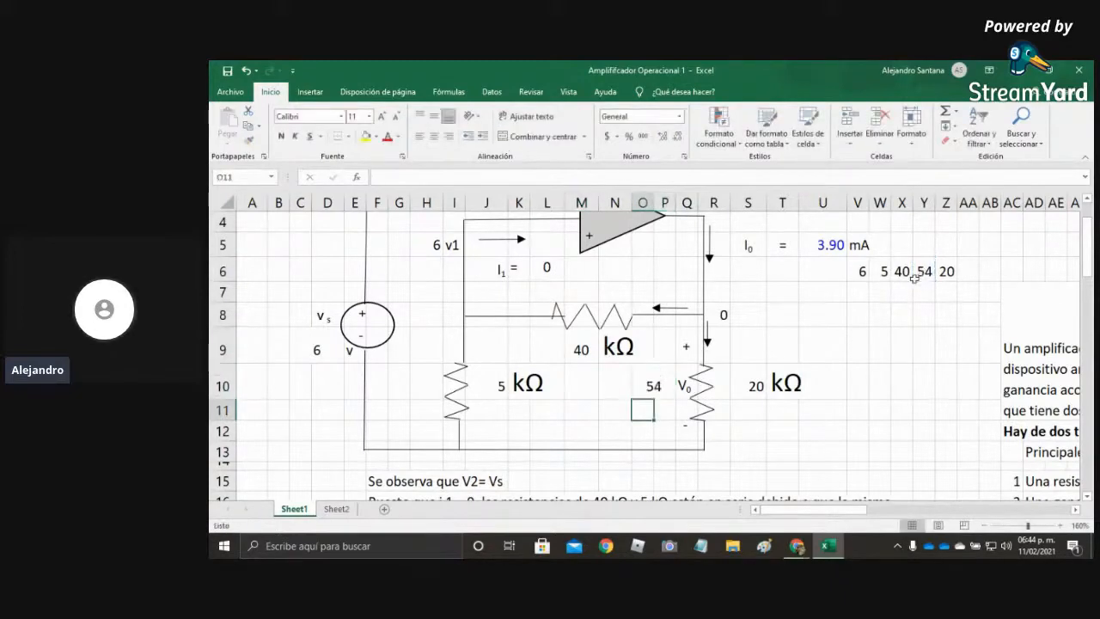
left_click(764, 388)
type("=")
left_click(945, 271)
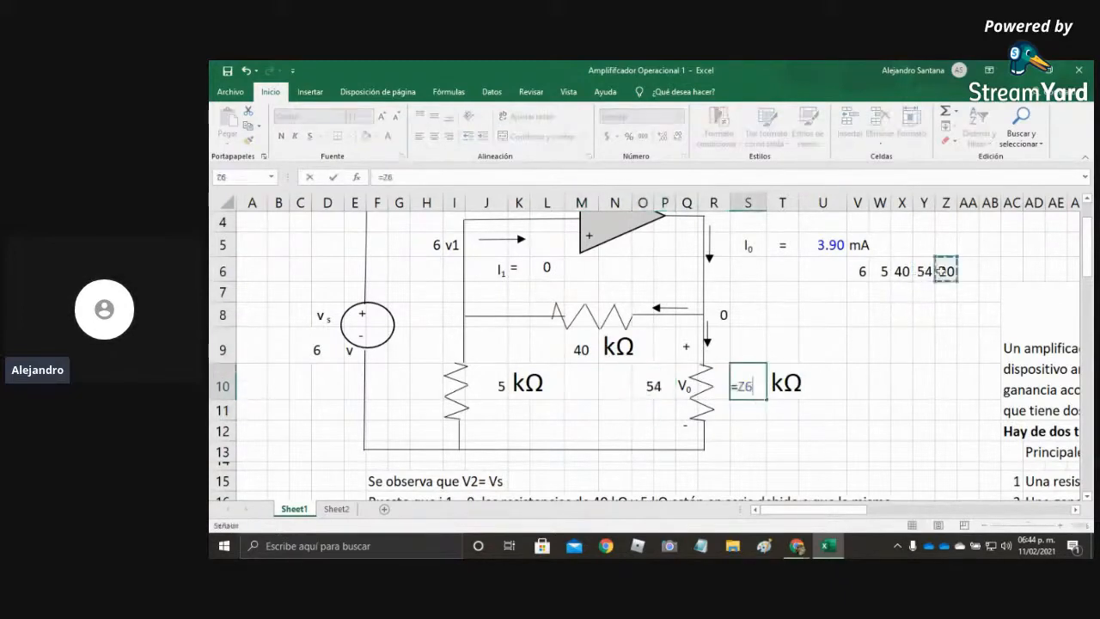
key("Return")
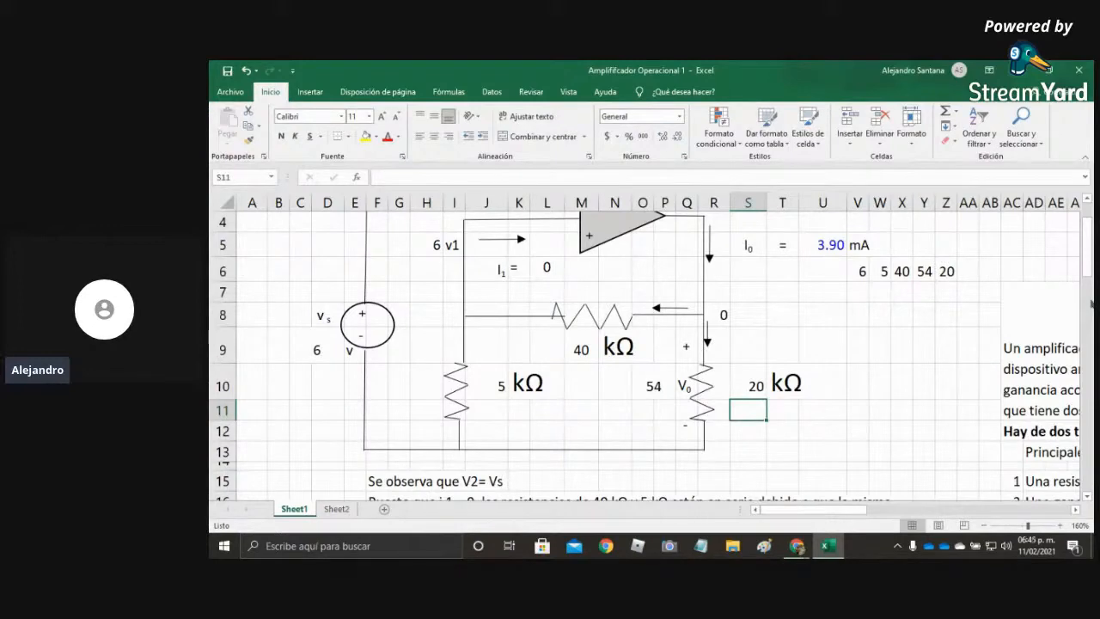
left_click(888, 276)
left_click(863, 273)
left_click_drag(901, 273, 919, 274)
left_click(896, 306)
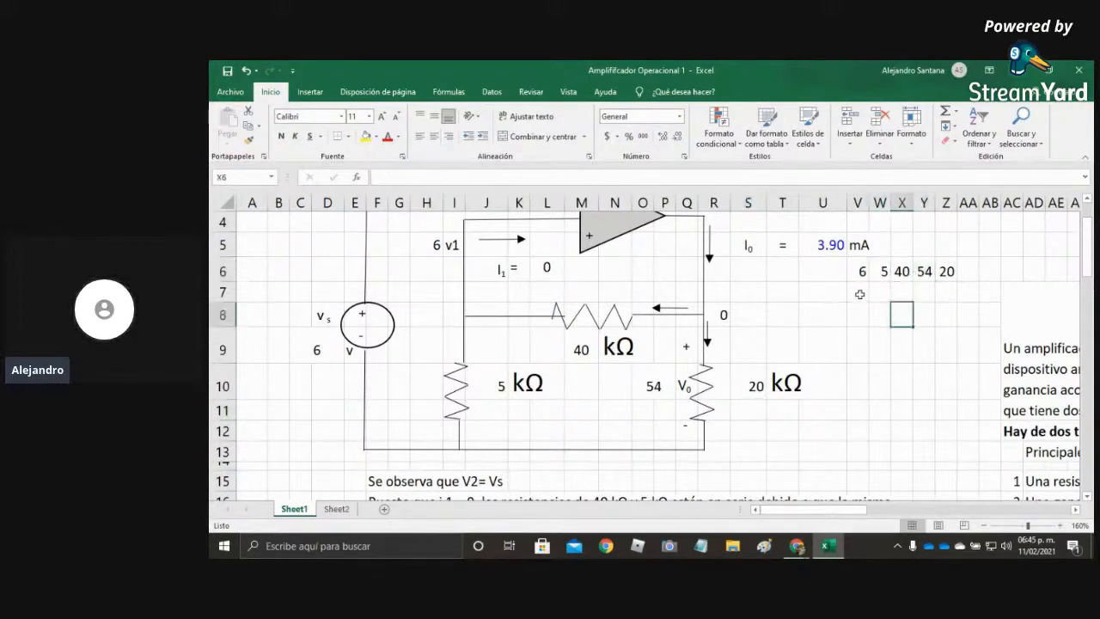
Enter 1, 2 and 3 in cells V7, W7 and X7 beneath the circuit input values.
left_click(863, 296)
type("1")
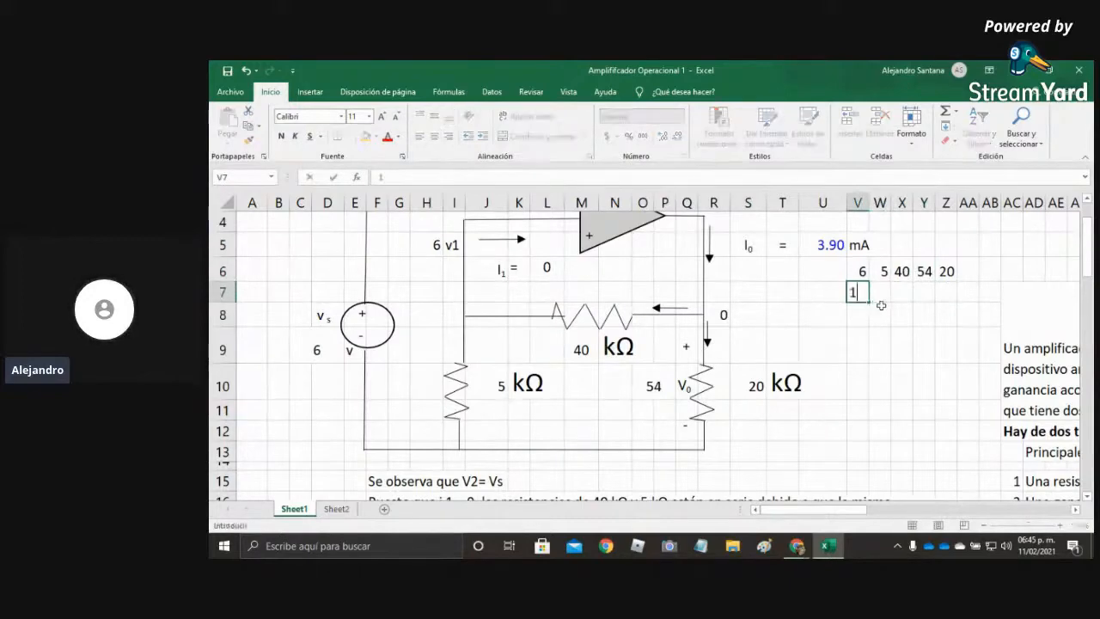
left_click(880, 301)
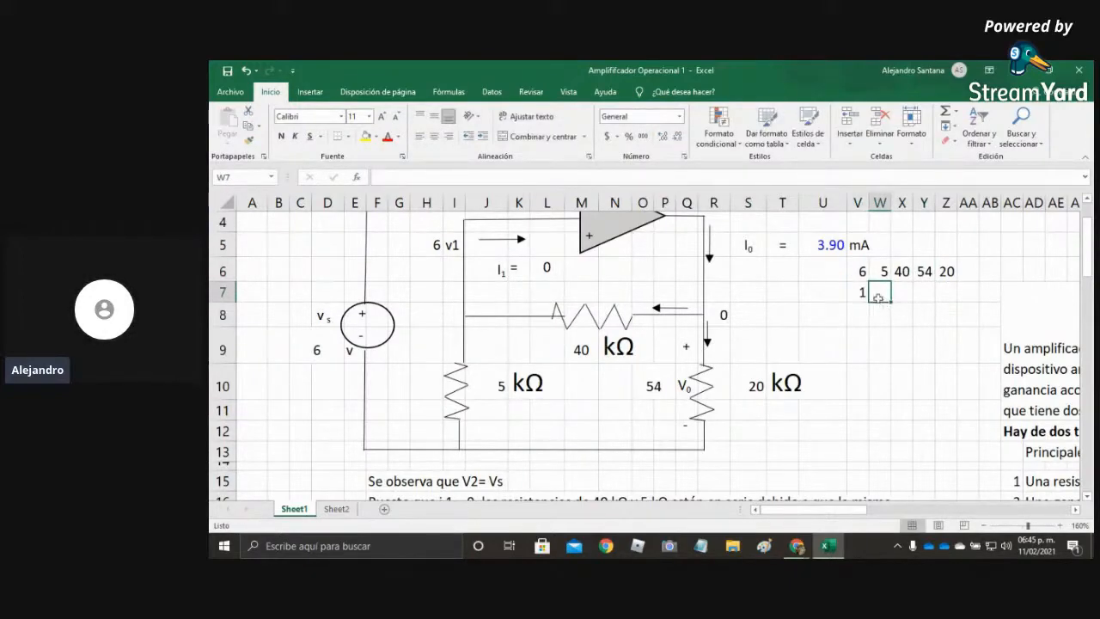
type("1.55")
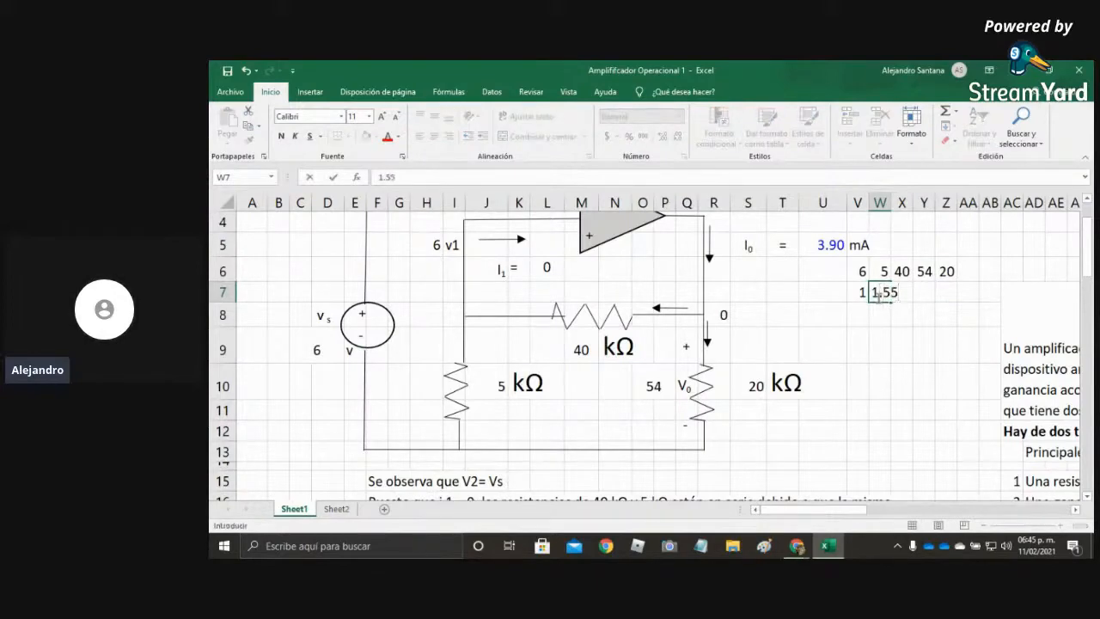
key("Return")
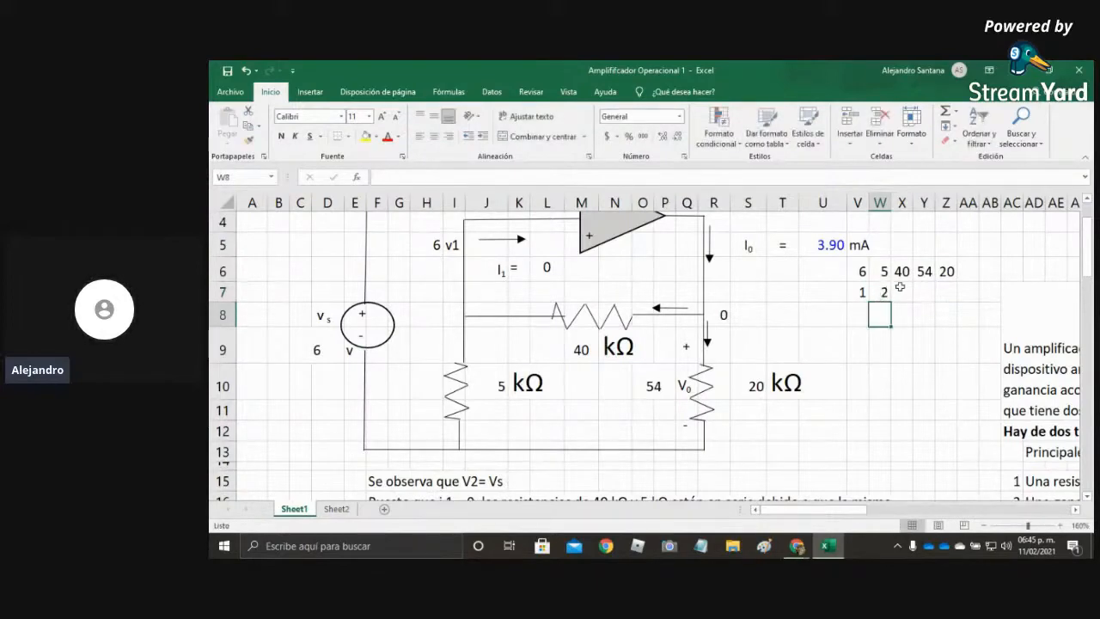
left_click(899, 287)
type("3")
key("Return")
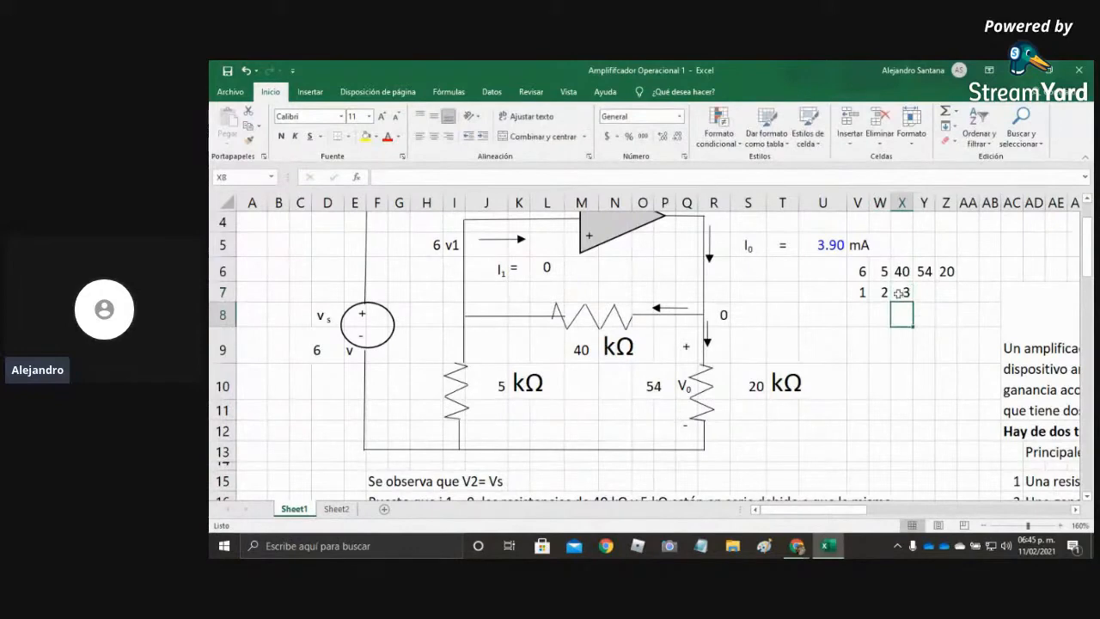
Complete row 7 with 4 in Y7 and 1 in Z7.
left_click(921, 299)
type("4")
key("Return")
left_click(940, 297)
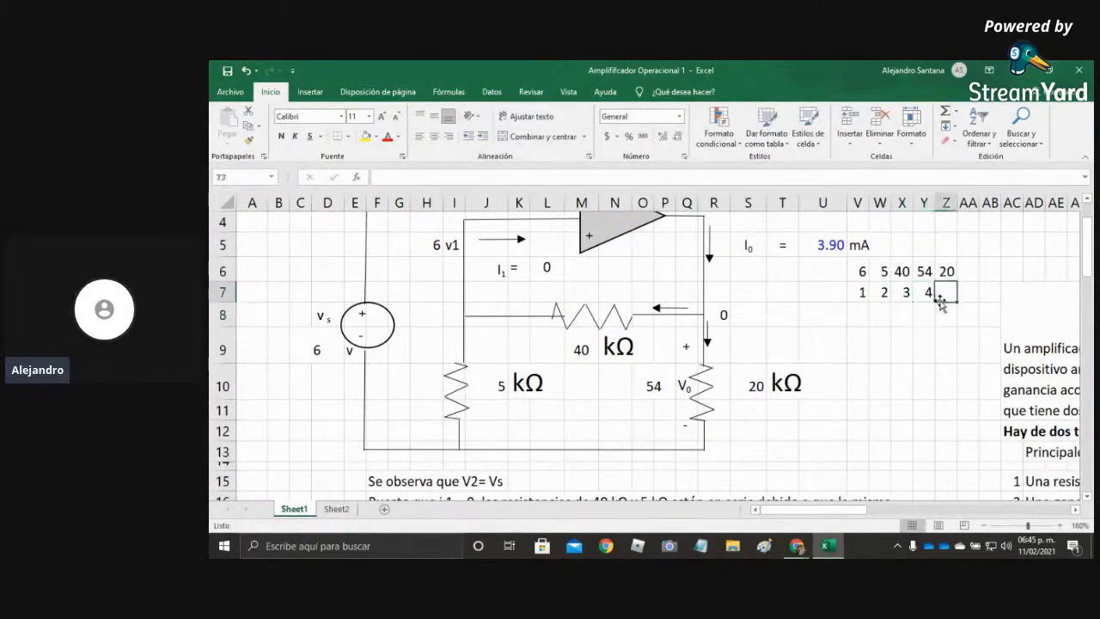
type("1")
key("Return")
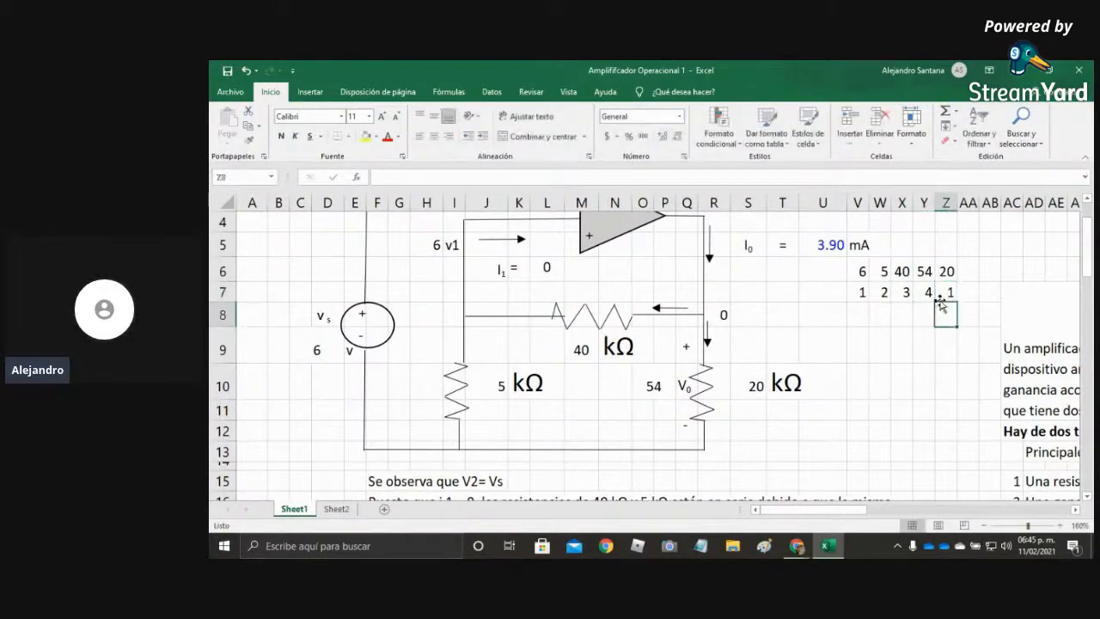
Enter =ALEATORIO() in V8 and fill the formula across to Z8.
left_click(856, 316)
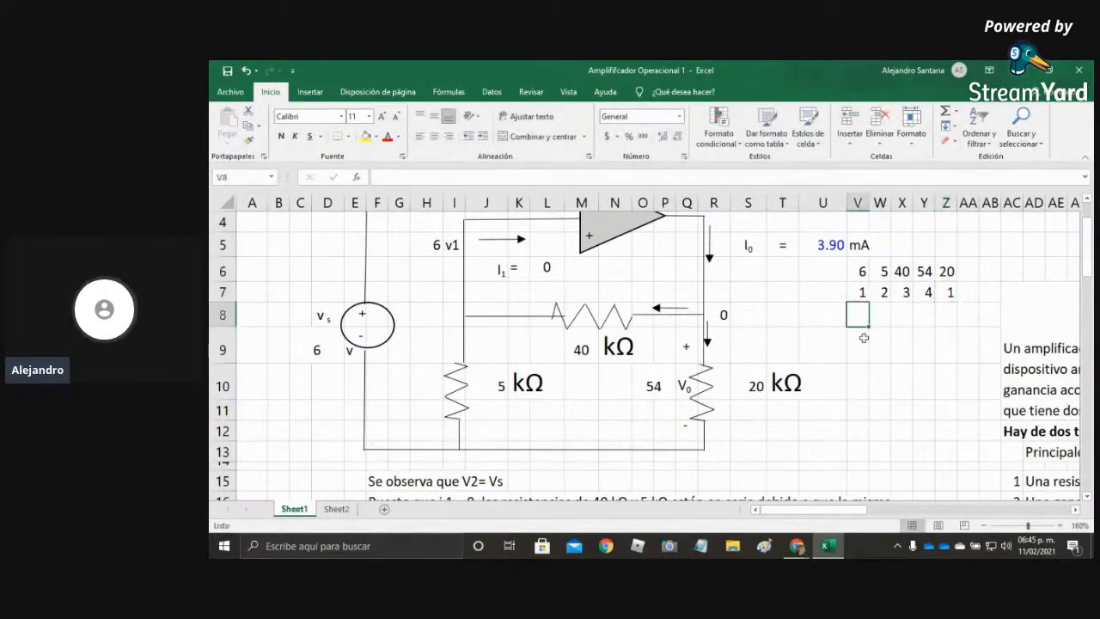
key("BackSpace")
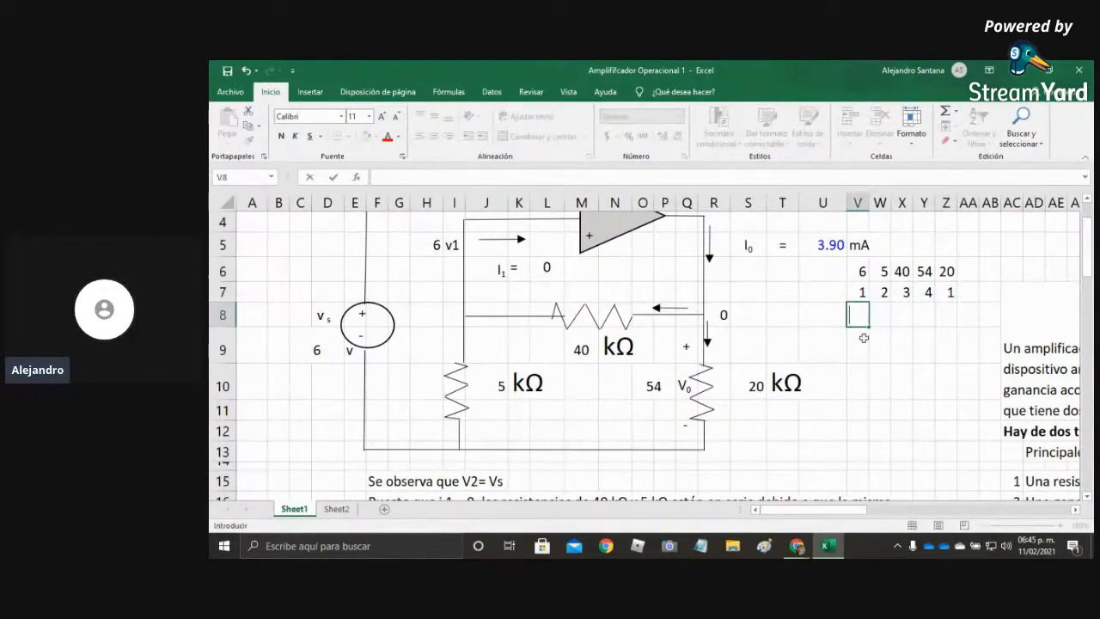
type("=aleat")
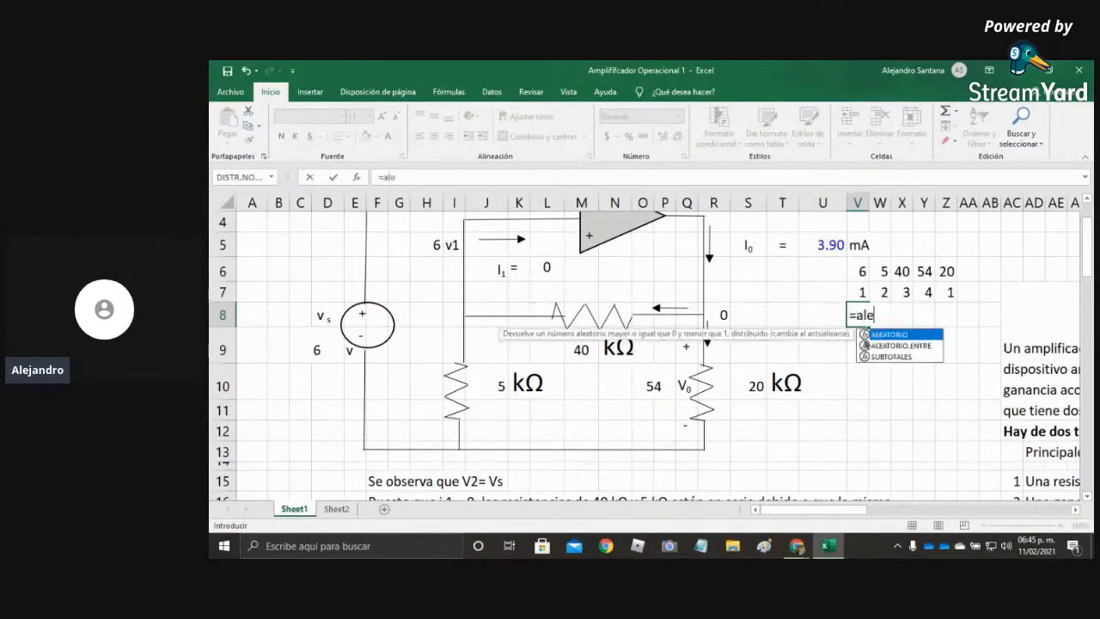
double_click(886, 334)
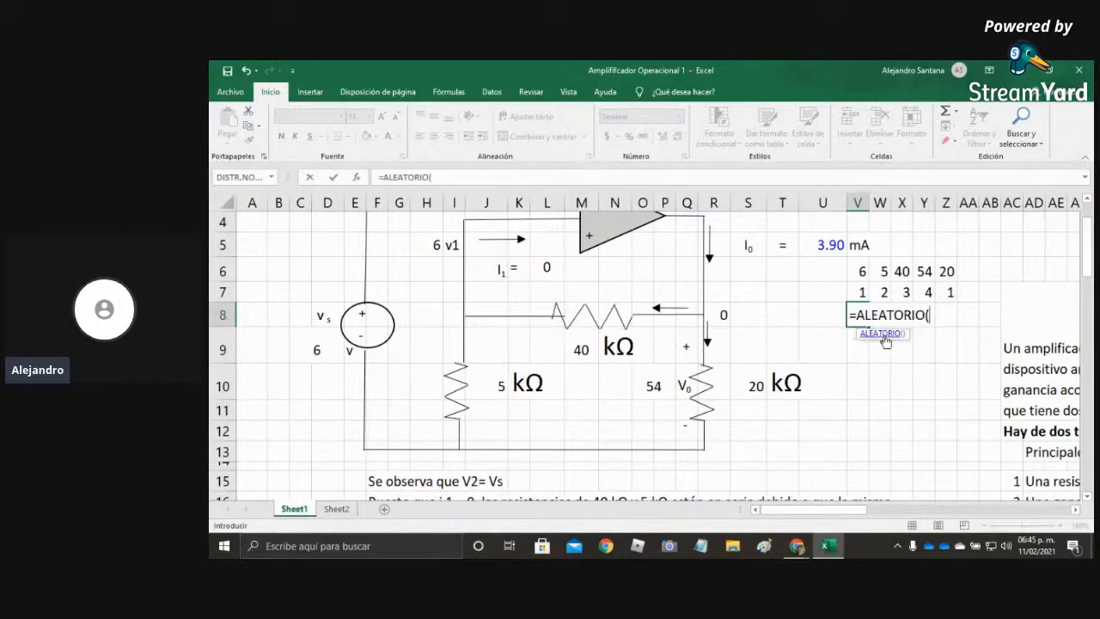
type(")")
key("ctrl+Return")
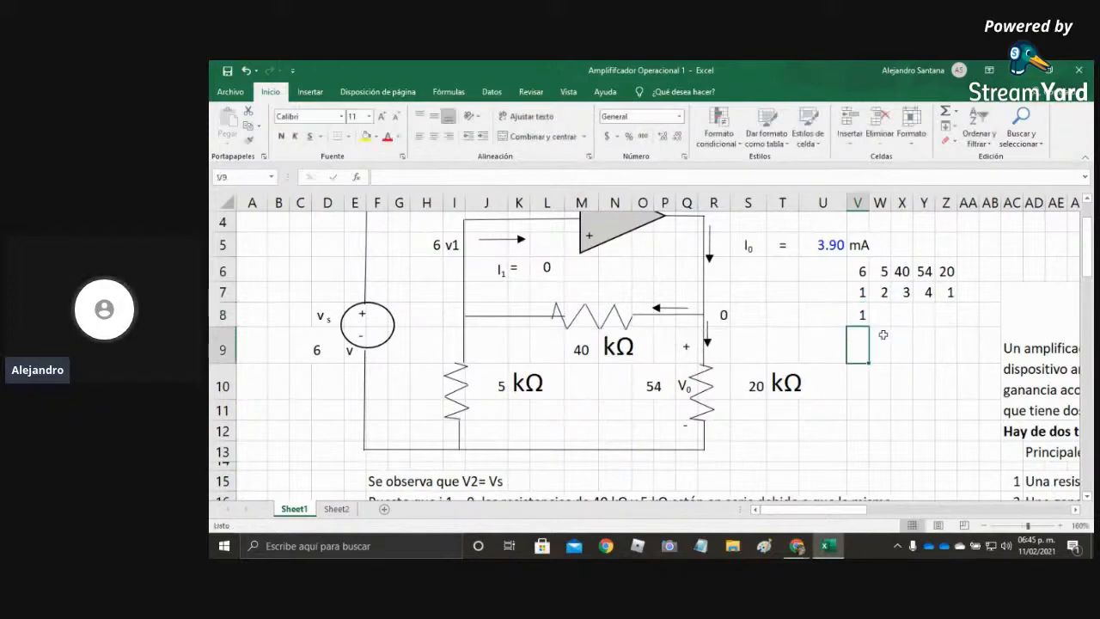
left_click_drag(864, 333, 954, 324)
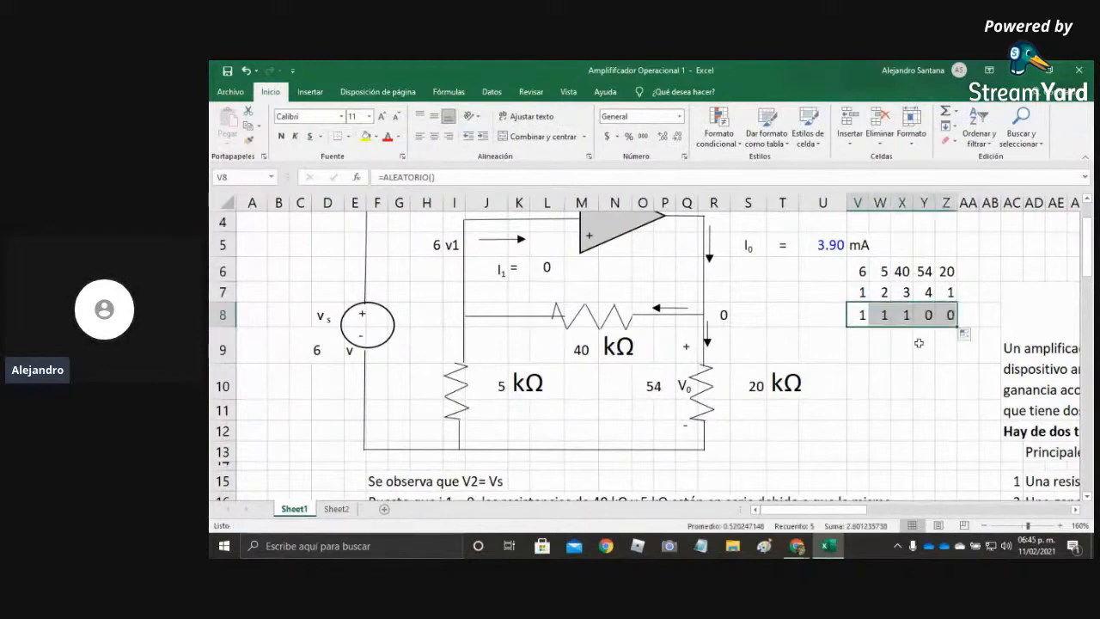
left_click(893, 375)
Fill input cell V6 and its linked source voltage cell C9 with yellow.
left_click(864, 272)
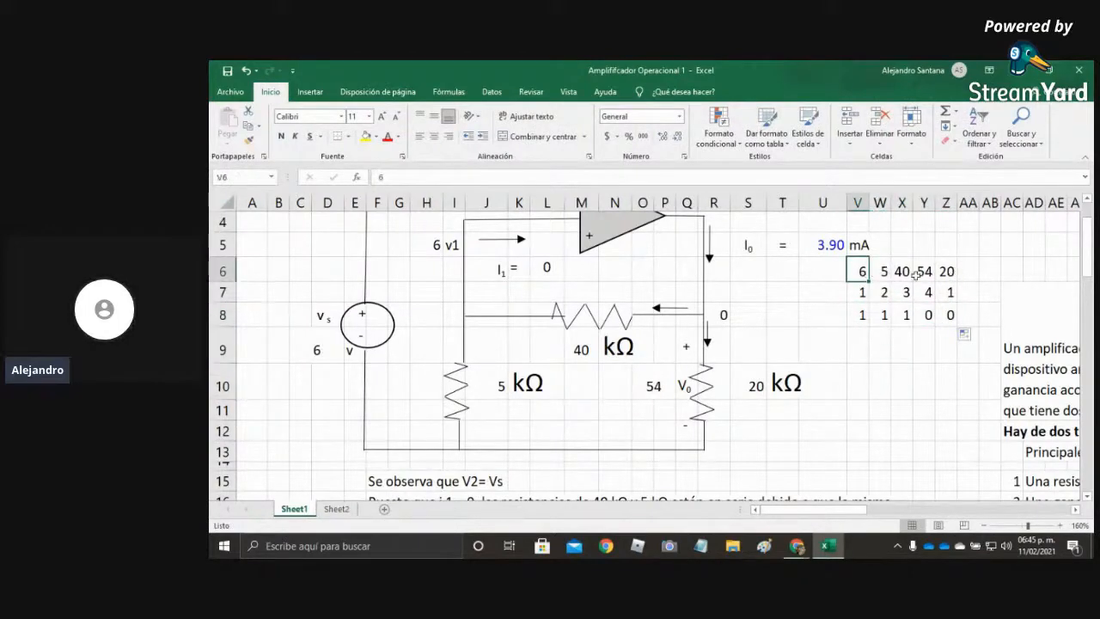
scroll(916, 301, "up", 1)
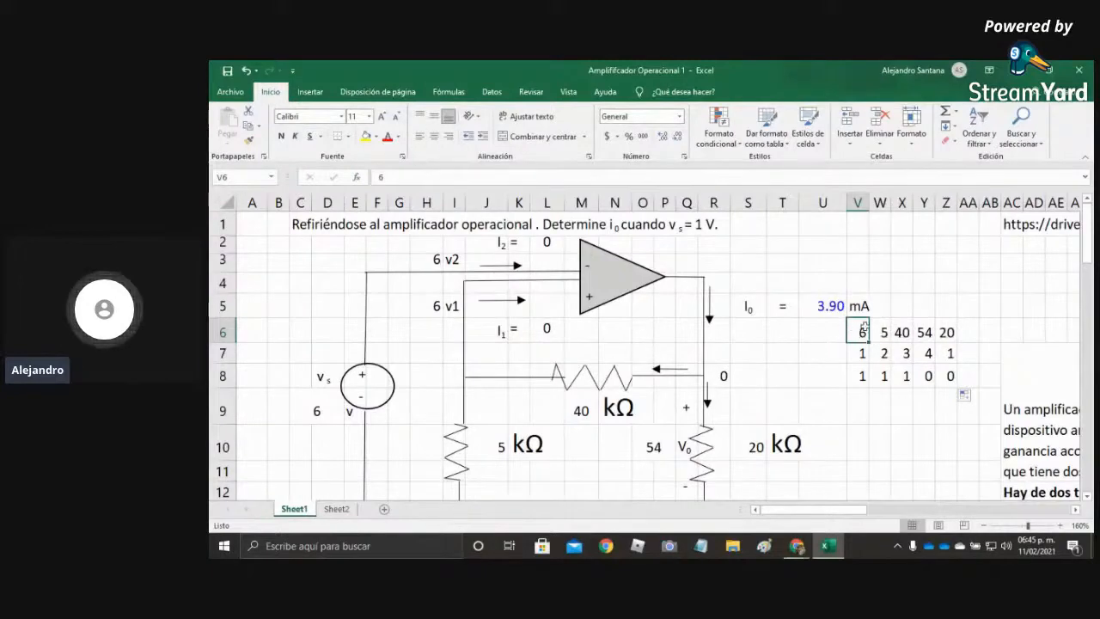
left_click(367, 138)
left_click(317, 417)
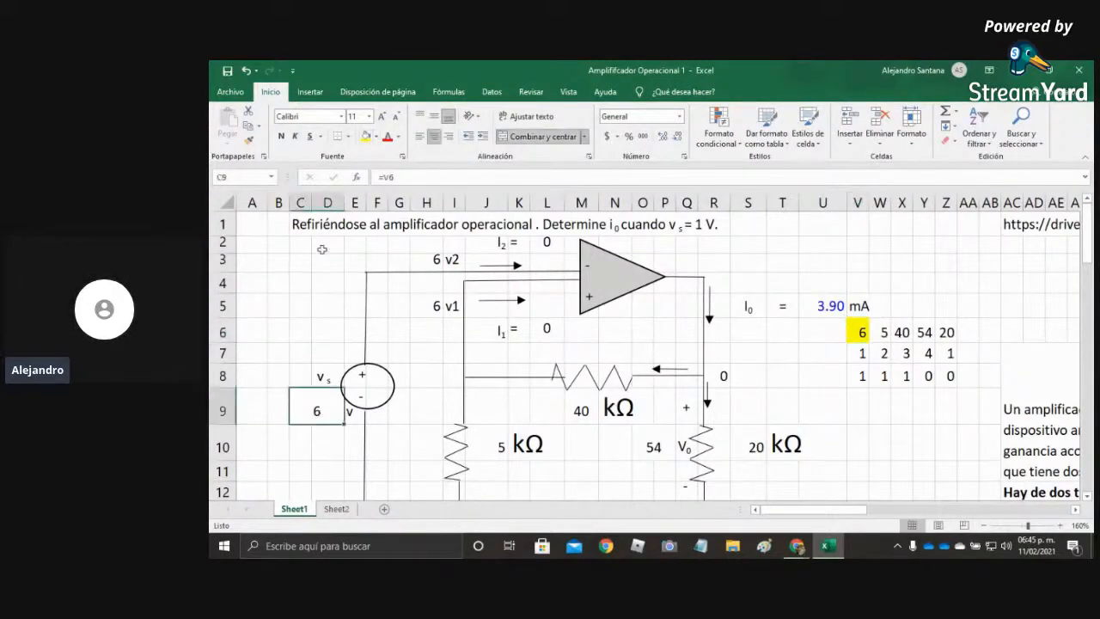
left_click(366, 137)
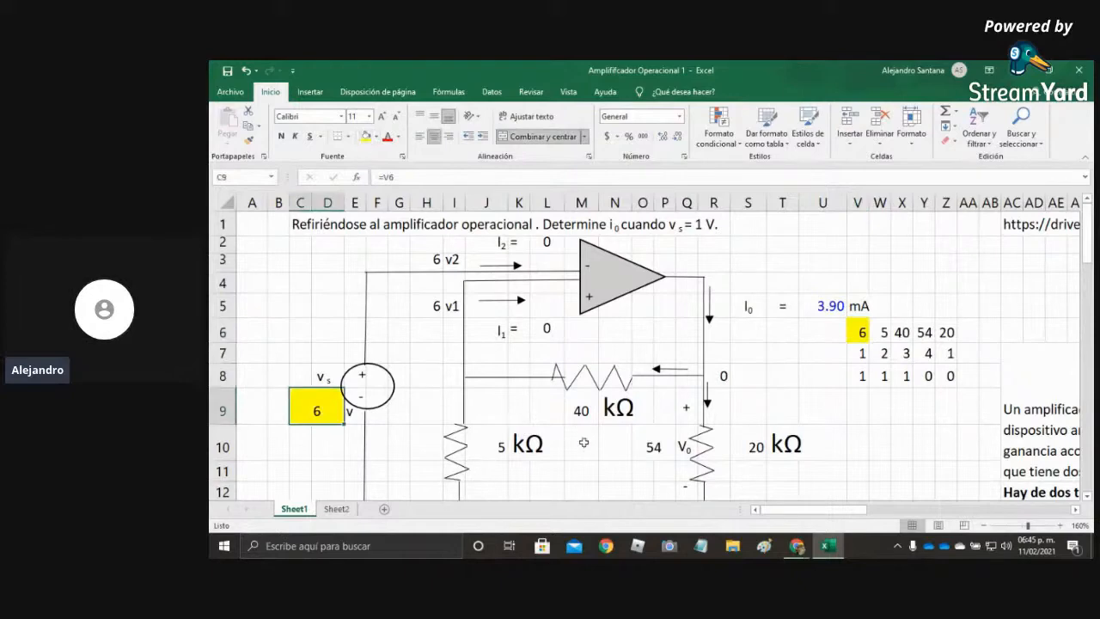
Fill the resistor value cell J10 and its input cell W6 with light gray.
left_click(497, 451)
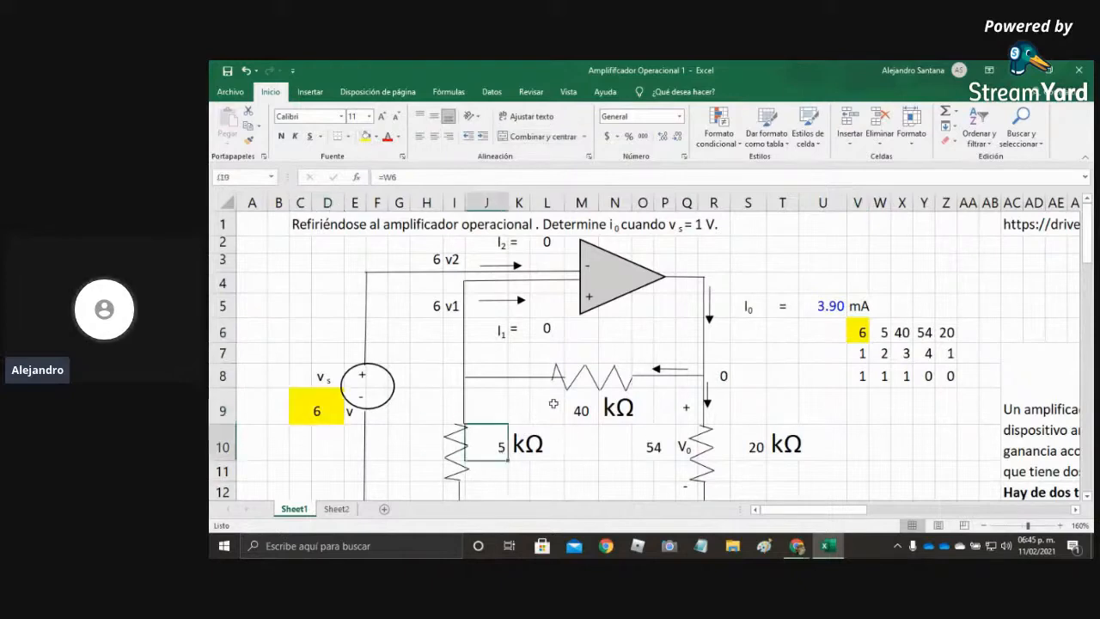
left_click(376, 137)
left_click(389, 176)
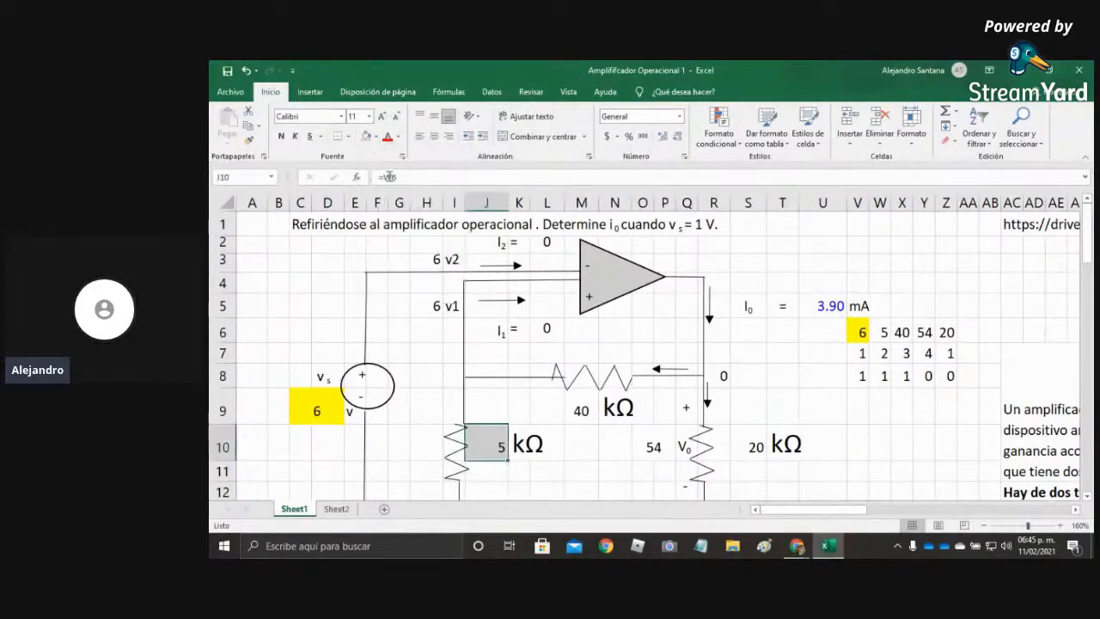
left_click(886, 334)
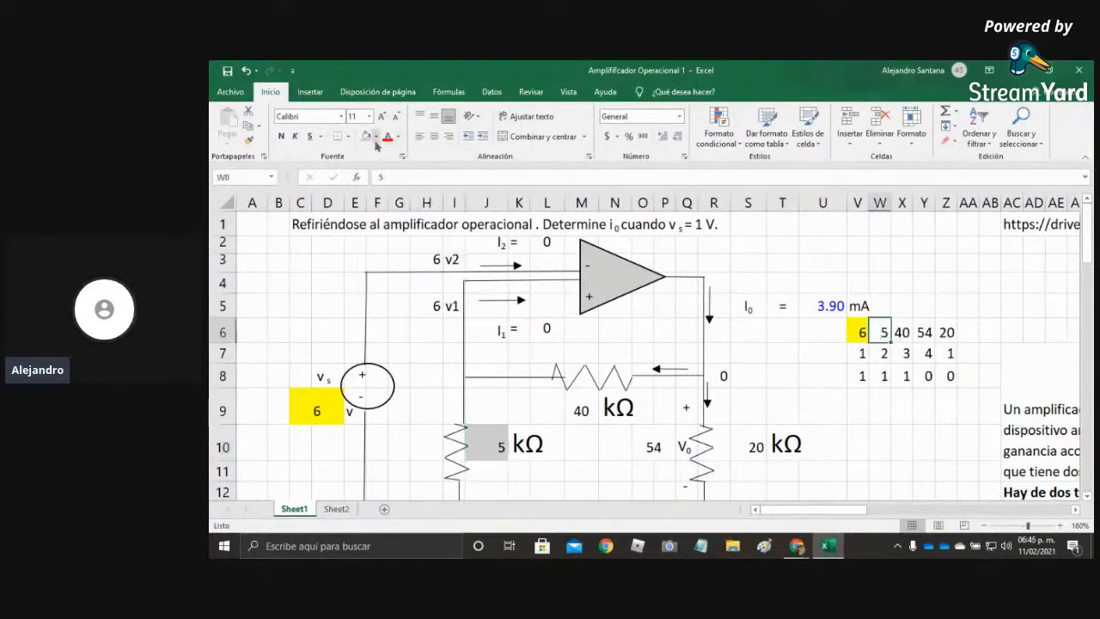
Fill input cell X6 and the linked feedback resistor cell M9 with light blue.
left_click(902, 333)
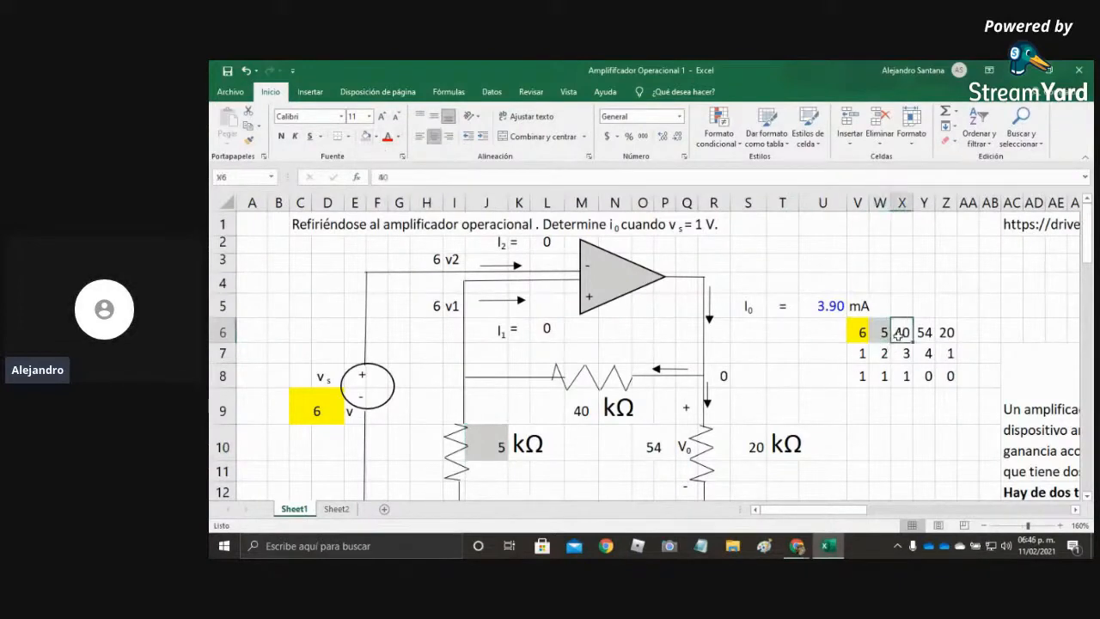
left_click(377, 137)
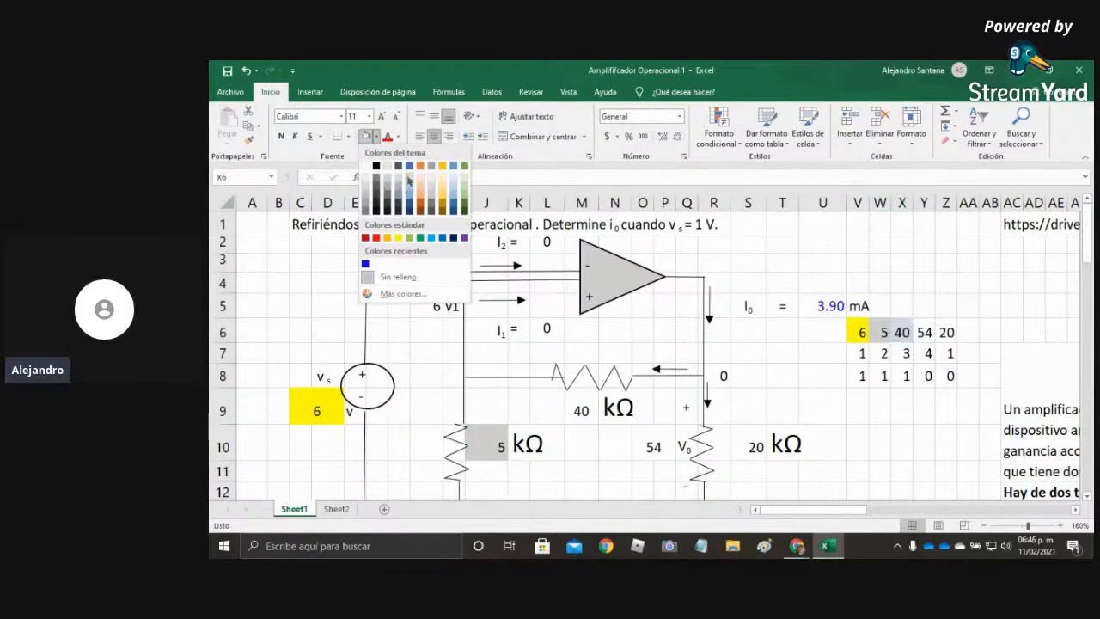
left_click(410, 180)
left_click(581, 410)
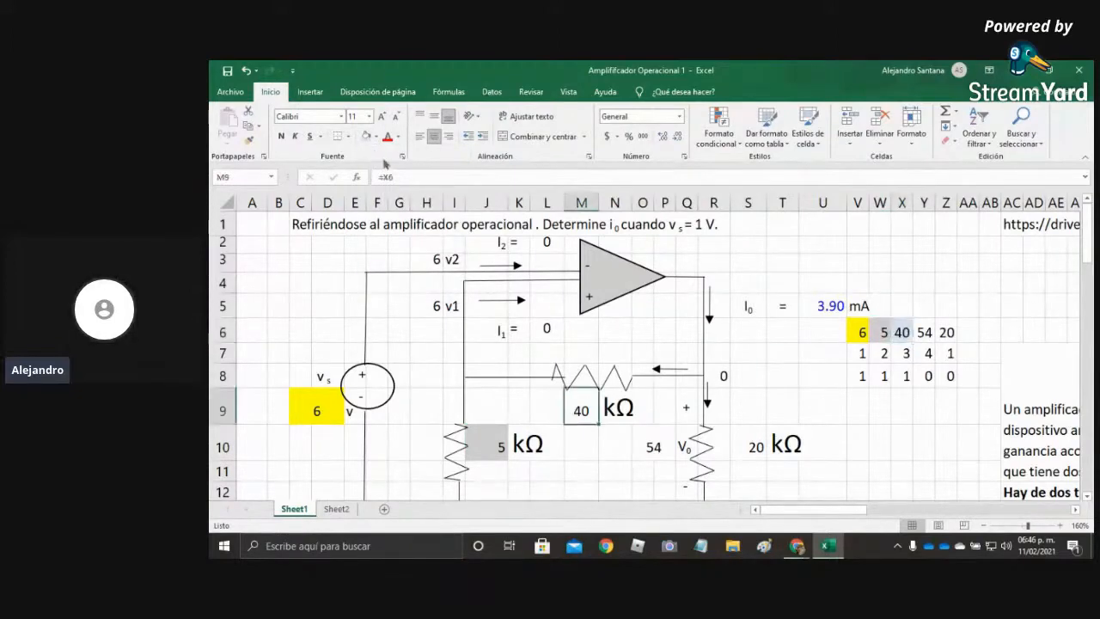
left_click(366, 137)
Fill input cell Y6 and the linked V0 cell O10 with light gold.
left_click(924, 333)
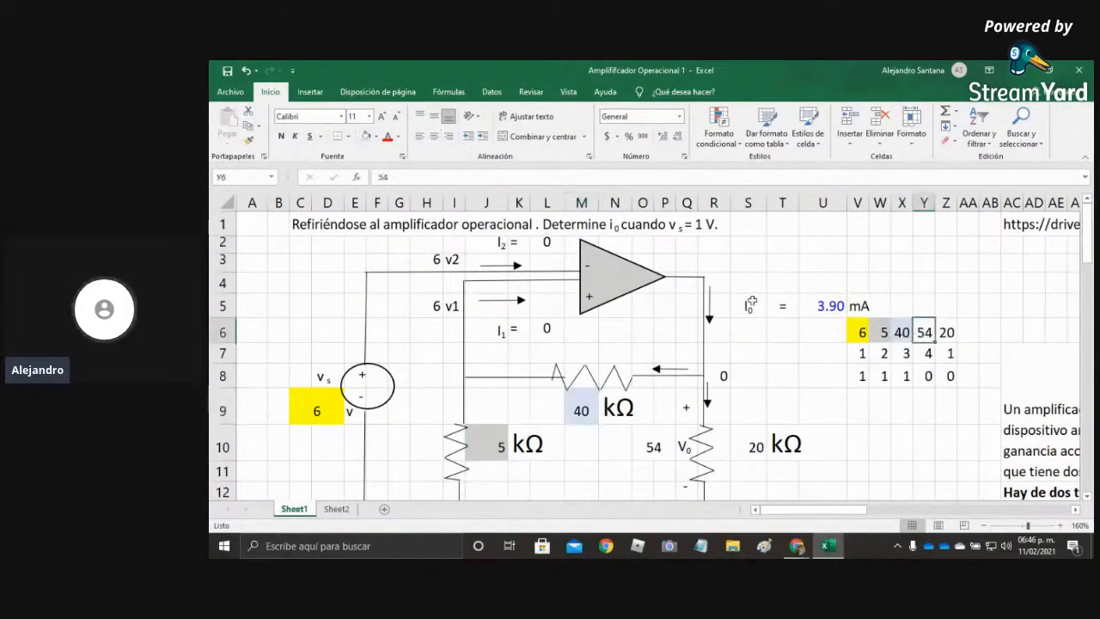
left_click(375, 137)
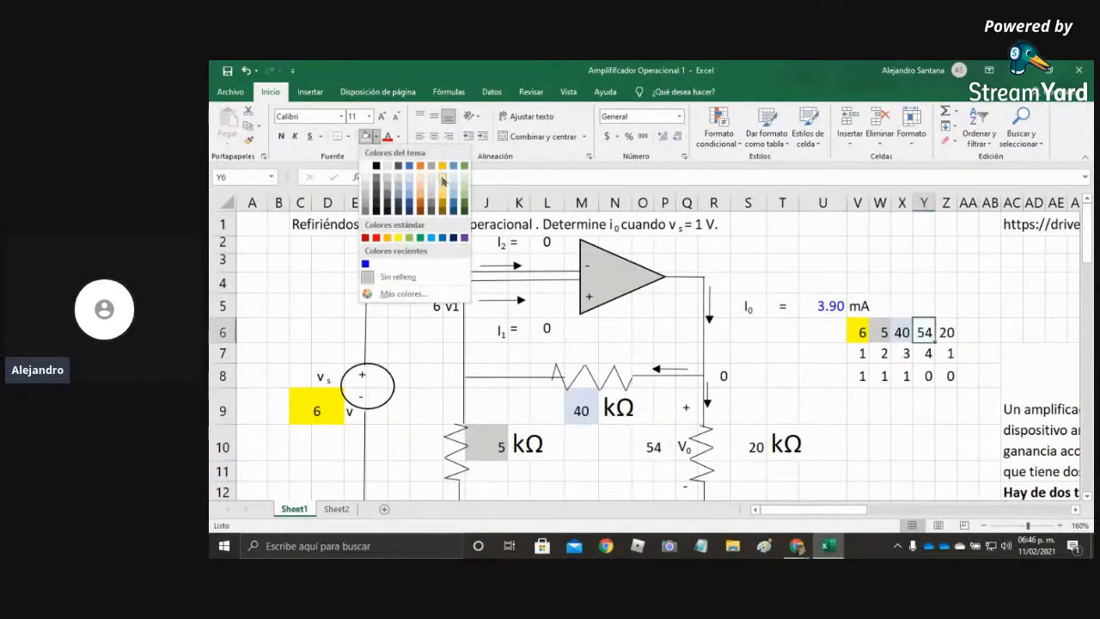
left_click(443, 179)
left_click(870, 444)
left_click(655, 446)
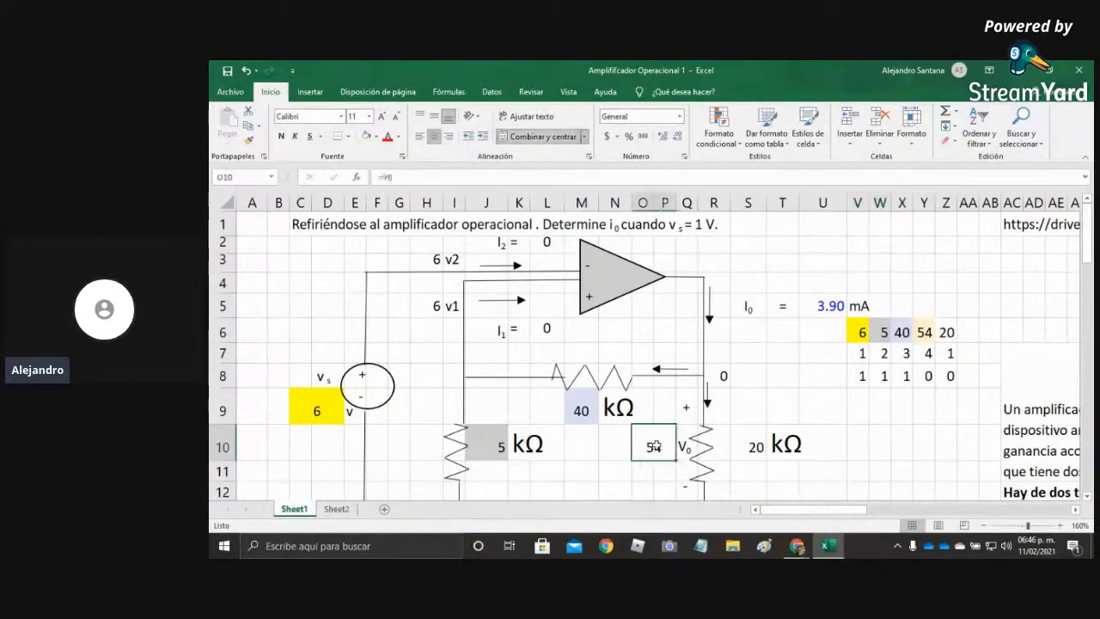
left_click(367, 136)
Fill input cell Z6 and the linked load resistor cell S10 with light green.
left_click(748, 447)
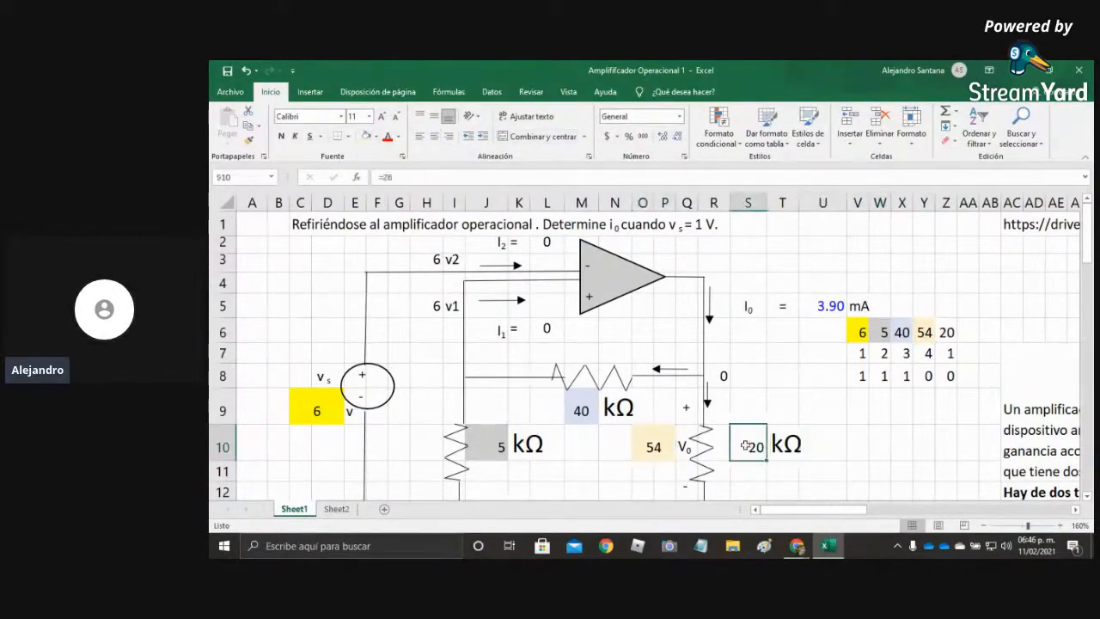
left_click(946, 333)
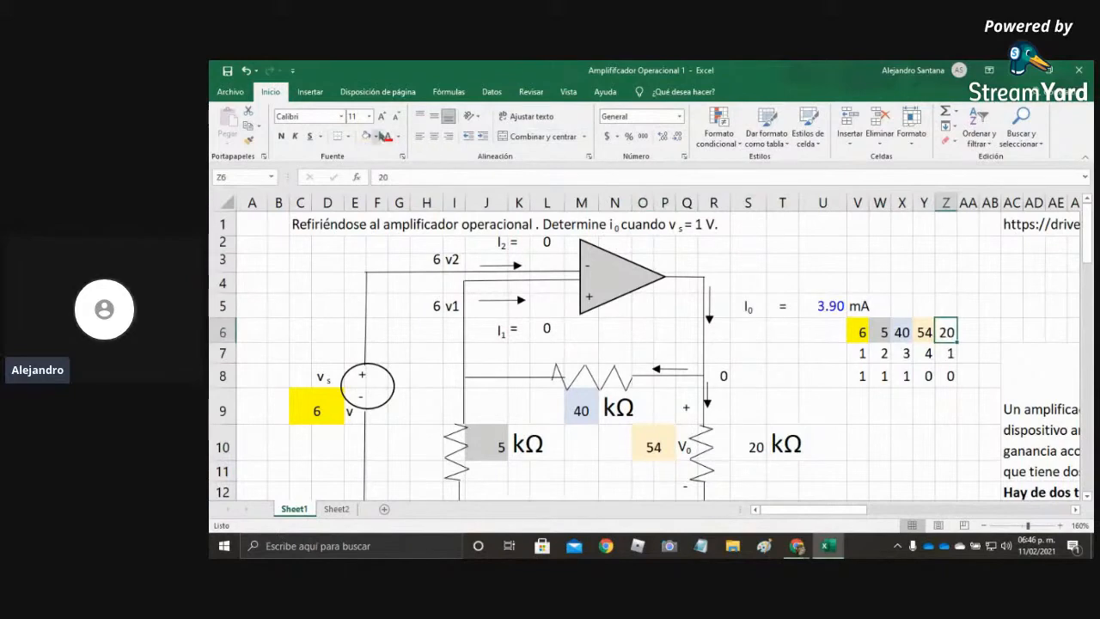
left_click(375, 136)
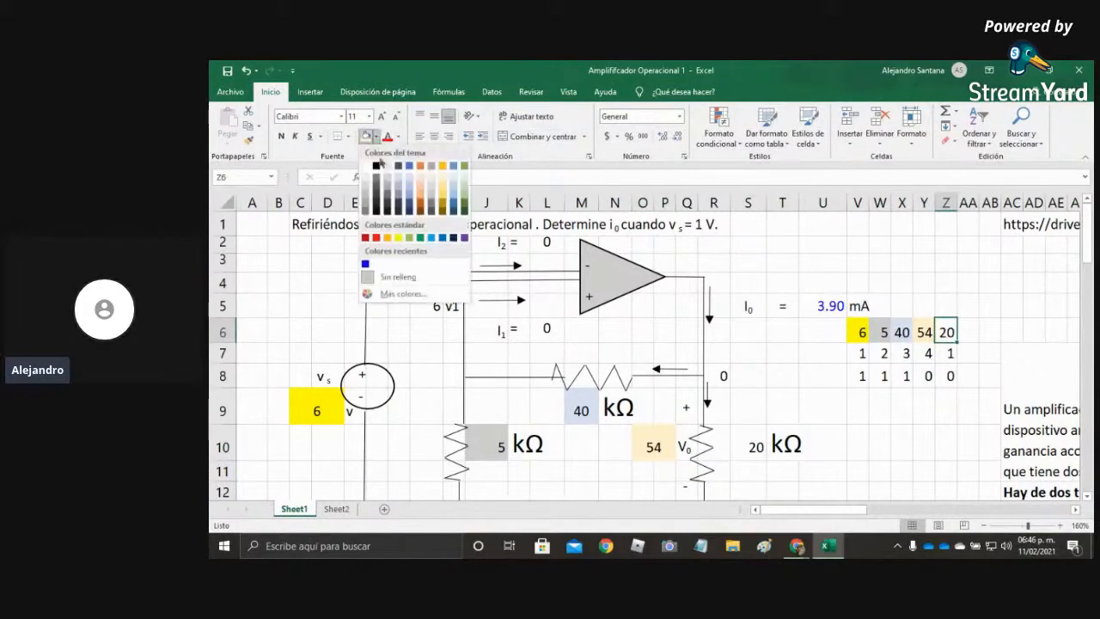
left_click(464, 184)
left_click(780, 377)
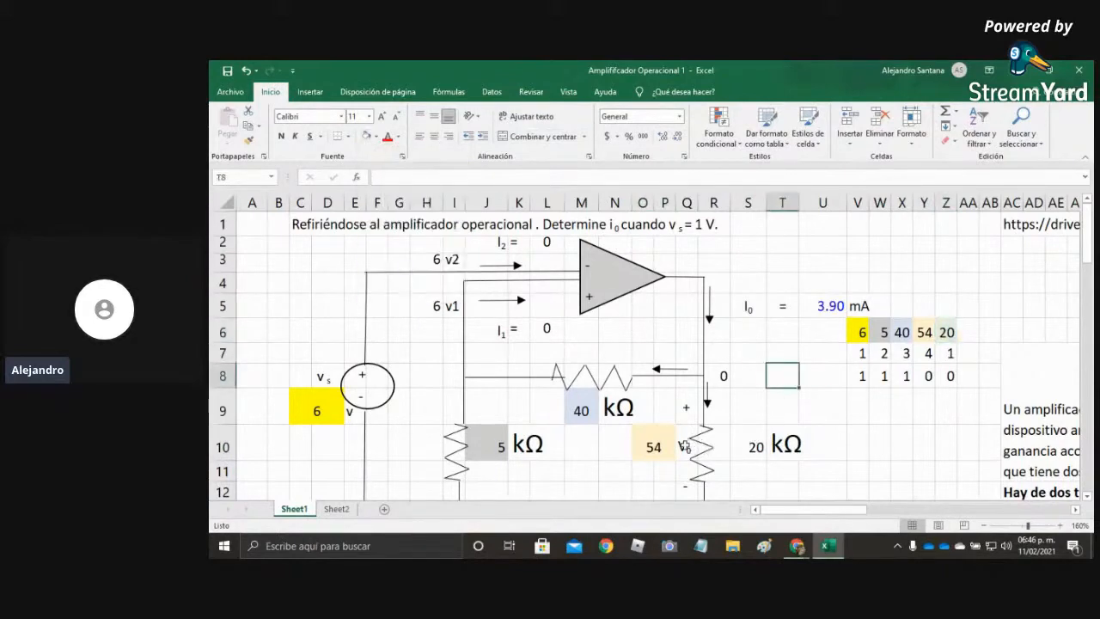
left_click(749, 445)
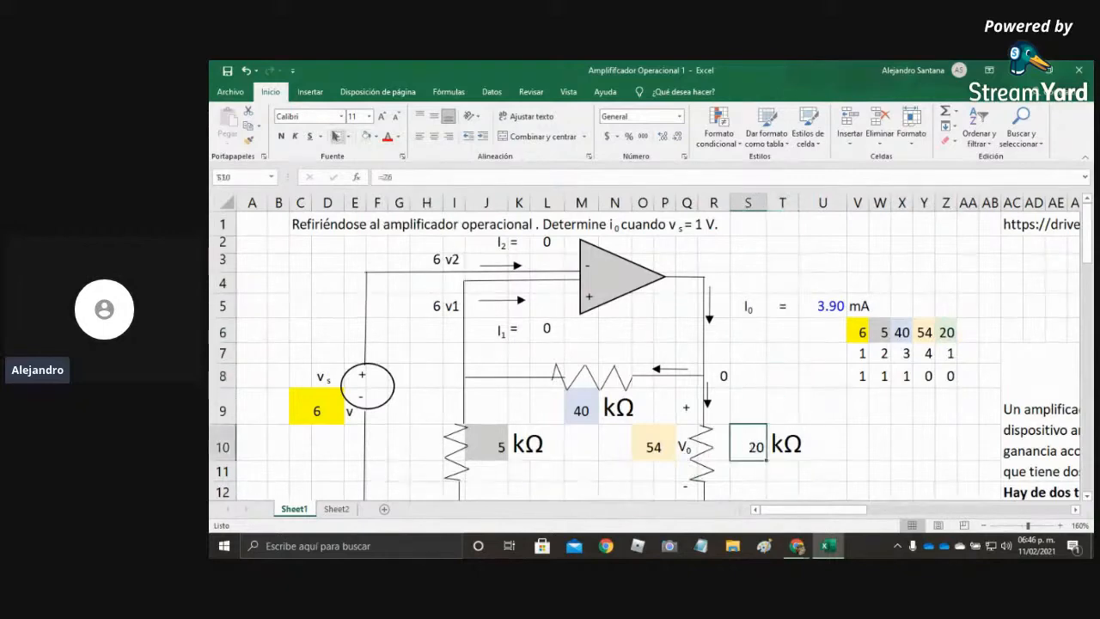
left_click(833, 452)
left_click(893, 445)
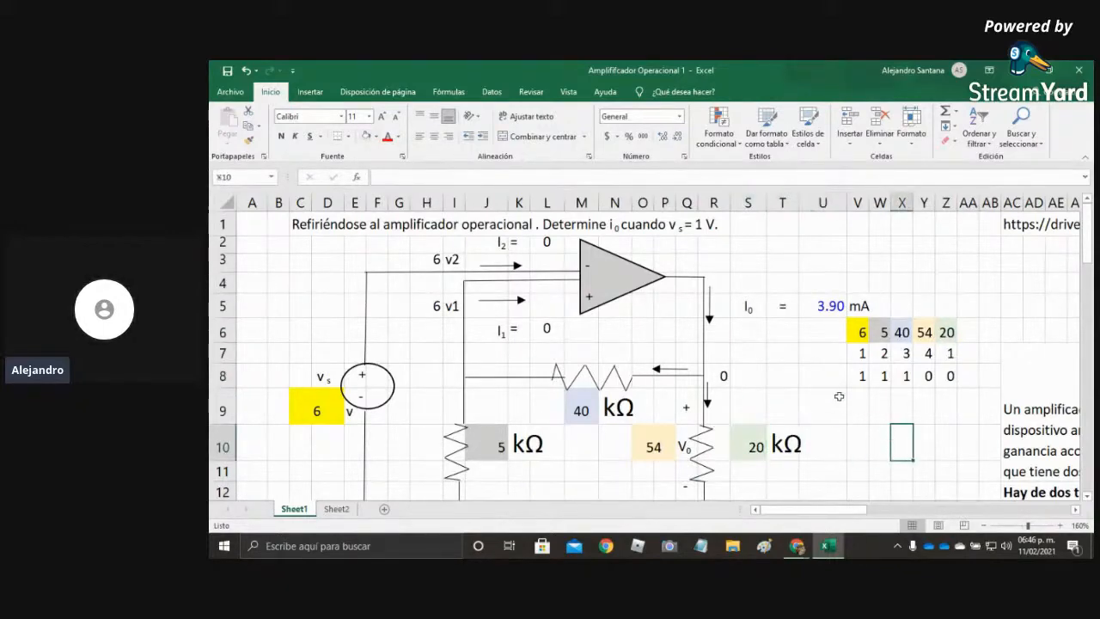
left_click(865, 327)
left_click(882, 332)
left_click(962, 338)
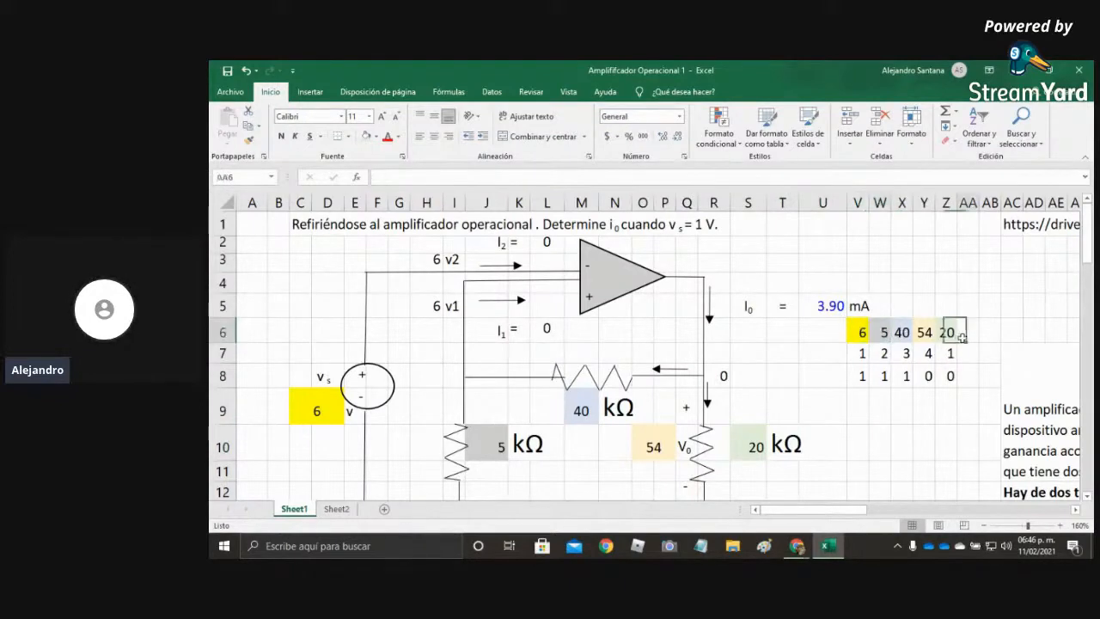
left_click(913, 431)
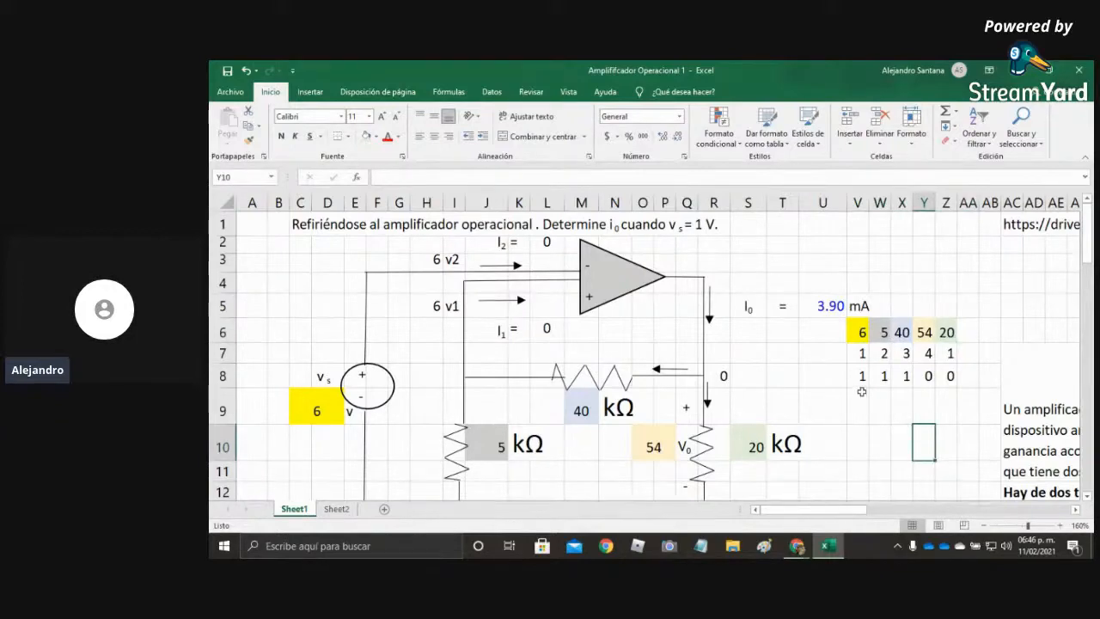
left_click(318, 411)
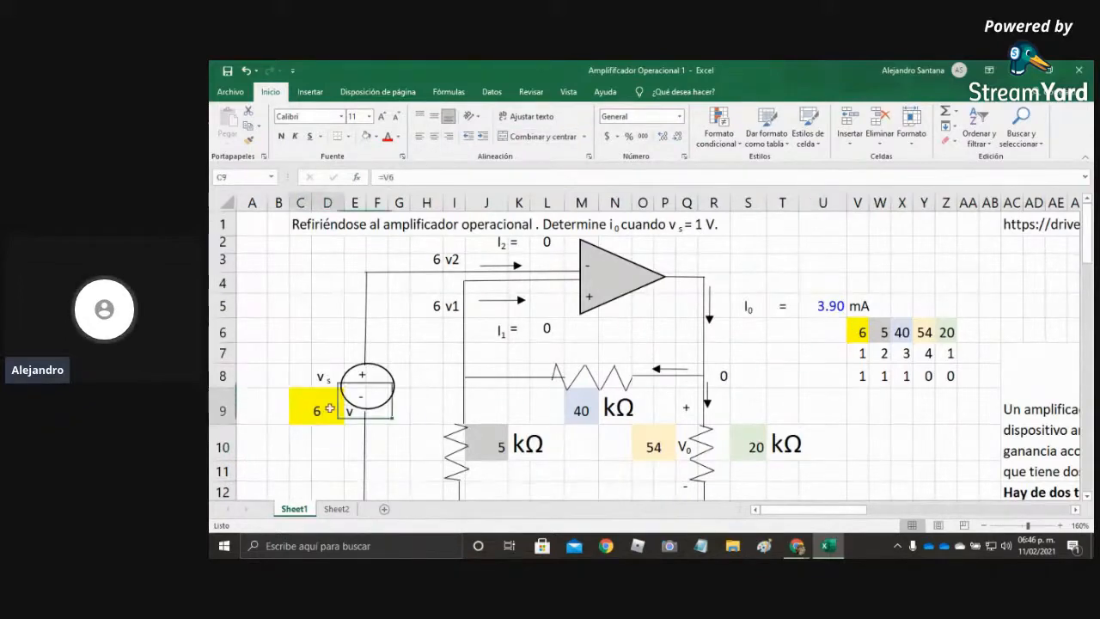
left_click(857, 332)
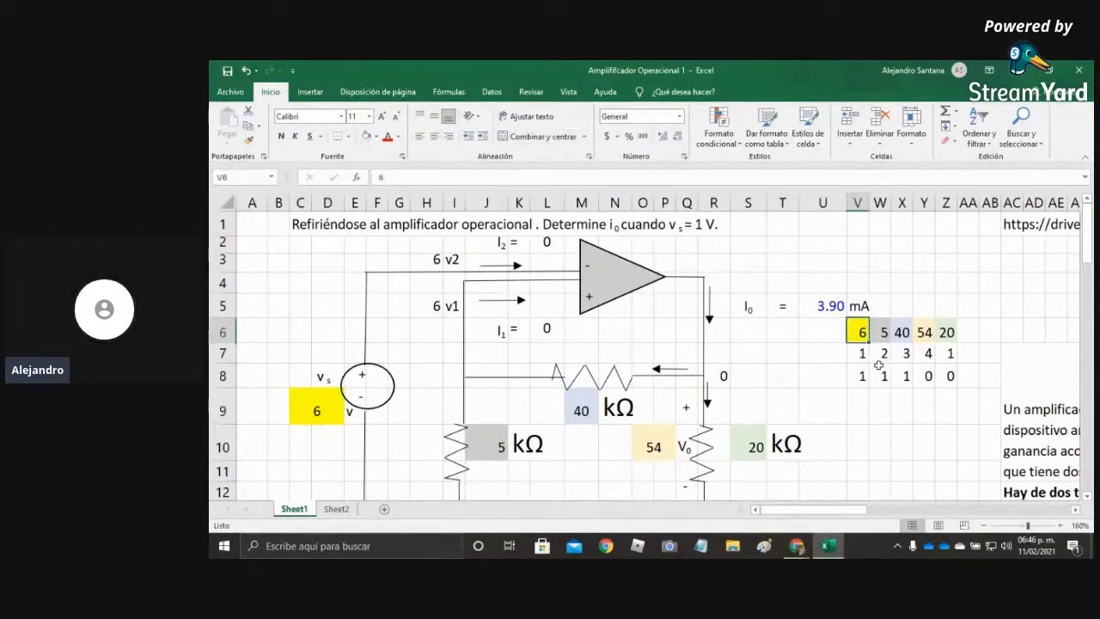
Move the two rows of test values in V7:Z8 down to V9:Z10.
left_click_drag(864, 355, 949, 429)
left_click(924, 411)
left_click(863, 335)
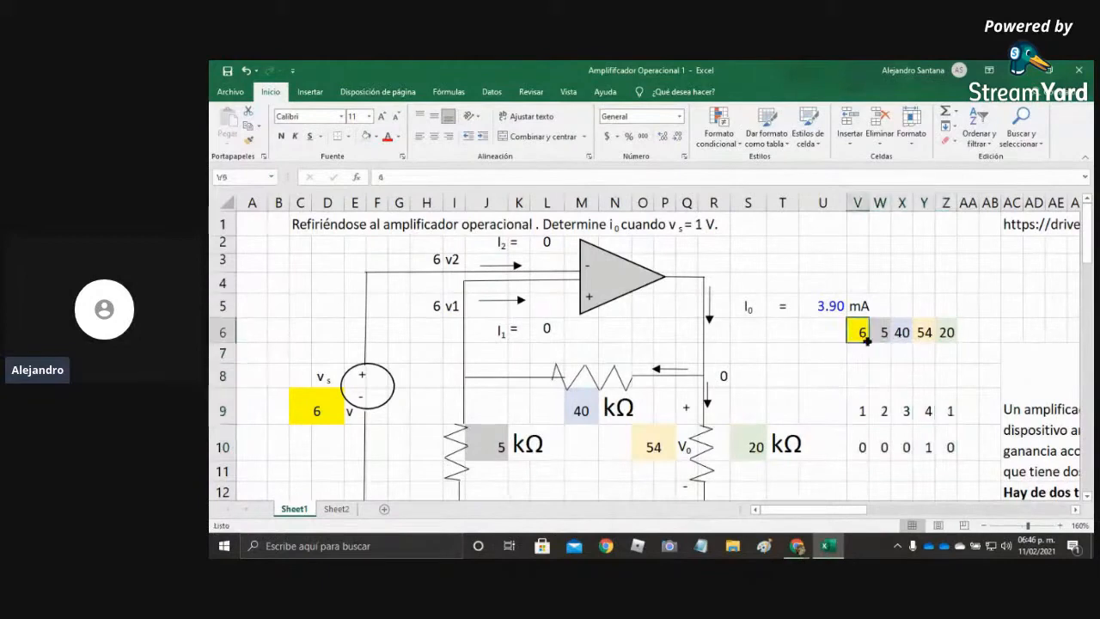
Copy the coloured input values from V6:Z6 into row 7 directly below.
left_click_drag(860, 334, 939, 335)
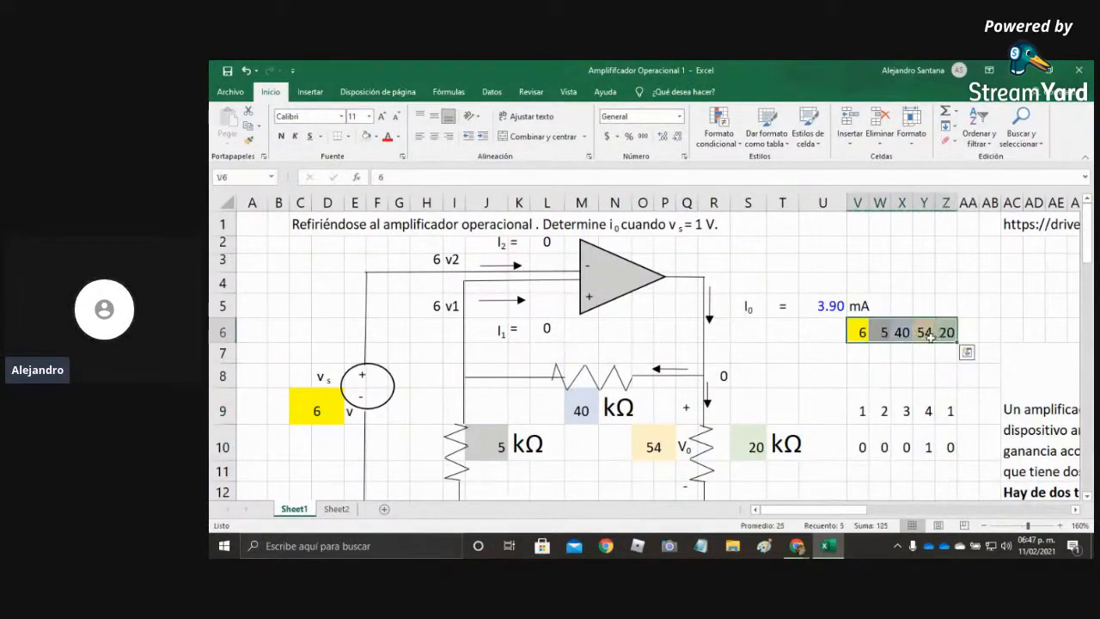
key("ctrl+c")
left_click_drag(863, 353, 936, 353)
key("ctrl+v")
Move the two test rows from V9:Z10 up to V8:Z9, directly beneath the copied inputs.
left_click_drag(863, 411, 948, 421)
left_click(885, 411)
left_click(885, 445)
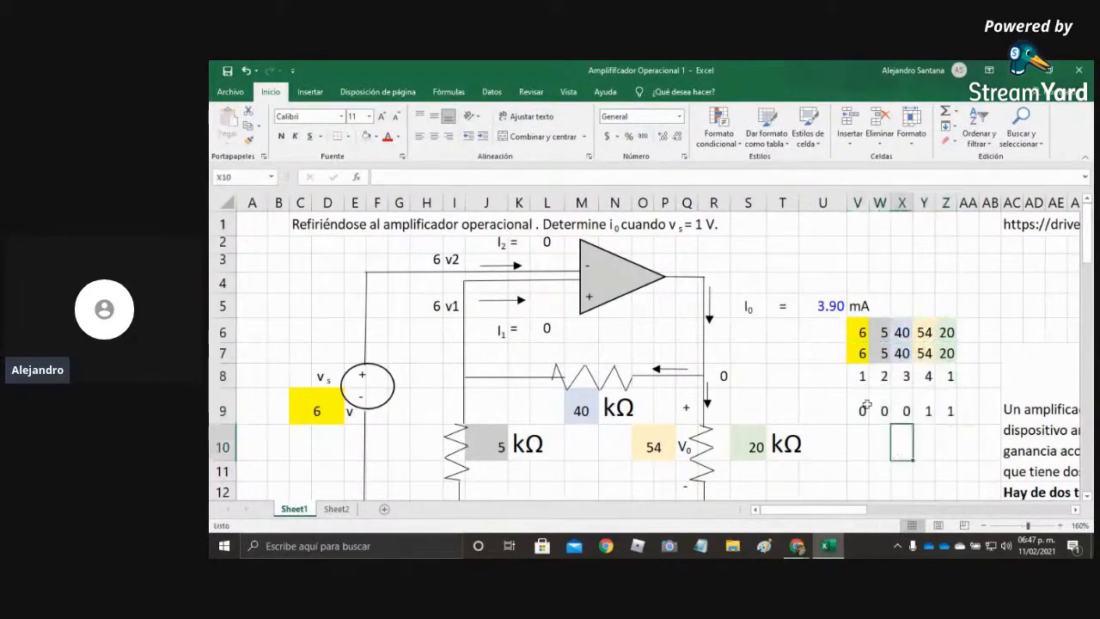
Inspect which input cell the source voltage formula in C9 refers to.
left_click(862, 377)
left_click(863, 353)
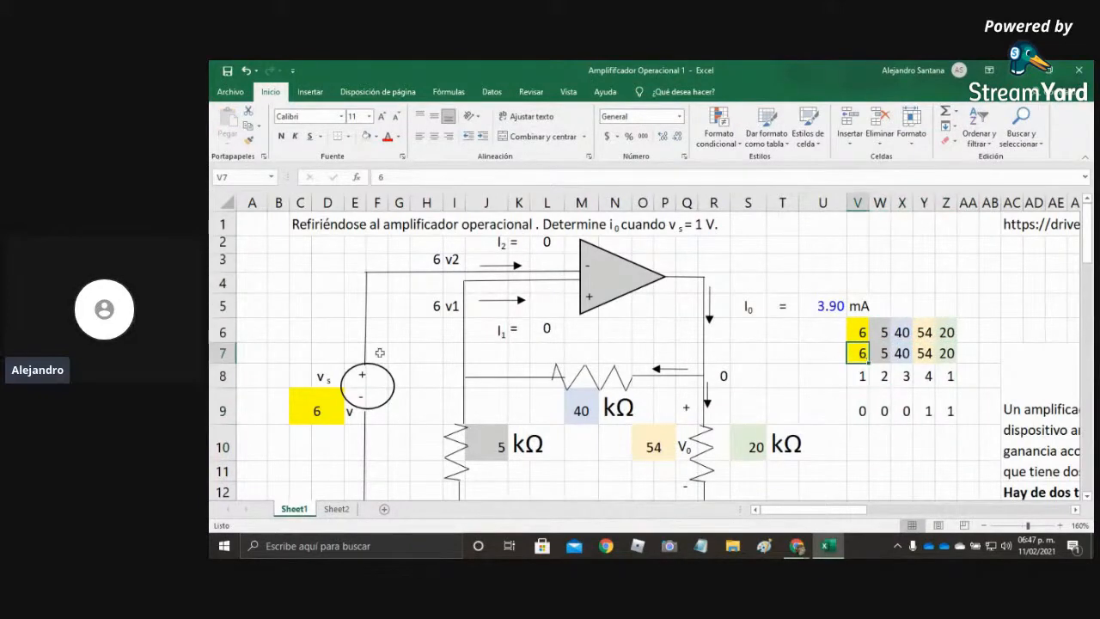
double_click(305, 419)
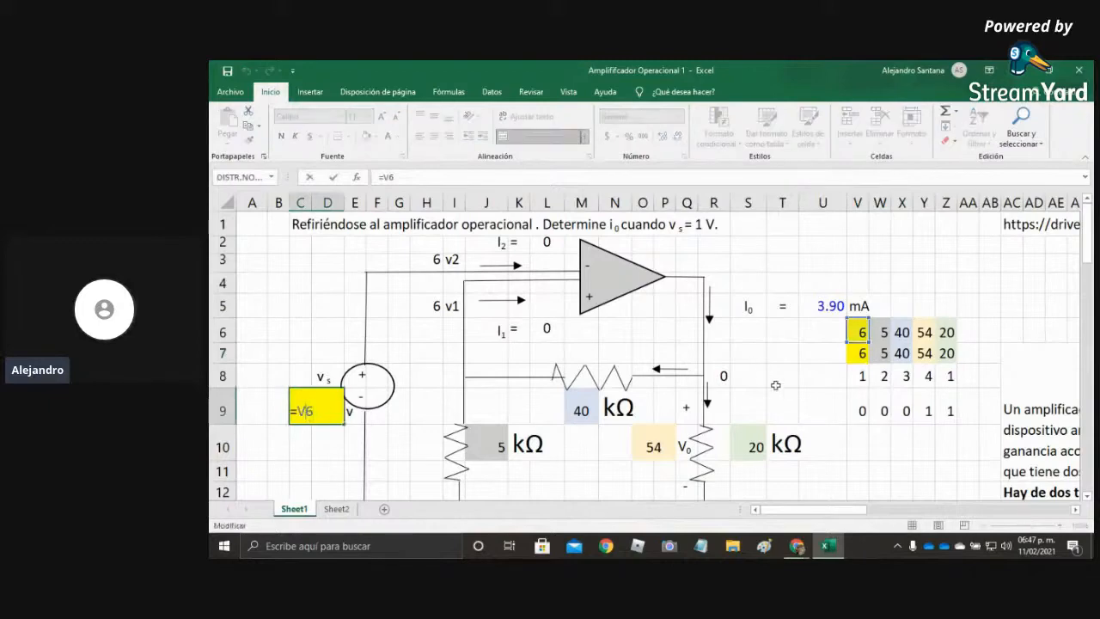
key("Escape")
left_click(861, 354)
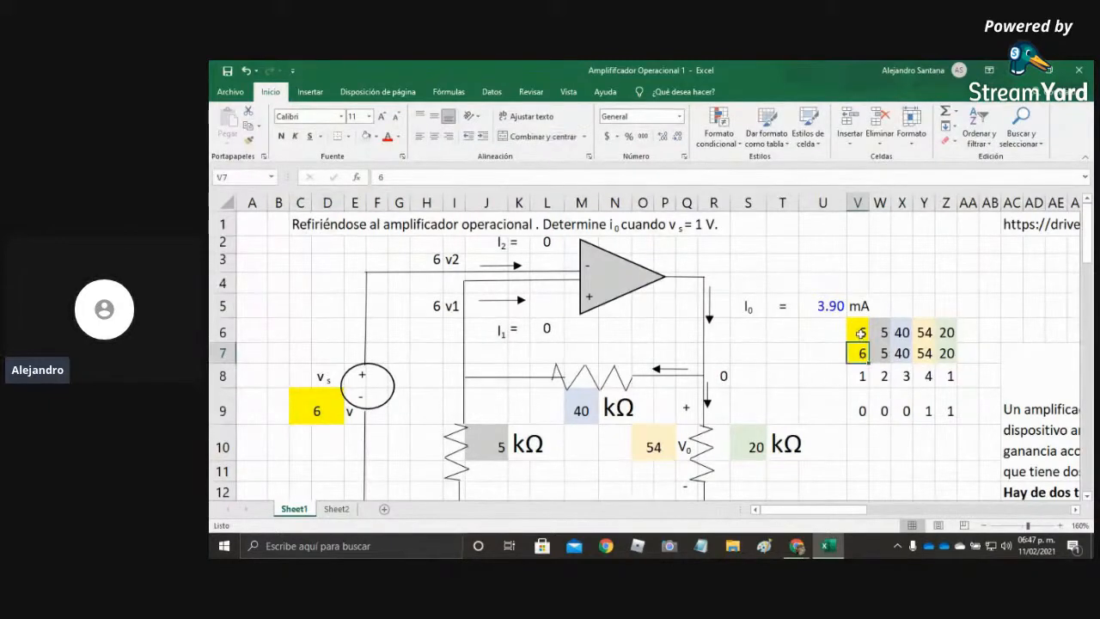
Replace the source voltage input in V6 with DISTR.NORM.INV, using V9 as probability, V7 as mean and V8 as standard deviation.
left_click(862, 334)
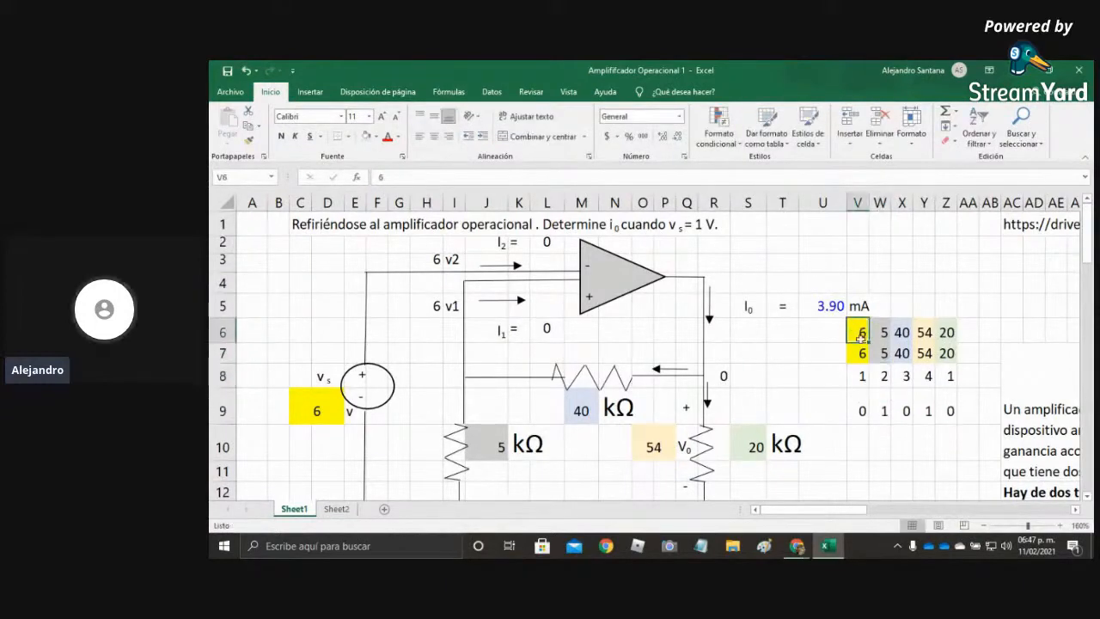
left_click_drag(855, 325, 945, 332)
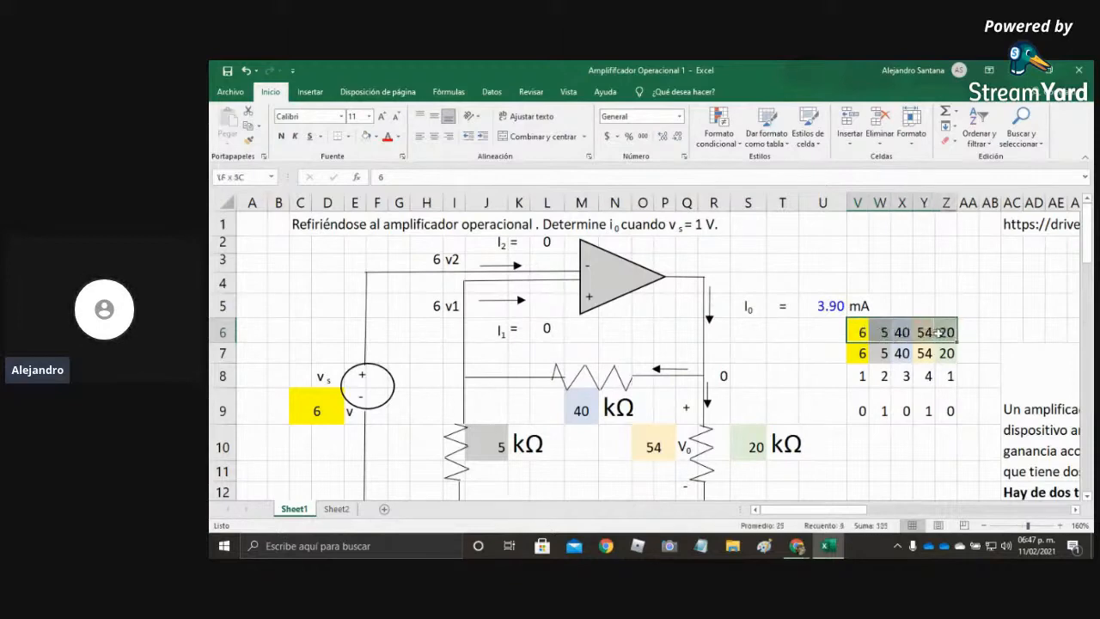
left_click(856, 334)
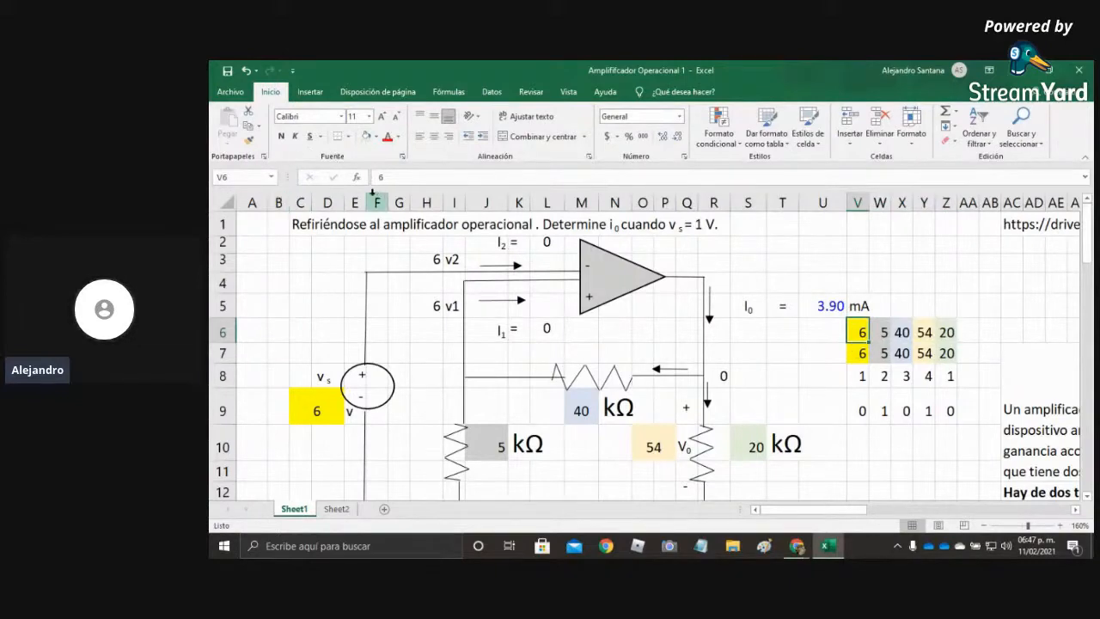
left_click(357, 177)
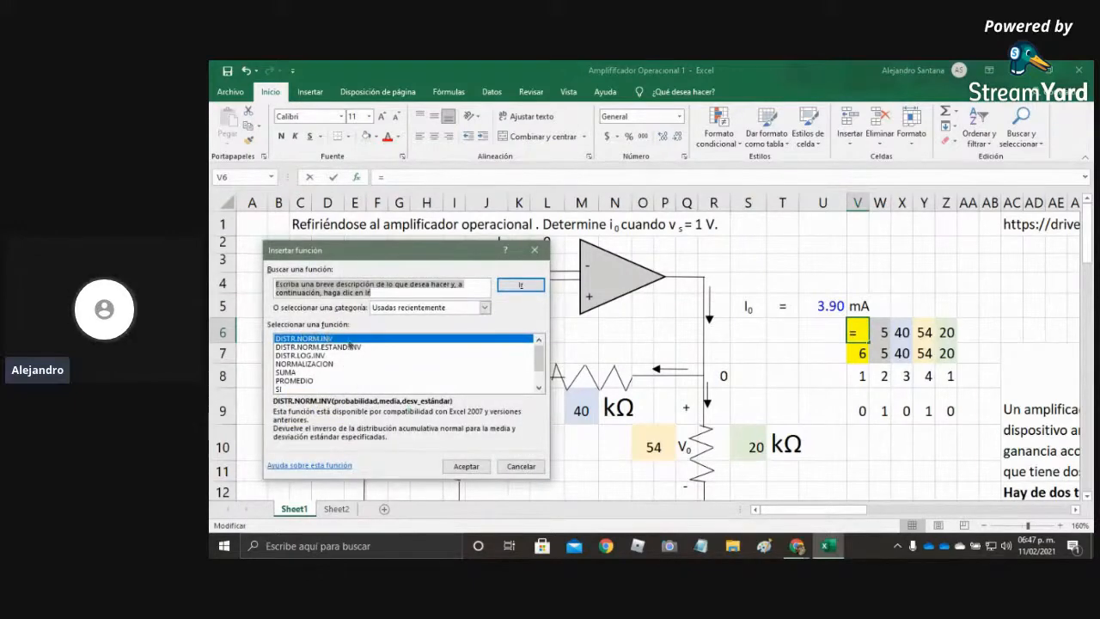
left_click(465, 466)
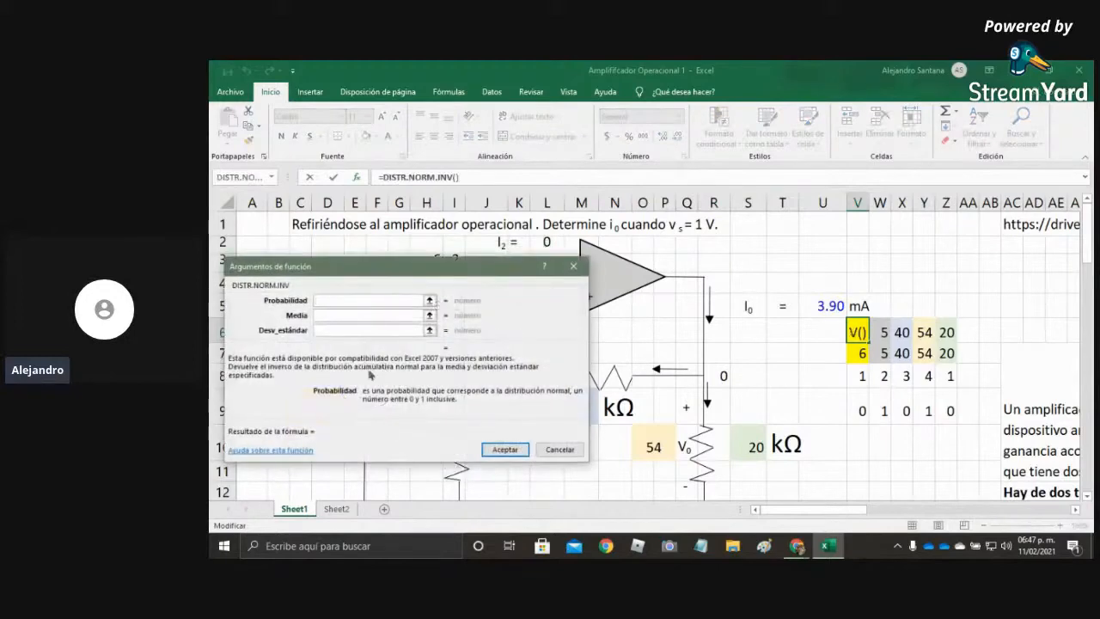
left_click(861, 412)
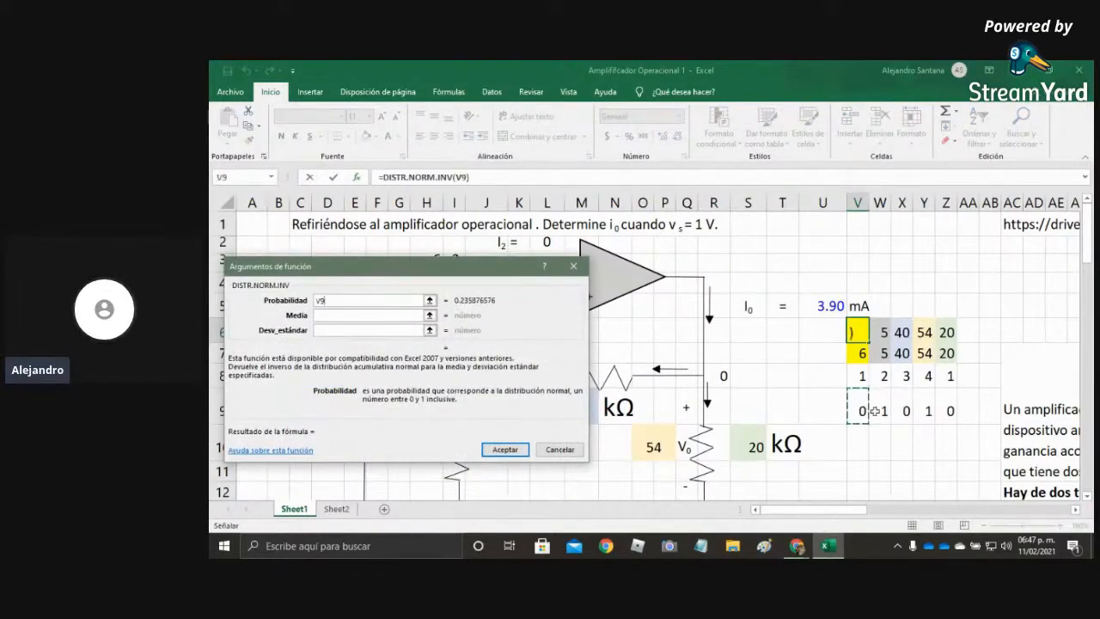
left_click_drag(862, 411, 861, 354)
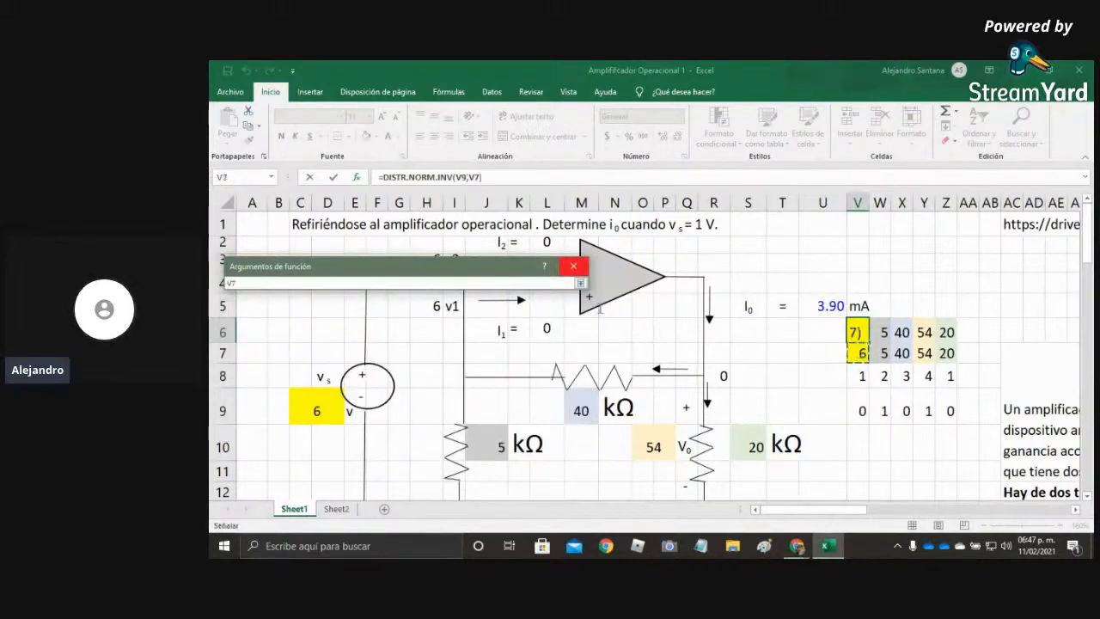
left_click(581, 283)
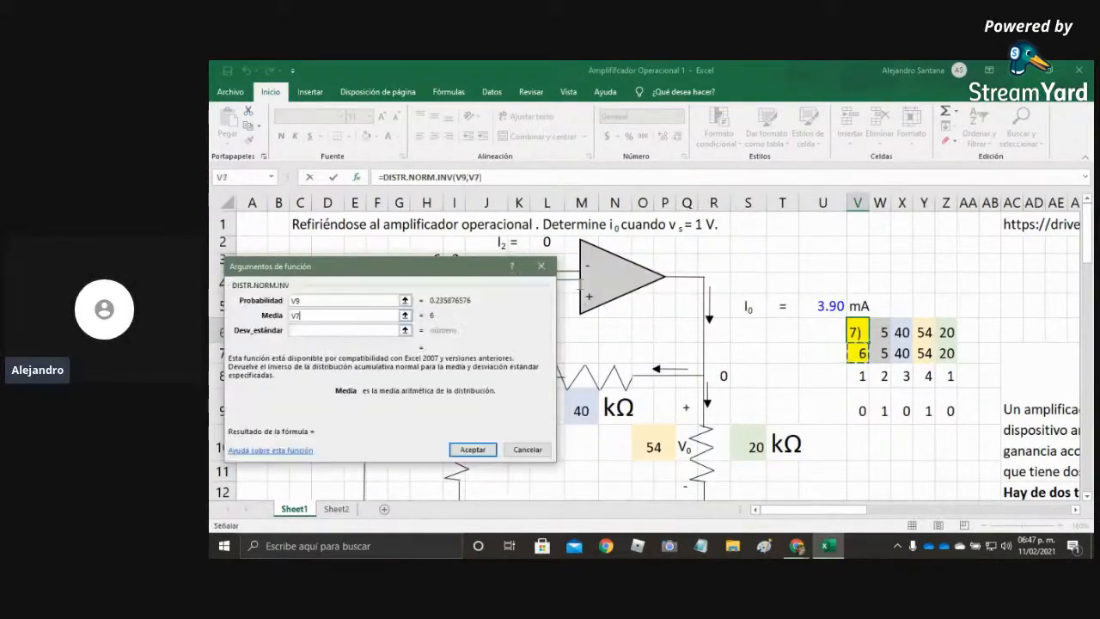
left_click(405, 330)
left_click(861, 379)
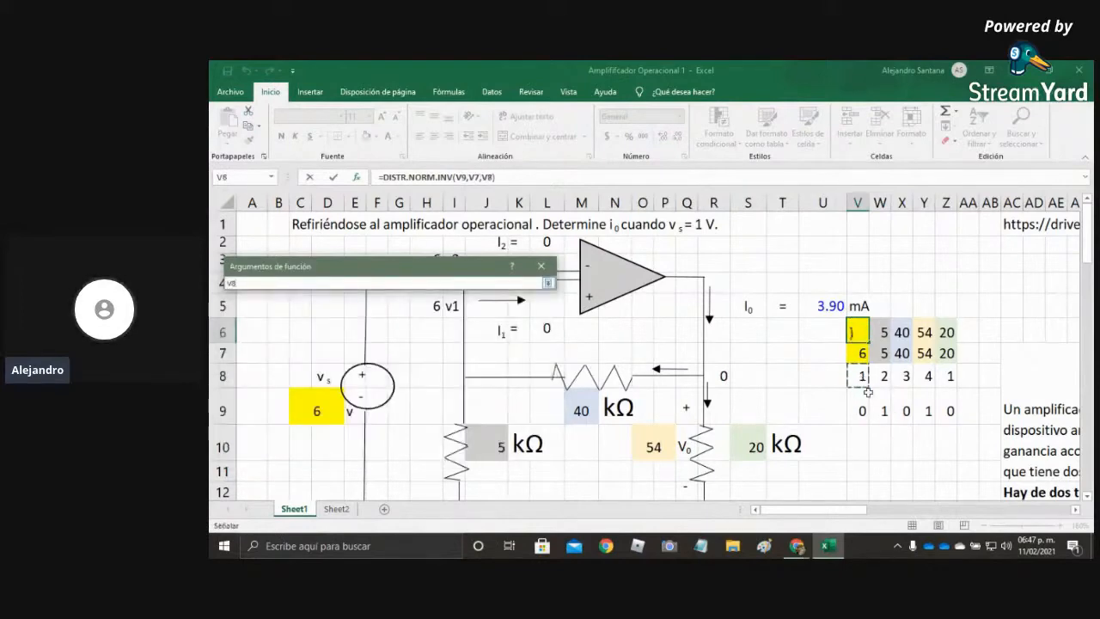
key("Return")
left_click(496, 450)
double_click(860, 434)
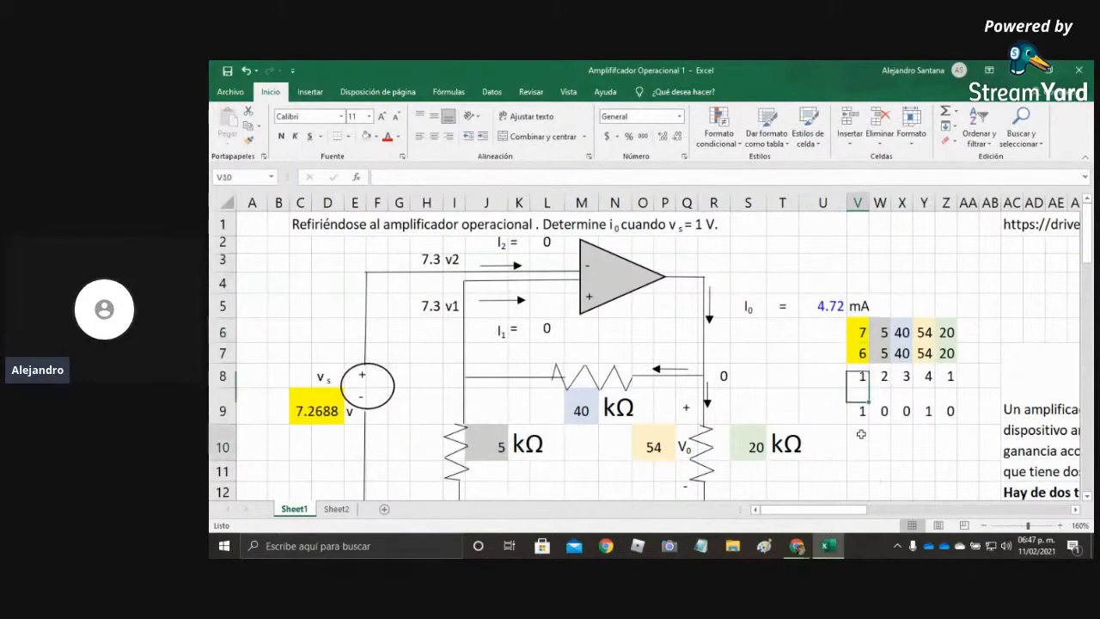
left_click(874, 442)
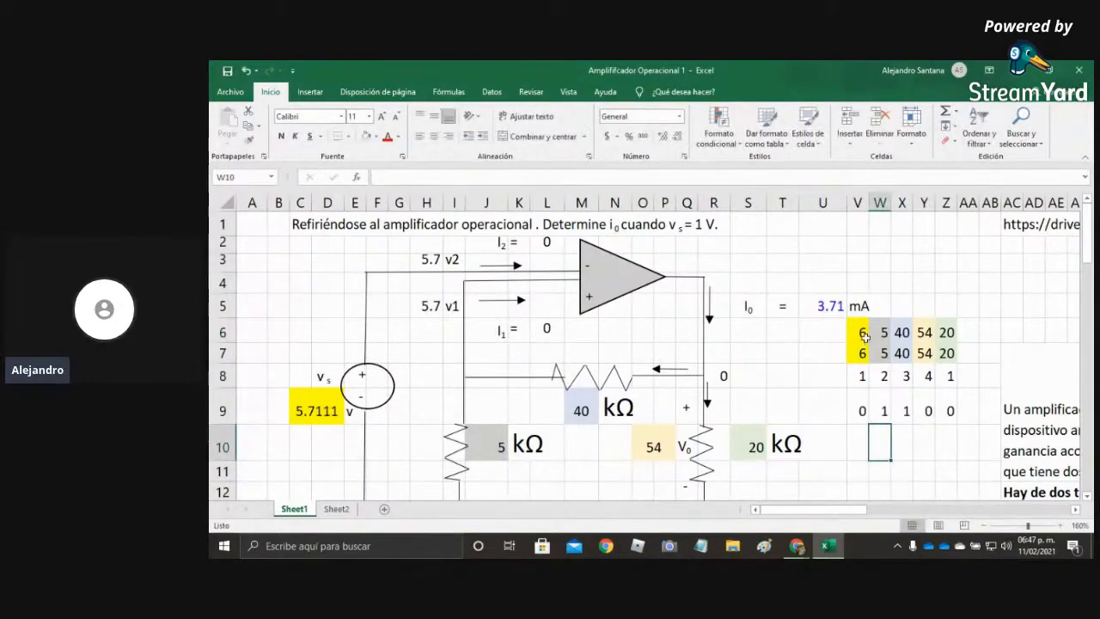
Format the input and test values in V6:Z9 with font size 8 and one decimal place.
left_click_drag(862, 334, 946, 413)
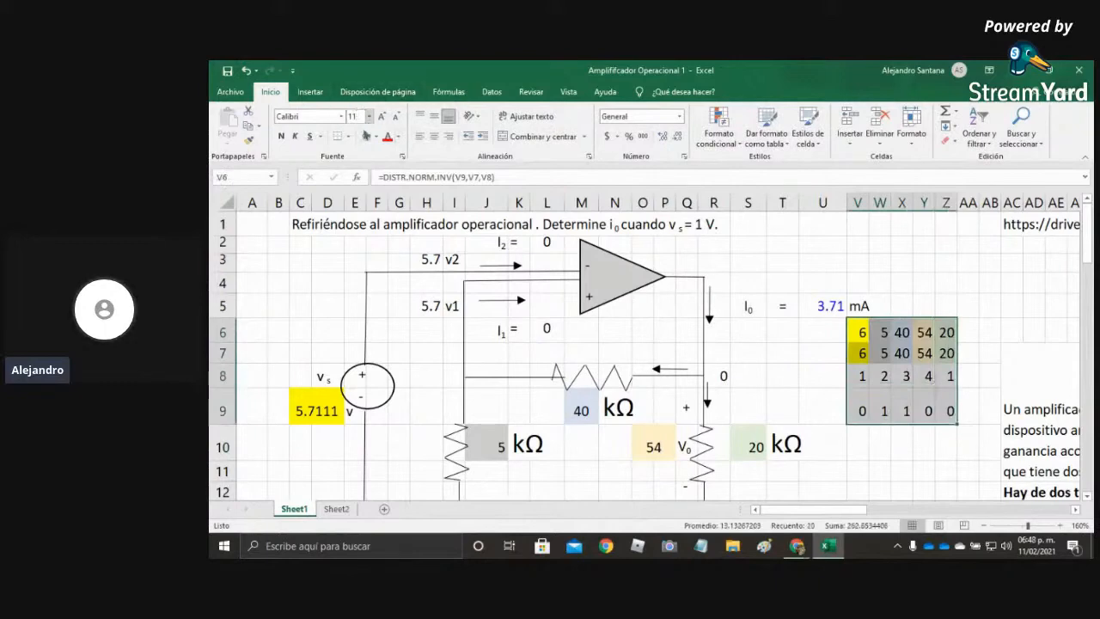
left_click(369, 116)
left_click(354, 130)
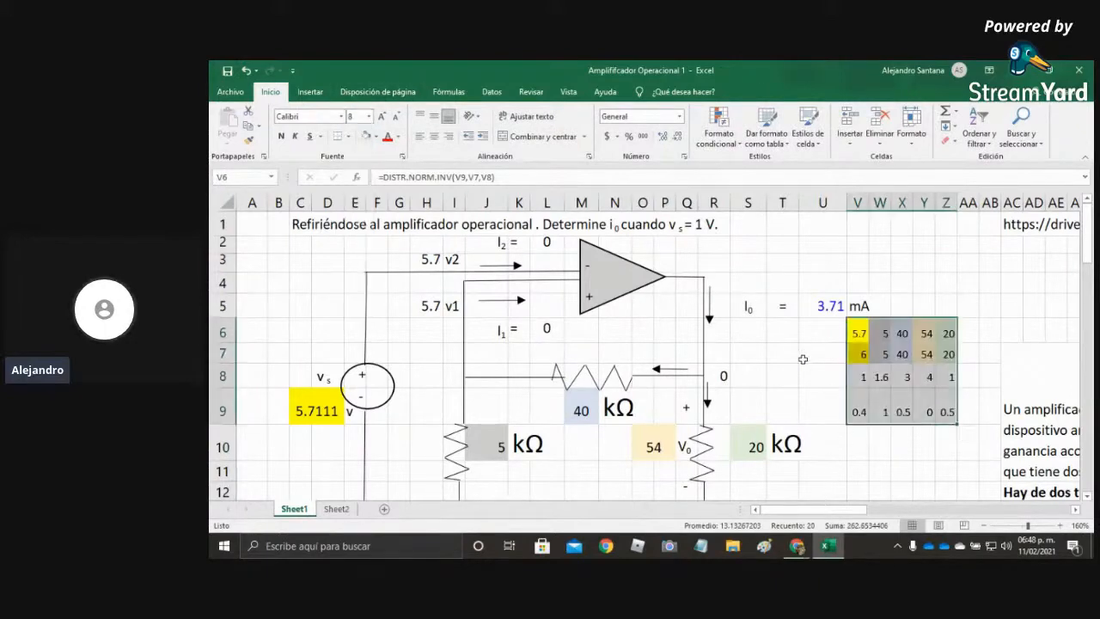
left_click(661, 136)
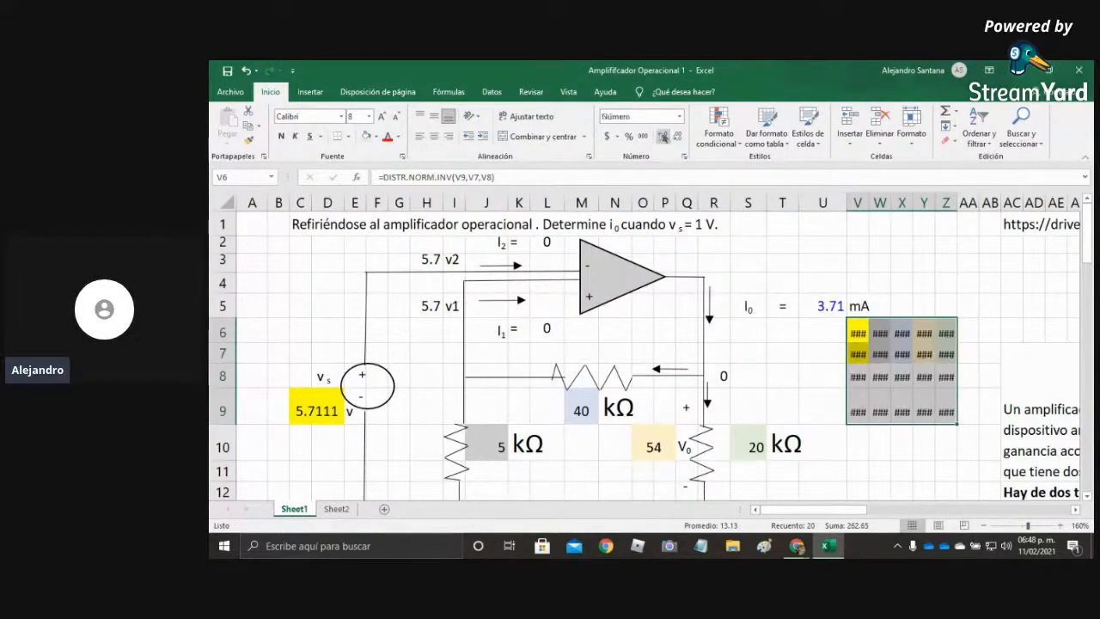
left_click(678, 137)
Widen columns X to Z so their one-decimal values fit.
left_click(916, 290)
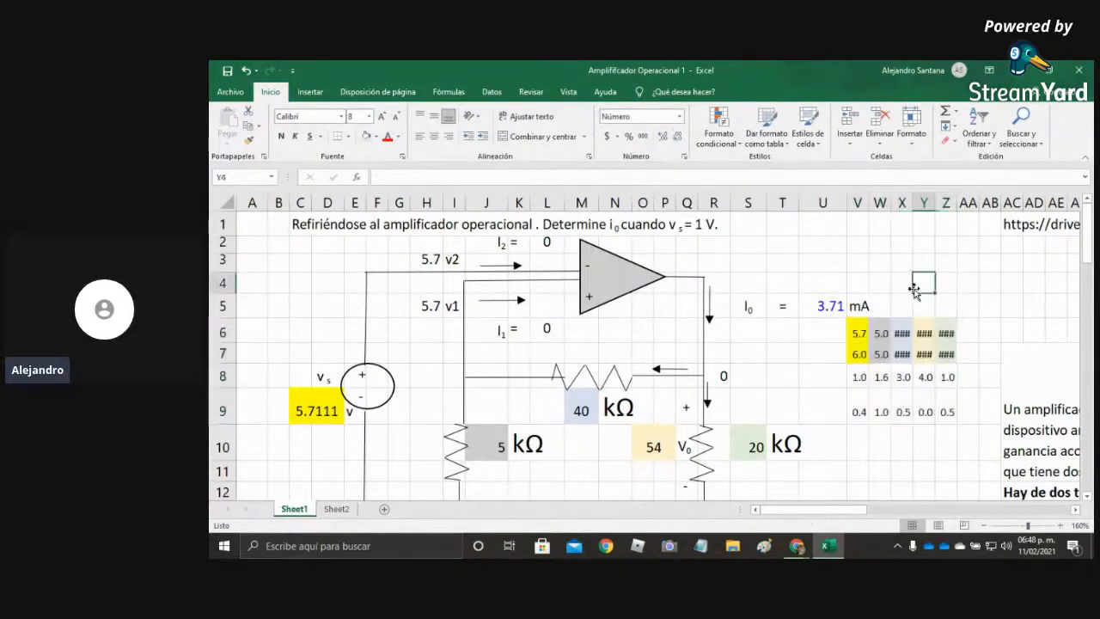
left_click_drag(911, 210, 975, 207)
left_click_drag(1005, 306, 1006, 333)
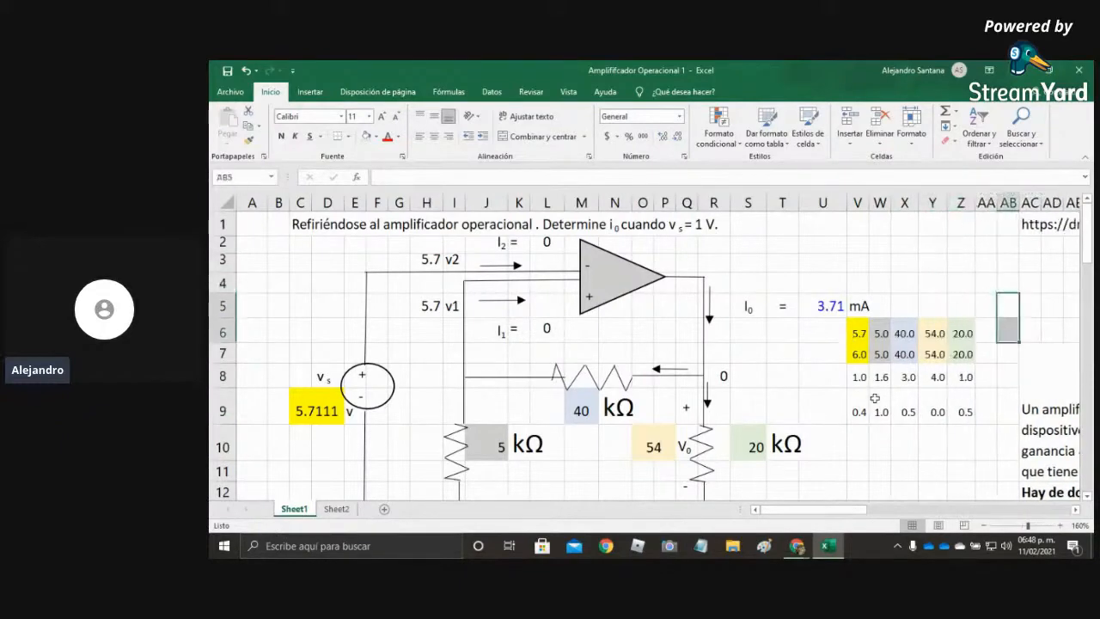
Recalculate the sheet several times by re-entering the empty cell U6 to check how the random source voltage varies.
double_click(822, 331)
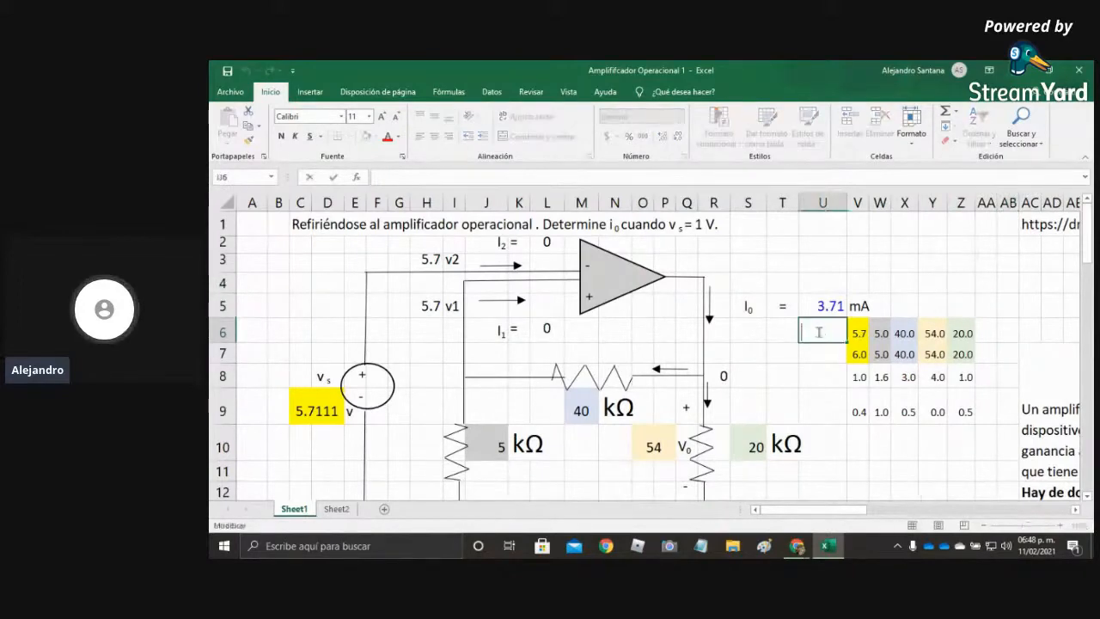
key("Return")
double_click(808, 333)
left_click(811, 352)
double_click(809, 333)
left_click(817, 355)
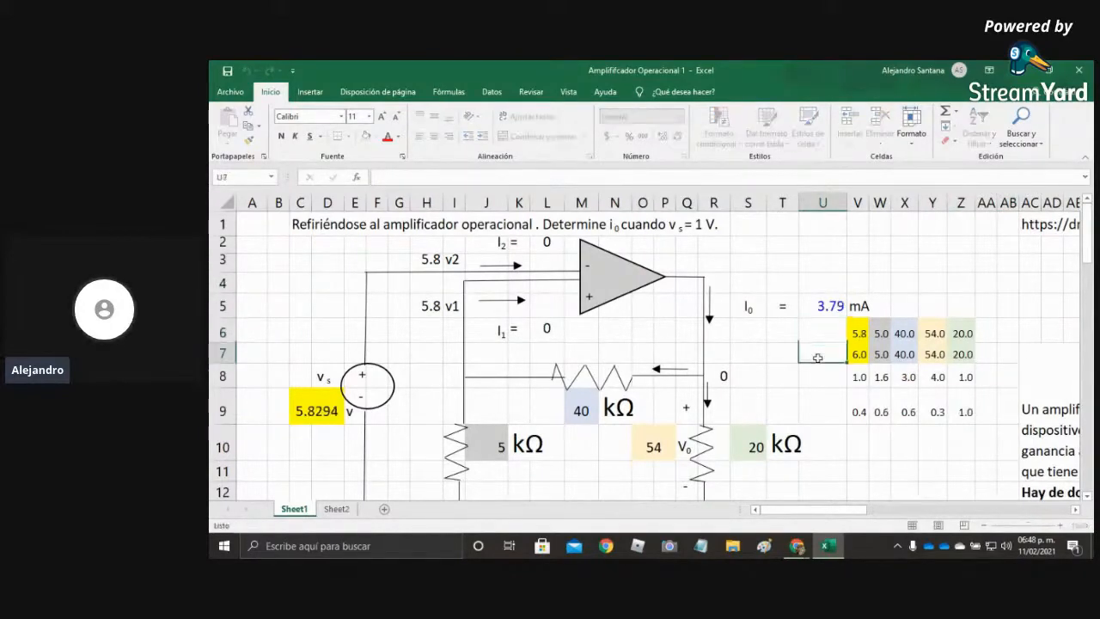
double_click(817, 333)
left_click(816, 370)
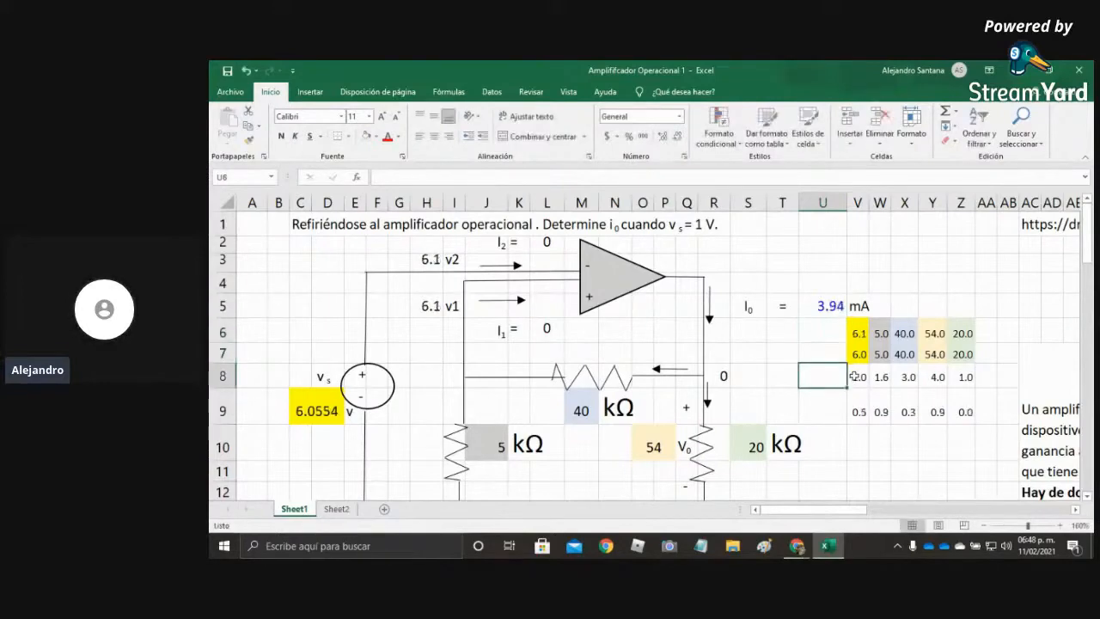
Inspect the source voltage chain: the reference in C9, the formula in V6, and the contents of V7, V8 and V9.
left_click(855, 376)
left_click(856, 408)
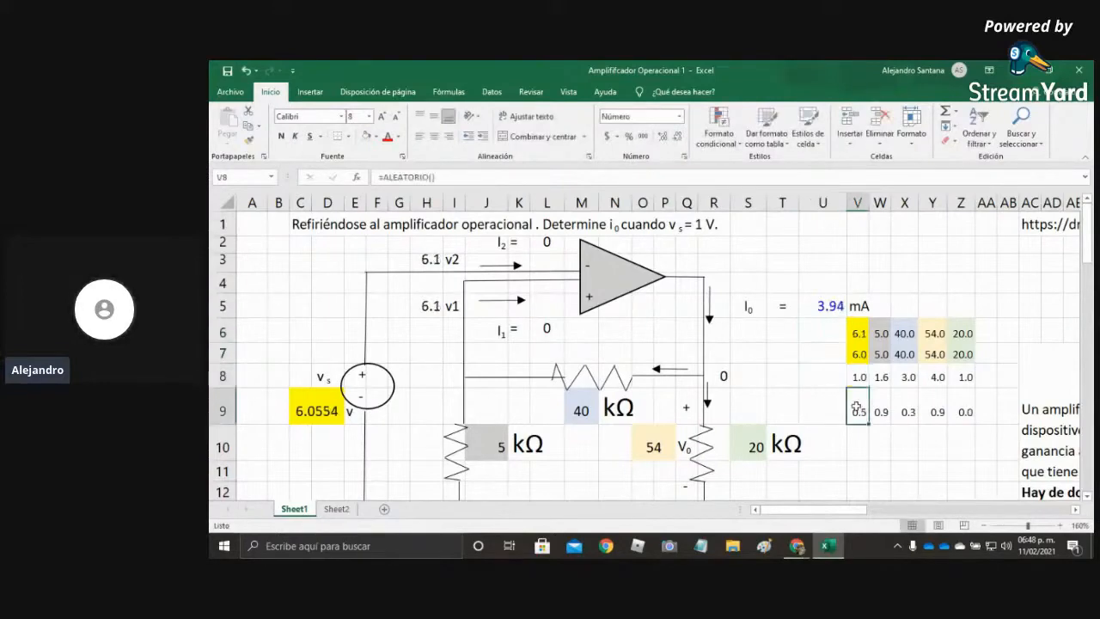
left_click(819, 406)
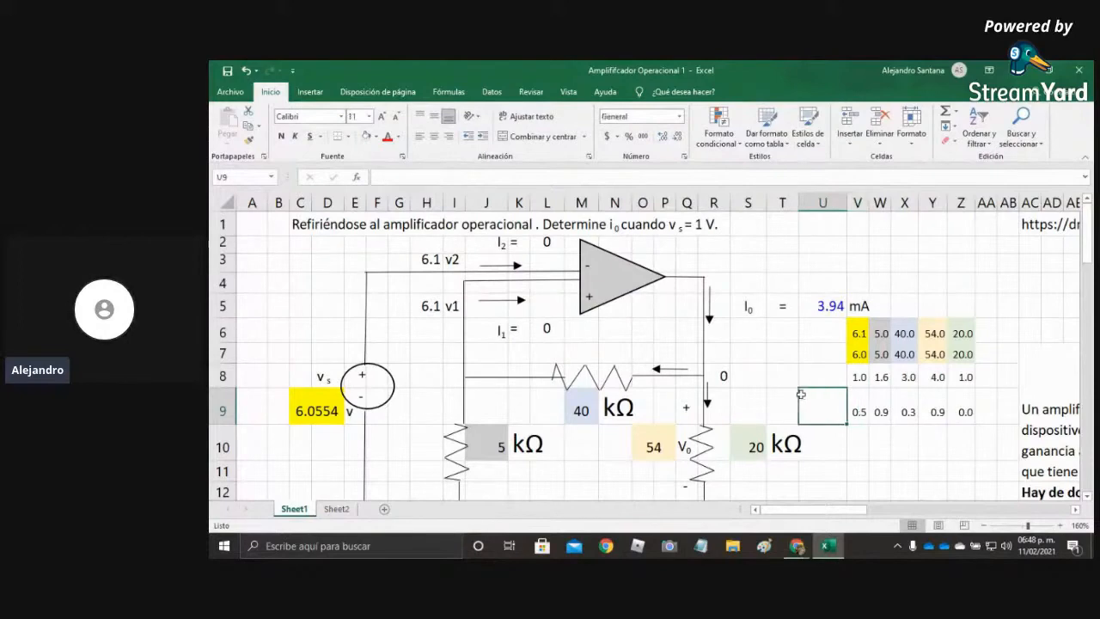
left_click(821, 334)
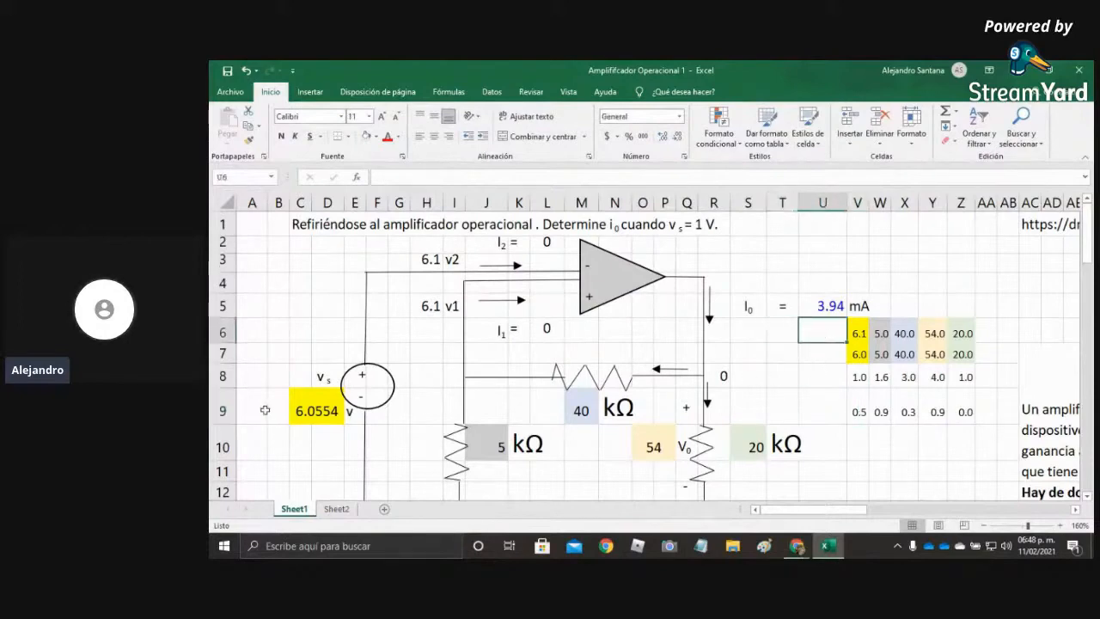
double_click(299, 410)
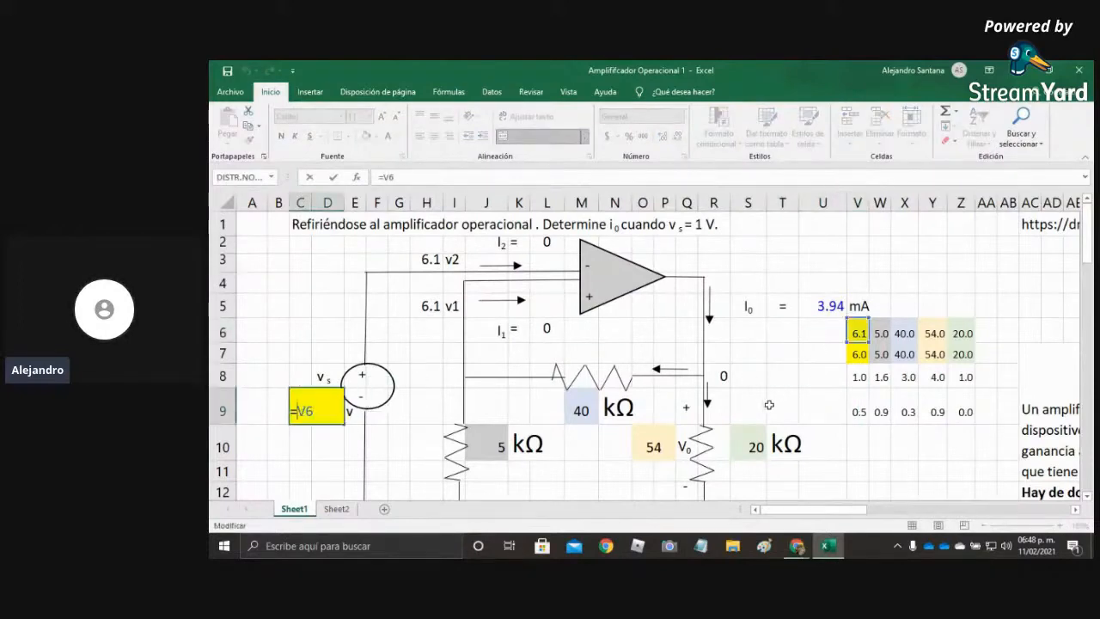
key("Escape")
left_click(816, 356)
double_click(853, 332)
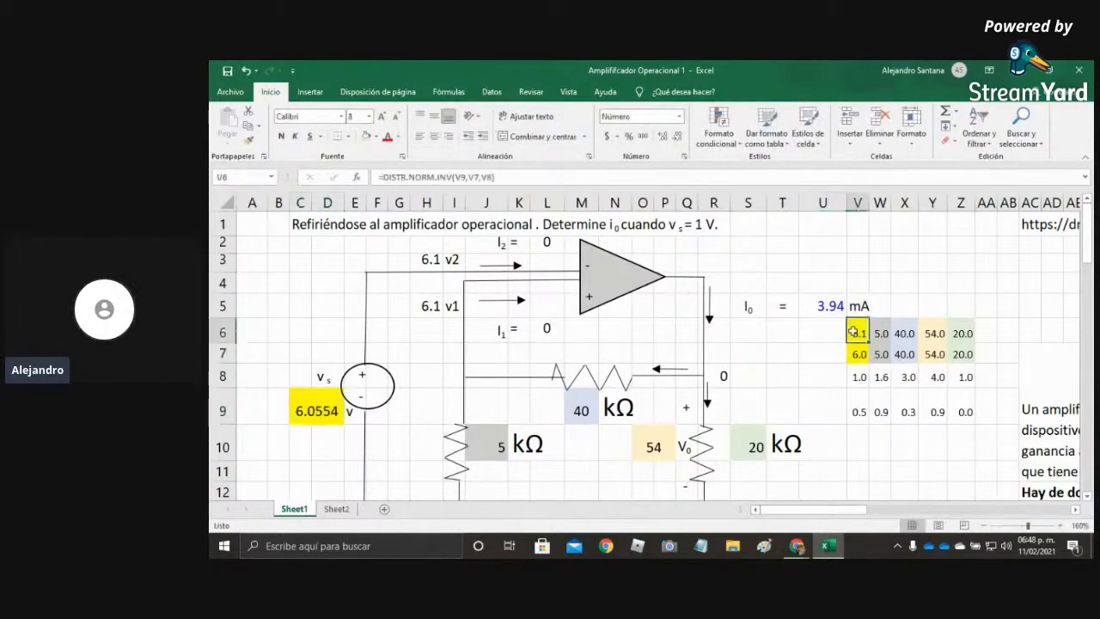
key("Escape")
left_click(860, 354)
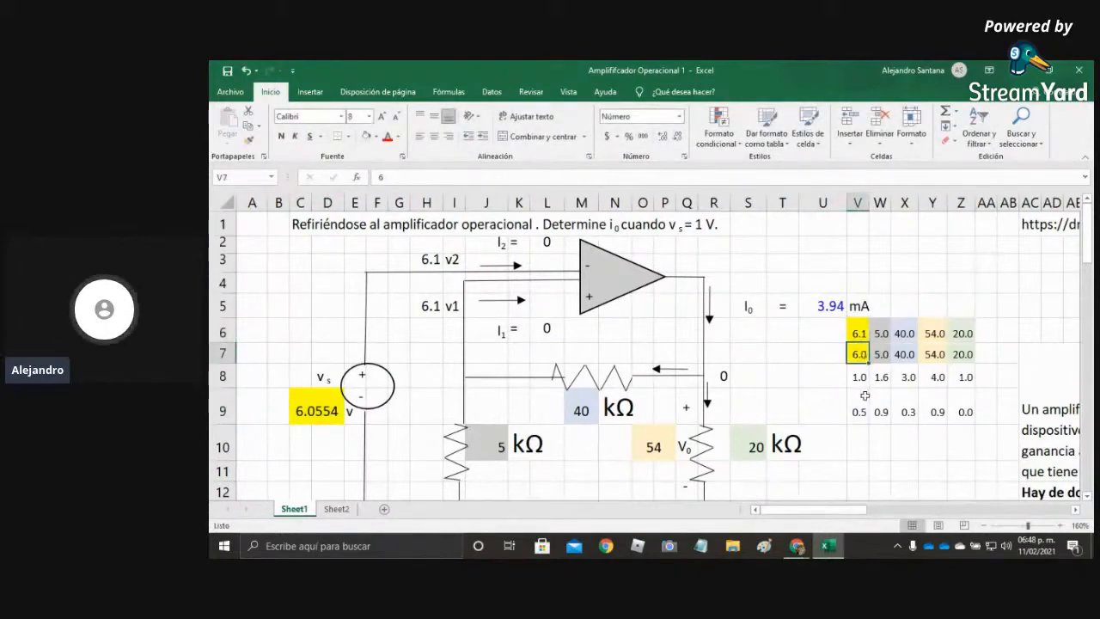
left_click(854, 377)
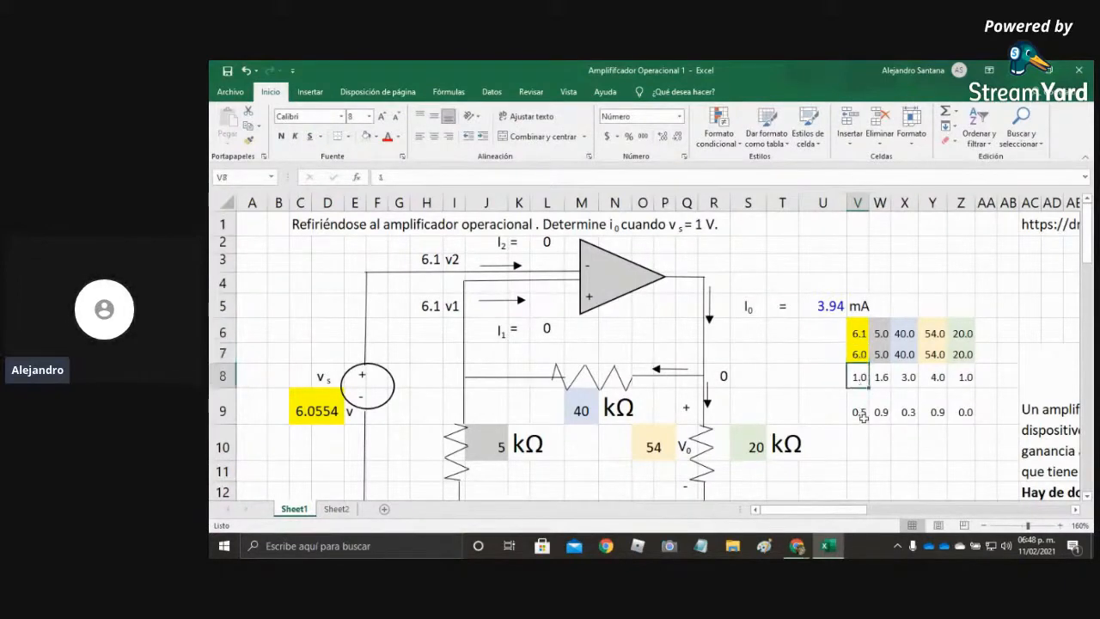
left_click(860, 412)
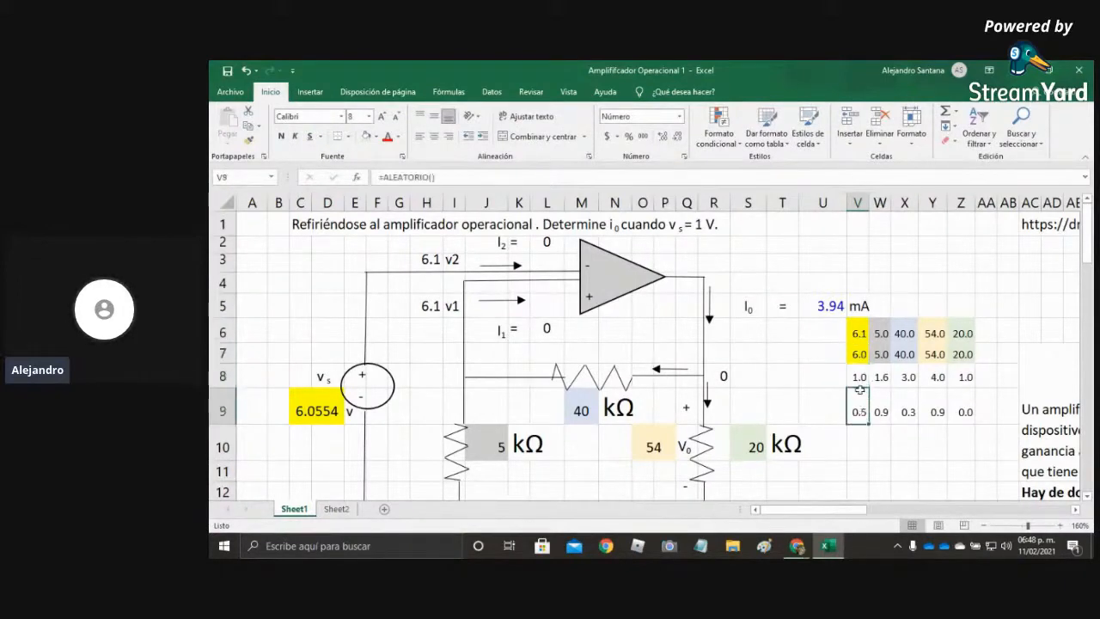
Fill the DISTR.NORM.INV formula from V6 across W6:Z6.
left_click(861, 341)
left_click_drag(870, 342, 965, 335)
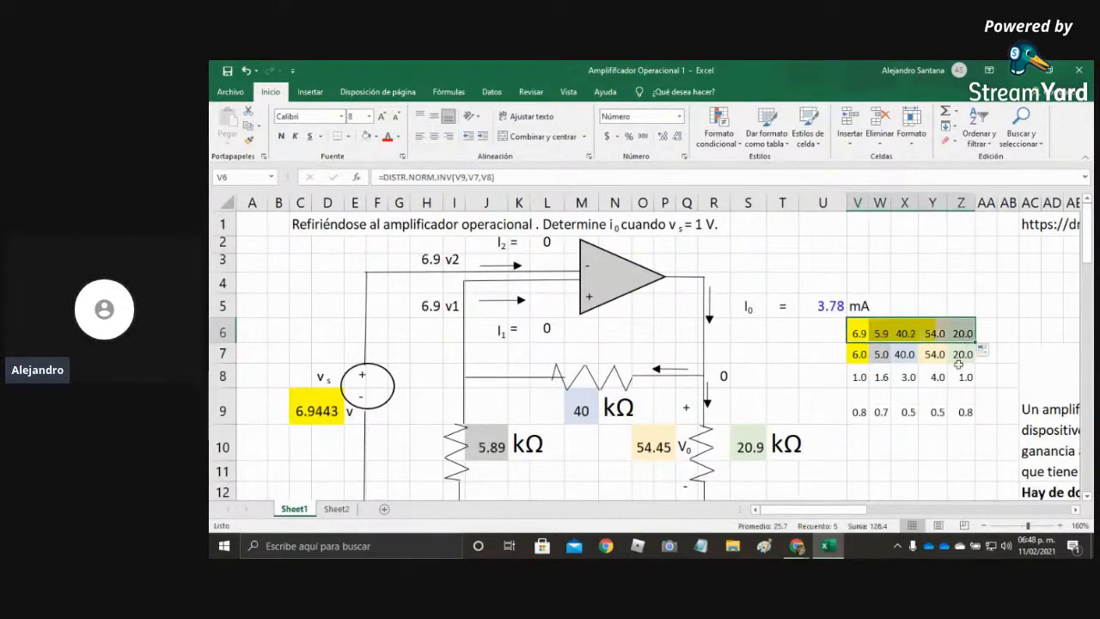
left_click(882, 336)
left_click(882, 357)
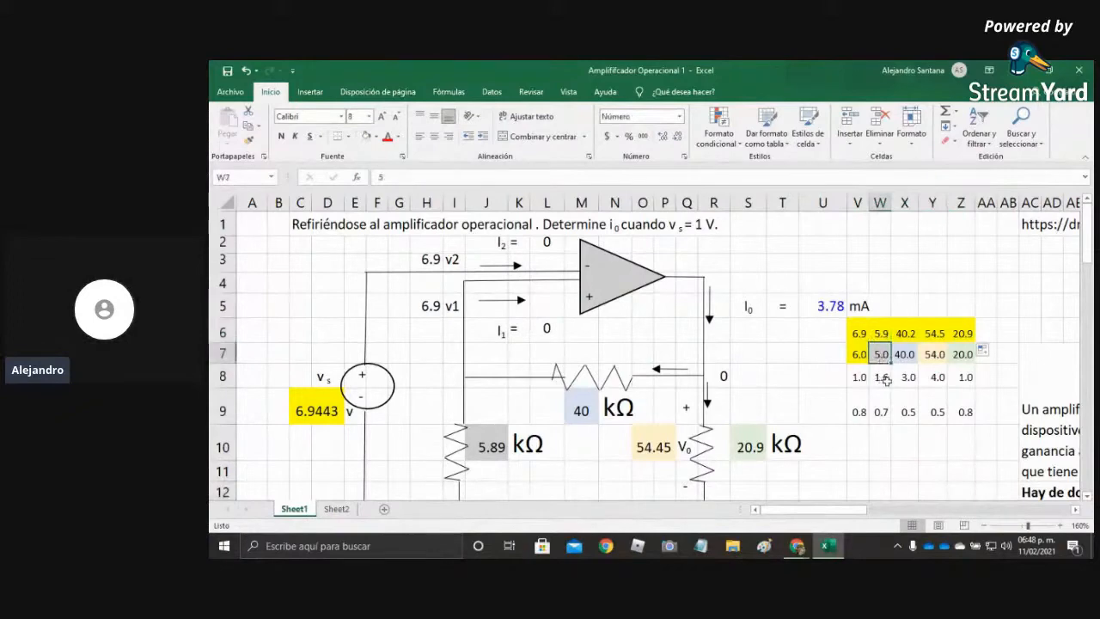
left_click(882, 334)
Copy the grey and blue cell formats from W7 and X7 onto W6 and X6 with Format Painter.
left_click(882, 356)
left_click(251, 137)
left_click(881, 333)
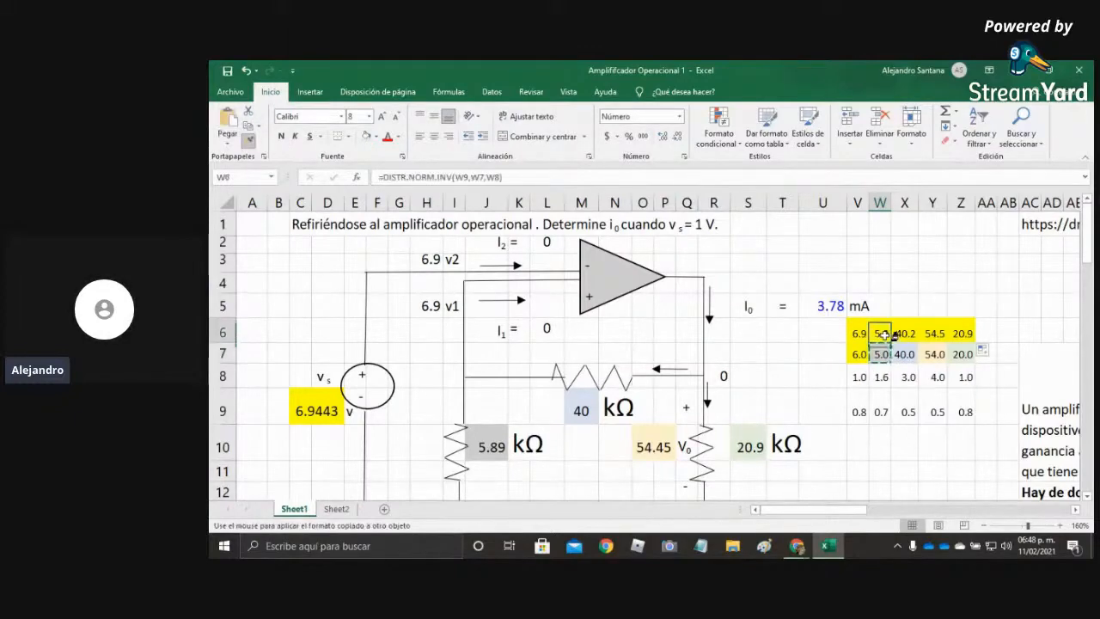
left_click(909, 358)
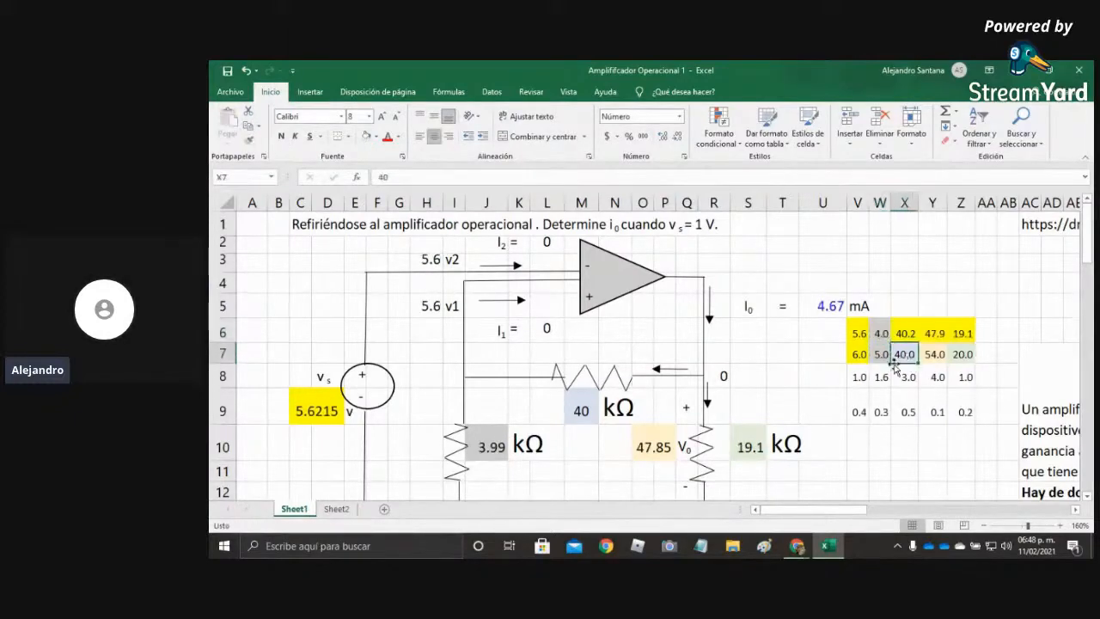
left_click(251, 140)
left_click(905, 333)
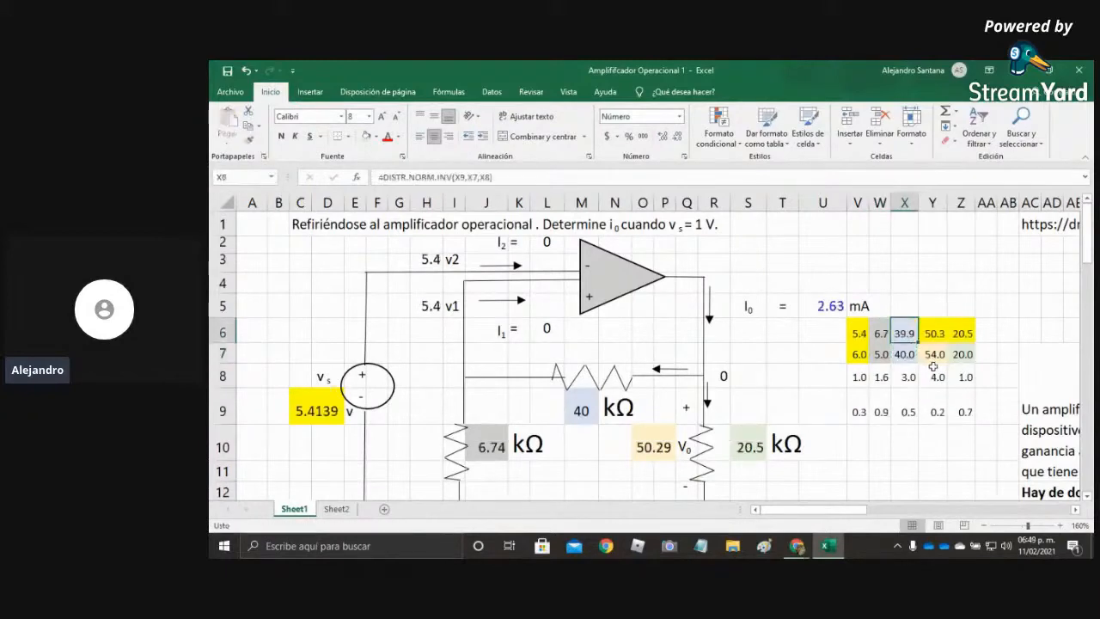
Copy the orange and green cell formats from Y7 and Z7 onto Y6 and Z6 with Format Painter.
left_click(935, 370)
left_click(935, 356)
left_click(251, 140)
left_click(935, 333)
left_click(963, 355)
left_click(251, 140)
left_click(963, 333)
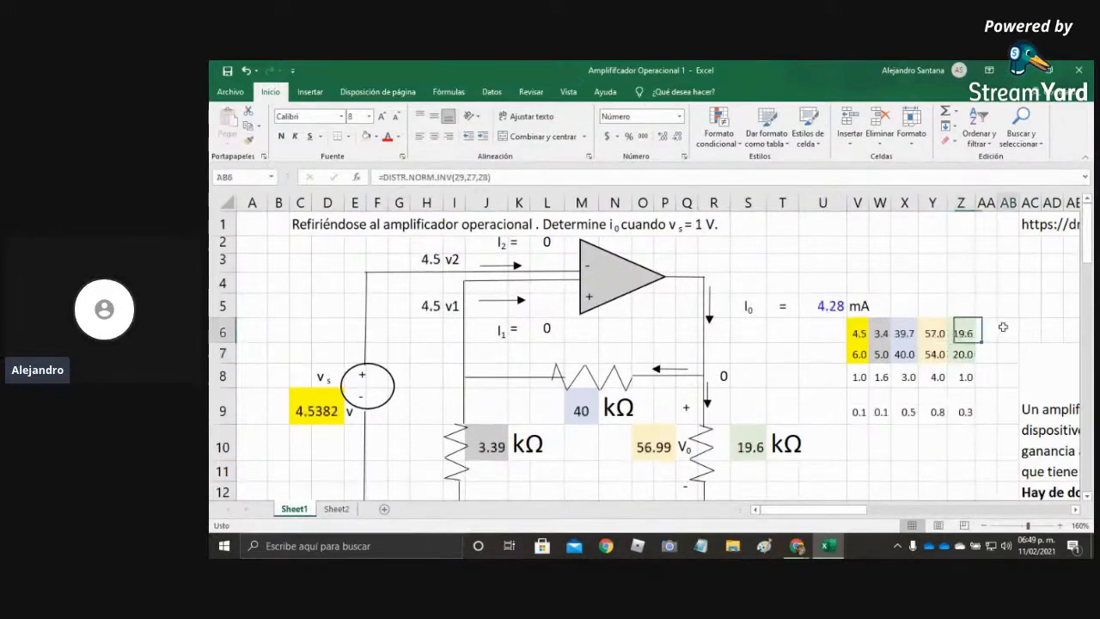
Recalculate the sheet by re-entering the empty cell X10 to check that all five circuit inputs vary randomly.
left_click(928, 437)
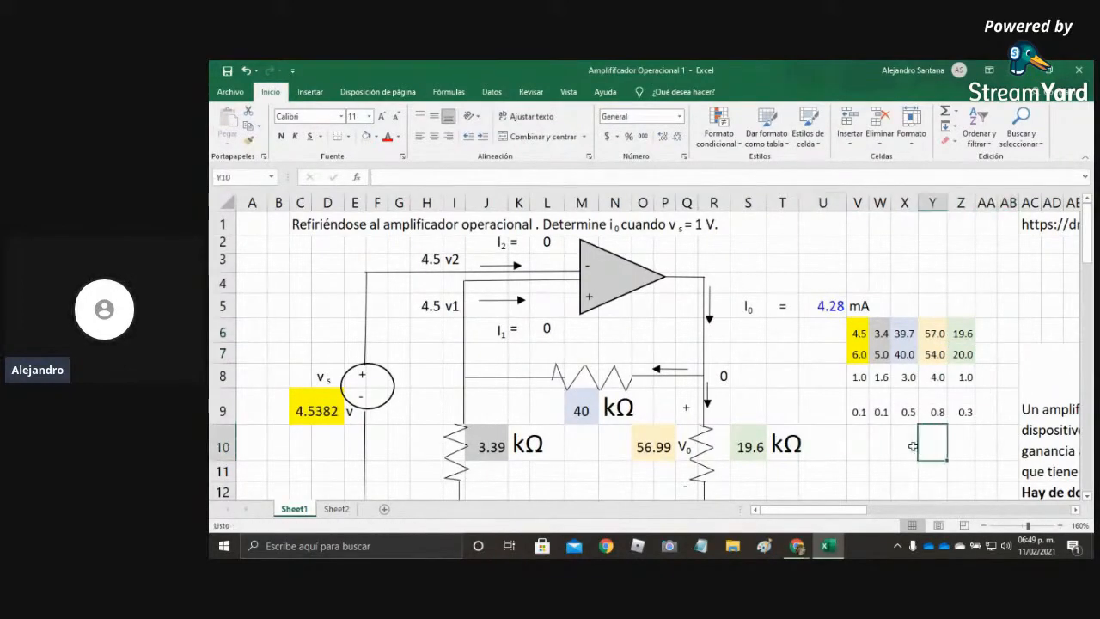
double_click(904, 446)
left_click(898, 470)
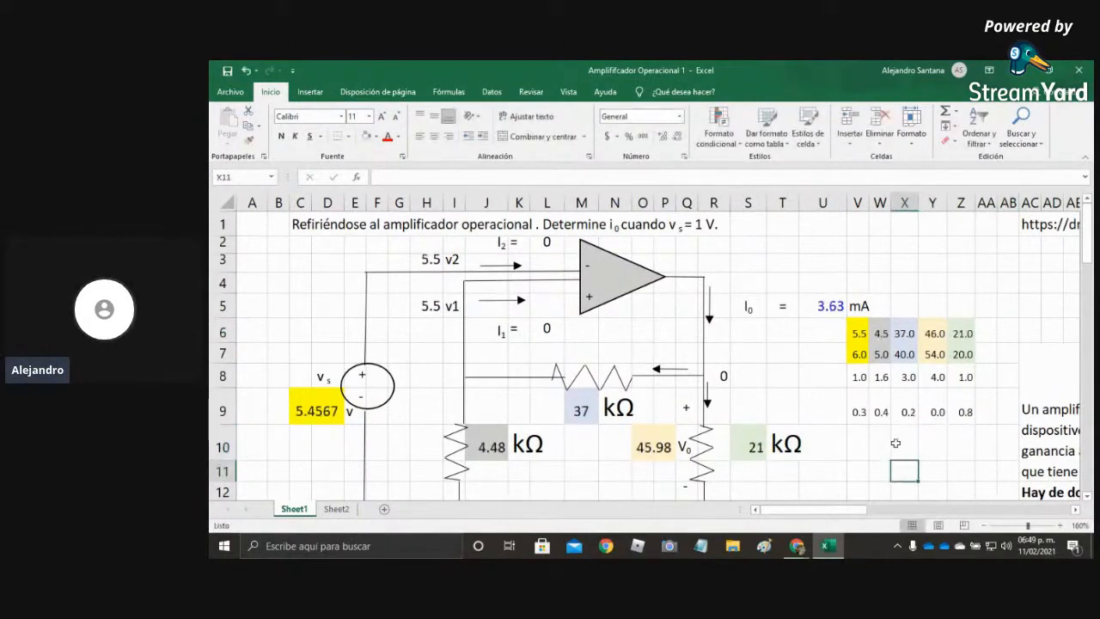
Recalculate the sheet repeatedly by re-entering empty cells in row 10 to compare how the random inputs and I₀ vary.
double_click(895, 444)
left_click(879, 455)
double_click(896, 446)
left_click(880, 449)
double_click(906, 447)
left_click(884, 449)
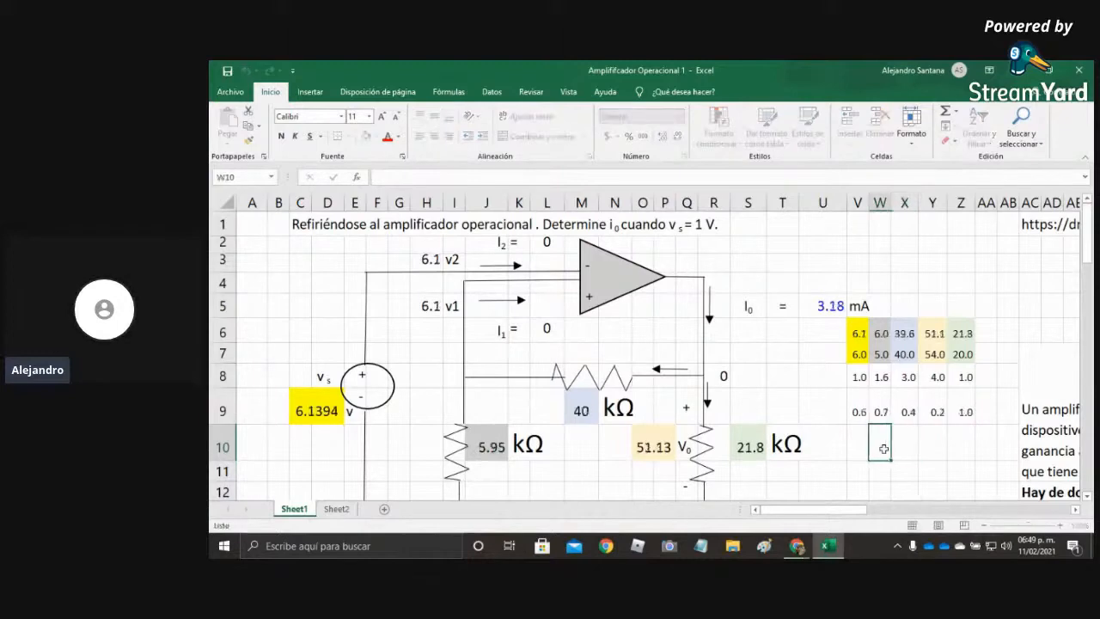
double_click(905, 447)
left_click(871, 450)
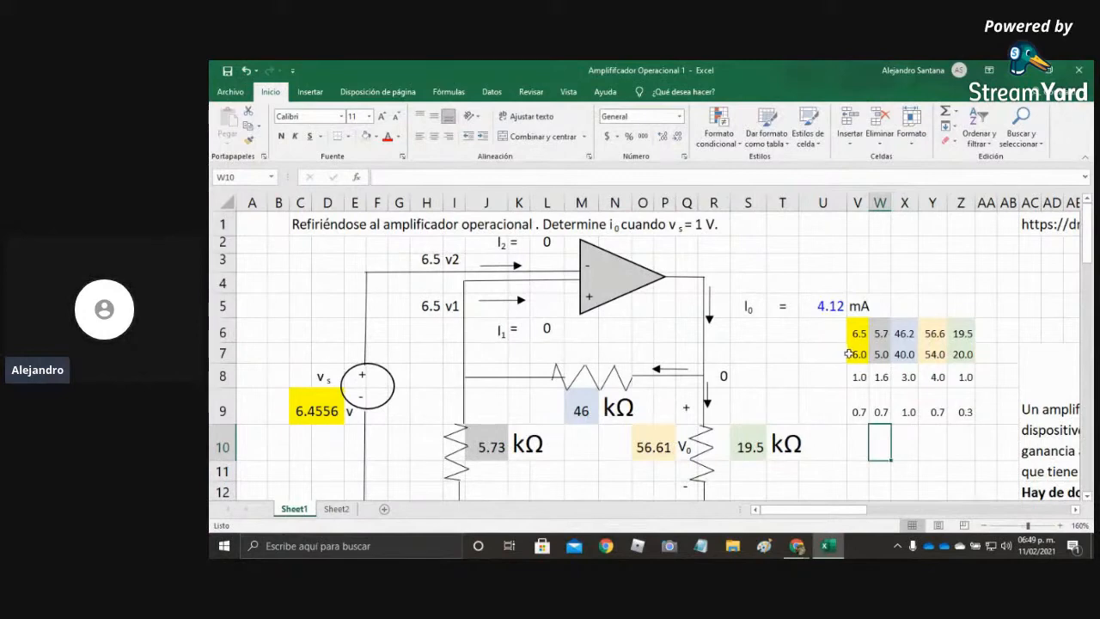
left_click(851, 354)
left_click_drag(856, 334, 968, 331)
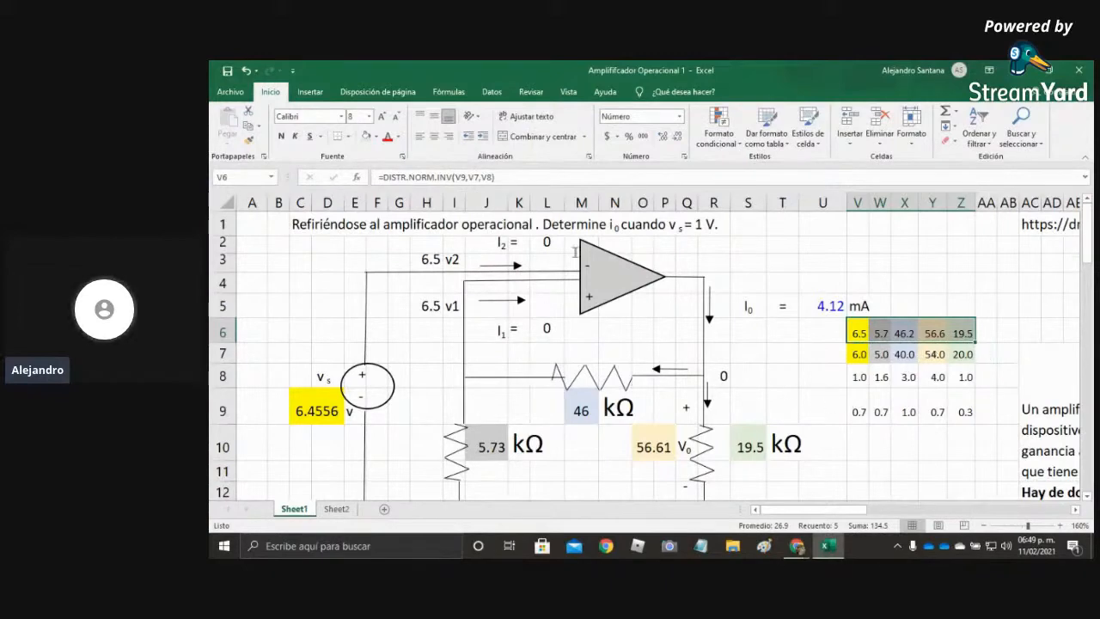
left_click(399, 138)
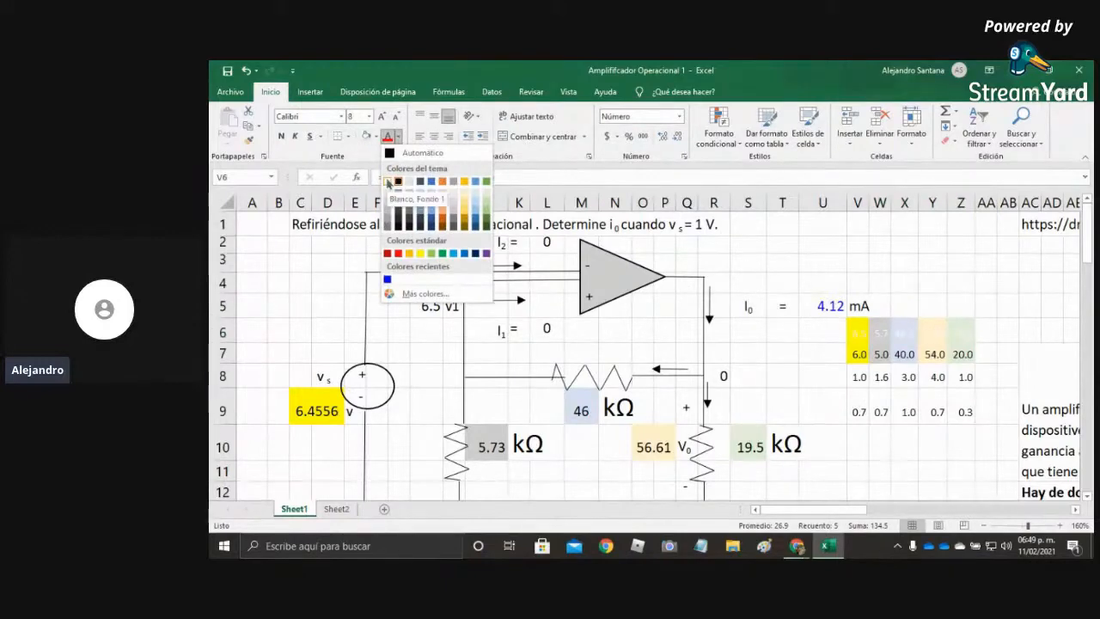
left_click(914, 280)
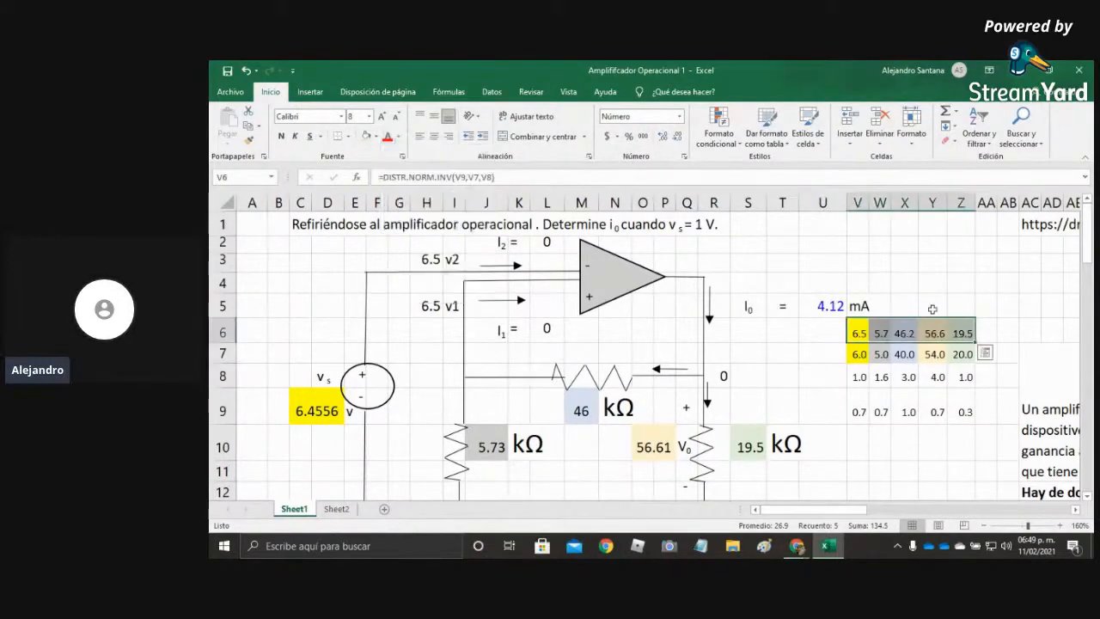
Hide the values in V8:Z9 by giving them a white font and a light grey fill.
left_click_drag(860, 377, 966, 413)
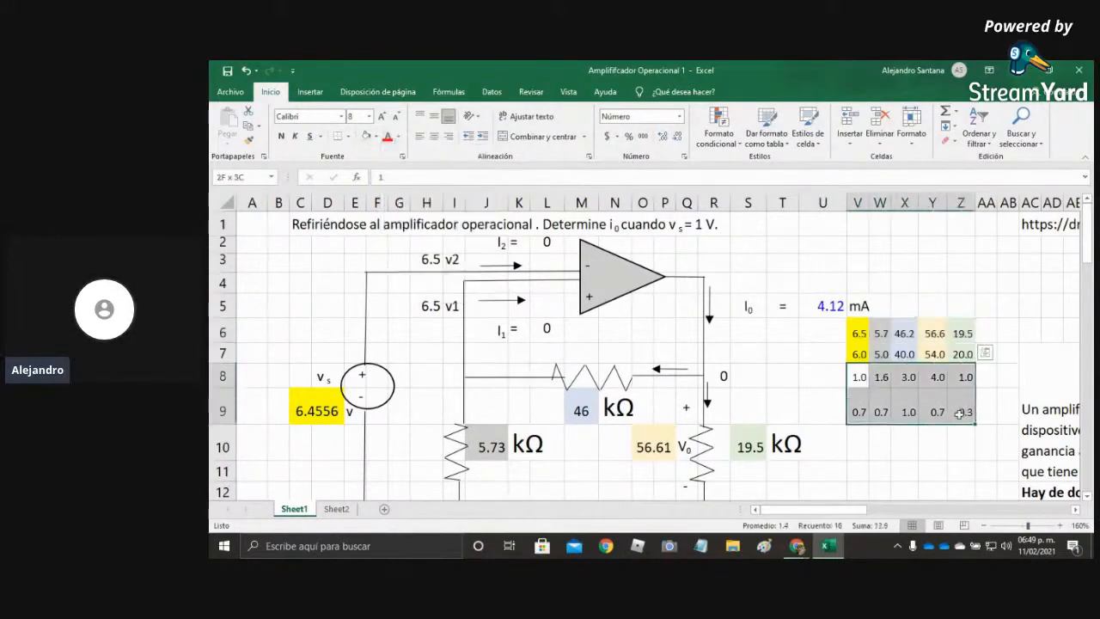
left_click(397, 140)
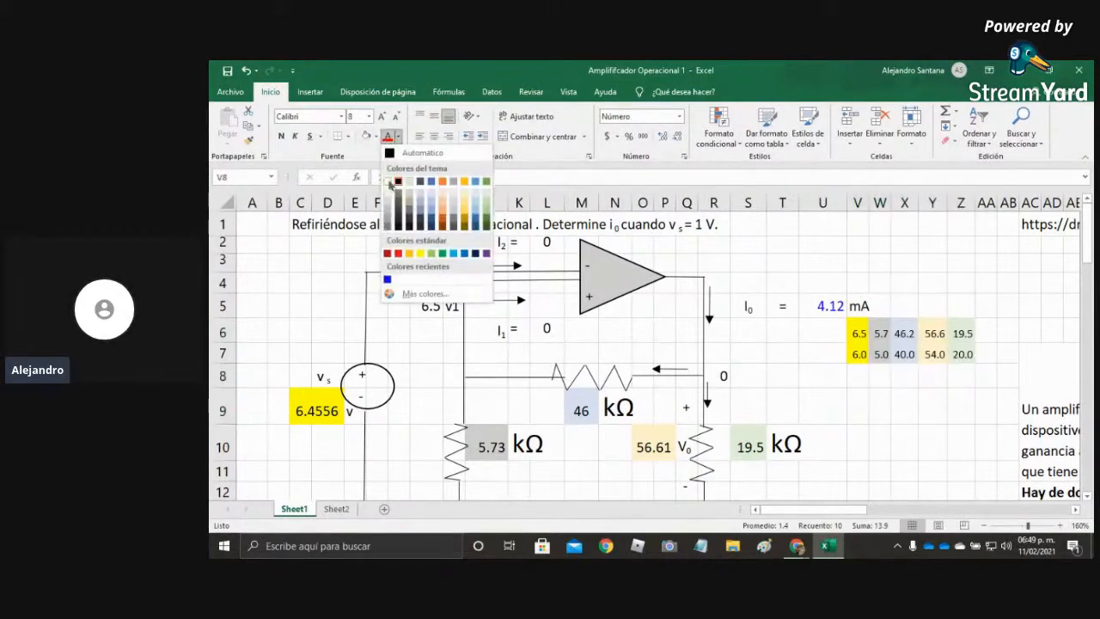
left_click(391, 183)
left_click(376, 135)
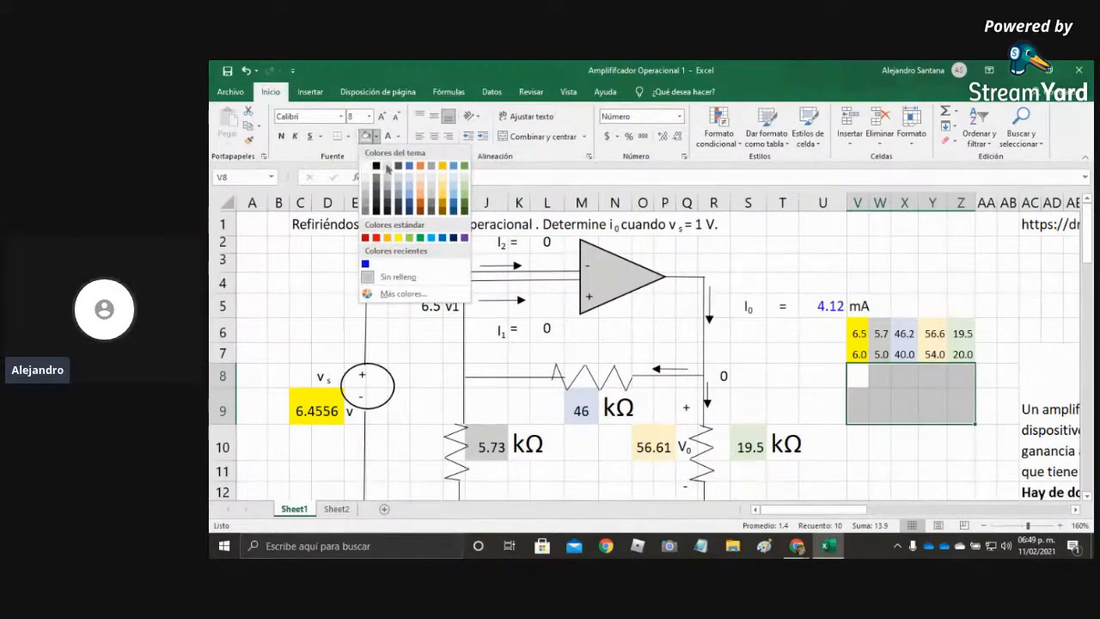
left_click(360, 177)
left_click(904, 471)
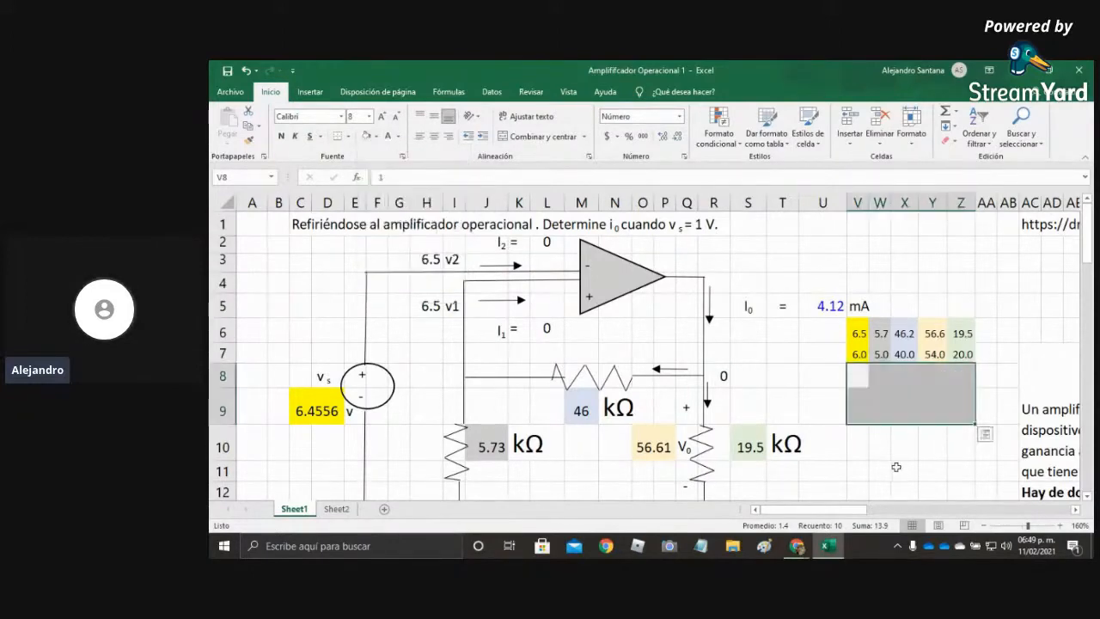
Apply all borders to the coloured input cells V6:Z7.
left_click(858, 354)
left_click(883, 357)
left_click(904, 355)
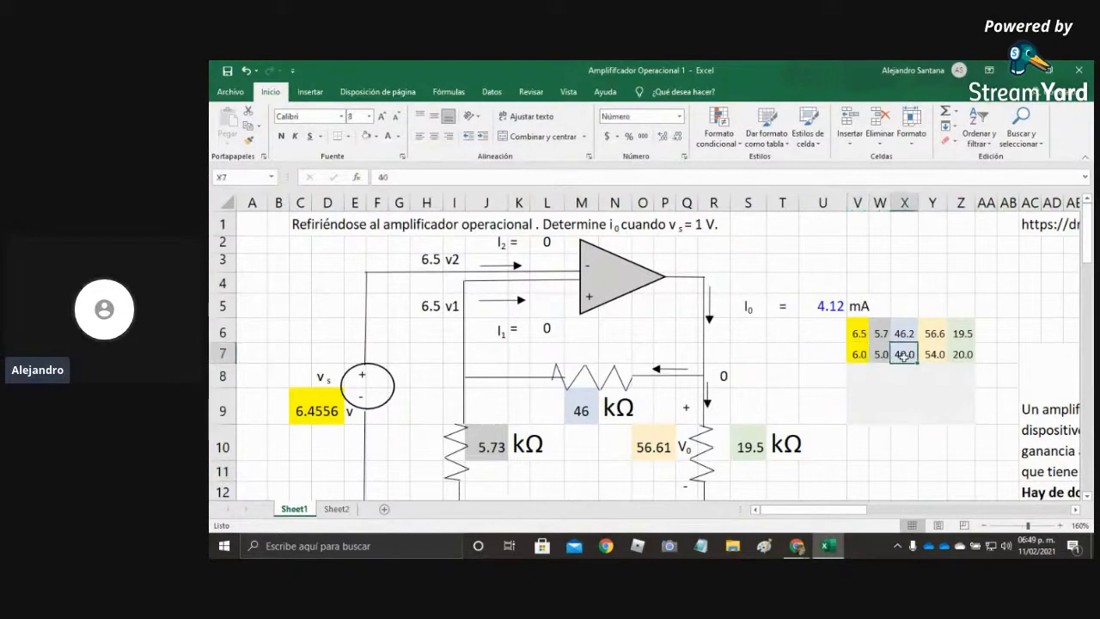
left_click(855, 353)
left_click_drag(855, 353, 961, 334)
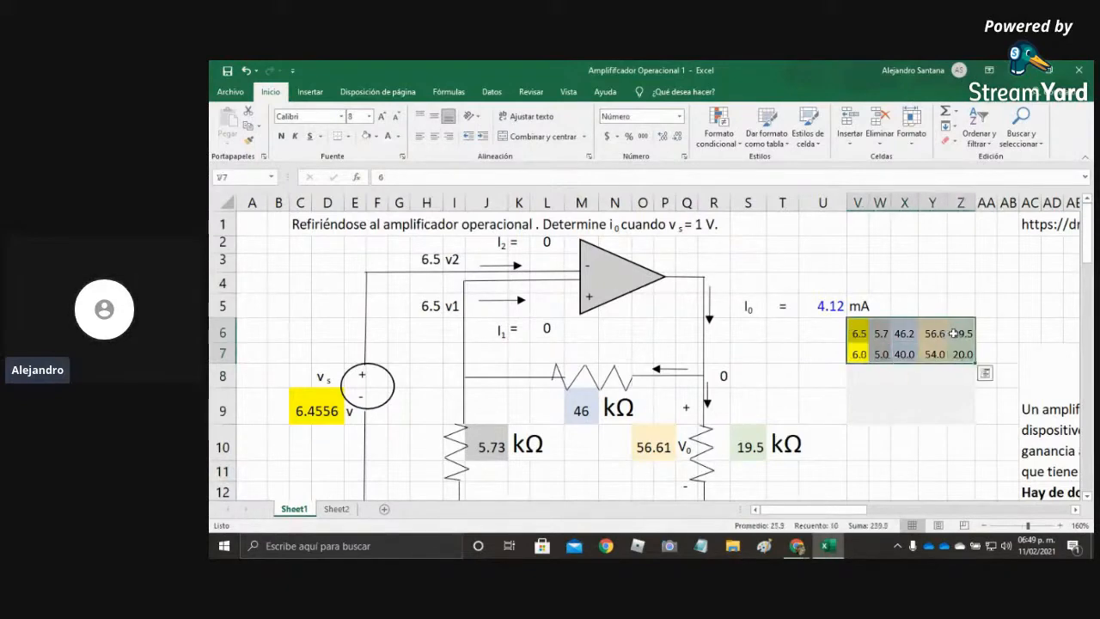
left_click(349, 137)
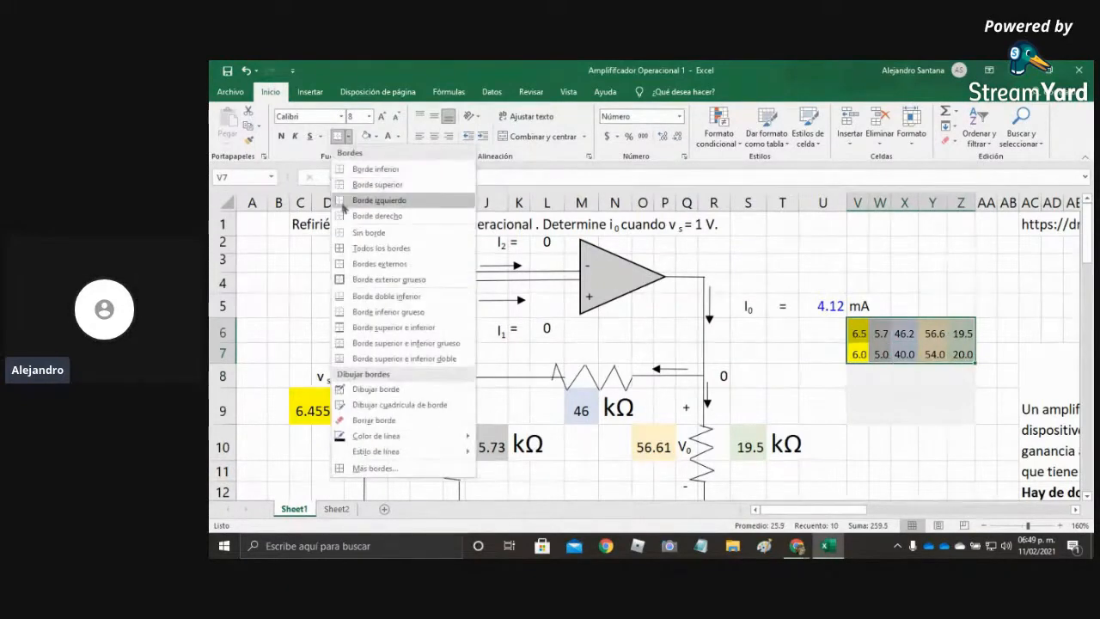
left_click(370, 247)
left_click(1000, 301)
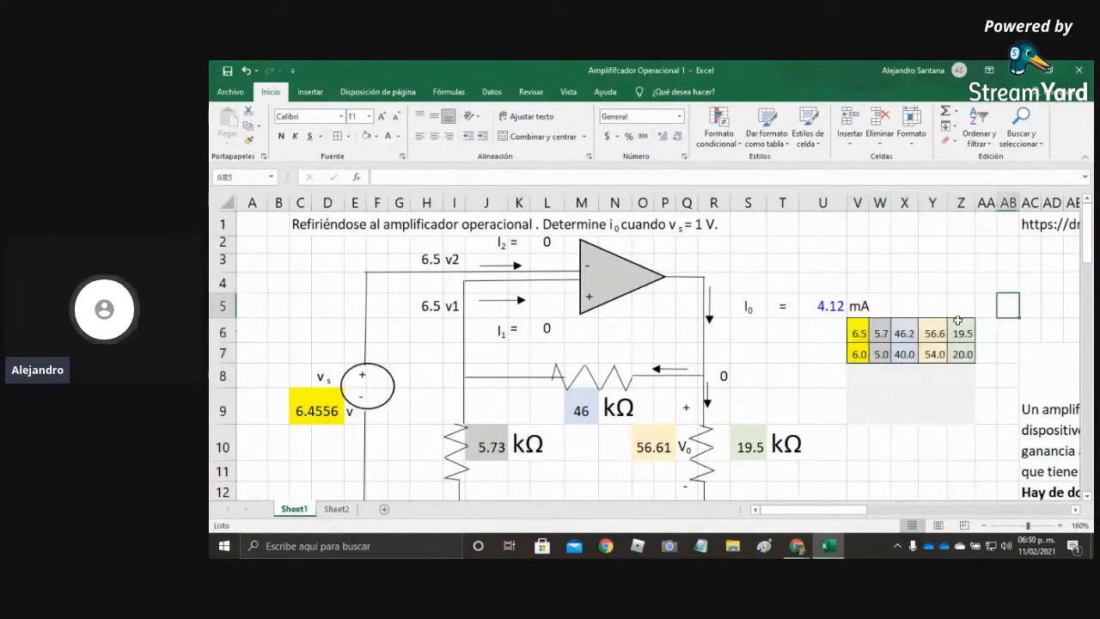
scroll(546, 345, "down", 2)
scroll(583, 340, "up", 2)
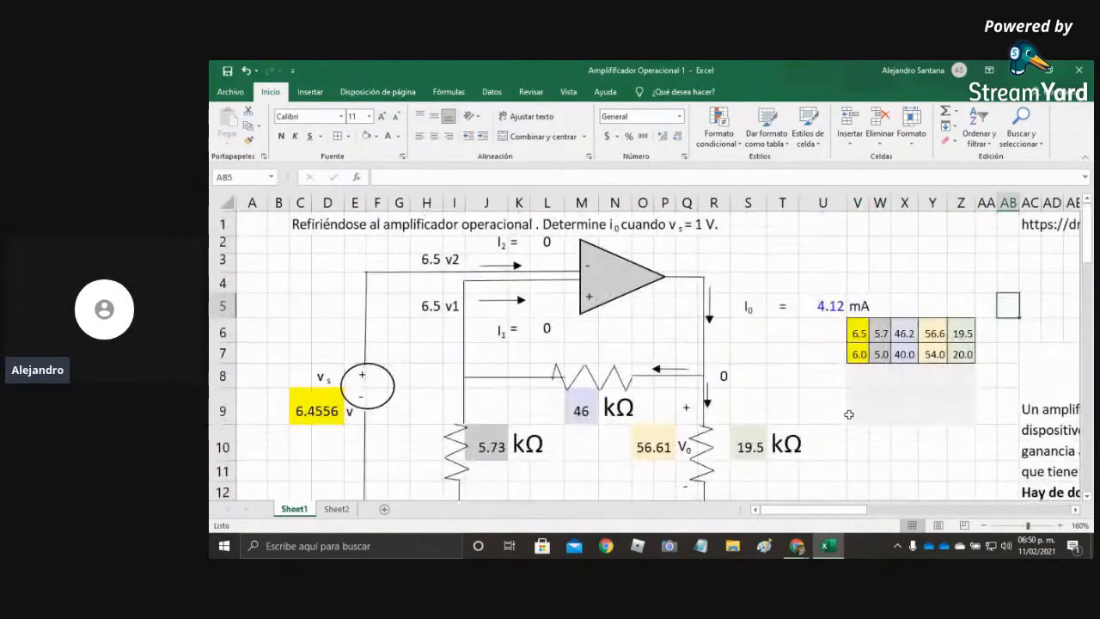
Recalculate the sheet from the empty cell U2 to generate a new set of random circuit inputs.
left_click(821, 241)
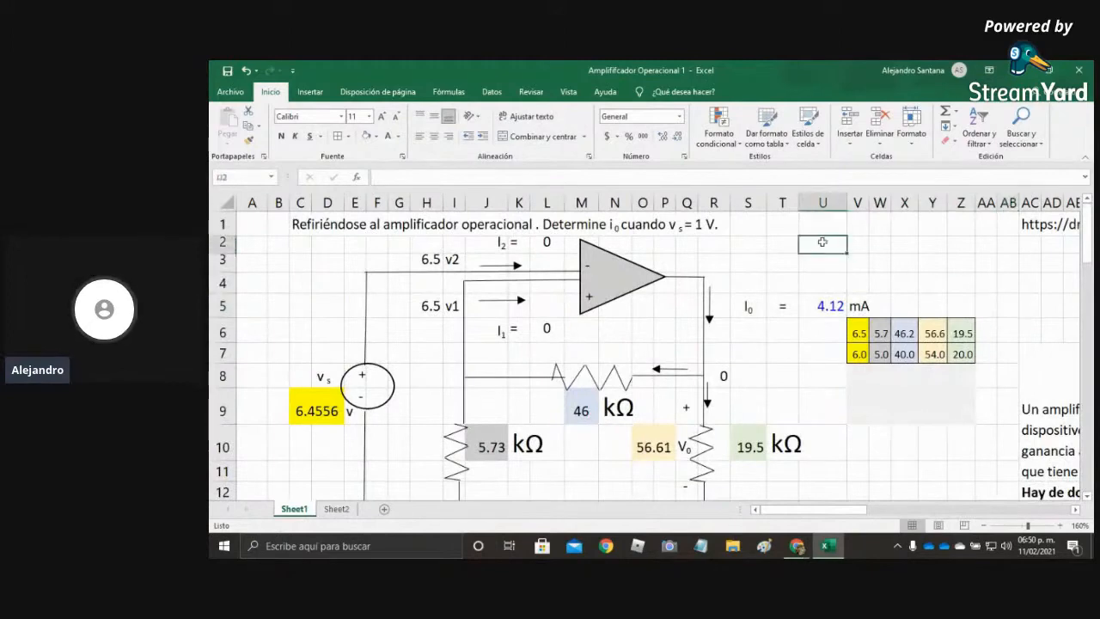
type("0")
key("Tab")
left_click(821, 242)
key("Tab")
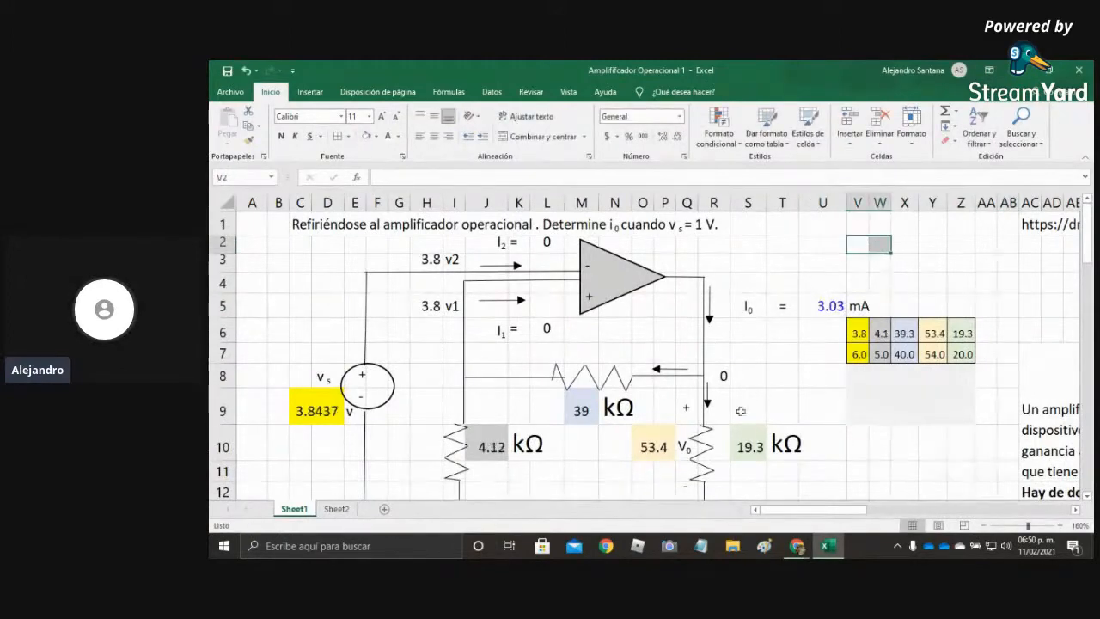
left_click(827, 282)
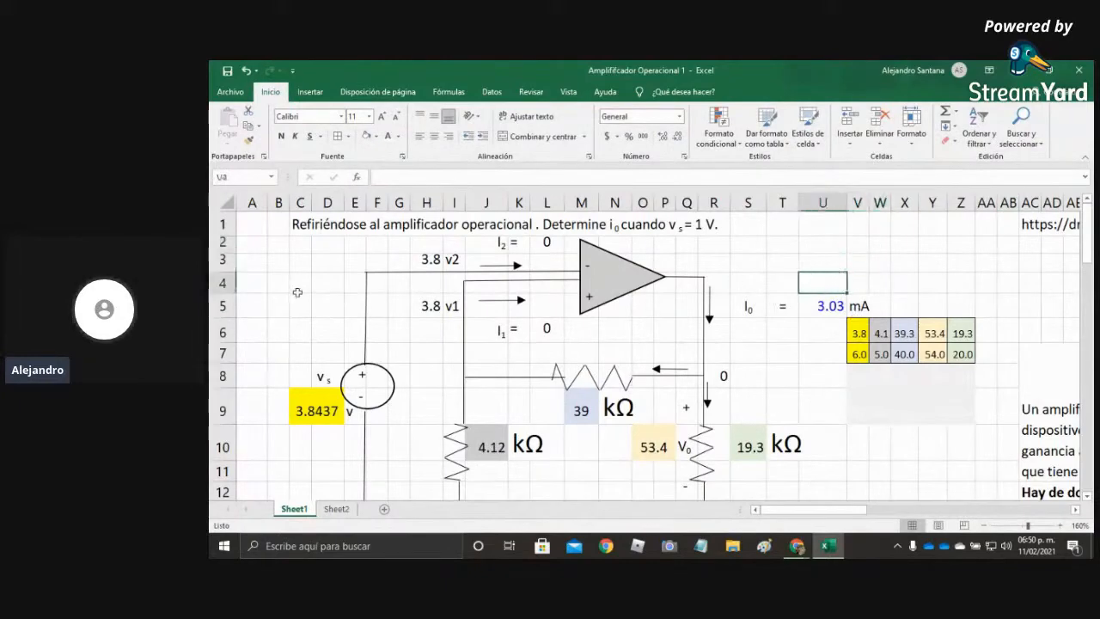
left_click(334, 304)
left_click(294, 277)
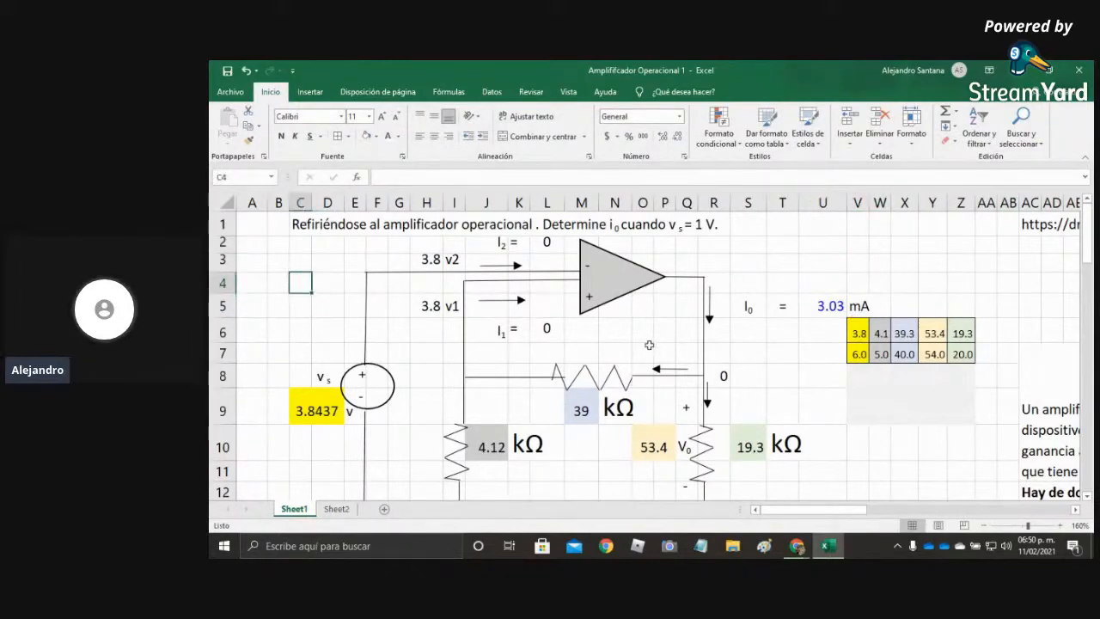
scroll(612, 368, "down", 1)
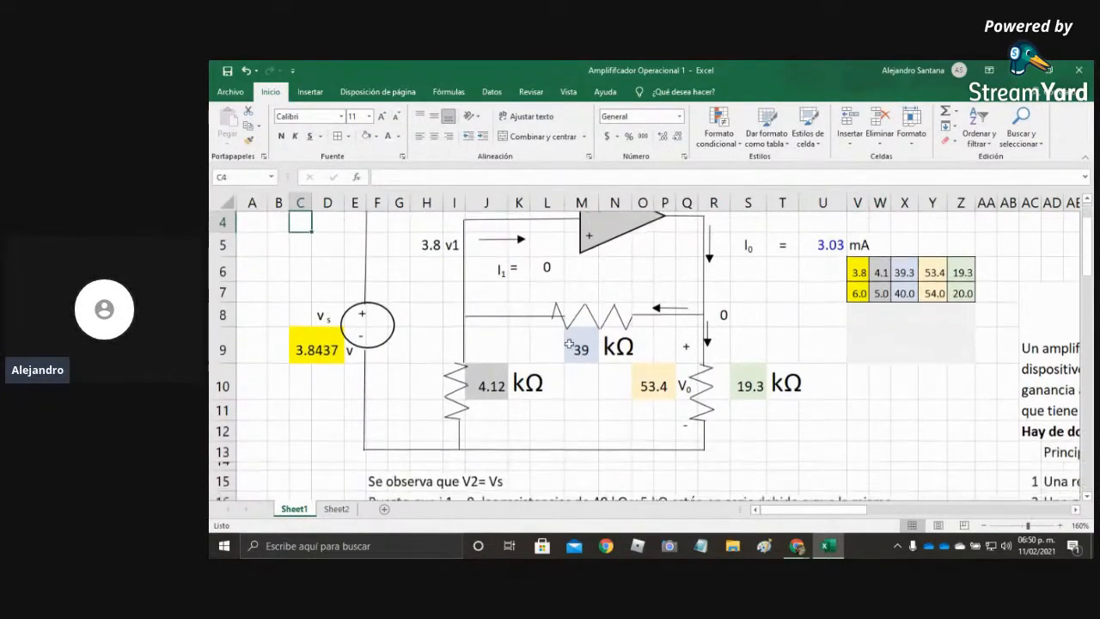
scroll(571, 343, "up", 1)
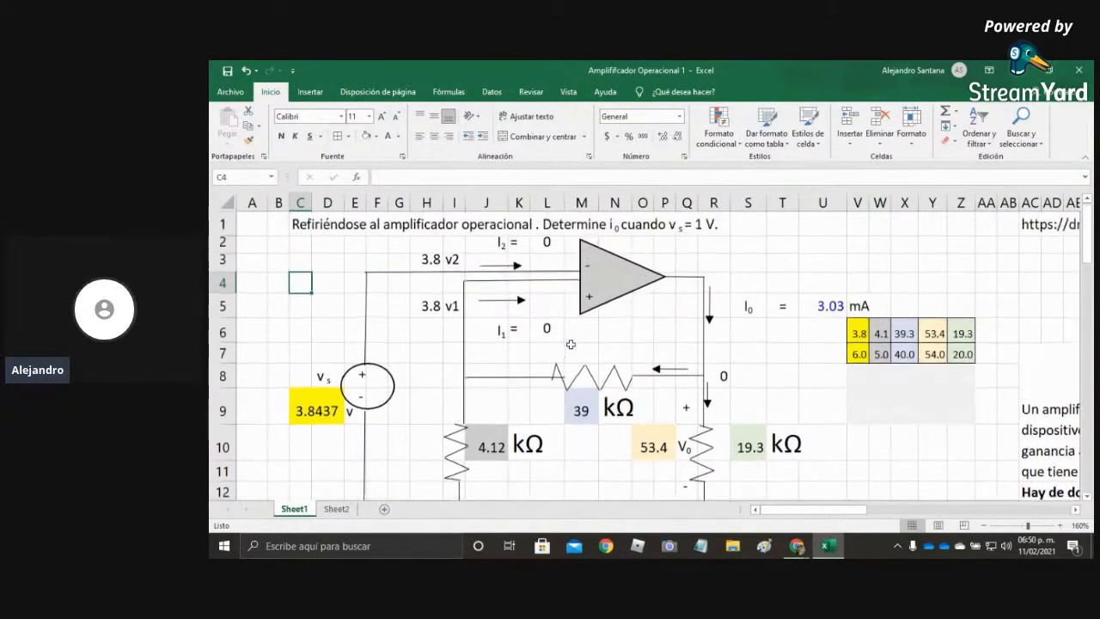
Save the workbook to the Escritorio folder as Amplififcador Operacional 1 v2, in the Libro de Excel habilitado para macros format.
left_click(230, 92)
left_click(281, 270)
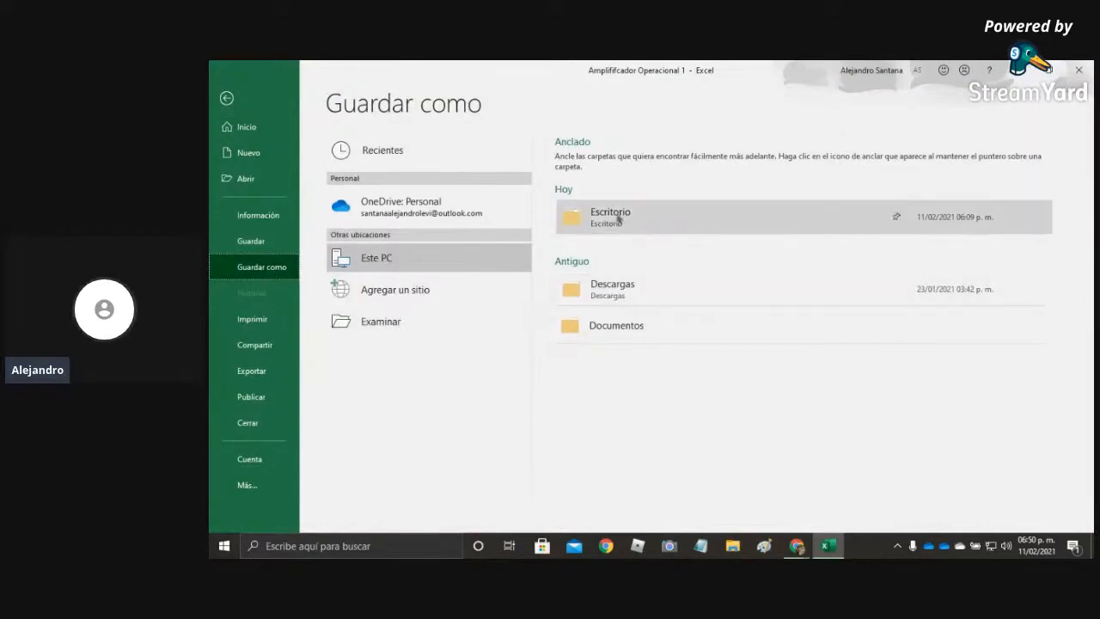
left_click(614, 216)
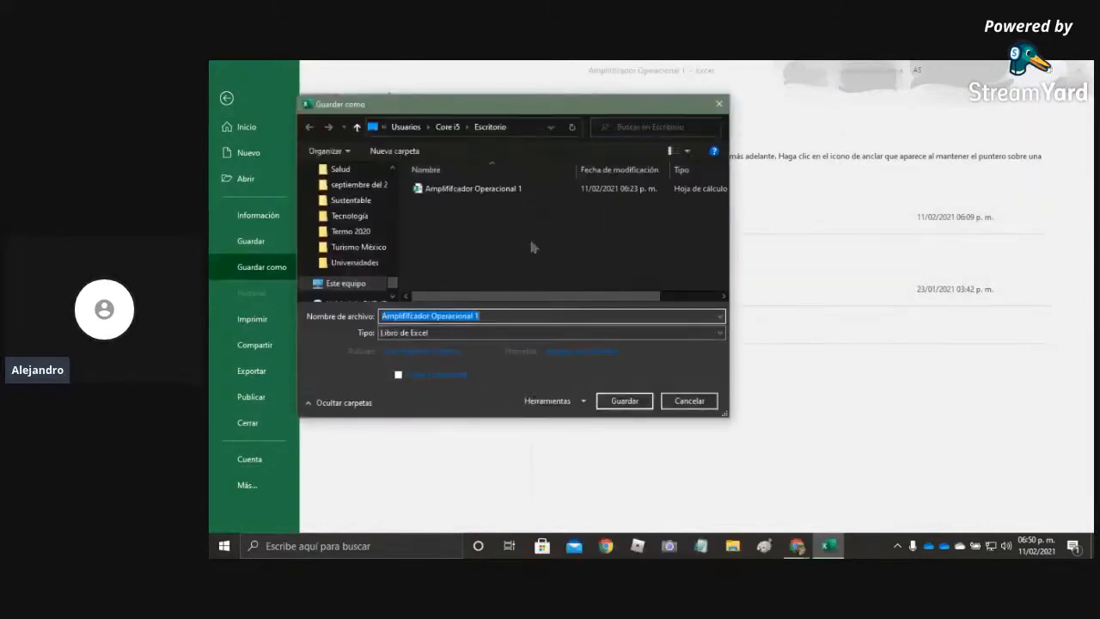
left_click_drag(541, 106, 595, 124)
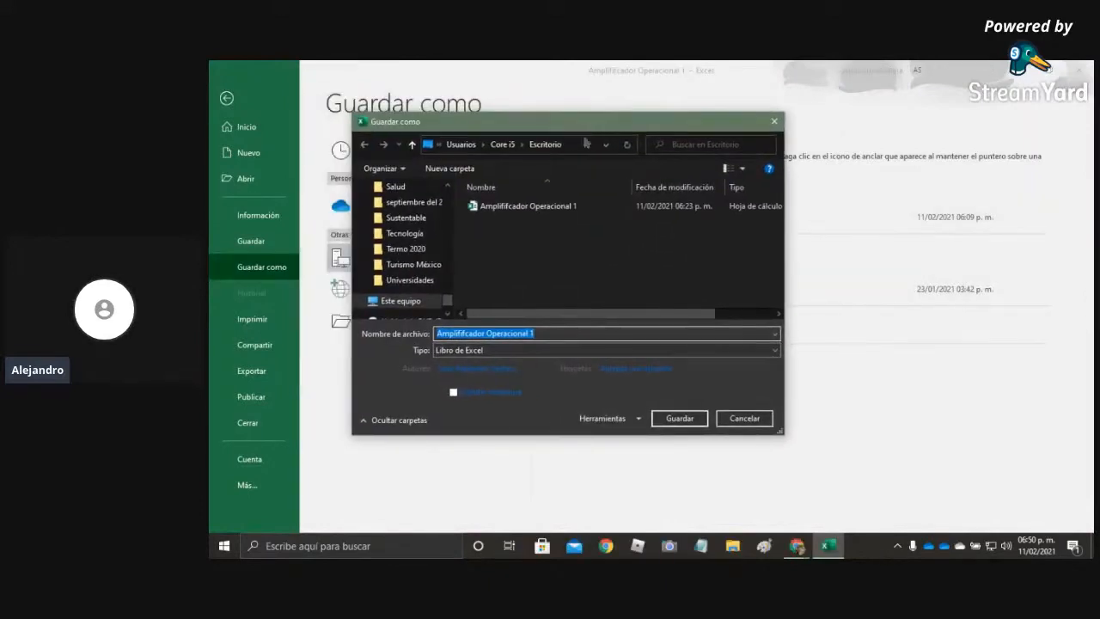
left_click(551, 334)
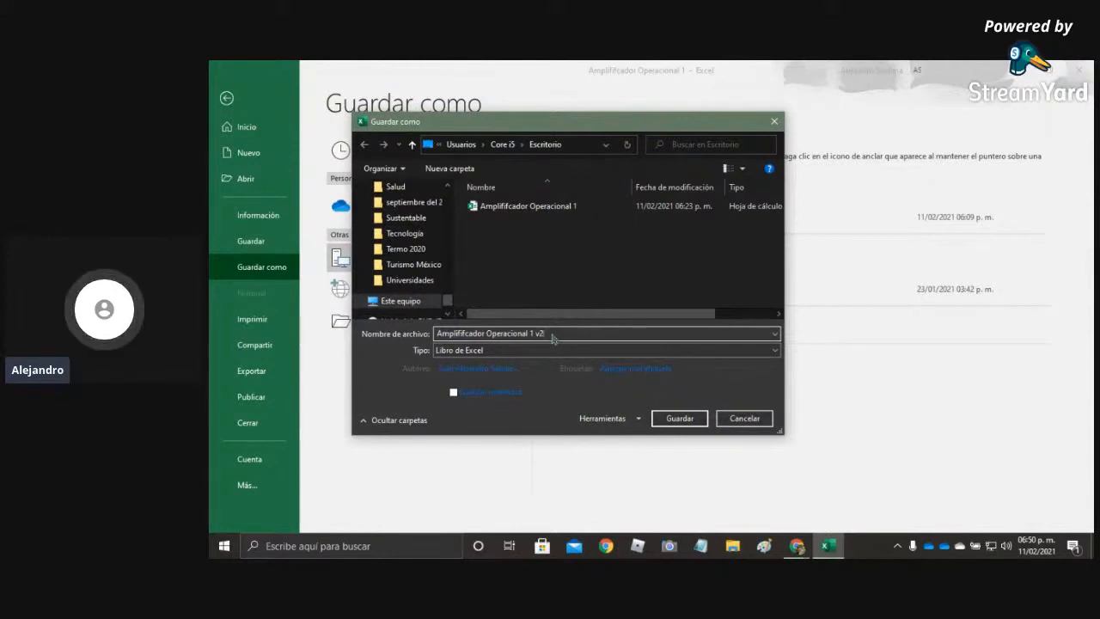
left_click(553, 351)
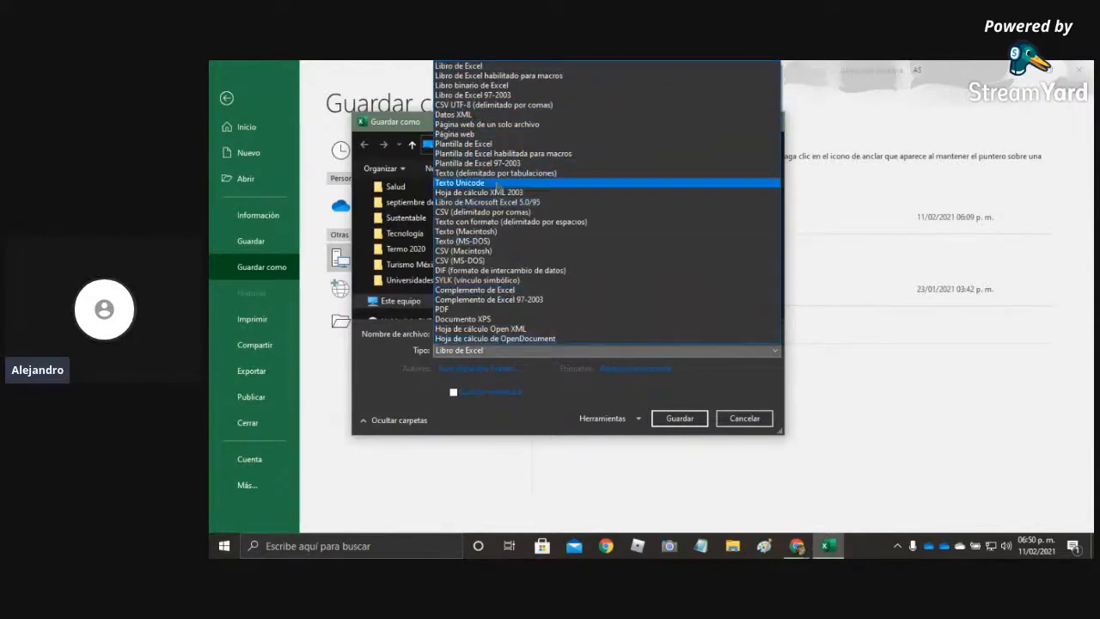
left_click(541, 76)
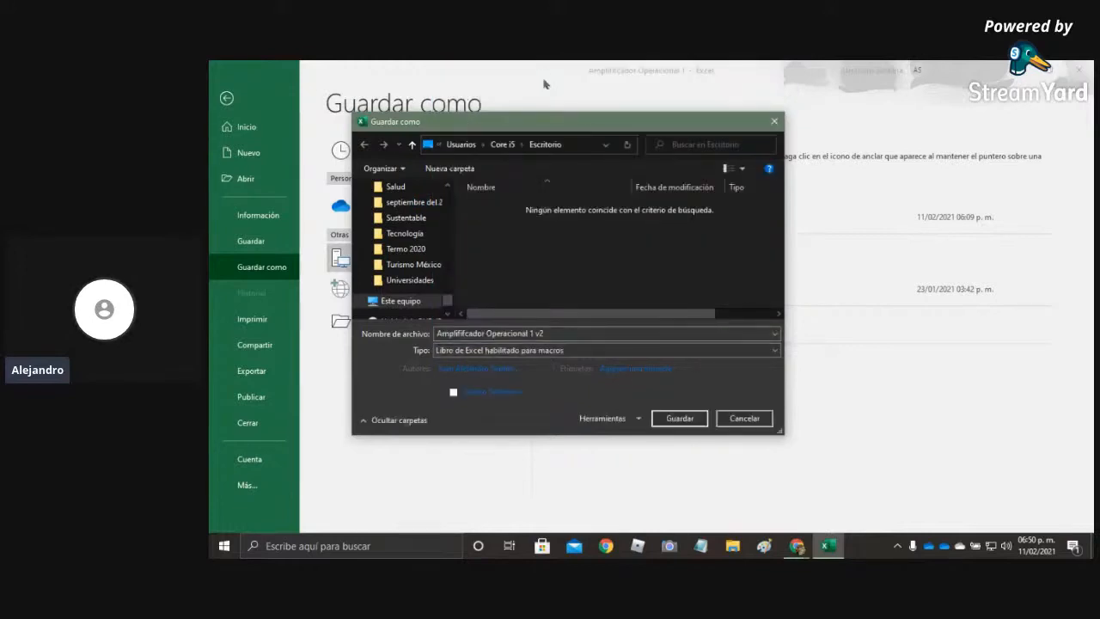
left_click(688, 420)
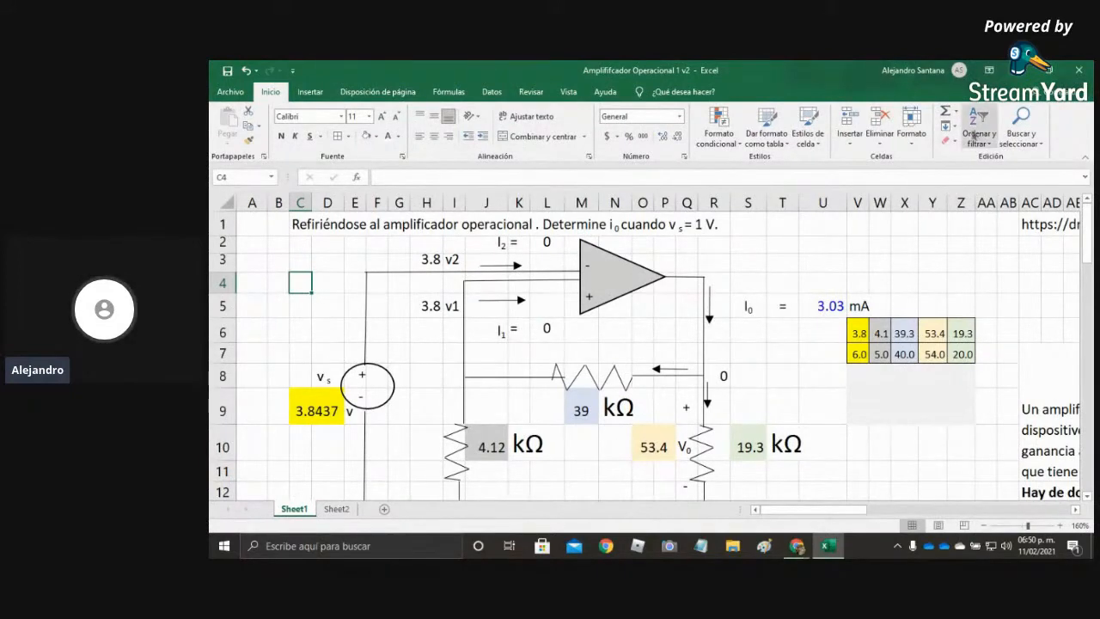
Switch to Chrome in a maximized window and search Google for the author's full name.
key("super+d")
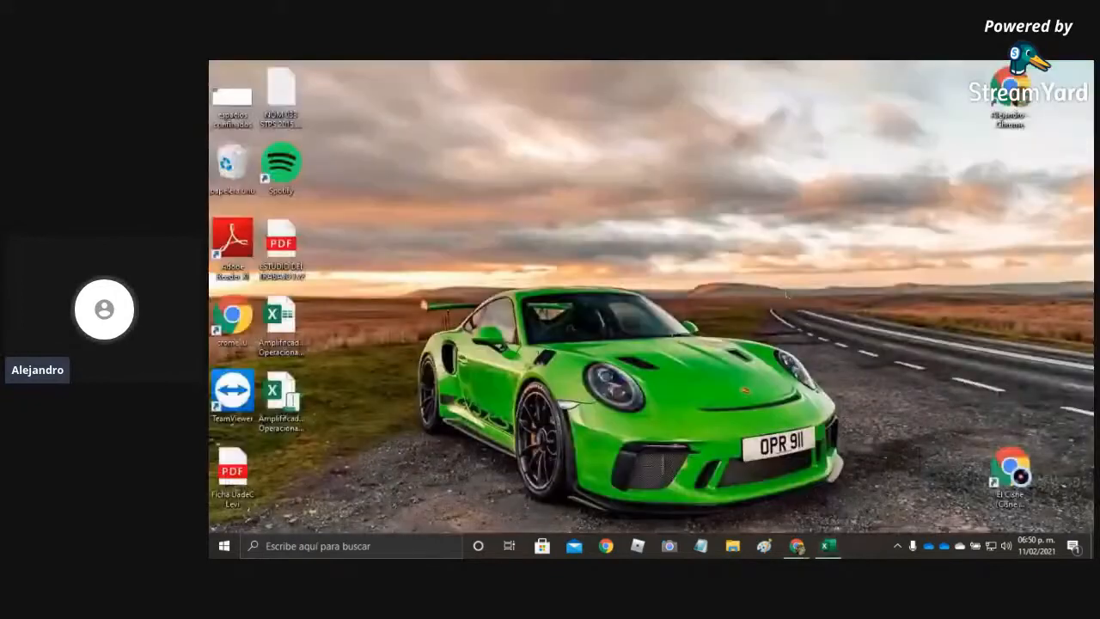
left_click(605, 546)
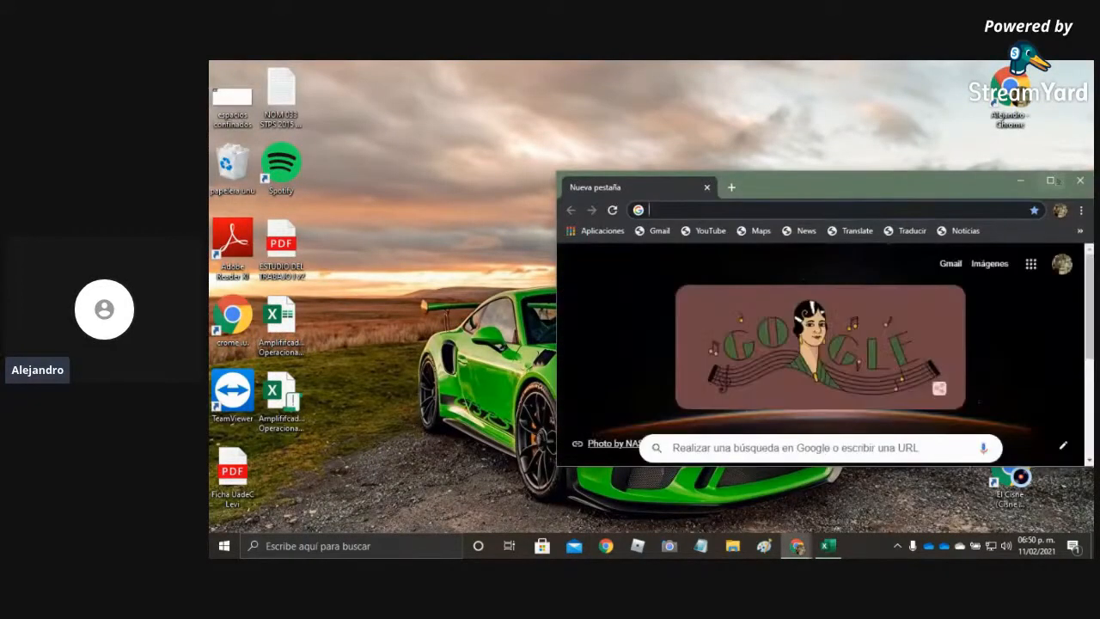
left_click(1050, 181)
left_click(524, 343)
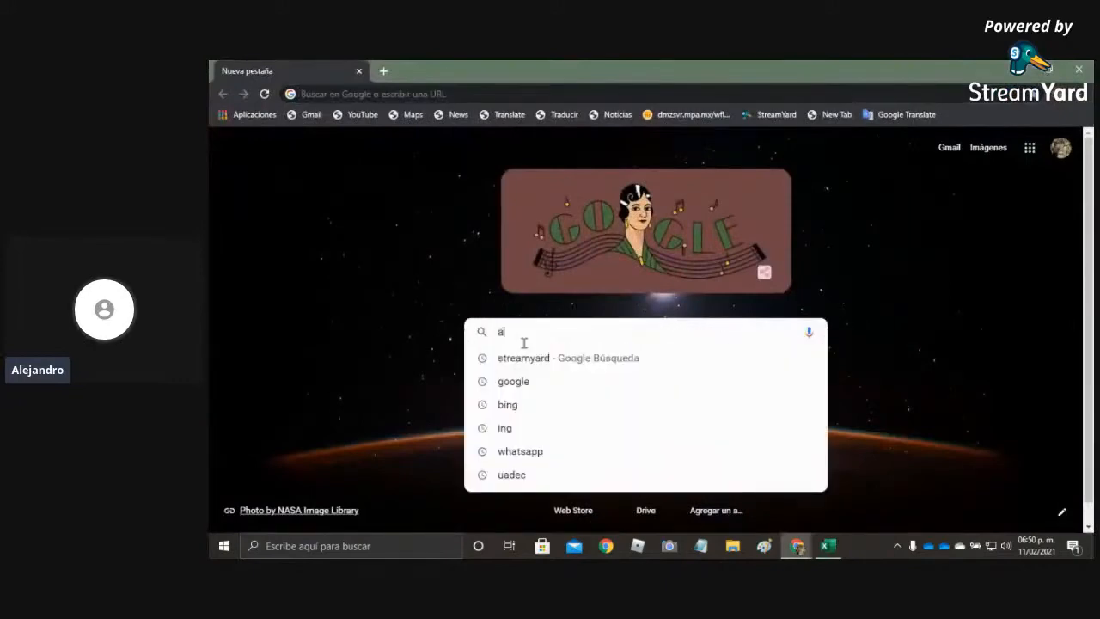
type("ale")
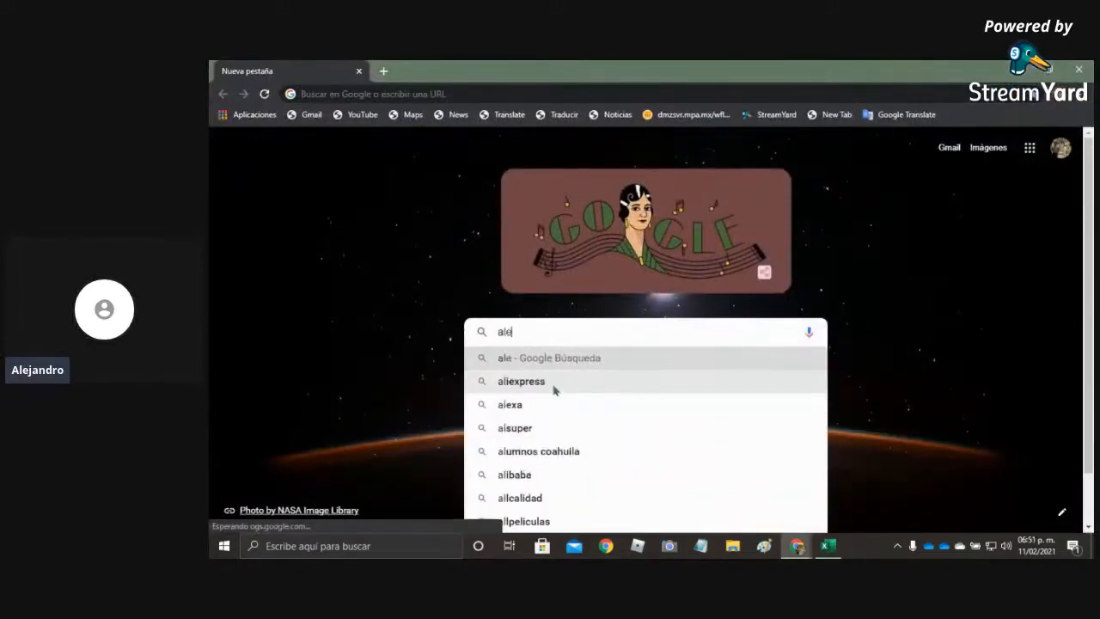
type("j")
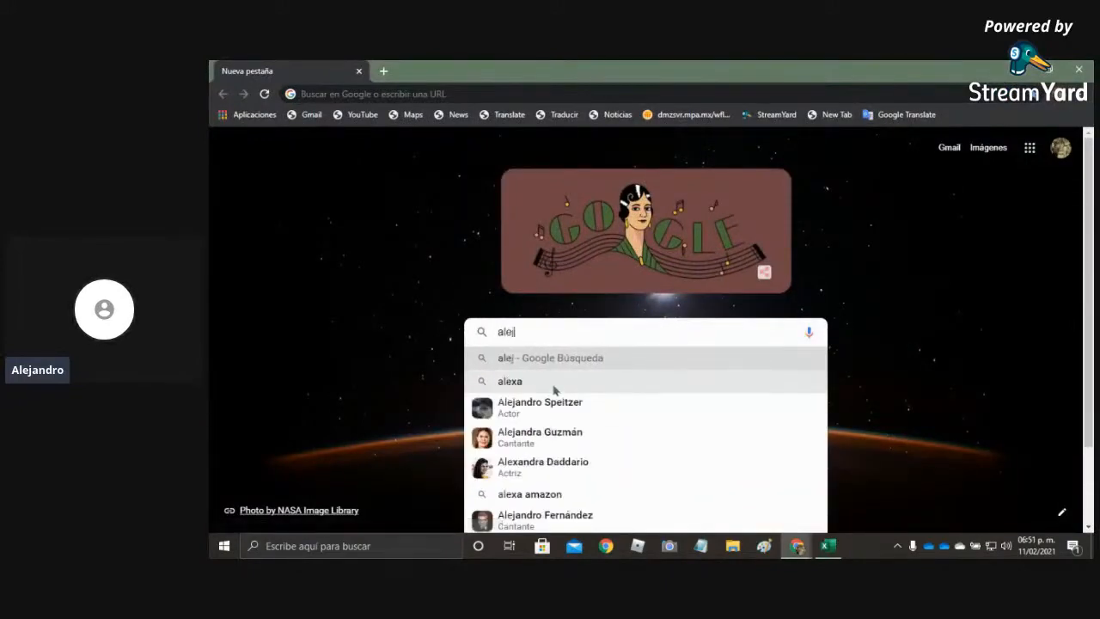
type("andro santana a")
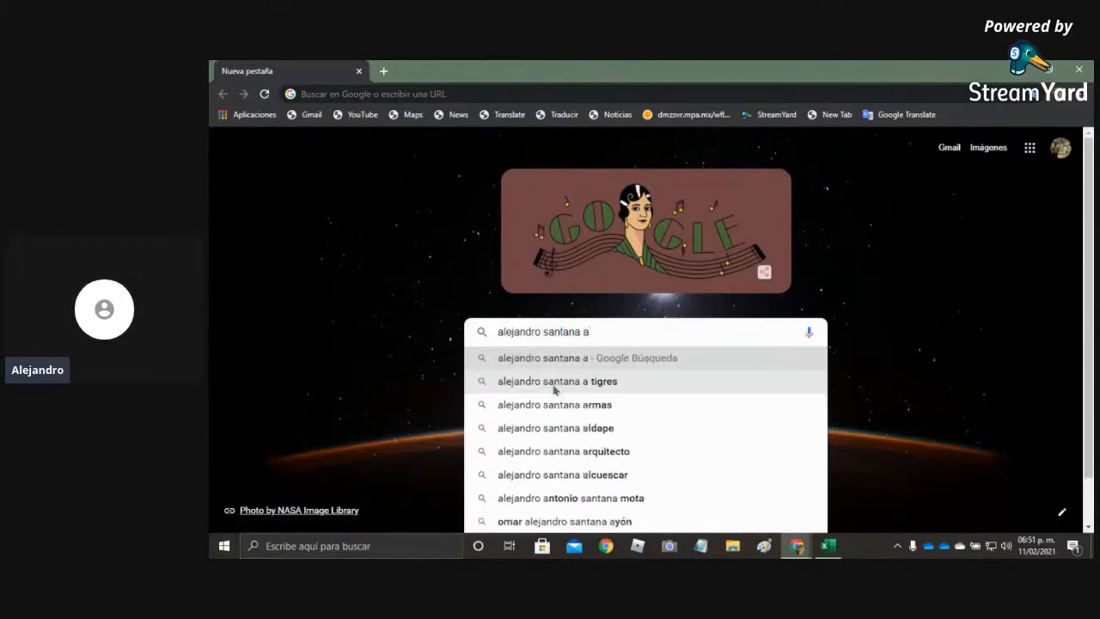
type("ldape")
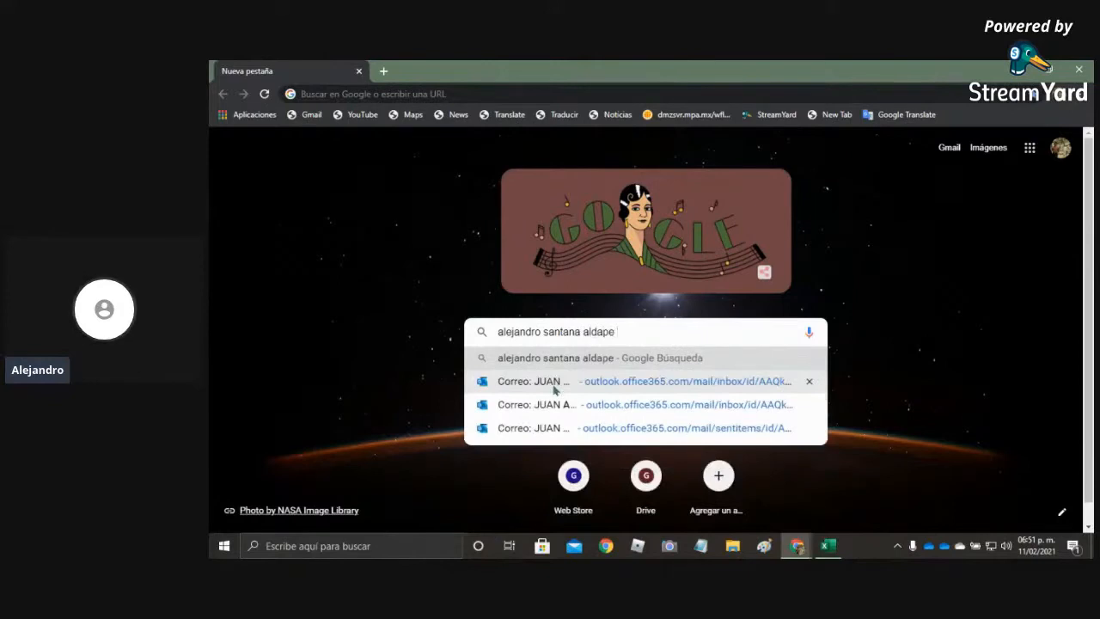
key("Return")
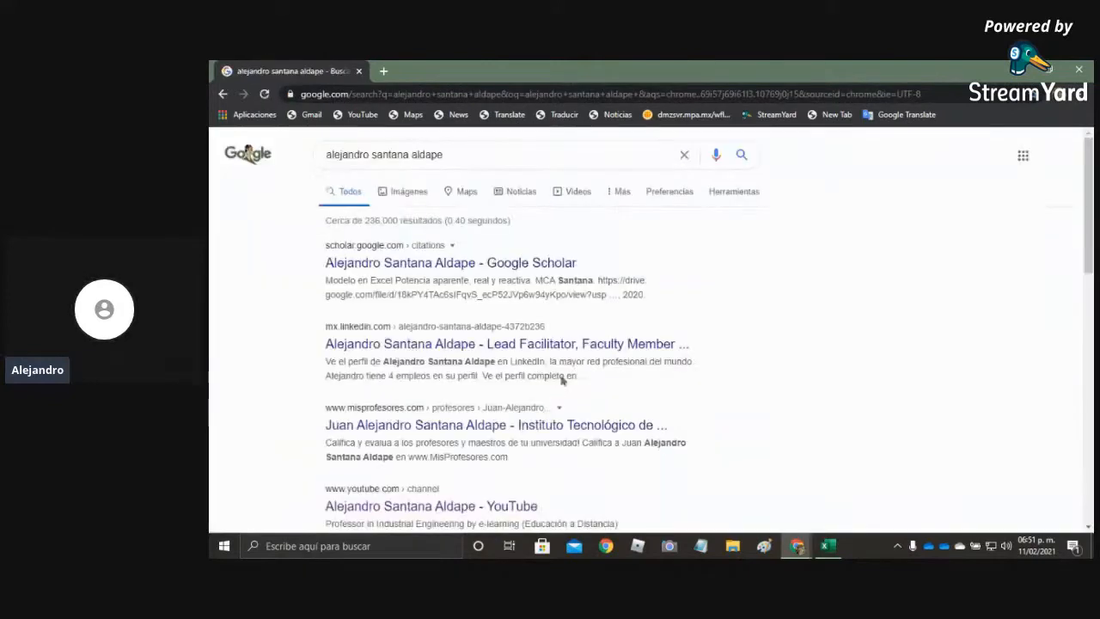
Open the author's Google Scholar profile from the search results and expand the publication list.
left_click(539, 266)
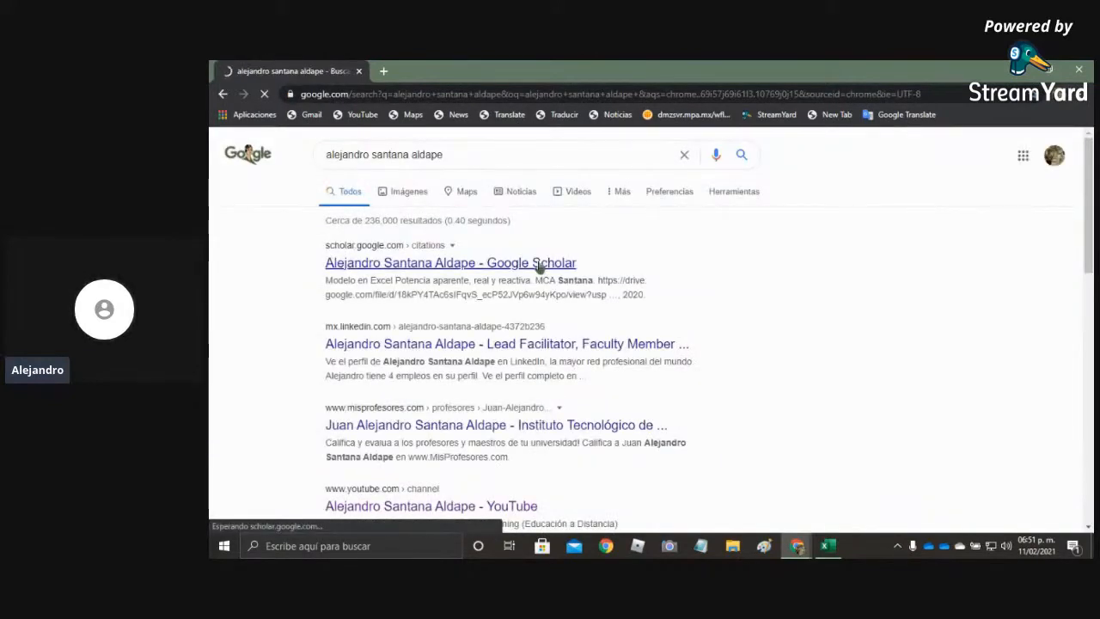
scroll(643, 394, "down", 10)
left_click(548, 464)
scroll(565, 347, "down", 5)
scroll(565, 347, "down", 10)
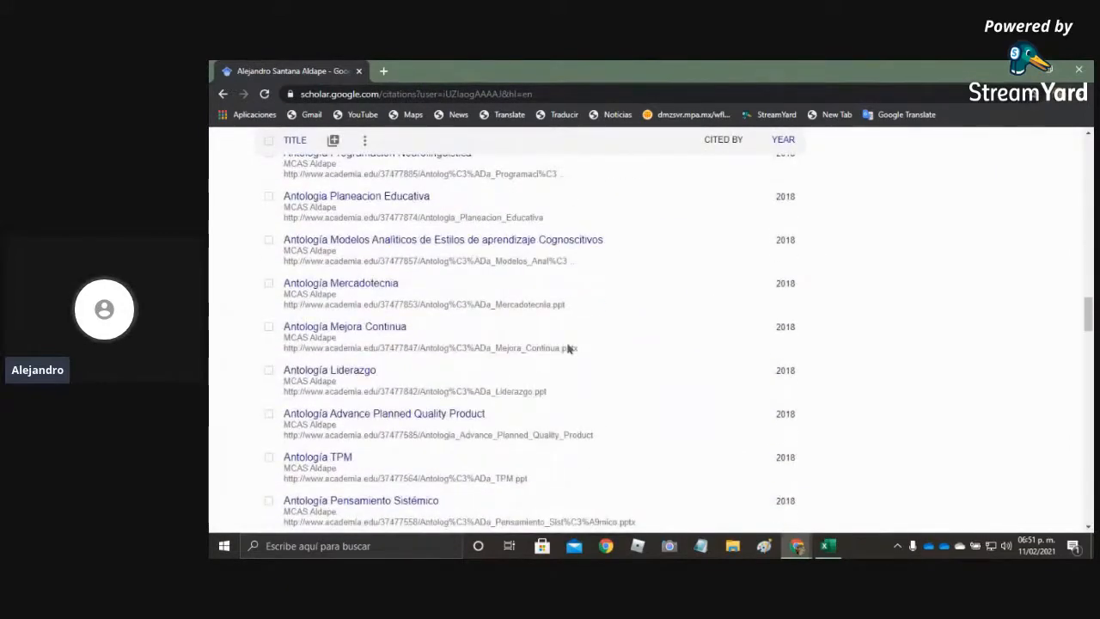
Find "macro" on the profile page, open the entry Macro en Excel para Actualizar hora and select its YouTube publisher link.
key("ctrl+f")
type("macro")
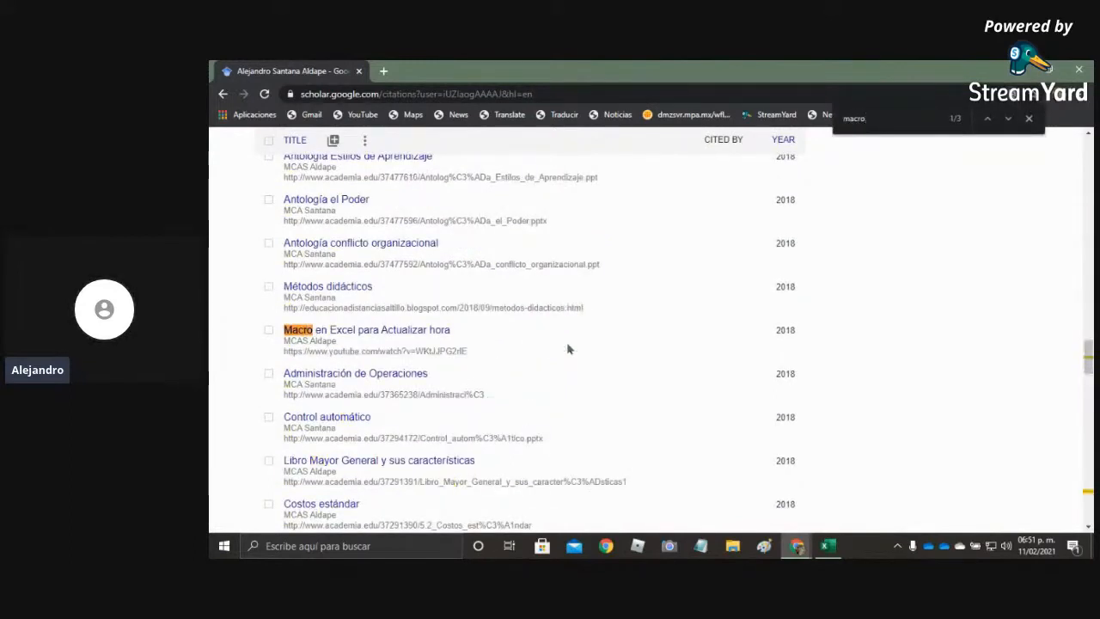
left_click(423, 332)
left_click_drag(423, 256, 629, 270)
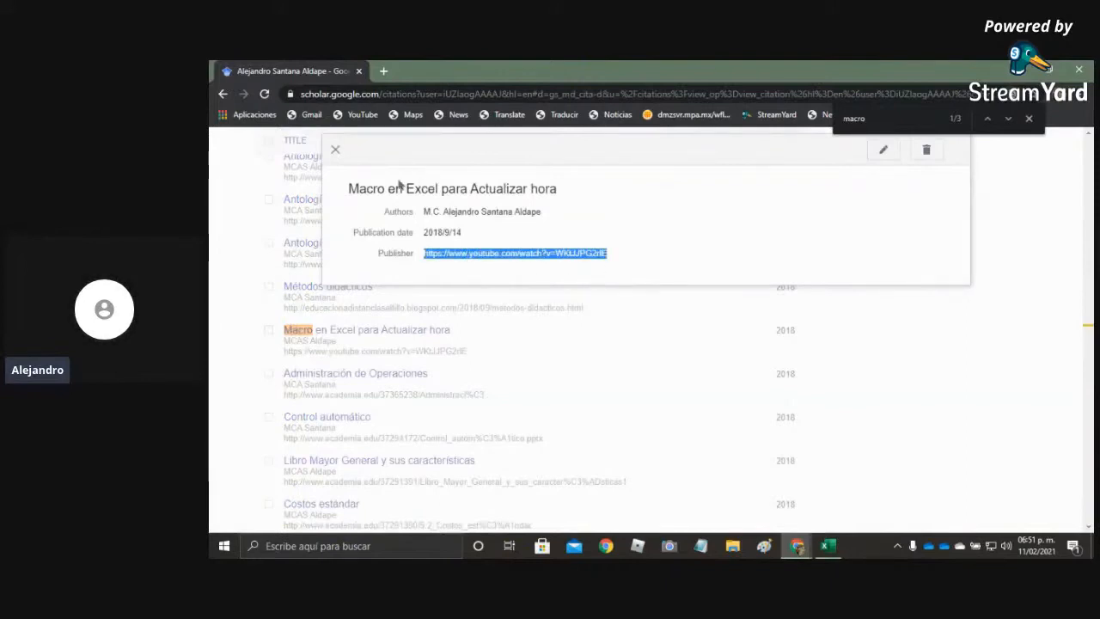
Close the publication details and load the entry's YouTube video link in a new browser tab.
left_click(336, 150)
scroll(570, 289, "down", 15)
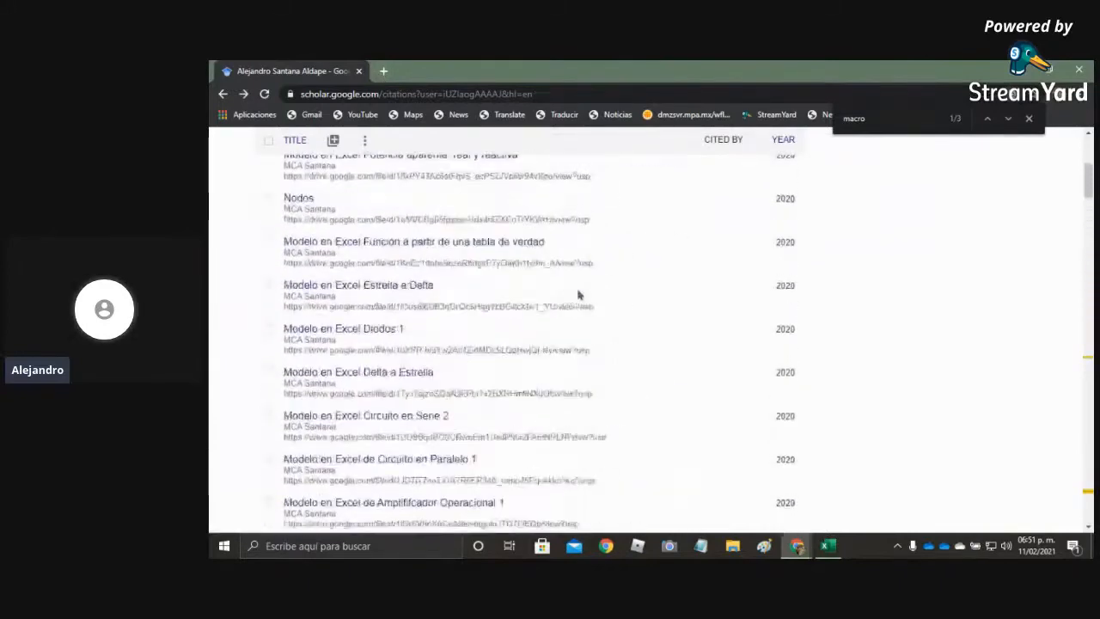
scroll(572, 290, "up", 15)
left_click(384, 71)
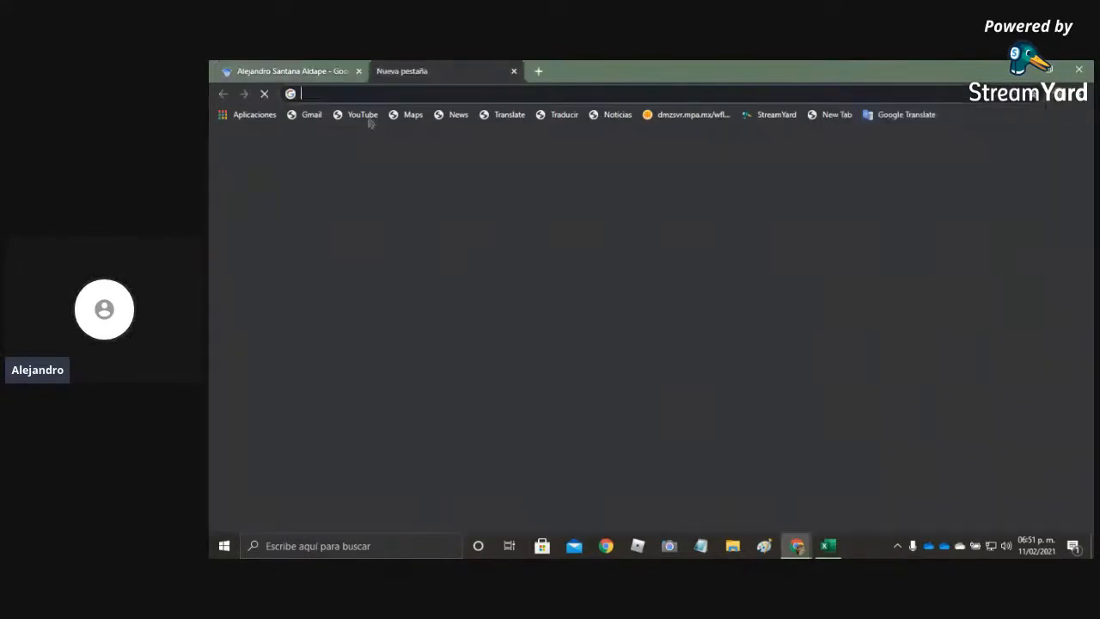
type("https://www.youtube.com/watch?v=WKtJPG2rlE")
key("Return")
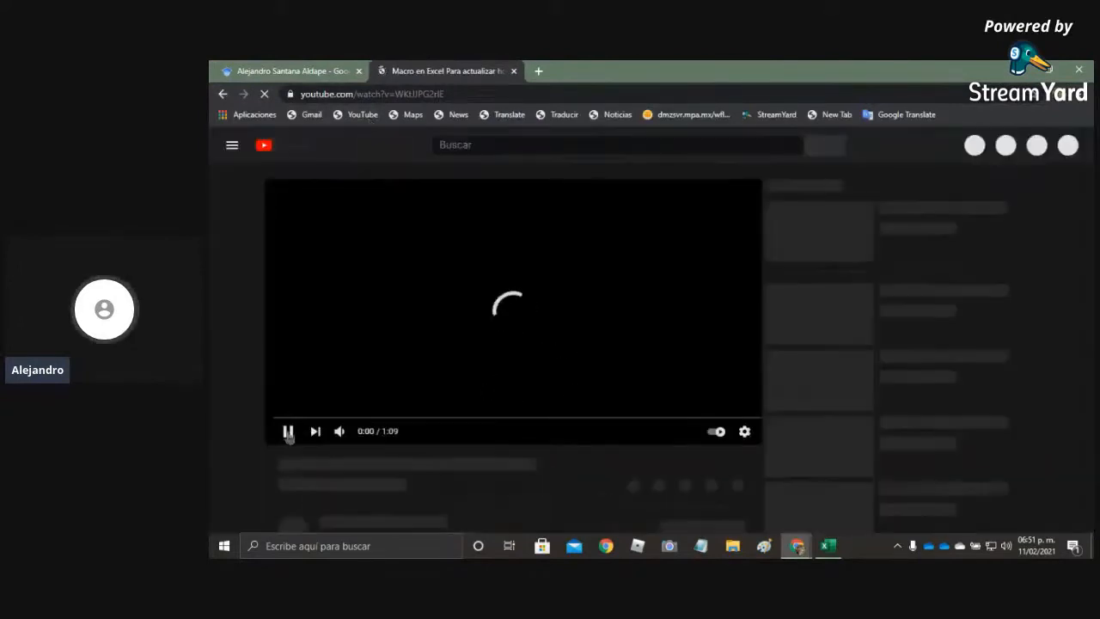
Expand the description of the video Macro en Excel Para actualizar hora and open its investigacionind.blogspot.com link.
scroll(456, 372, "down", 1)
scroll(457, 372, "down", 2)
left_click(334, 417)
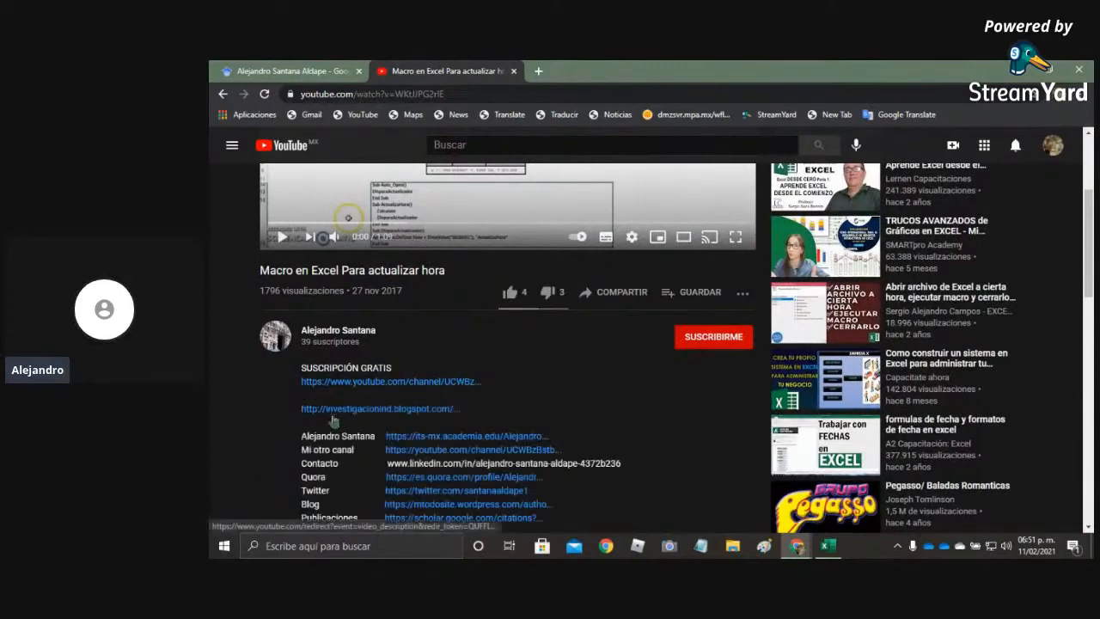
scroll(334, 419, "down", 2)
left_click_drag(301, 214, 481, 216)
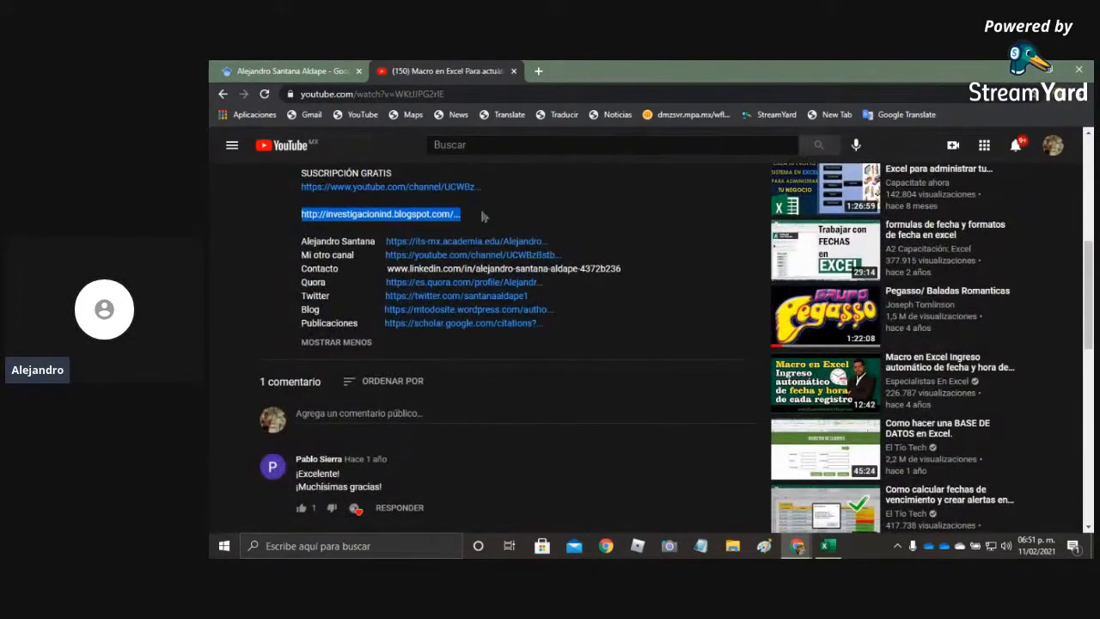
left_click(450, 218)
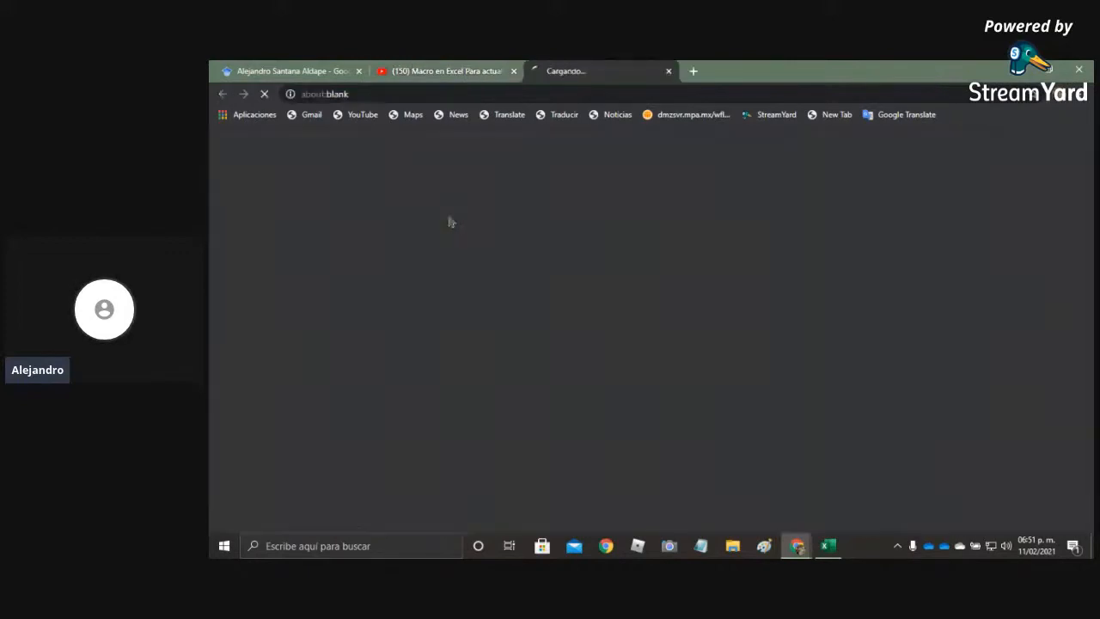
Examine the blog post Macro en Excel Para actualizar hora and the macro code in its comments.
scroll(548, 258, "down", 5)
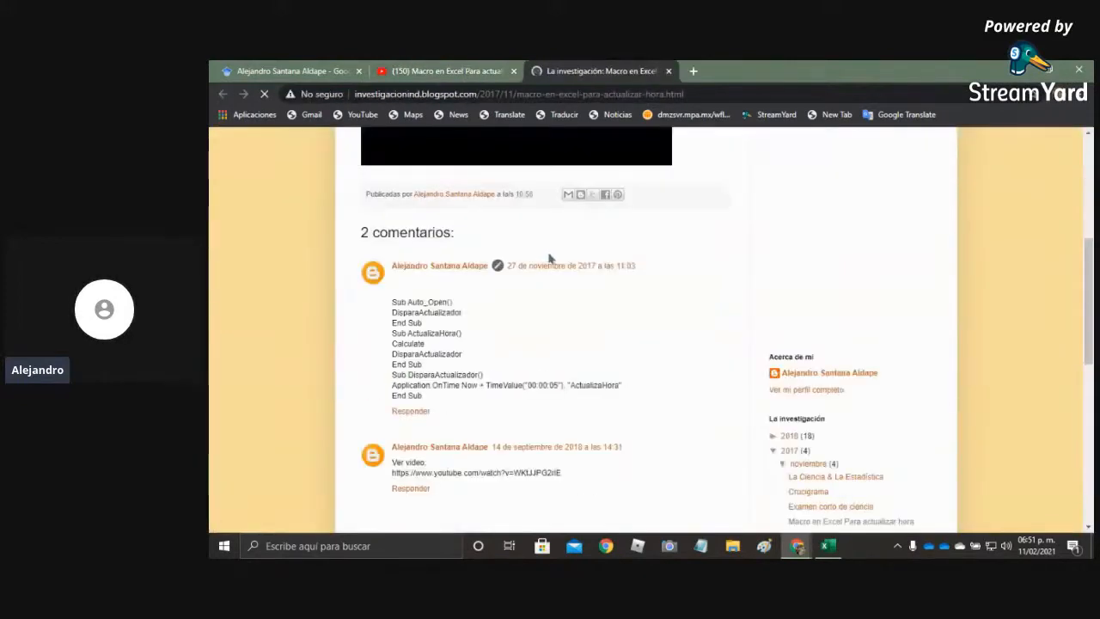
scroll(529, 318, "up", 5)
scroll(527, 312, "down", 10)
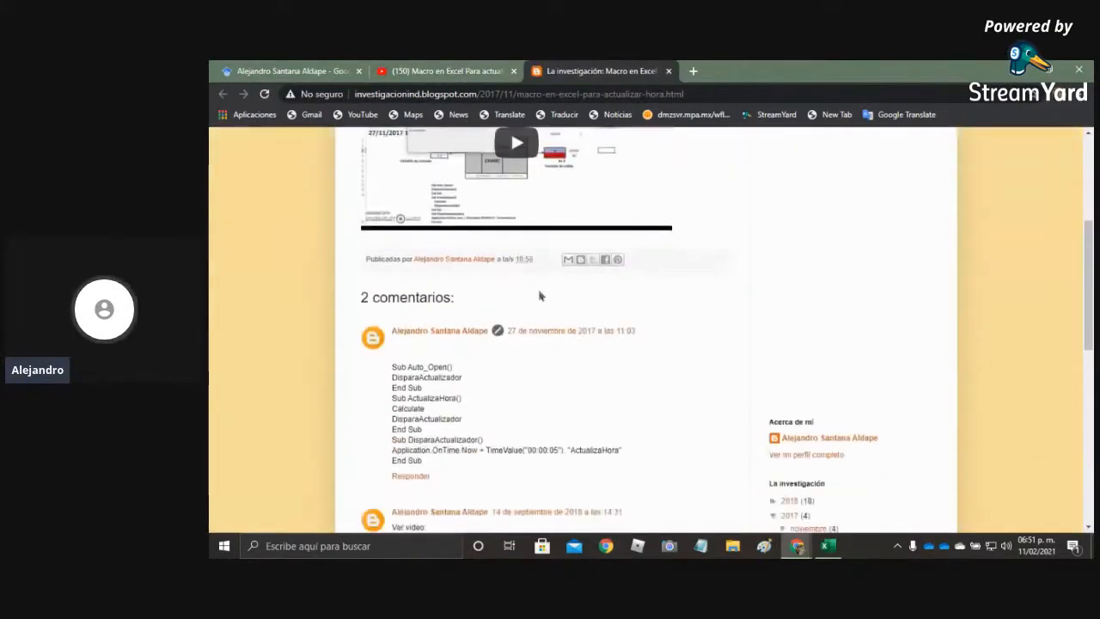
scroll(523, 320, "up", 10)
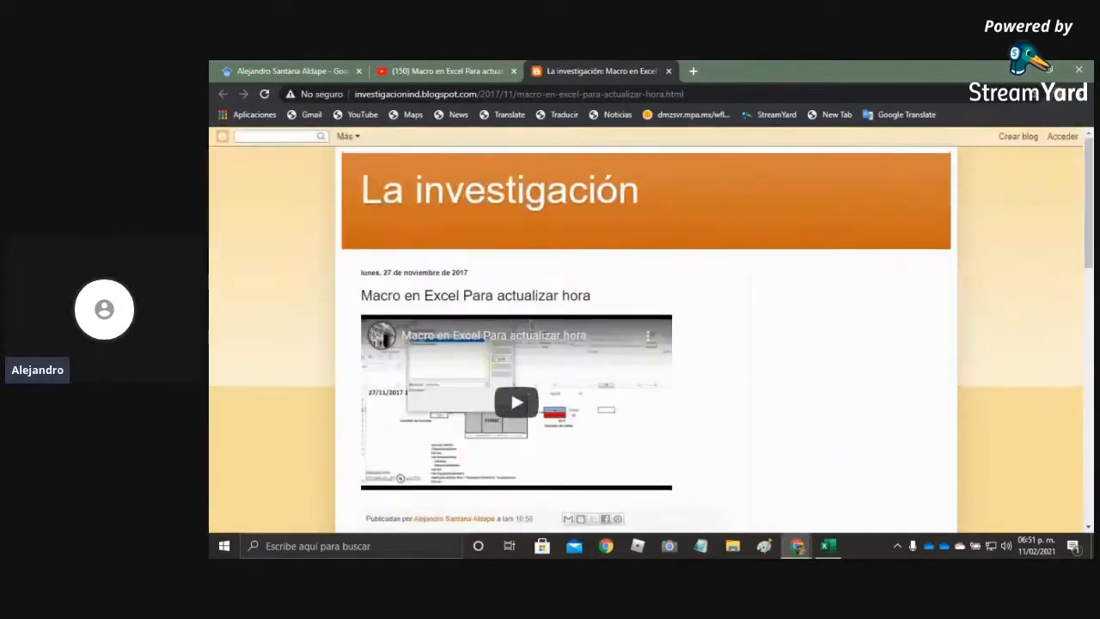
scroll(519, 303, "down", 5)
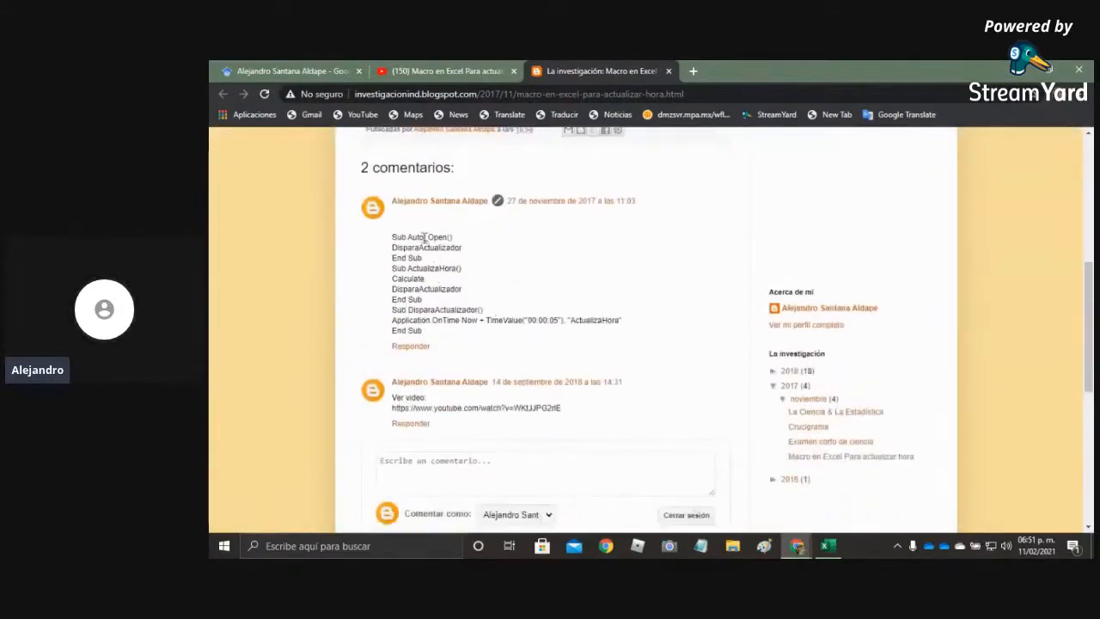
scroll(455, 216, "up", 5)
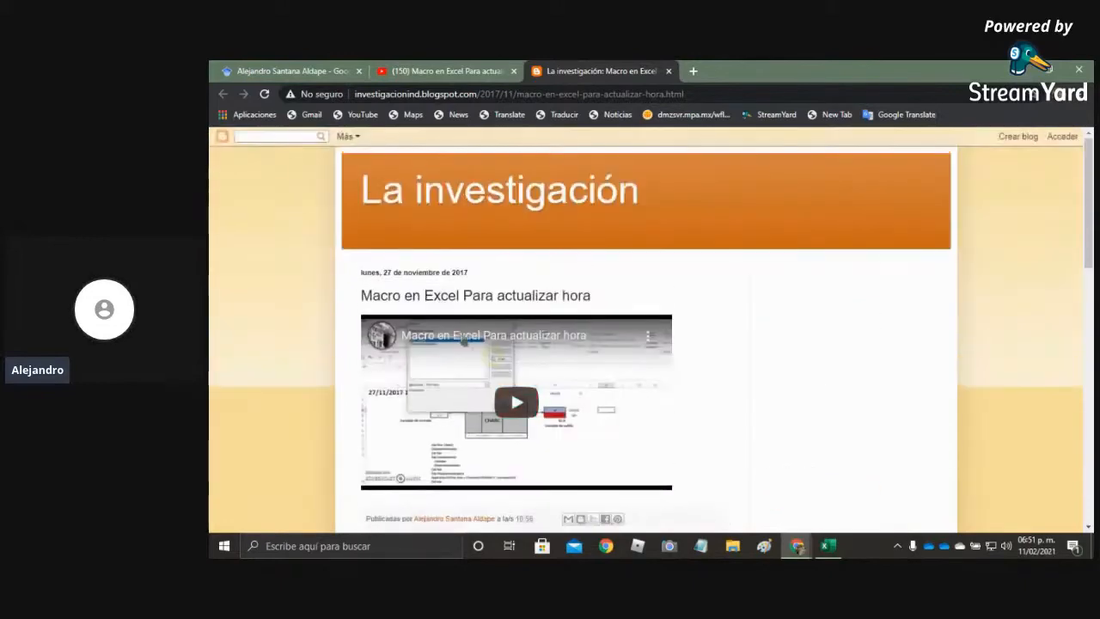
scroll(510, 388, "down", 5)
scroll(446, 343, "up", 5)
scroll(499, 287, "down", 6)
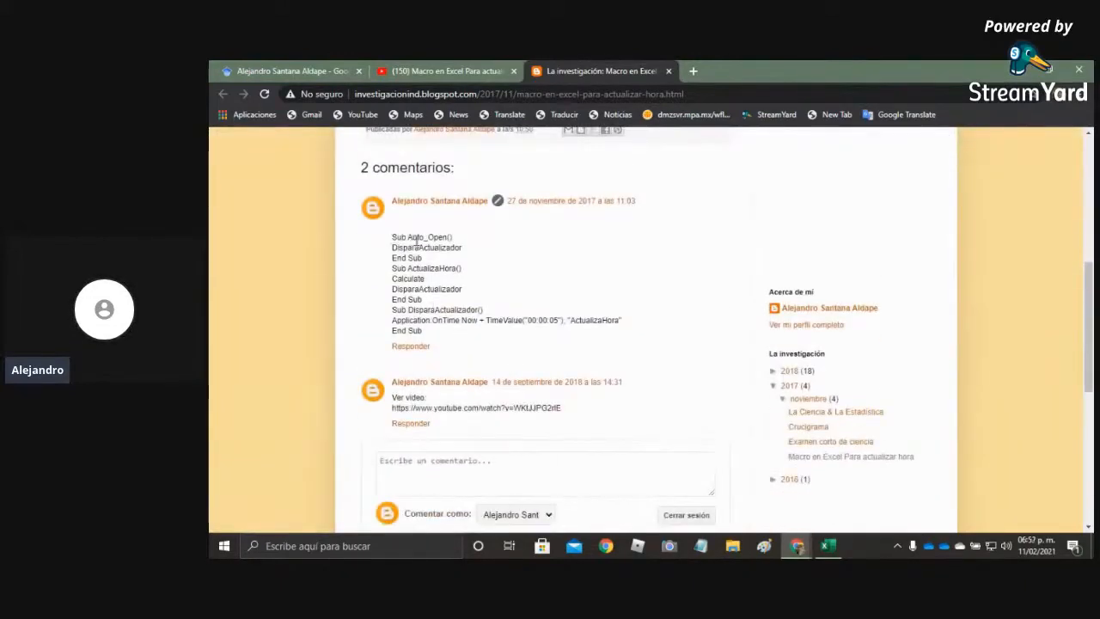
Take the macro name Auto_Open from the blog code and create a macro with that name in Amplififcador Operacional 1 v2.xlsm.
left_click_drag(408, 237, 450, 238)
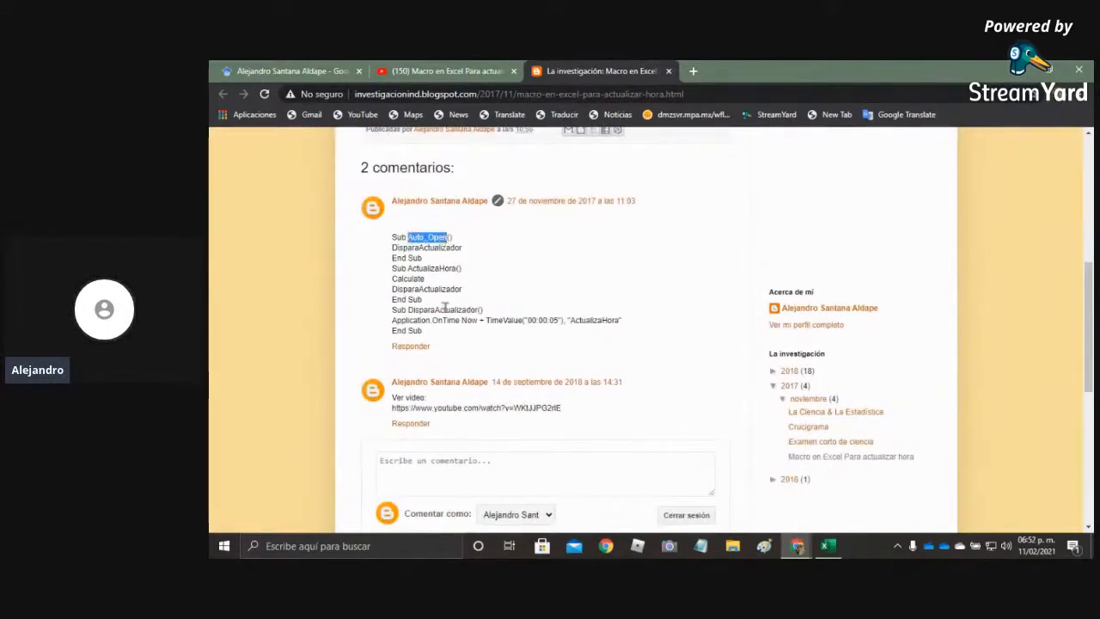
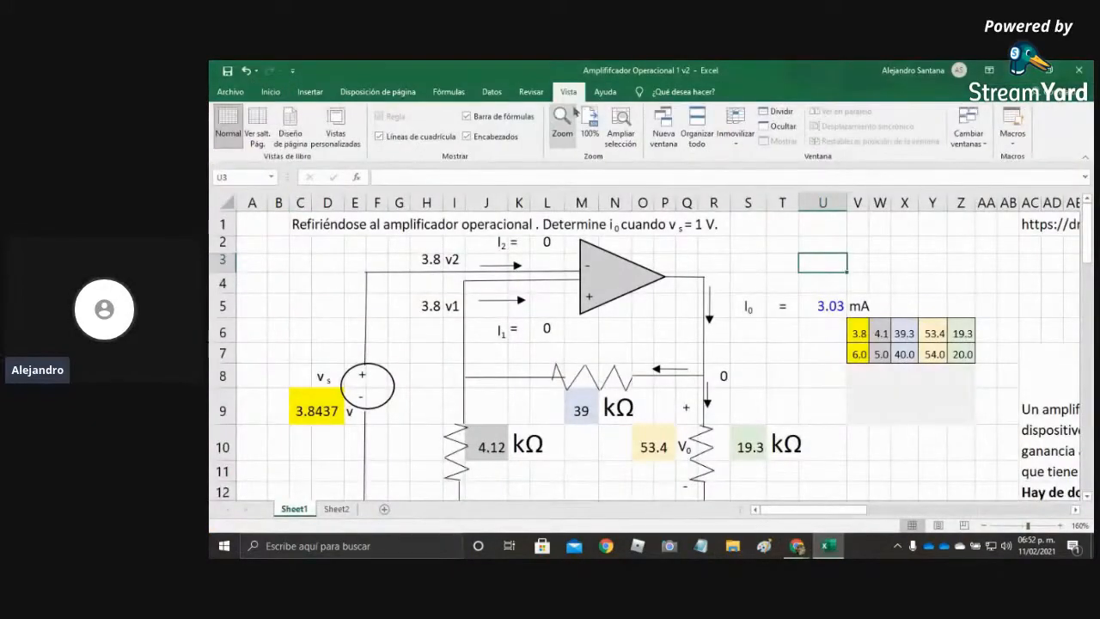
left_click(1012, 139)
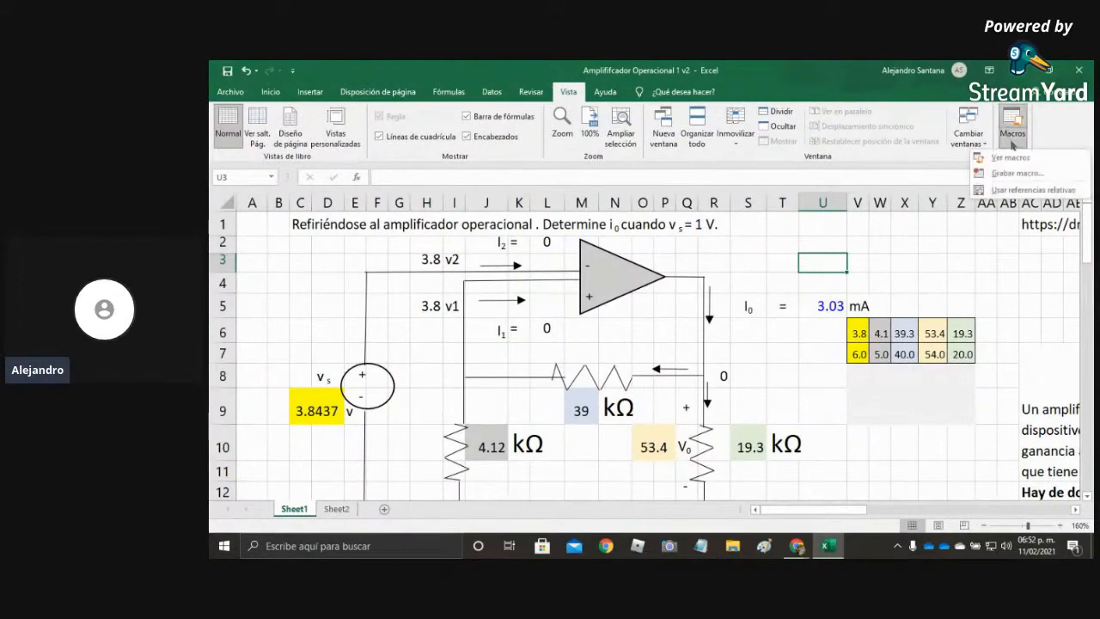
left_click(1007, 158)
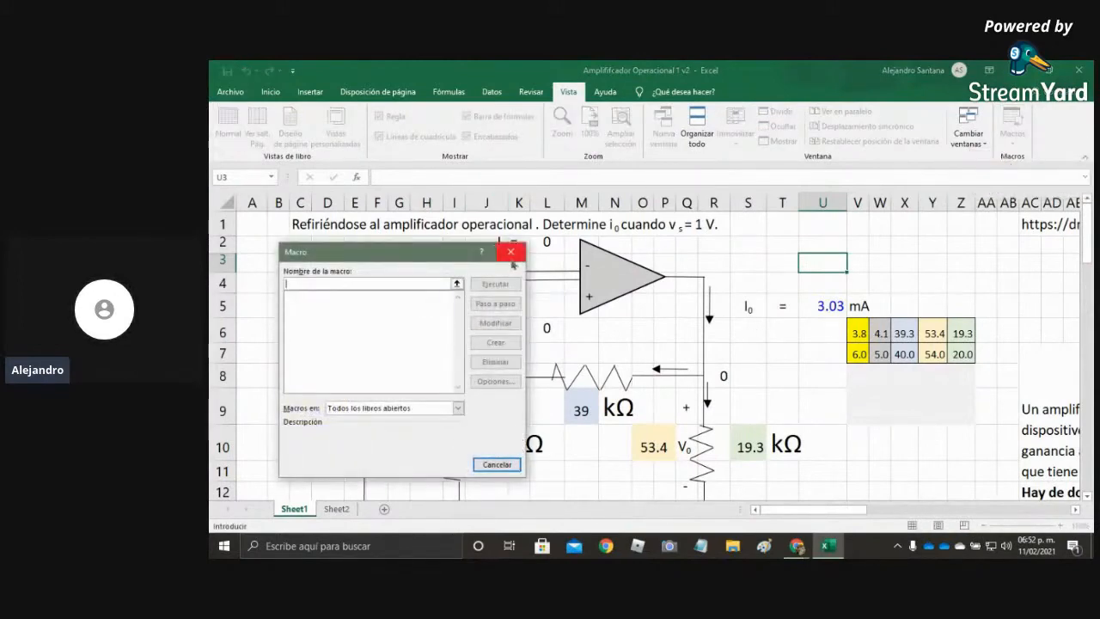
left_click(385, 411)
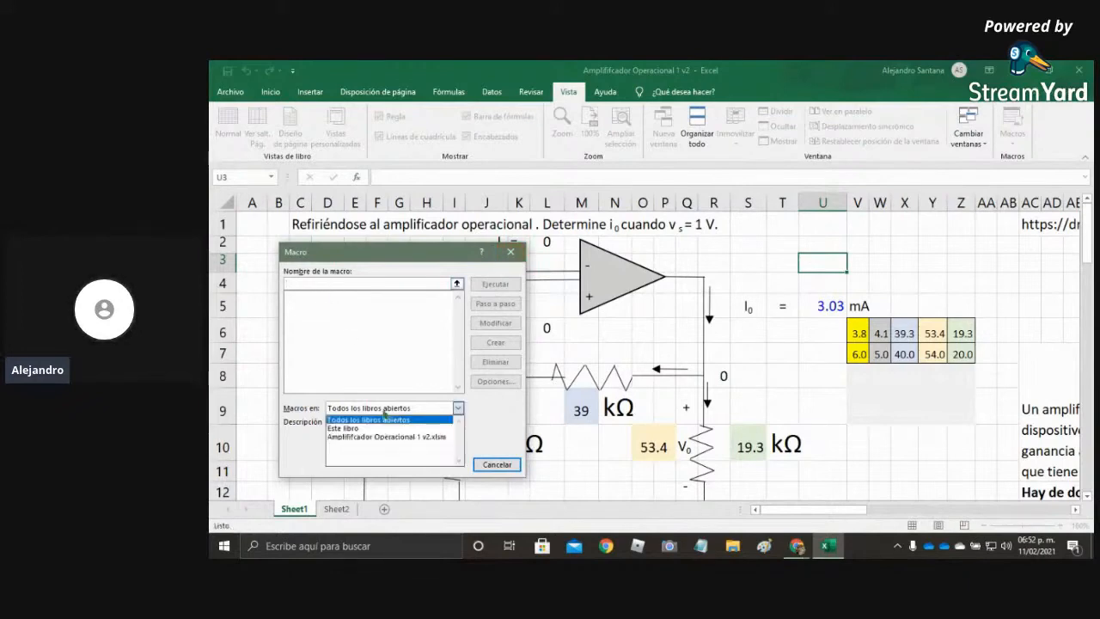
left_click(386, 436)
left_click(317, 283)
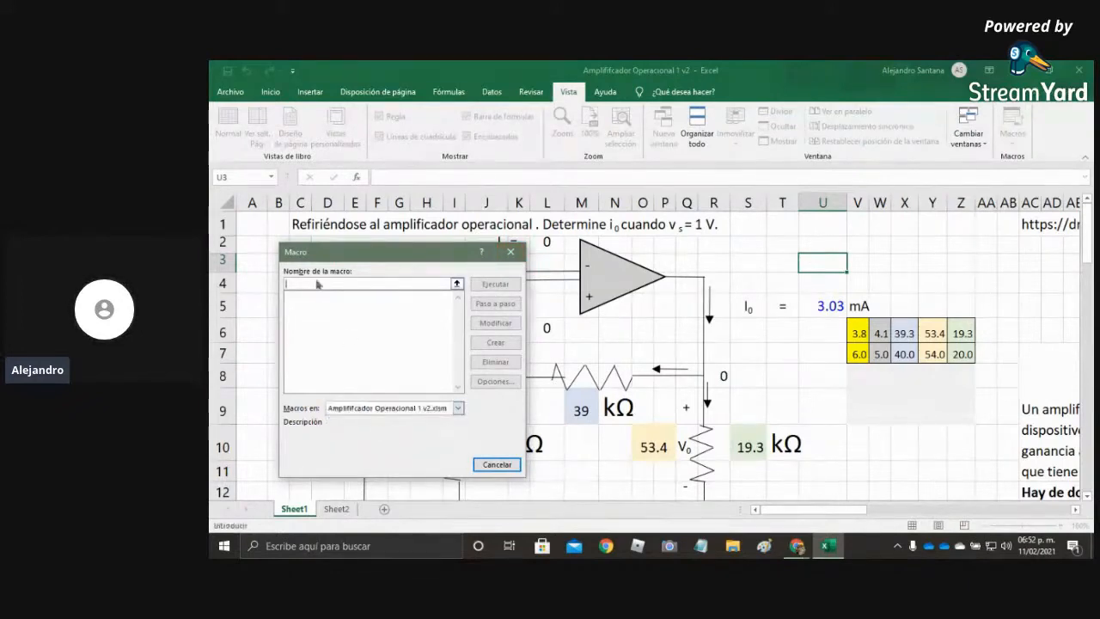
type("Auto_Open")
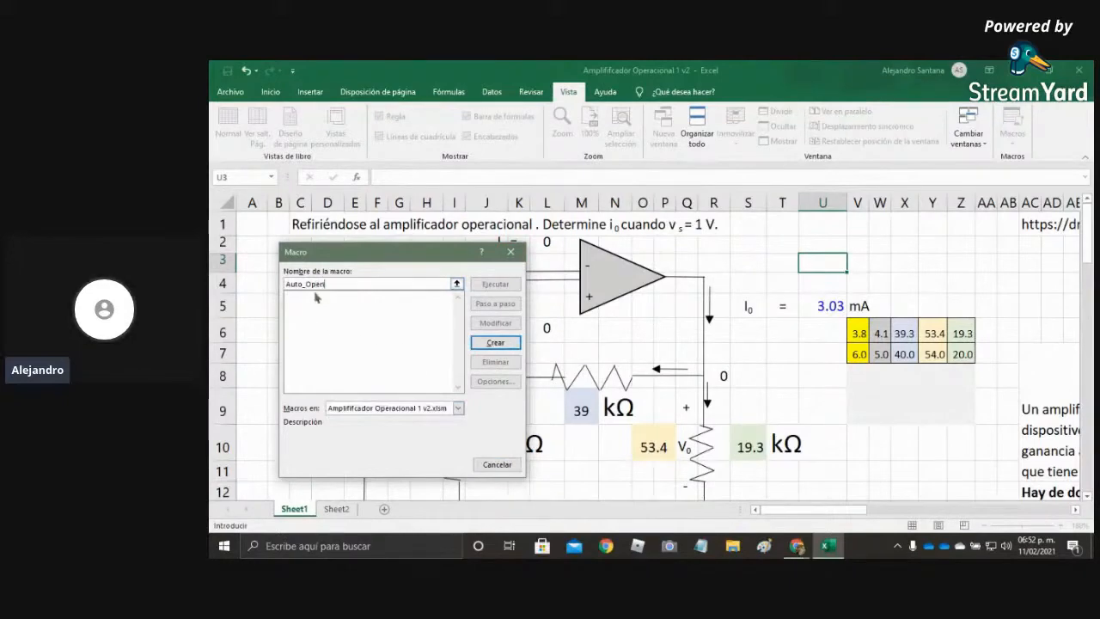
left_click(495, 343)
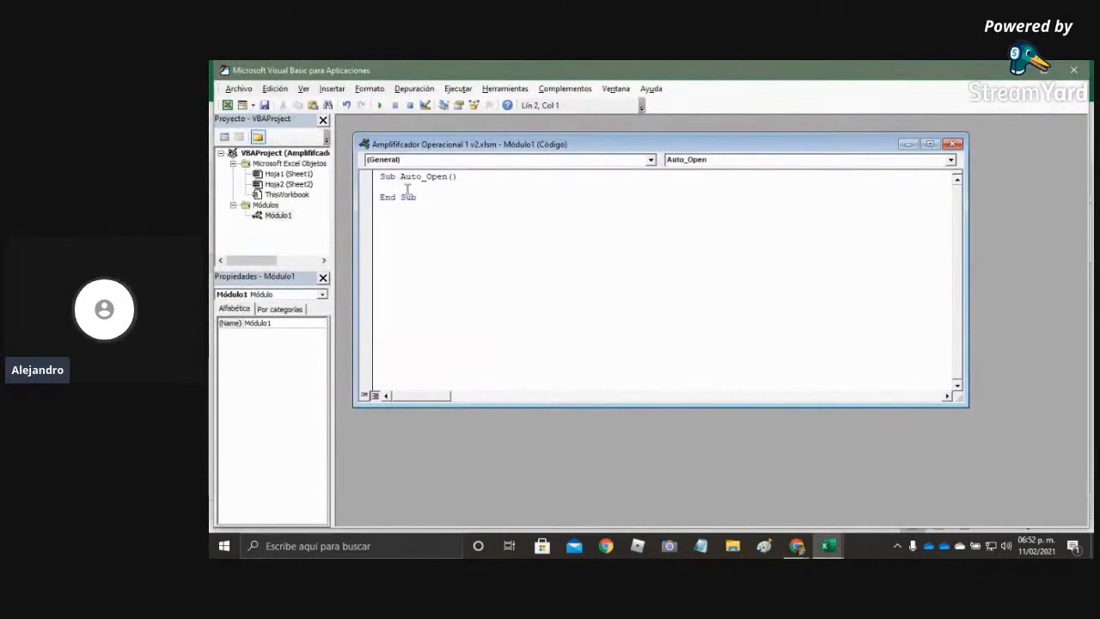
Return to the blog post in Chrome and copy the full macro code, from Sub Auto_Open() to the last End Sub.
left_click_drag(379, 177, 443, 235)
left_click(444, 236)
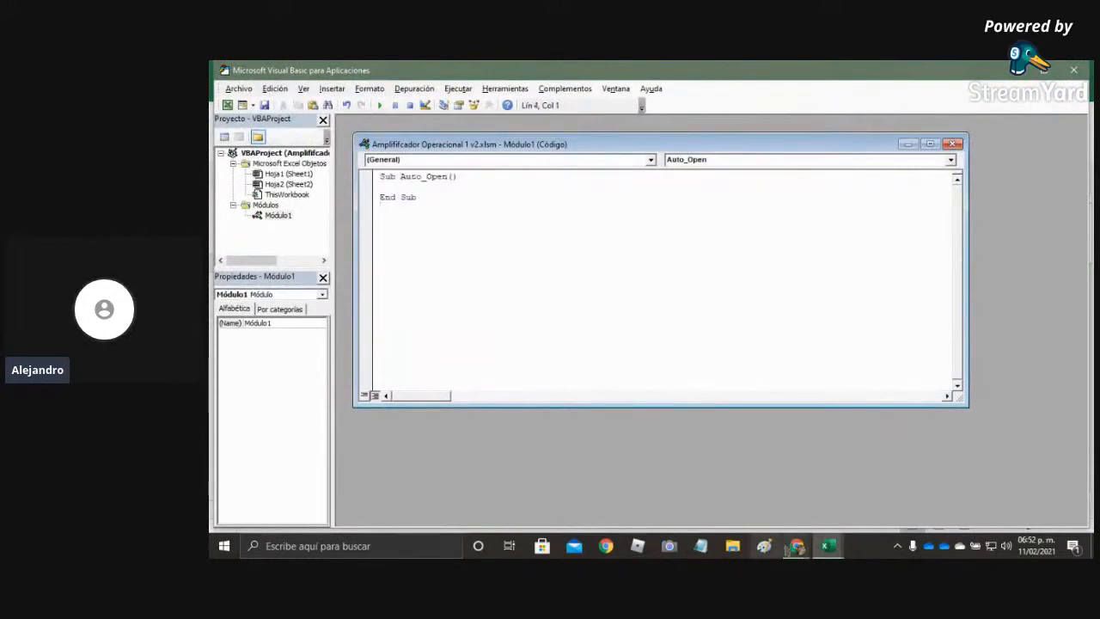
left_click(802, 549)
left_click(937, 494)
left_click(390, 245)
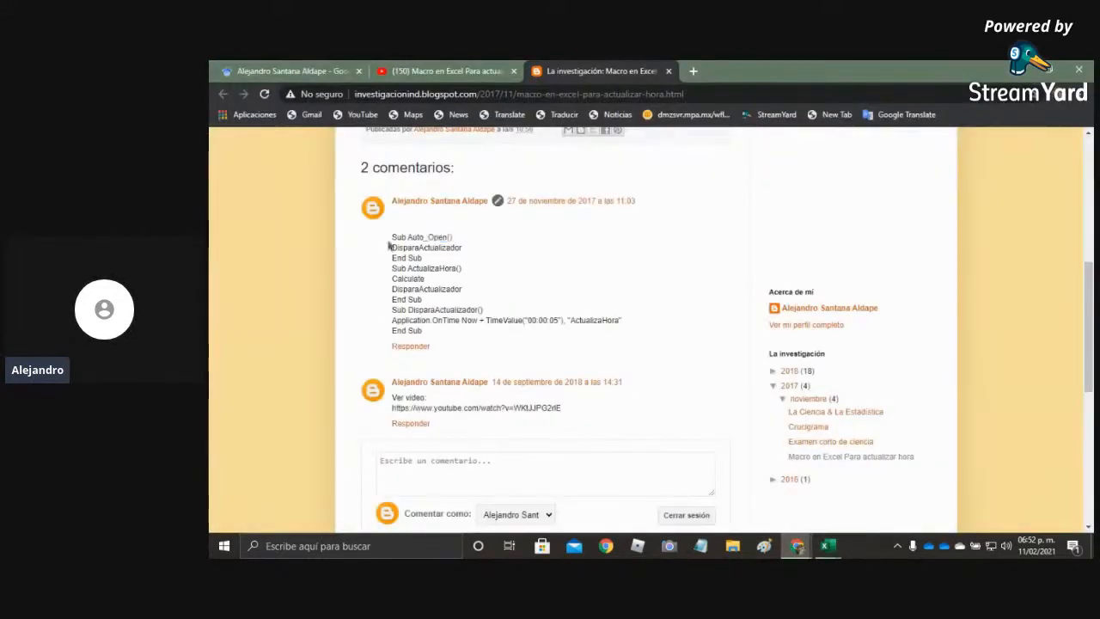
left_click_drag(391, 234, 469, 335)
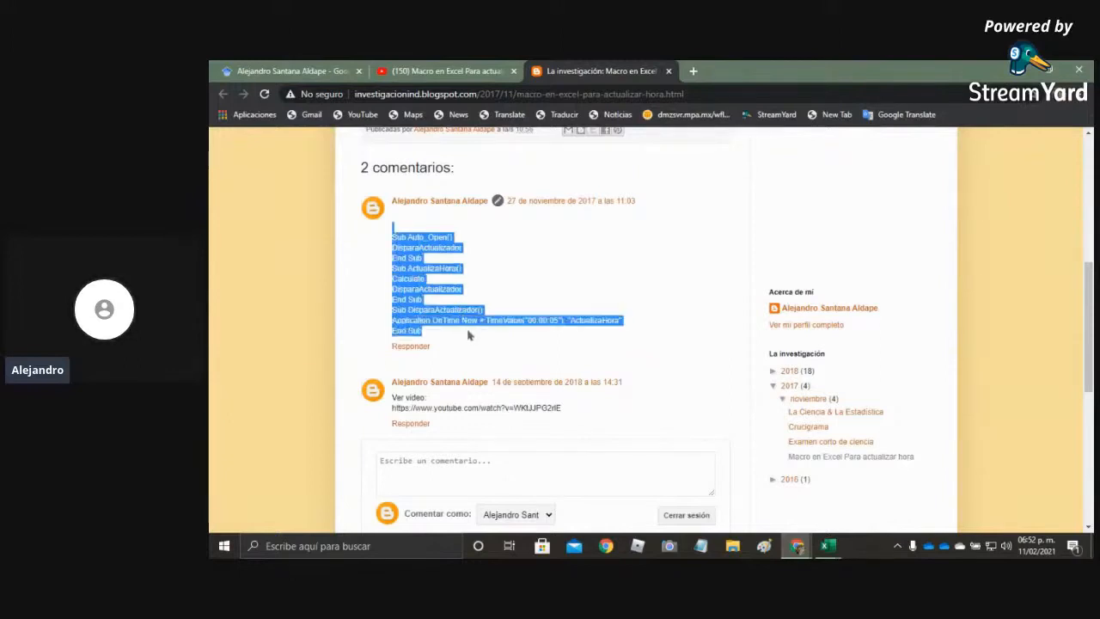
left_click(436, 303)
left_click_drag(389, 240, 444, 335)
key("ctrl+c")
Switch to the Visual Basic editor and replace all the code in Módulo1 with the copied macro code.
mouse_move(828, 545)
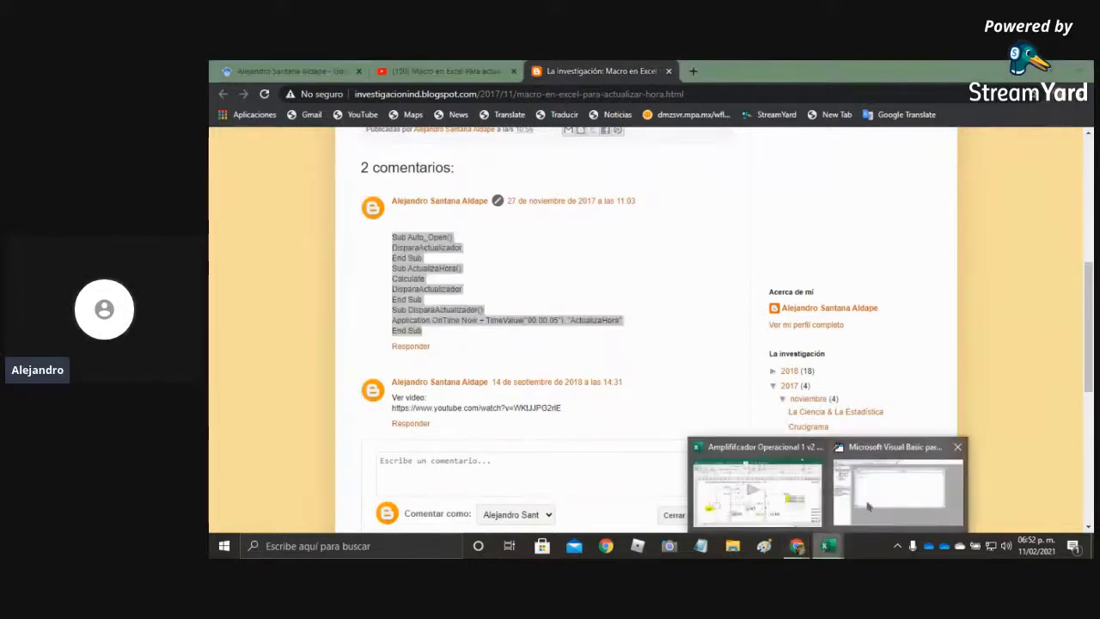
left_click(847, 488)
key("ctrl+a")
key("ctrl+v")
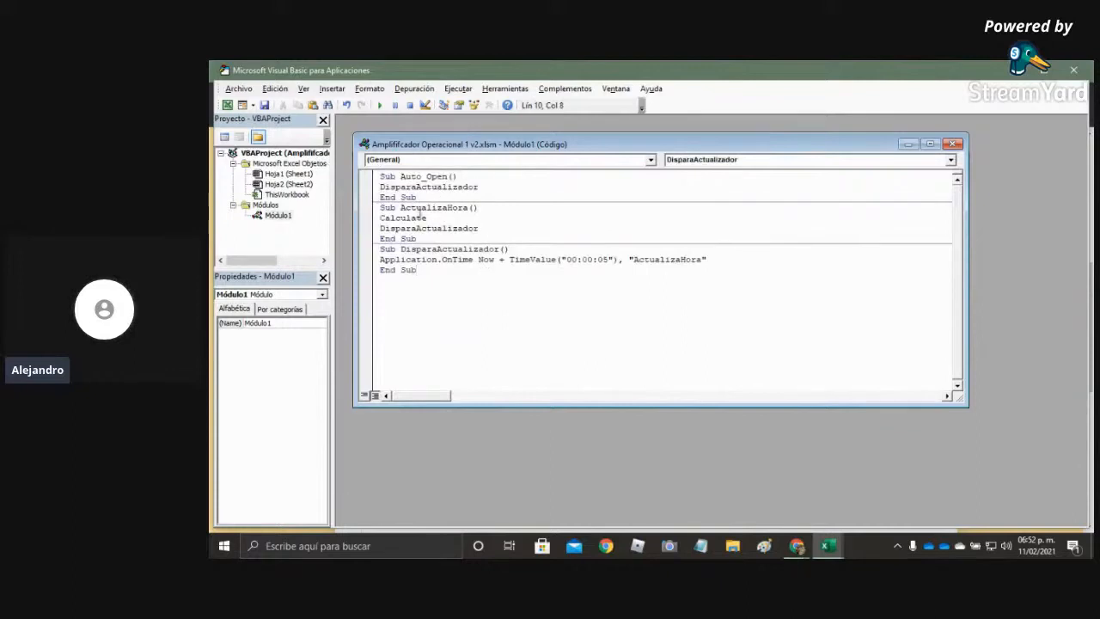
Set the TimeValue interval in DisparaActualizador to "00:00:01" and close the code window and the Visual Basic editor.
double_click(604, 260)
type("1")
left_click(606, 296)
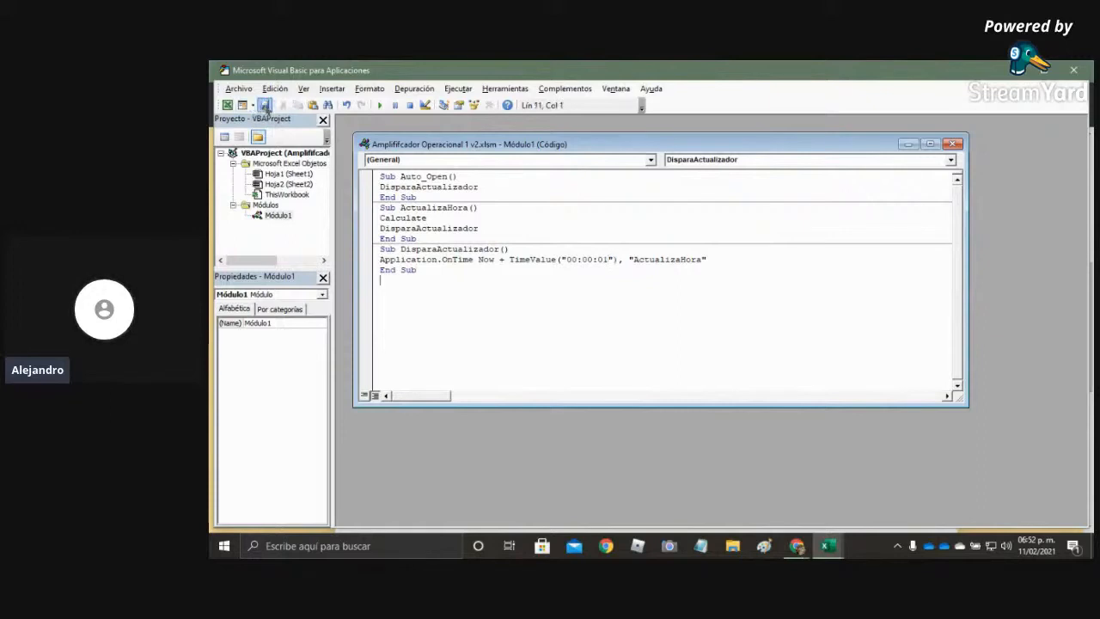
left_click(954, 144)
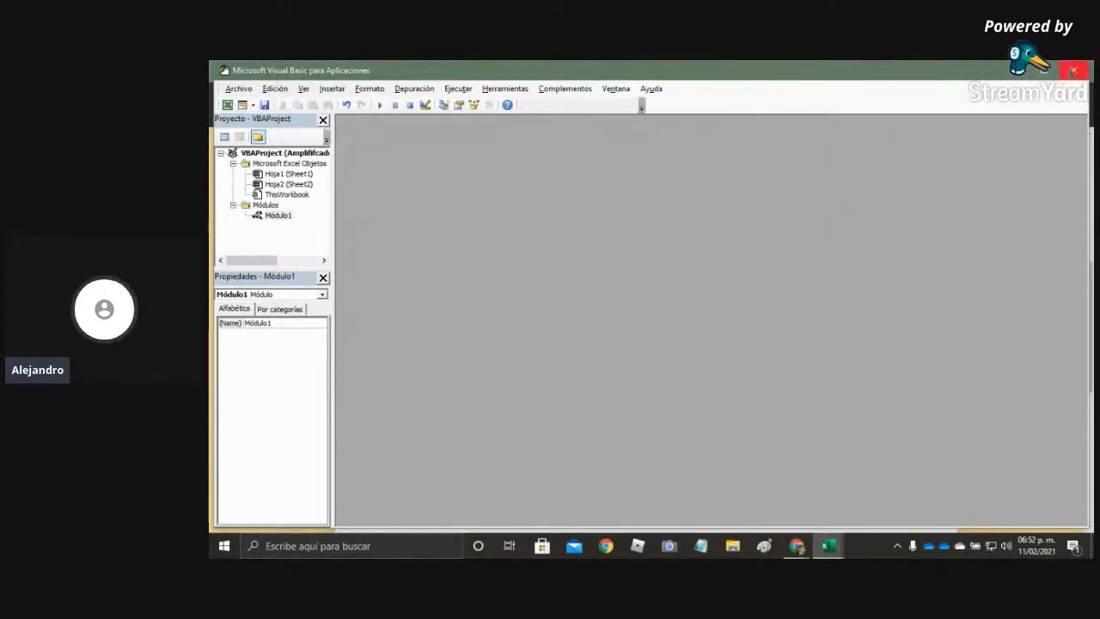
left_click(1073, 71)
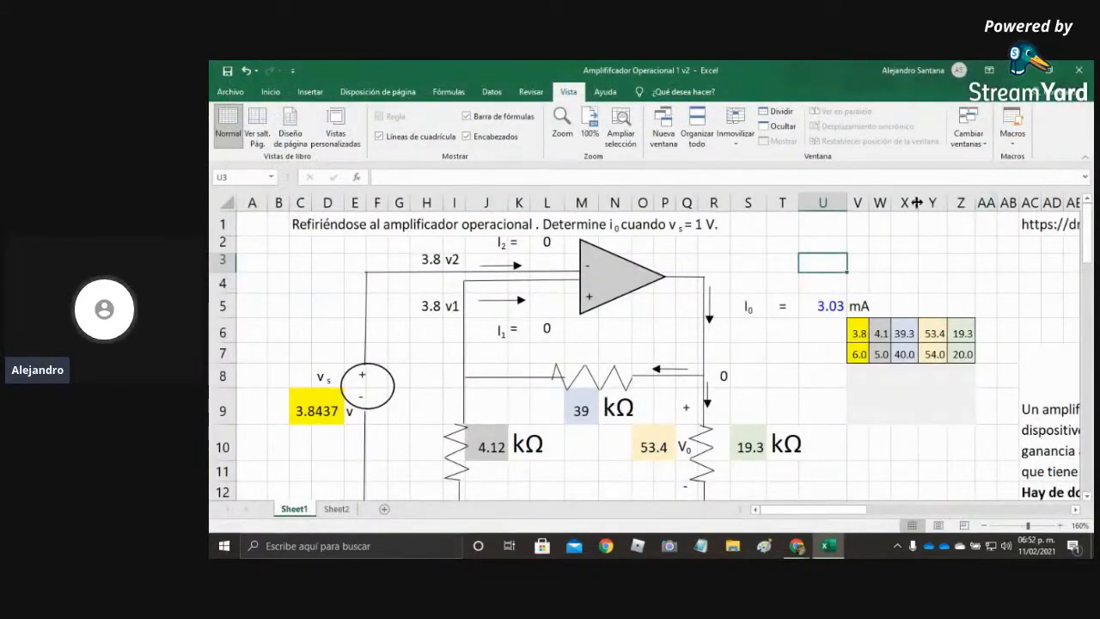
Run the ActualizaHora macro from the workbook's macro list.
left_click(1013, 144)
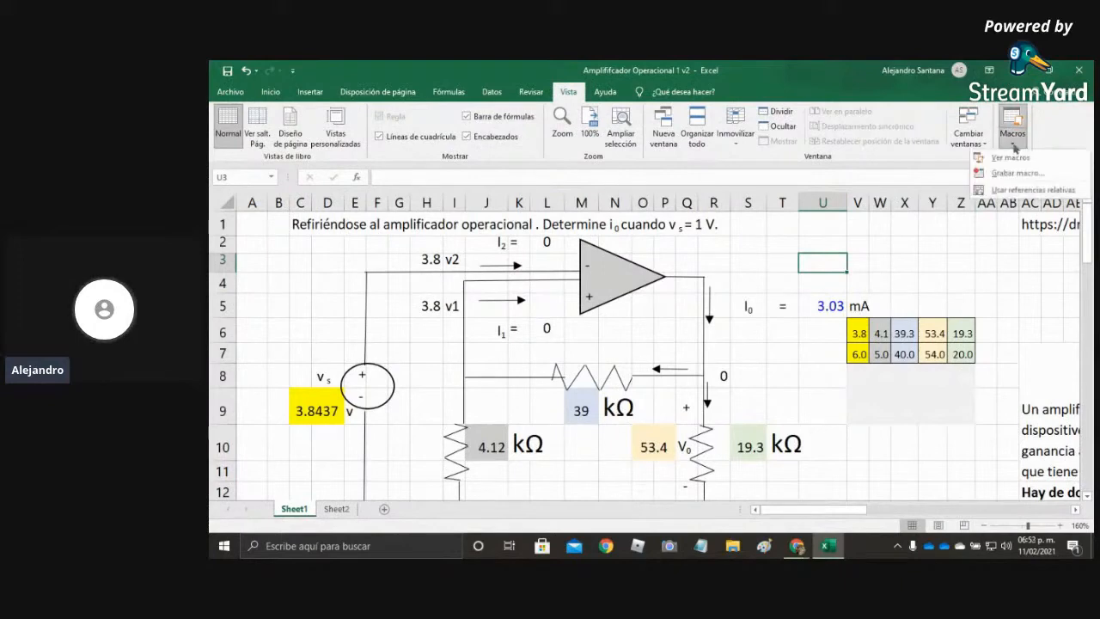
left_click(1017, 165)
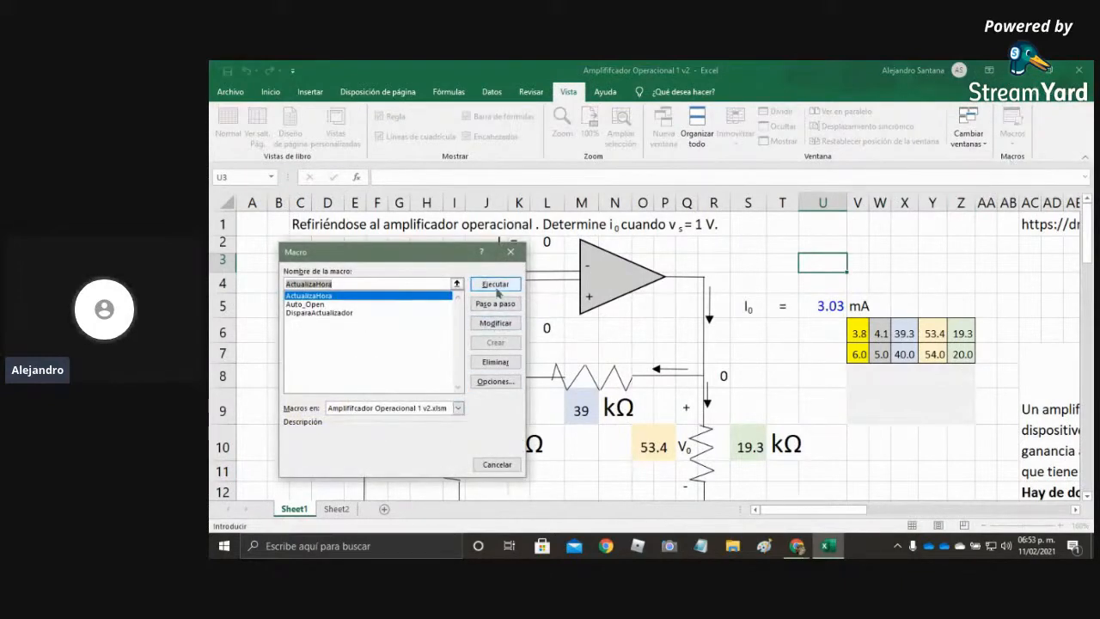
left_click(494, 284)
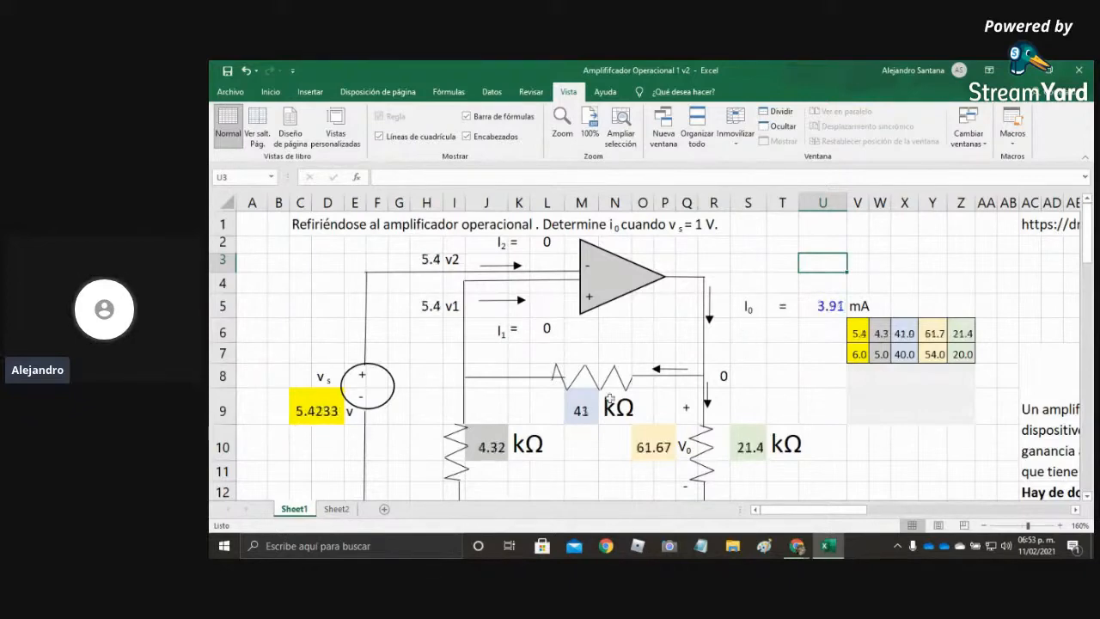
Recalculate the workbook repeatedly and examine the randomly varying circuit inputs and the resulting current I0 in Sheet1's diagram.
key("F9")
key("F9")
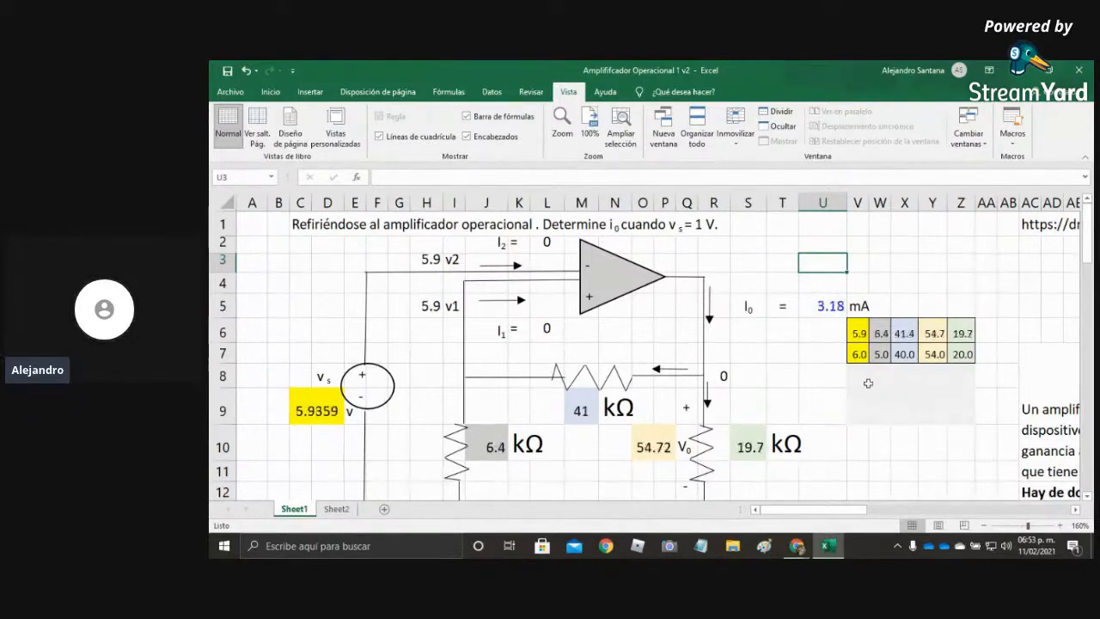
key("F9")
key("F9")
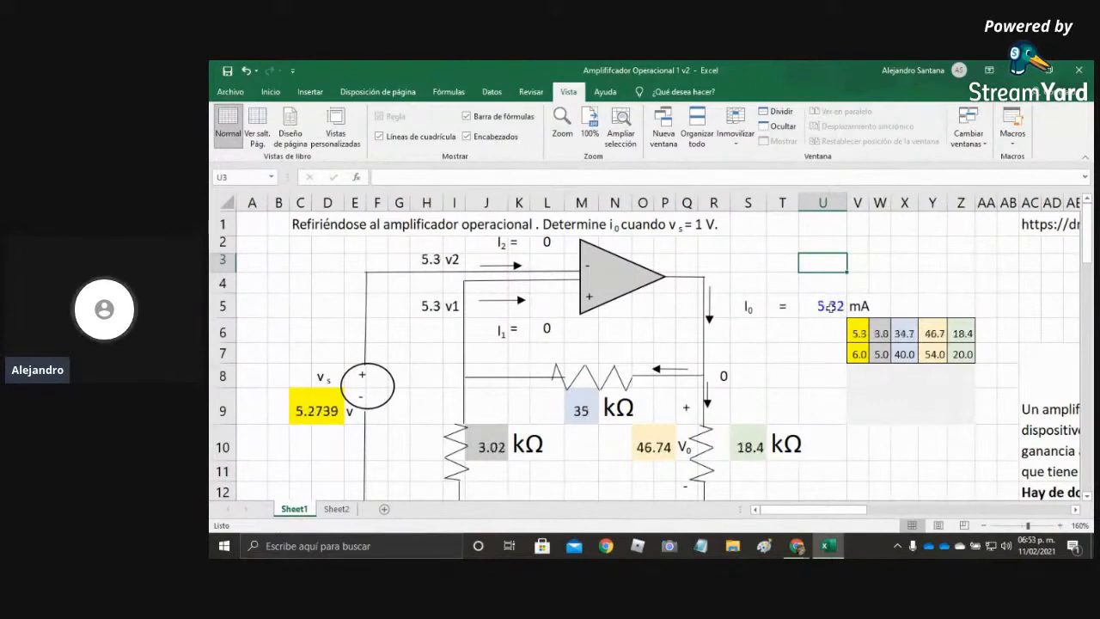
key("F9")
key("F9")
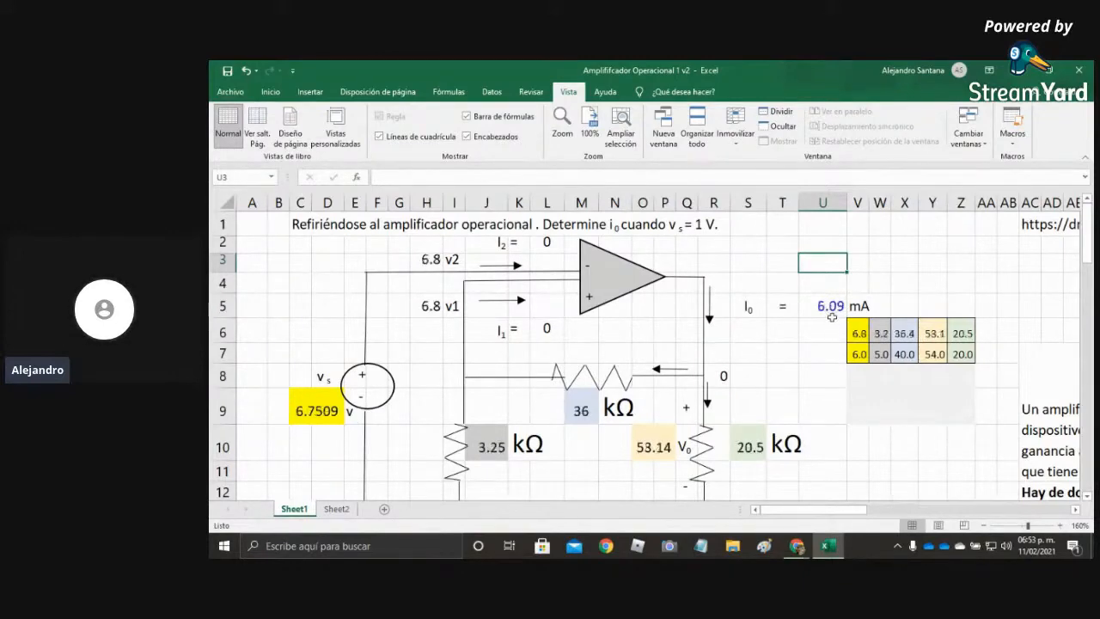
key("F9")
key("F9")
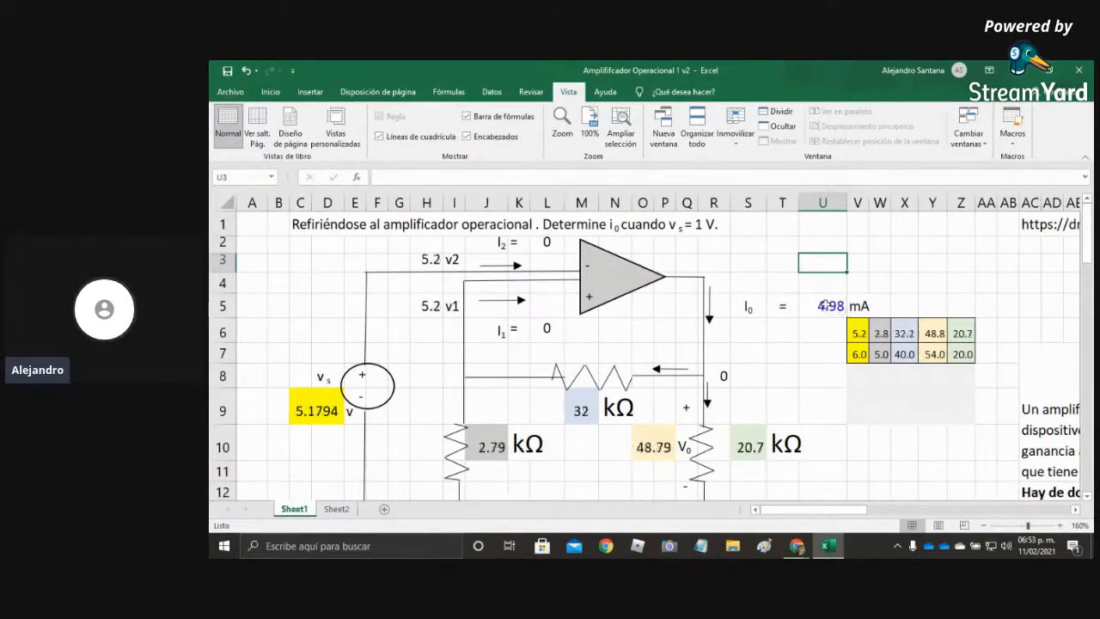
Examine the V0 and I0 substitution calculations in rows 42 to 49 while the sheet keeps recalculating.
scroll(567, 367, "down", 10)
key("F9")
scroll(567, 367, "down", 3)
key("F9")
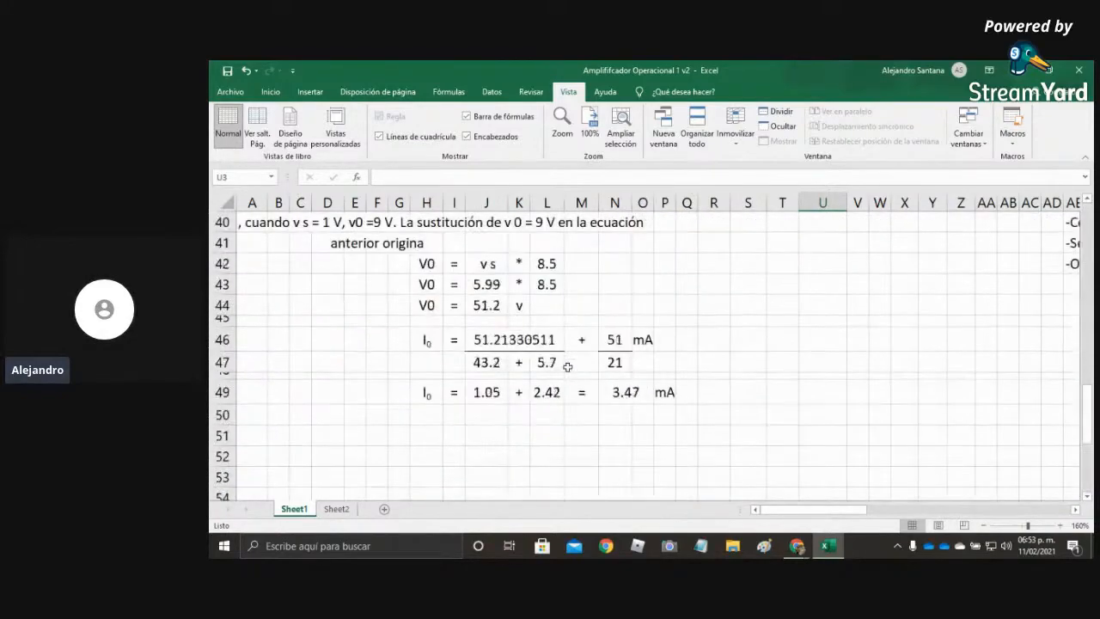
key("F9")
key("F9")
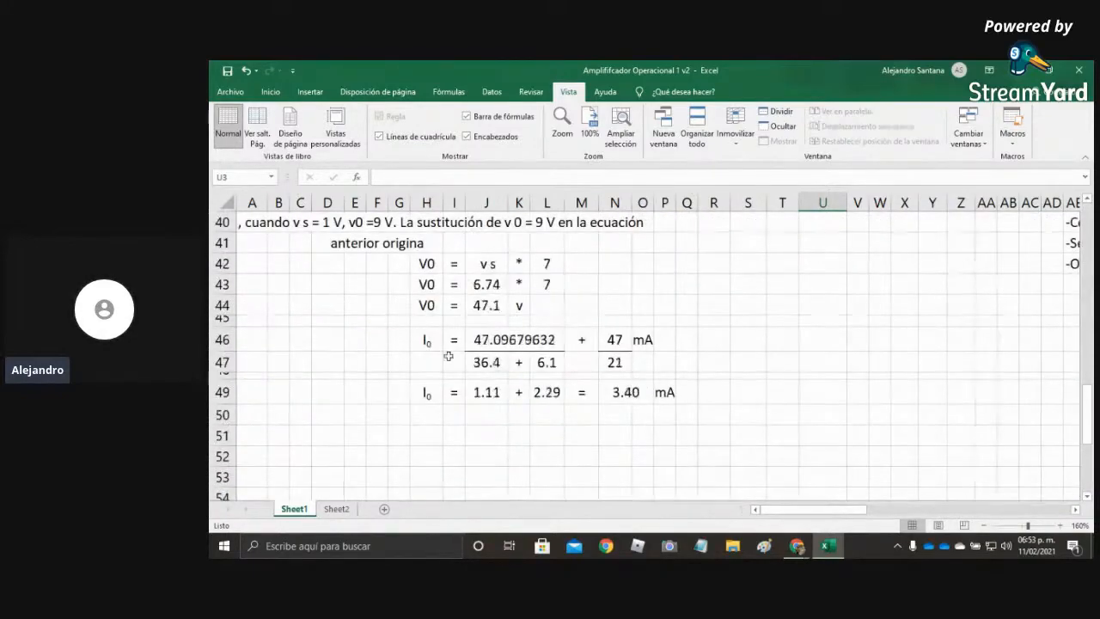
scroll(301, 423, "up", 4, "ctrl")
key("F9")
key("F9")
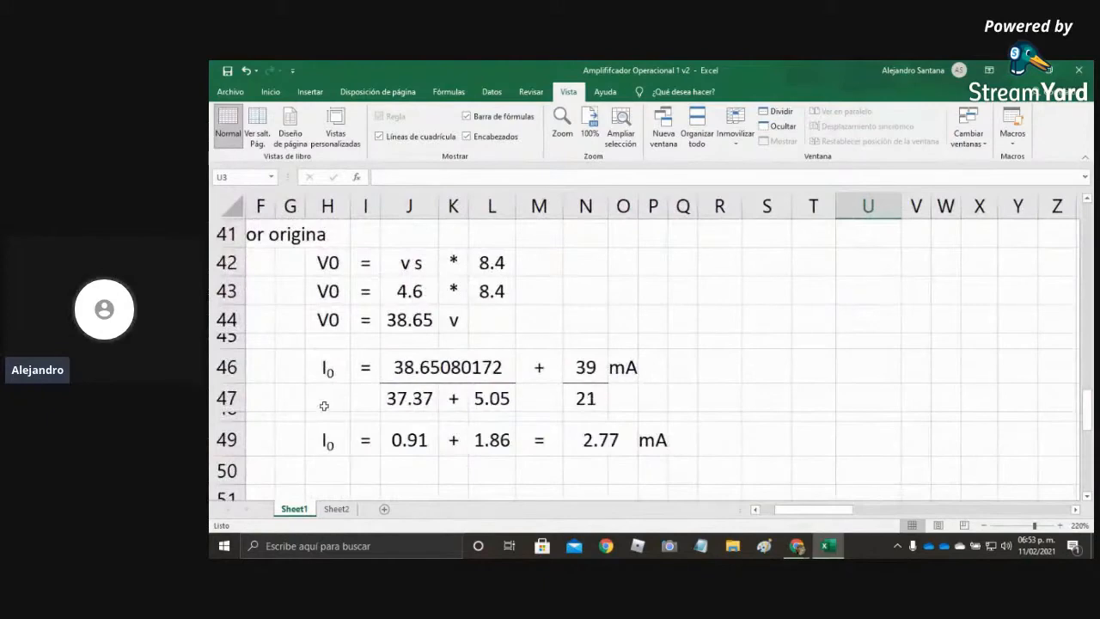
key("F9")
left_click_drag(809, 510, 787, 511)
key("F9")
key("F9")
key("F9")
Review the node 0 equation and the voltage-divider derivation in rows 15 to 38, ending at the circuit diagram.
scroll(632, 395, "up", 3)
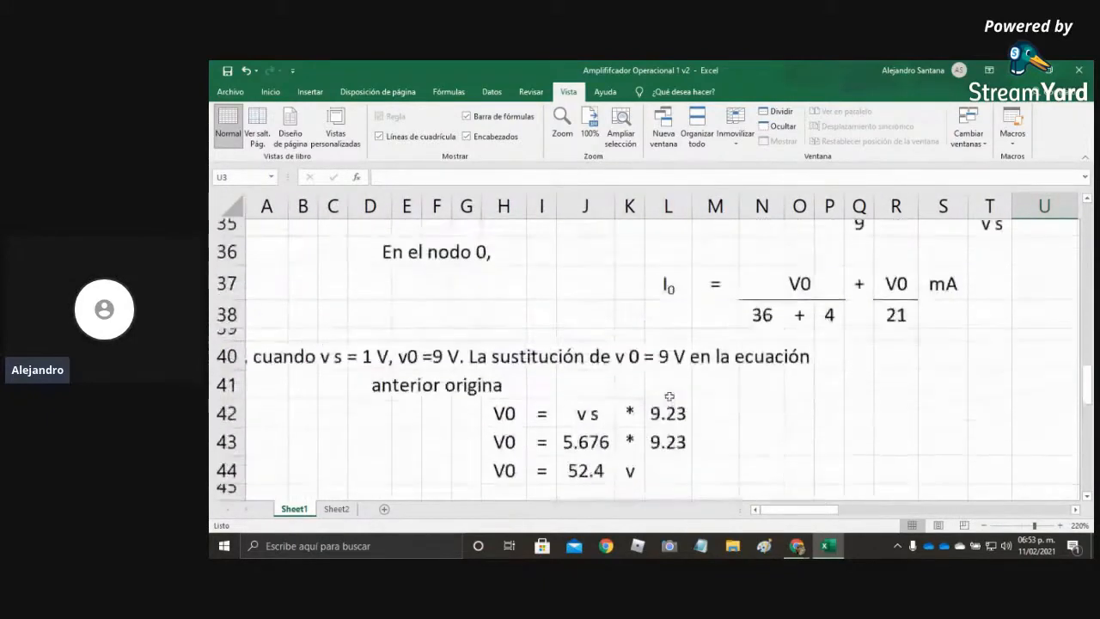
key("F9")
scroll(685, 413, "up", 4)
scroll(686, 412, "up", 2)
key("F9")
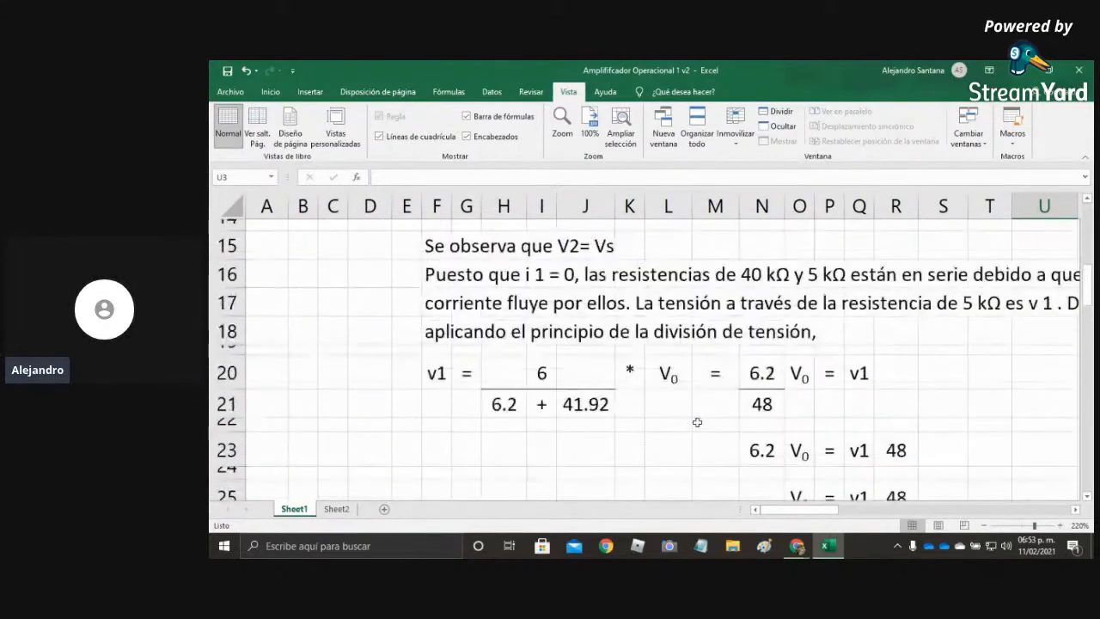
key("F9")
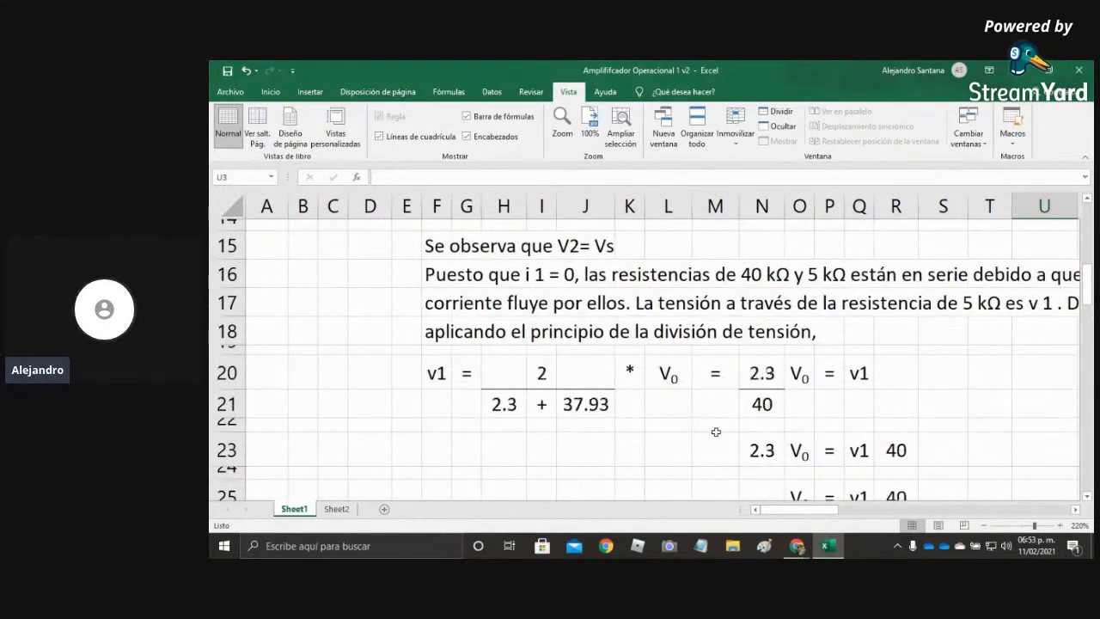
scroll(713, 430, "up", 5)
key("F9")
key("F9")
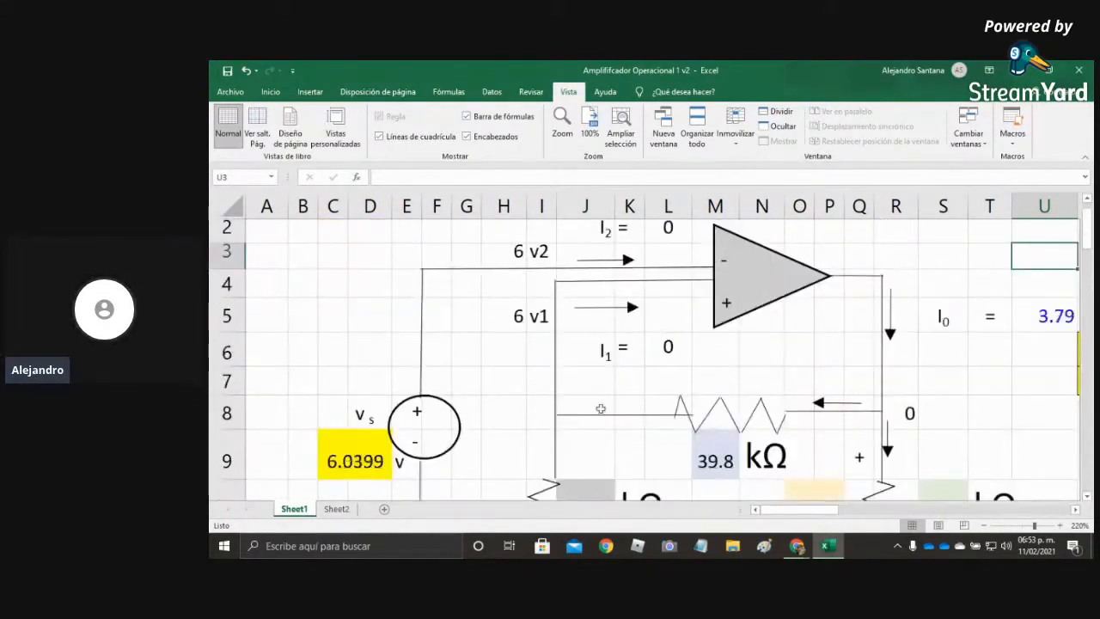
Set the mean of the source voltage in cell V7 to 20.
scroll(601, 418, "down", 5, "ctrl")
key("F9")
key("F9")
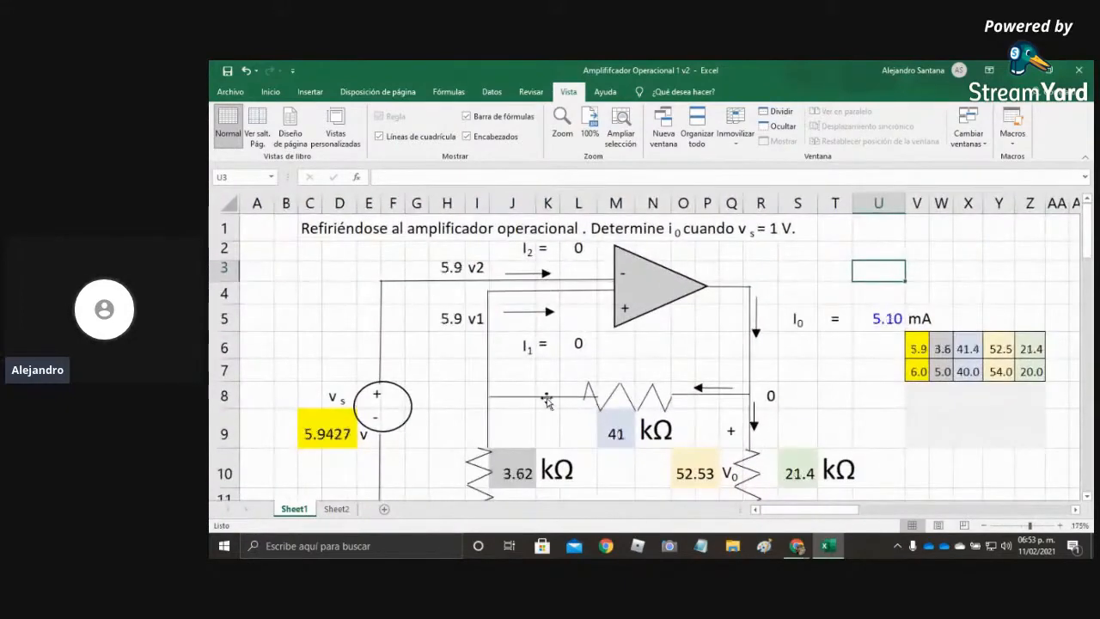
key("F9")
scroll(474, 391, "down", 1)
key("F9")
scroll(473, 391, "up", 1)
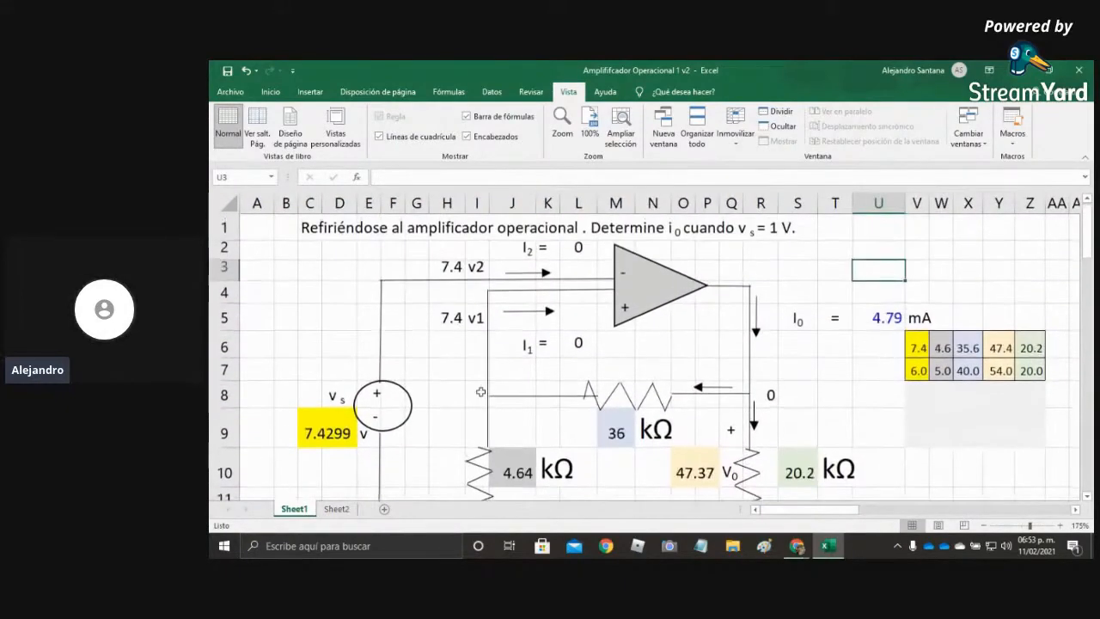
left_click(914, 375)
key("F9")
key("F9")
type("20")
key("Return")
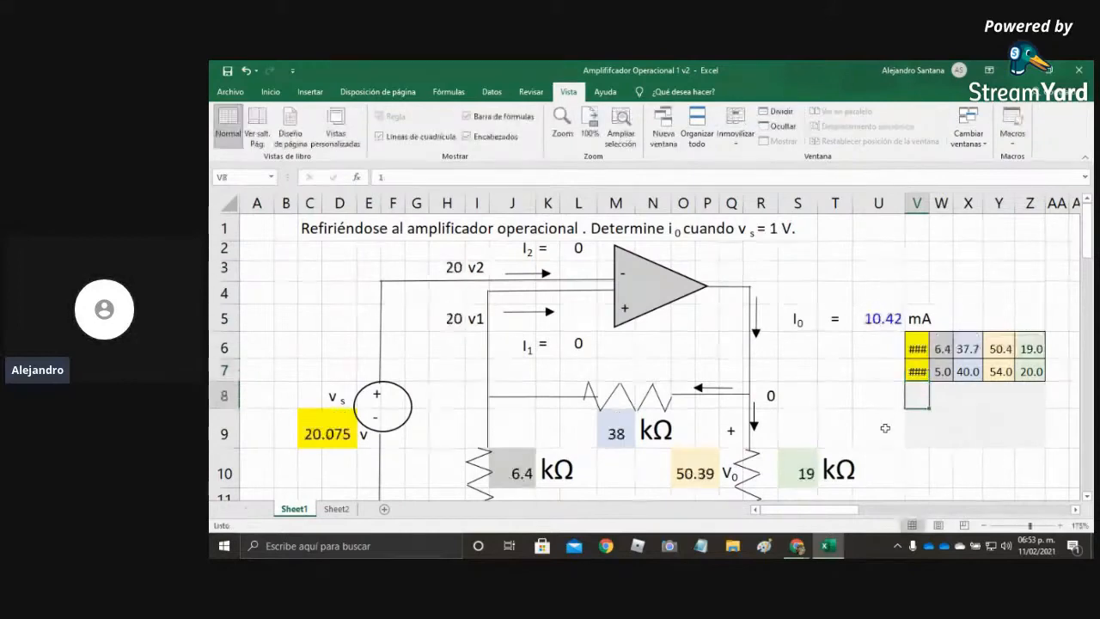
Examine how the source voltage in the yellow cell and the current I0 vary over several recalculations.
key("F9")
key("F9")
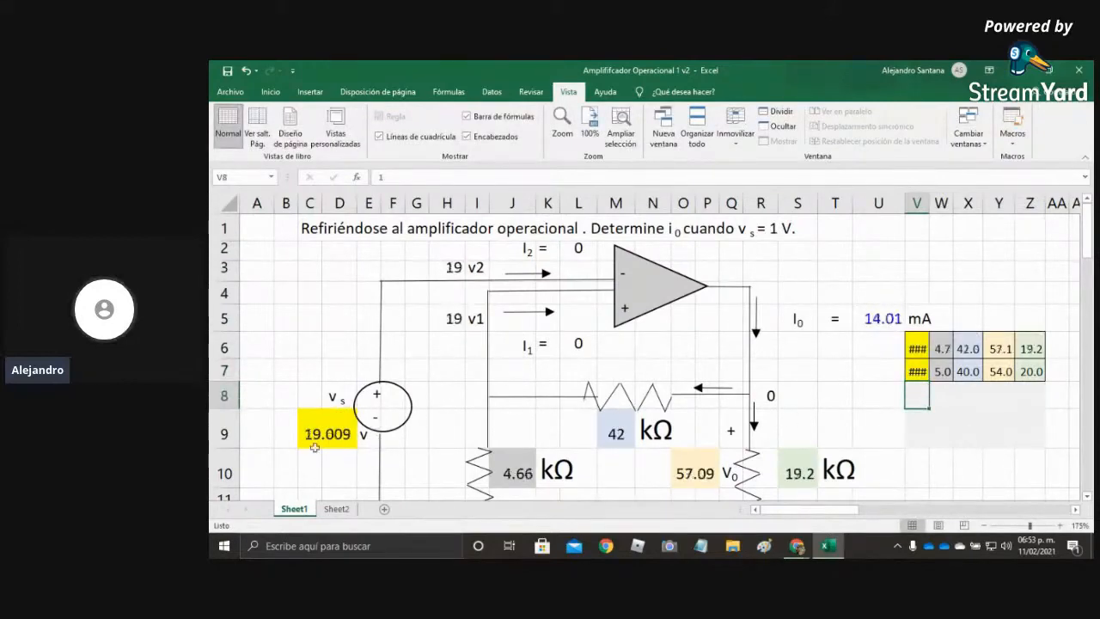
key("F9")
key("F9")
key("F9")
key("F9")
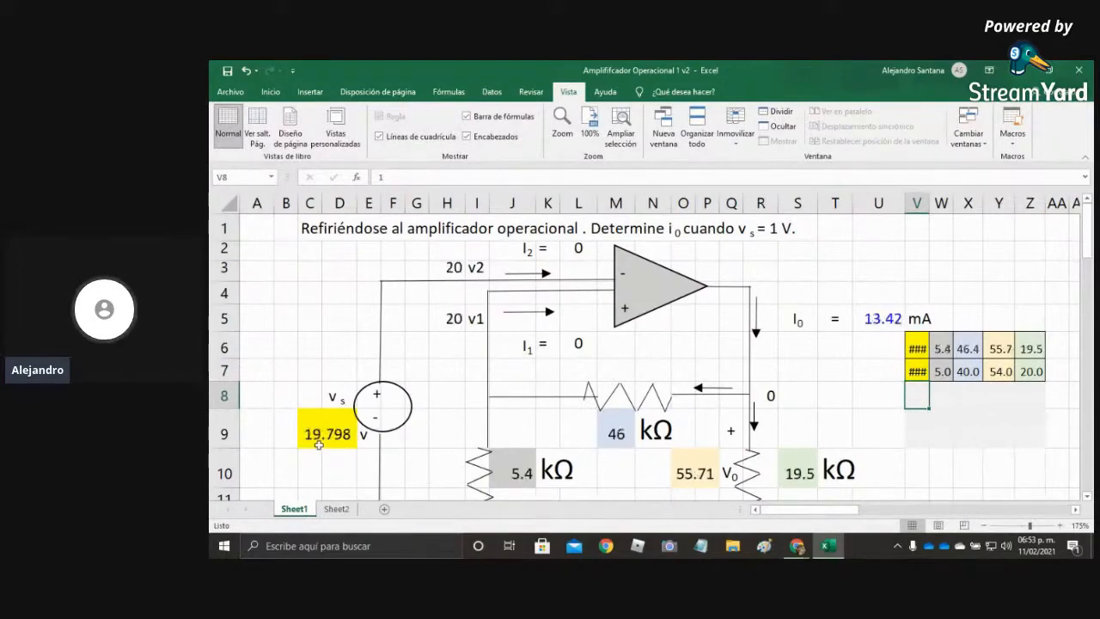
key("F9")
key("F9")
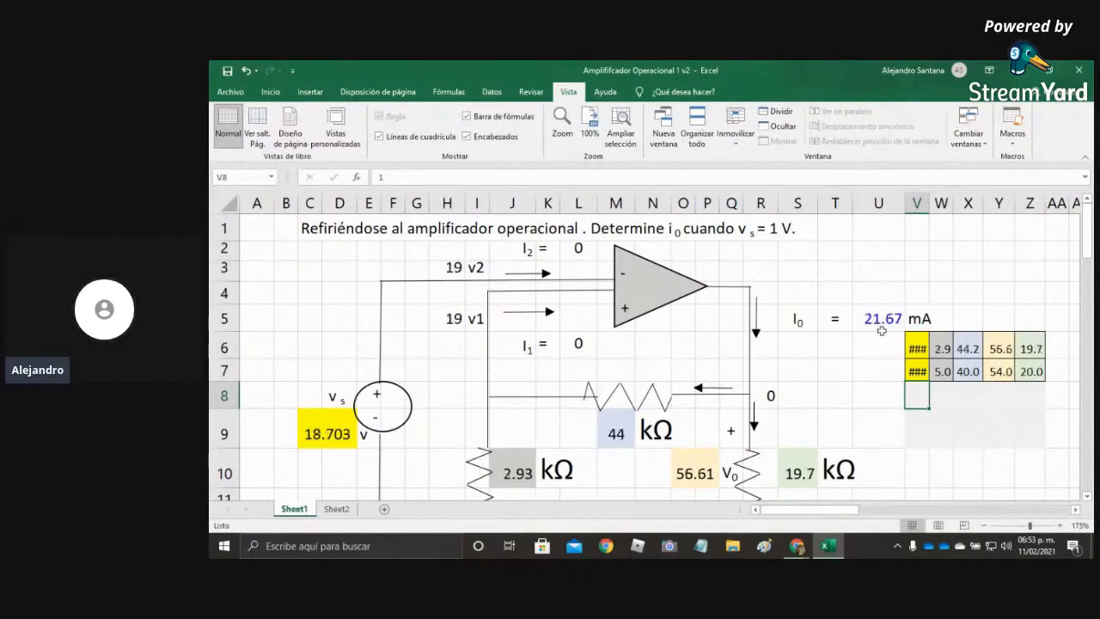
key("F9")
key("F9")
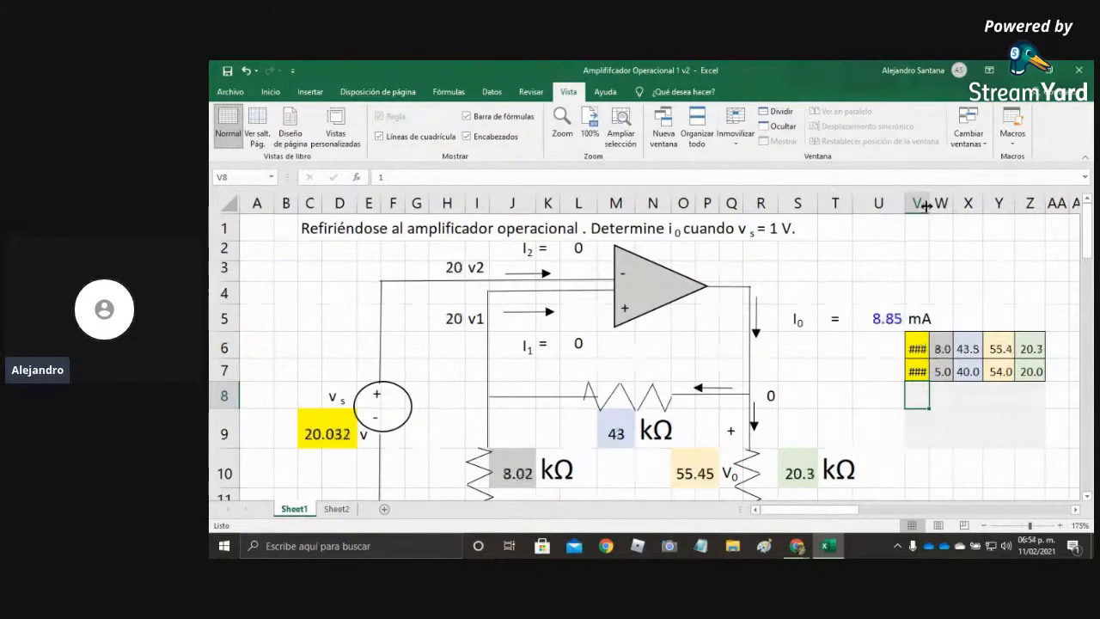
Widen column V enough to show its numbers, and keep recalculating the circuit.
key("F9")
left_click_drag(929, 203, 936, 203)
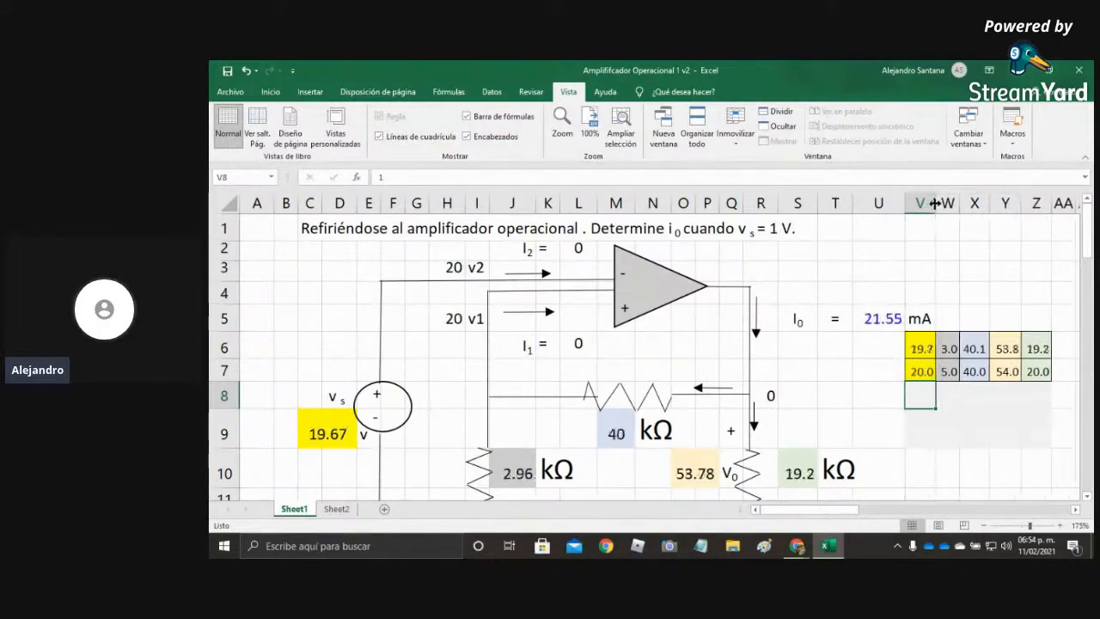
key("F9")
key("F9")
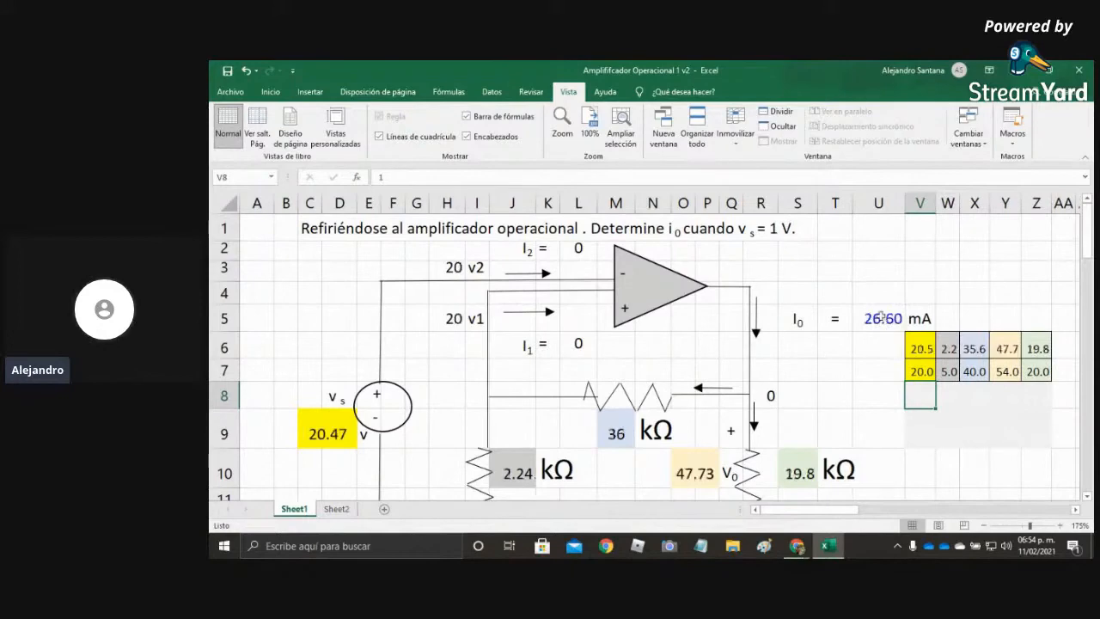
key("F9")
key("F9")
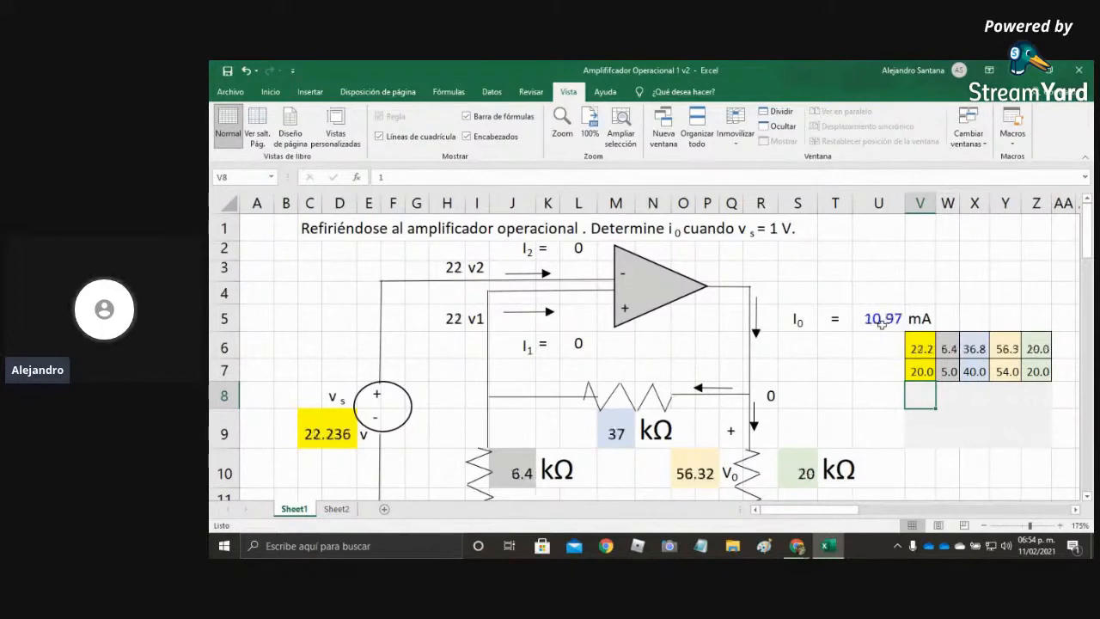
key("F9")
key("F9")
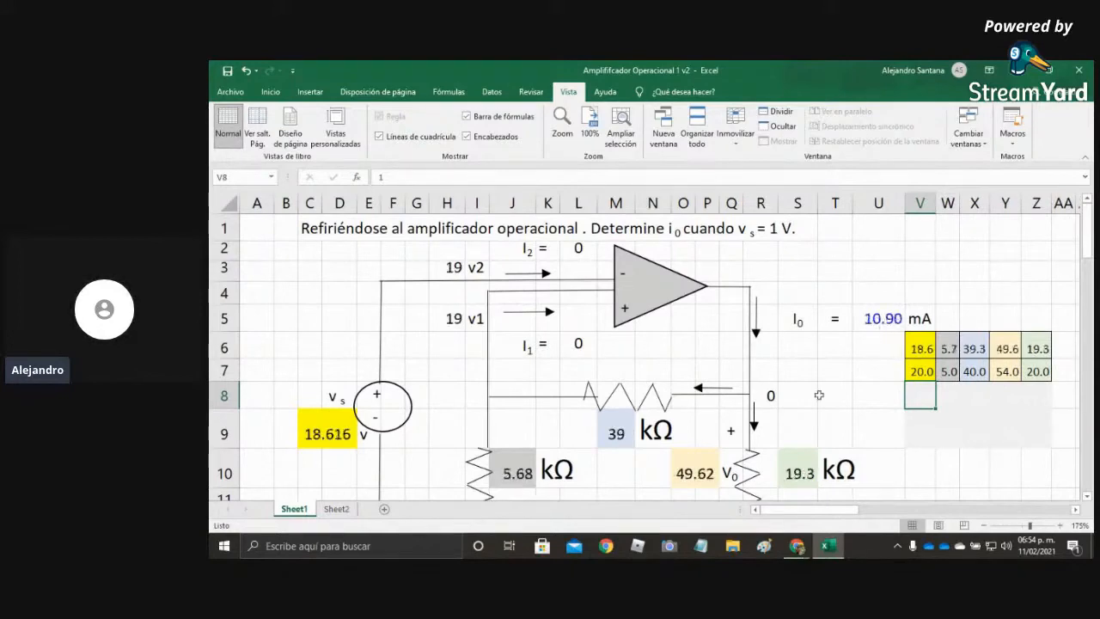
Set the mean of the grey resistor in cell W7 to 1.
key("F9")
key("F9")
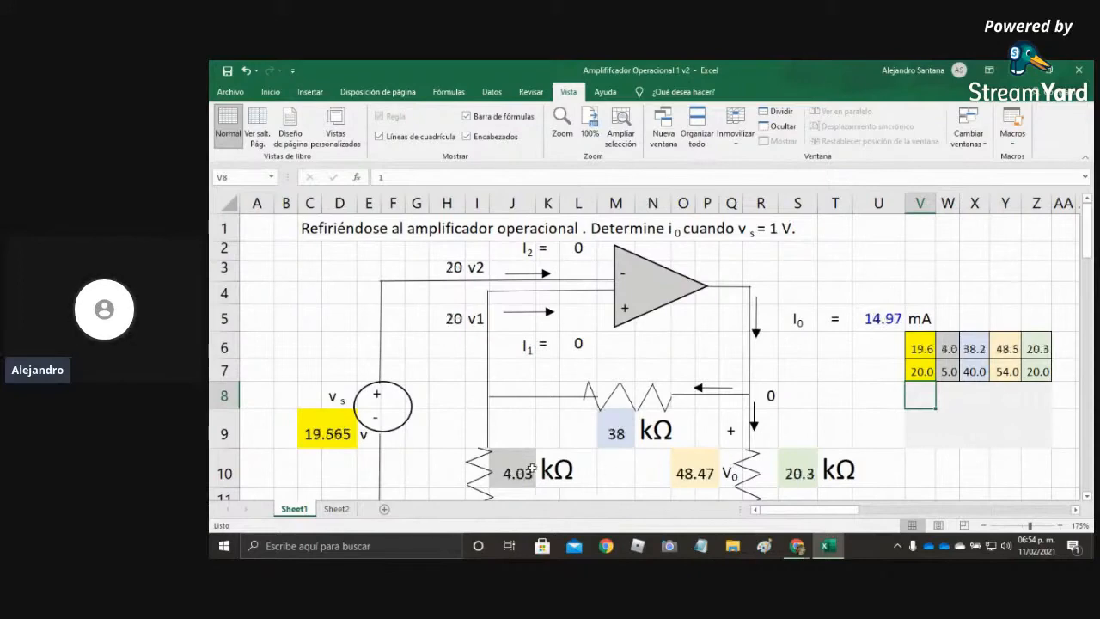
key("F9")
key("F9")
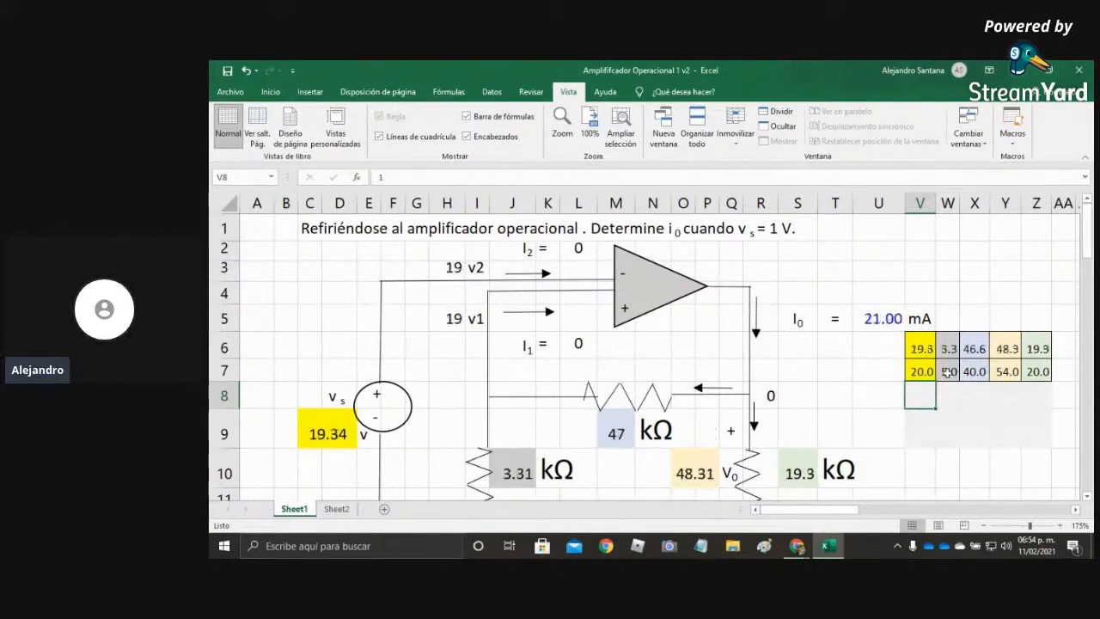
key("F9")
left_click(949, 371)
key("F9")
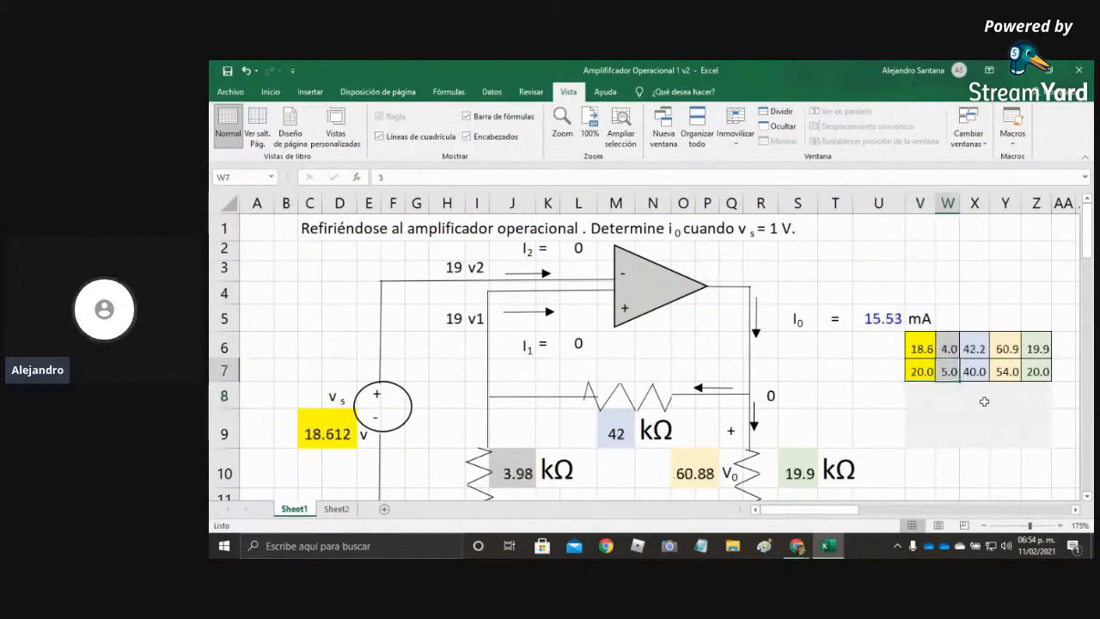
type("1")
key("Return")
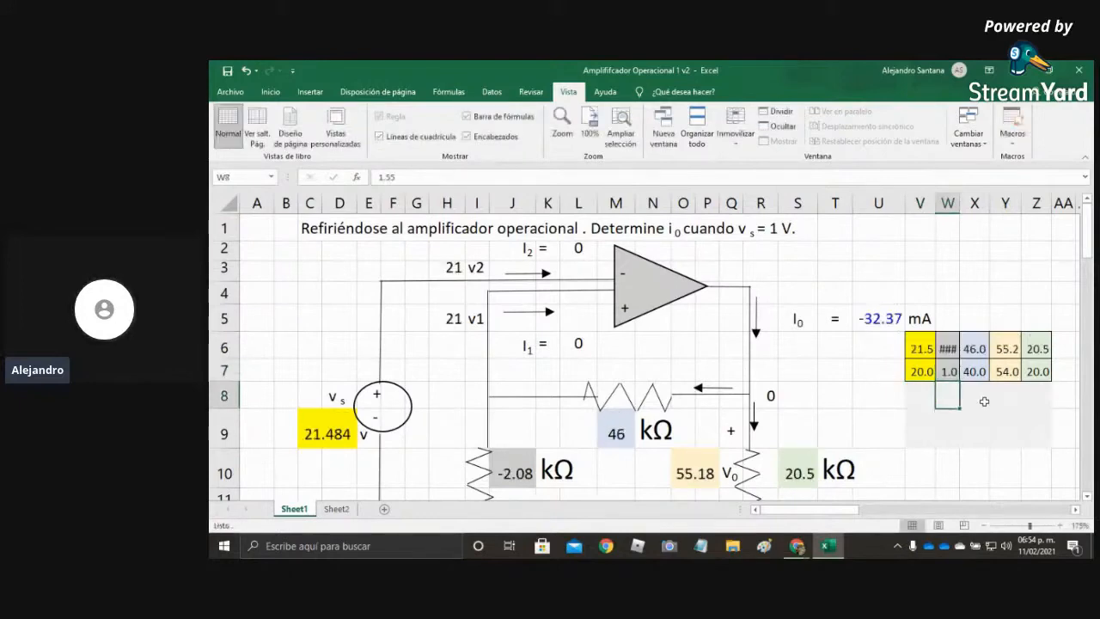
Examine how the grey resistor value and the current I0 respond over repeated recalculations with the small resistor mean.
key("F9")
key("F9")
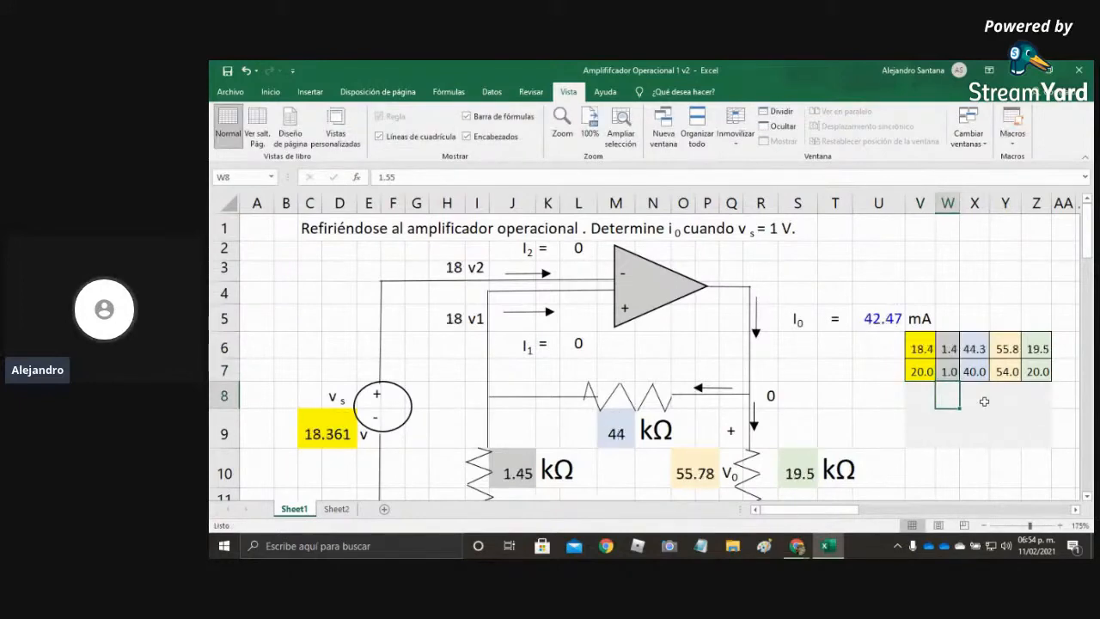
key("F9")
key("F9")
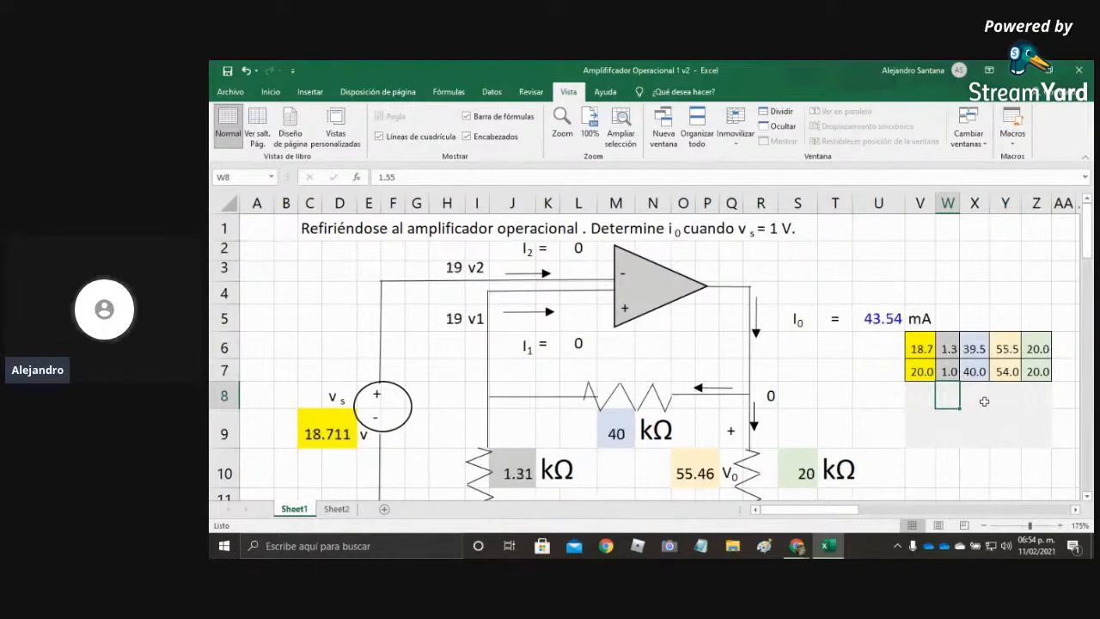
key("F9")
key("F9")
key("F9")
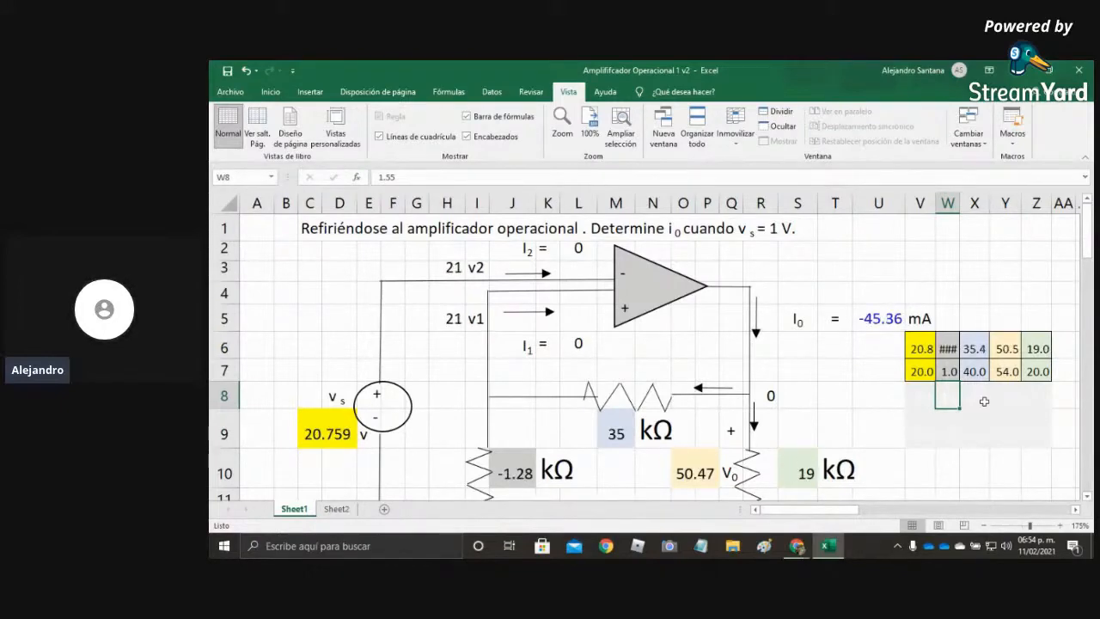
key("F9")
key("F9")
Set the grey resistor's mean in cell W7 to 20.
left_click(949, 371)
key("F9")
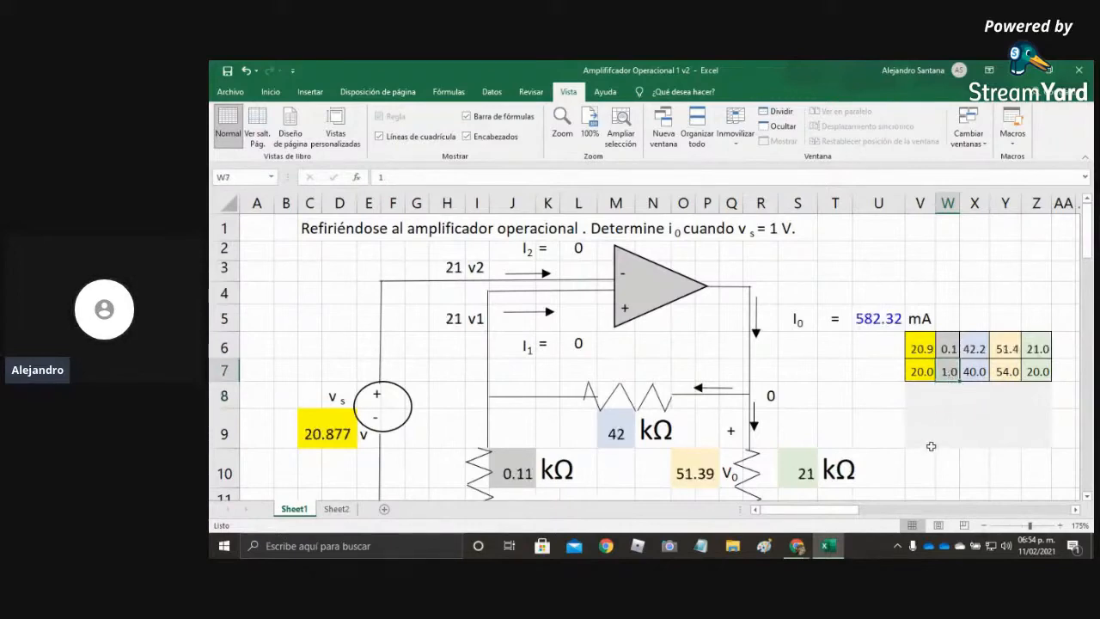
key("F9")
key("F9")
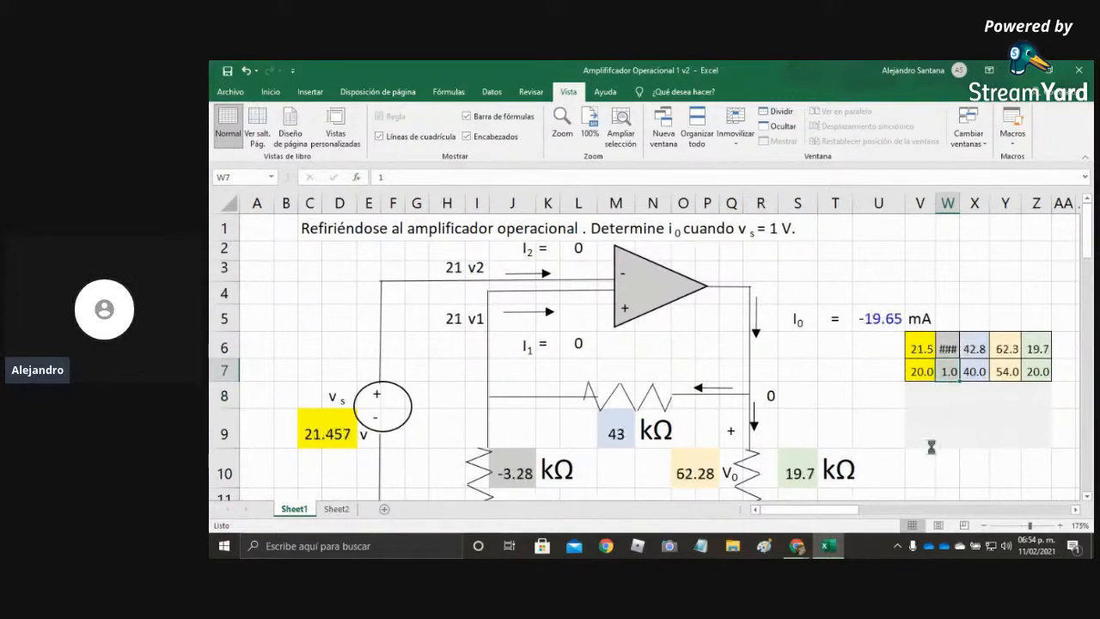
key("F9")
type("20")
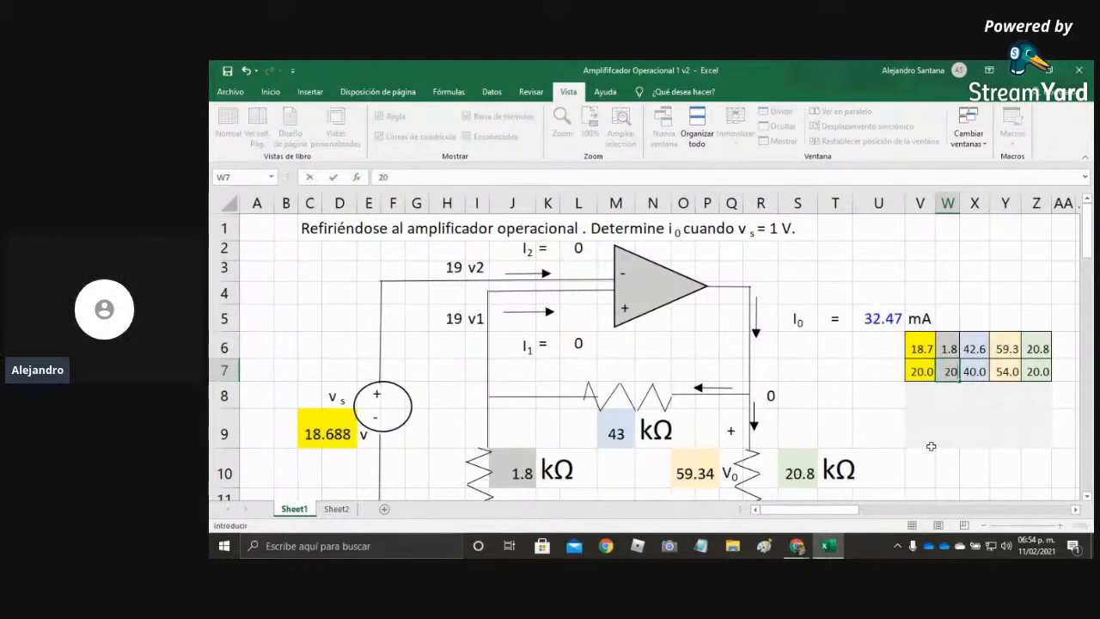
key("Return")
Widen column W enough to show the resistor values in full.
key("F9")
key("F9")
left_click_drag(964, 211, 970, 206)
key("F9")
key("F9")
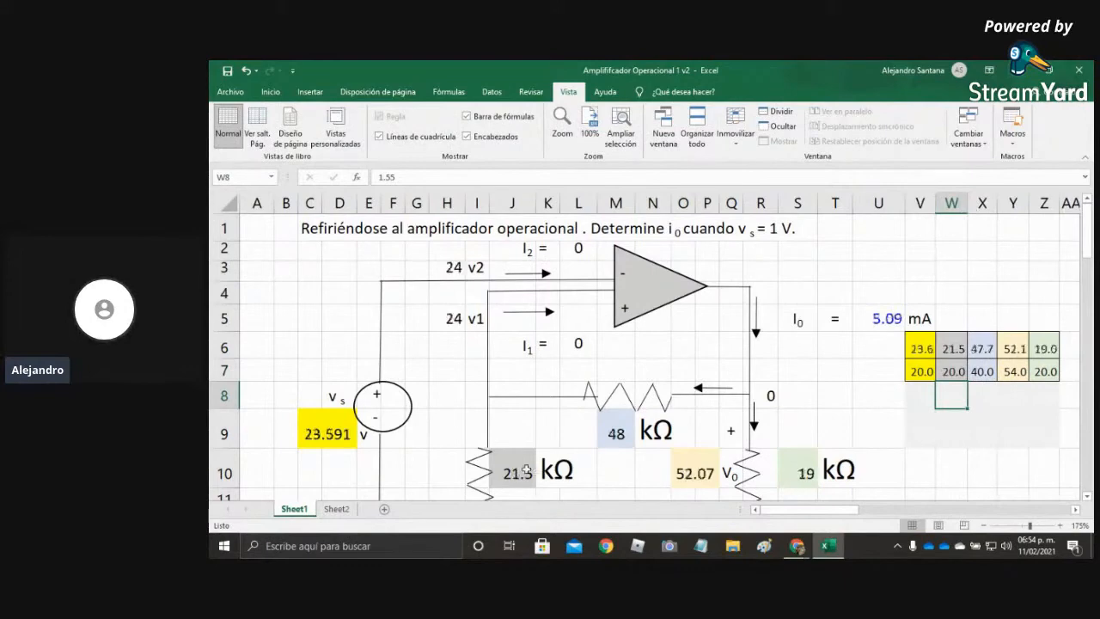
Examine the grey resistor in the diagram and the current I0 over several recalculations with both means at 20.
key("F9")
key("F9")
key("F9")
key("F9")
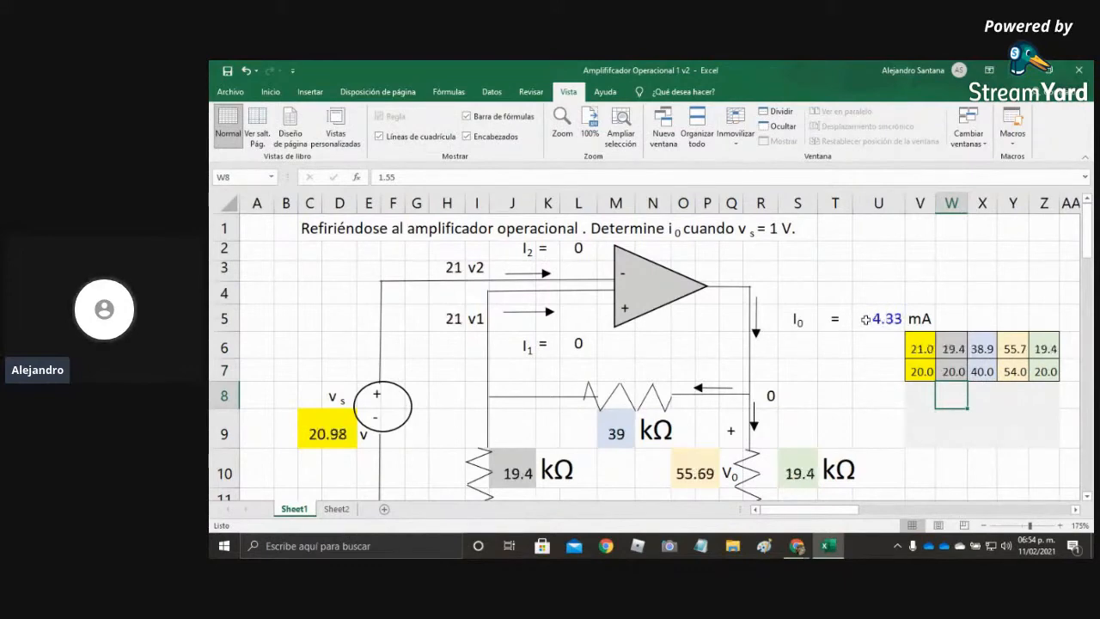
key("F9")
key("F9")
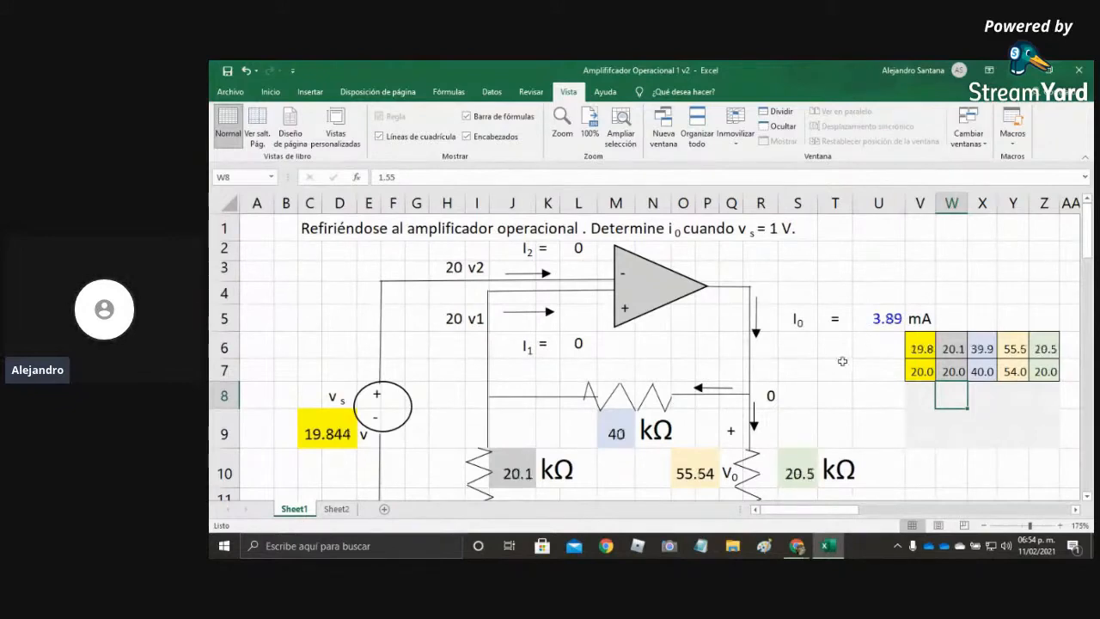
Set the blue resistor's mean in cell X7 to 20.
key("F9")
key("F9")
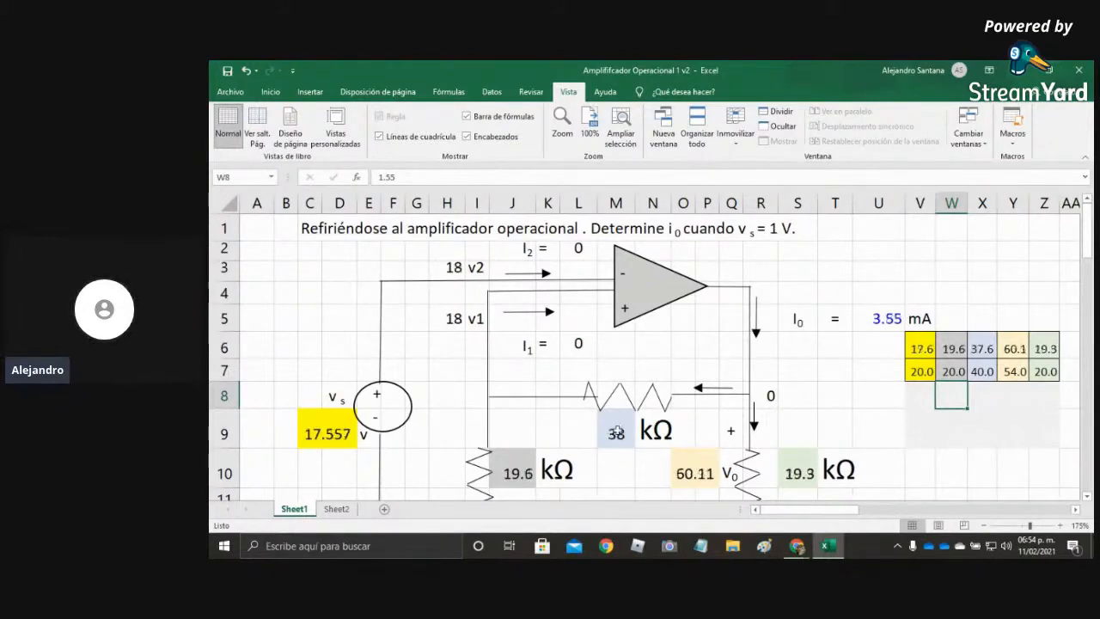
left_click(985, 377)
key("F9")
key("F9")
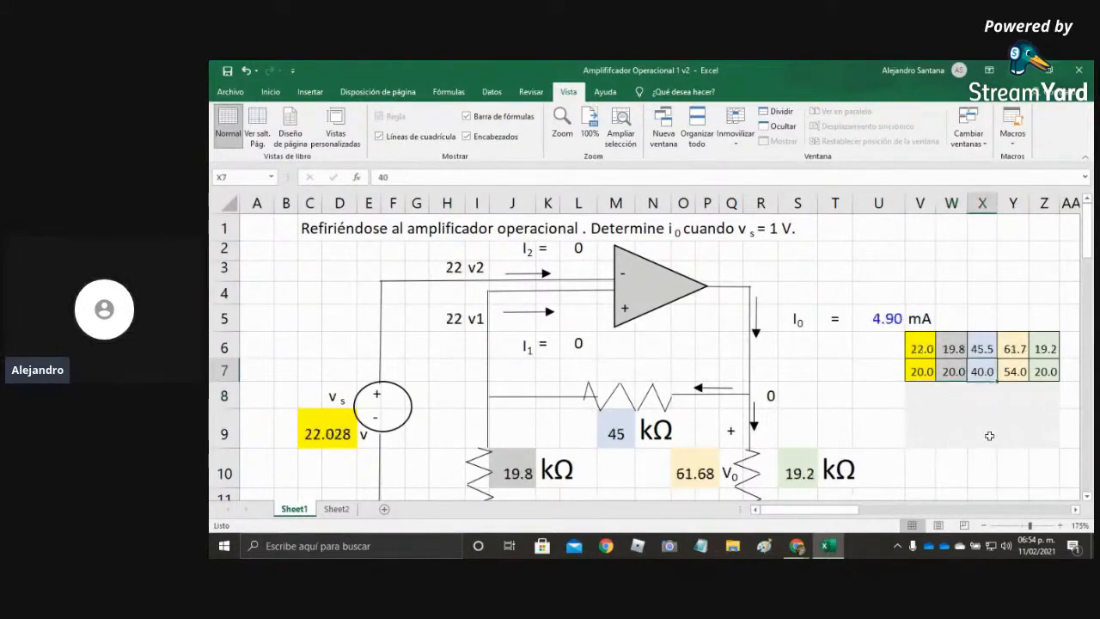
key("F9")
key("F9")
key("F9")
type("20")
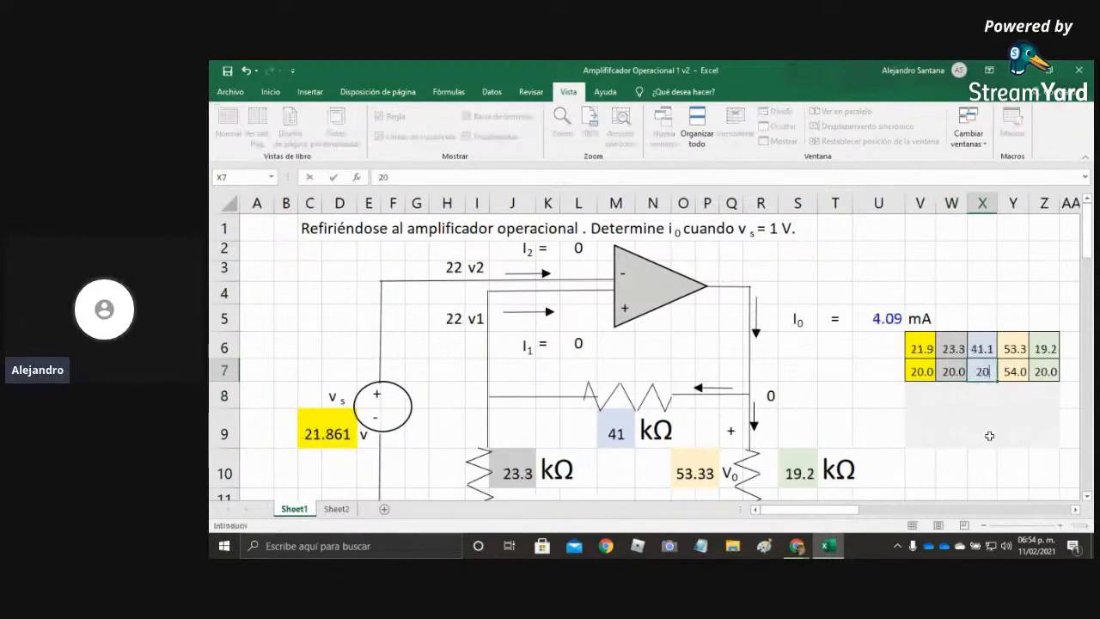
key("Return")
Examine how the blue resistor in the diagram and the current I0 vary over several recalculations with its mean at 20.
key("F9")
key("F9")
key("F9")
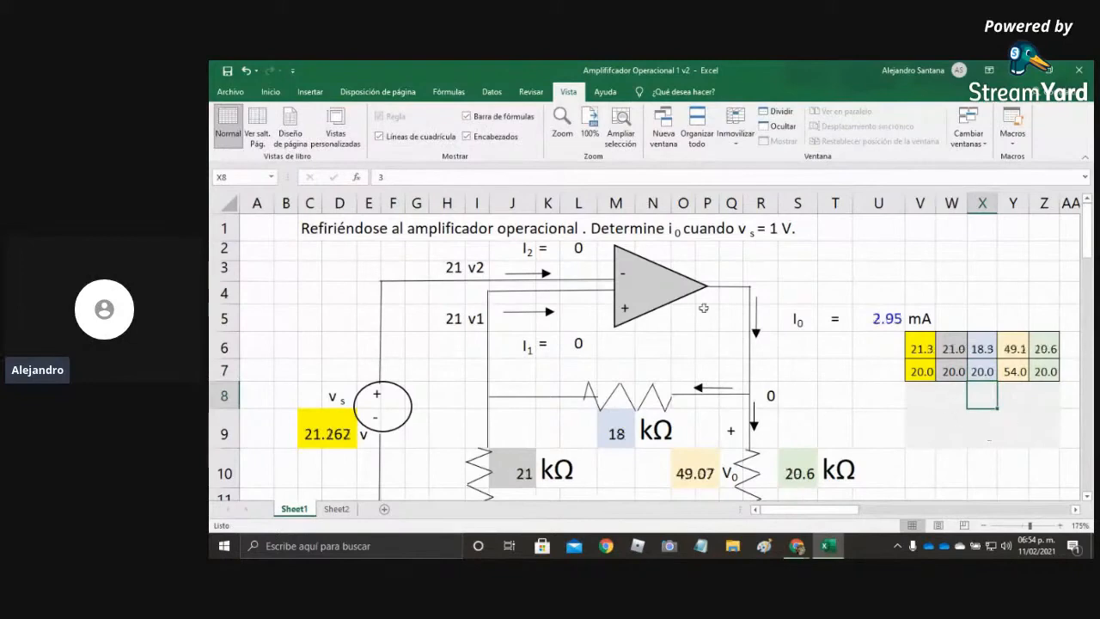
key("F9")
key("F9")
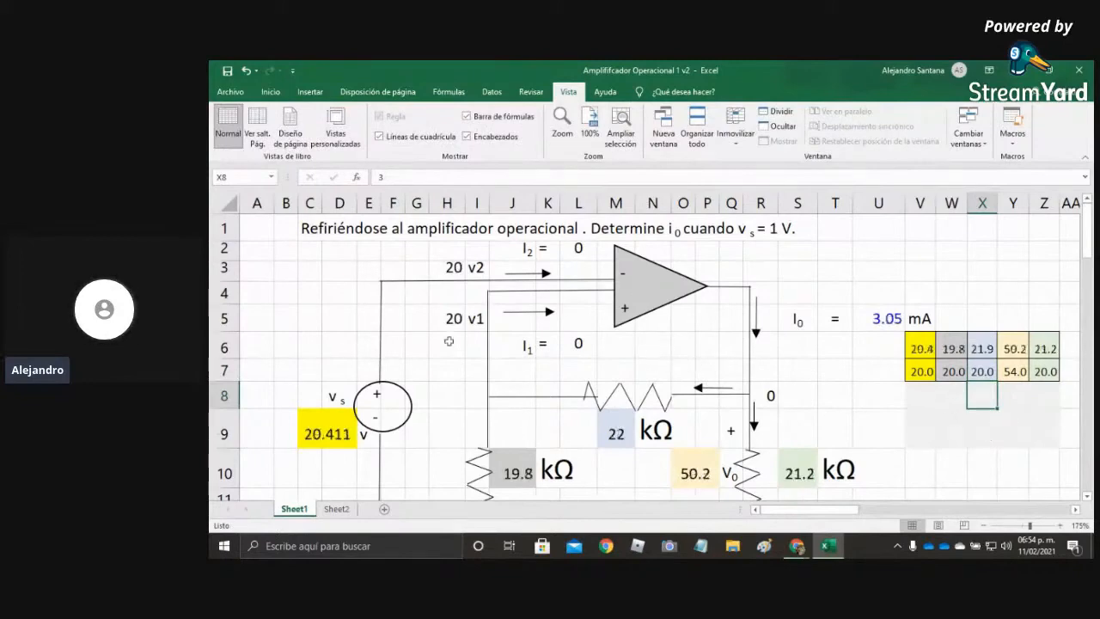
key("F9")
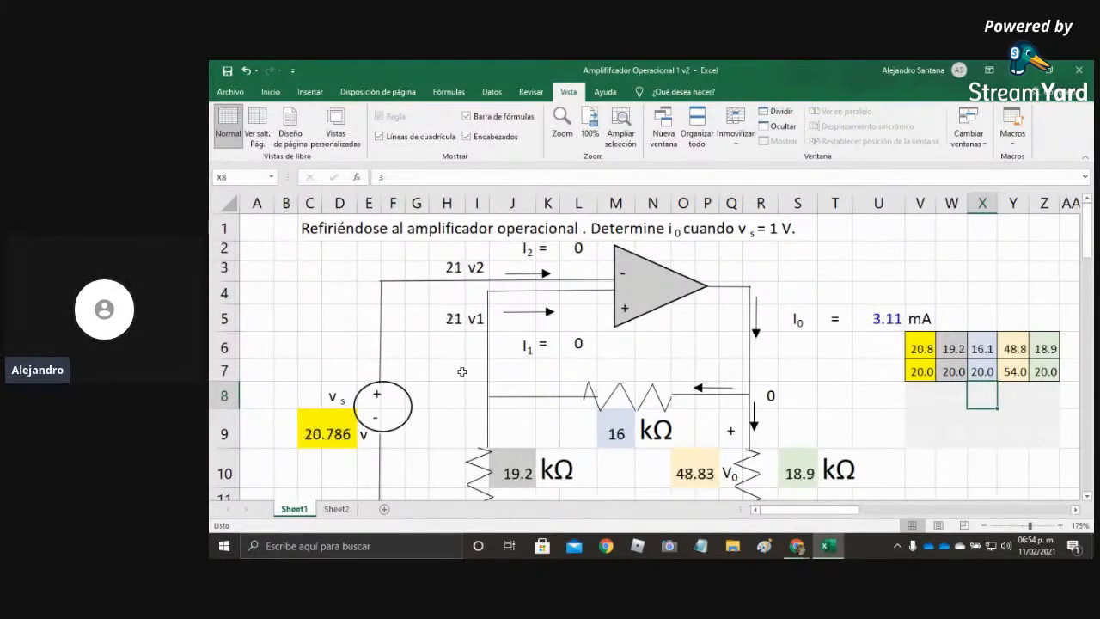
key("F9")
key("F9")
key("F9")
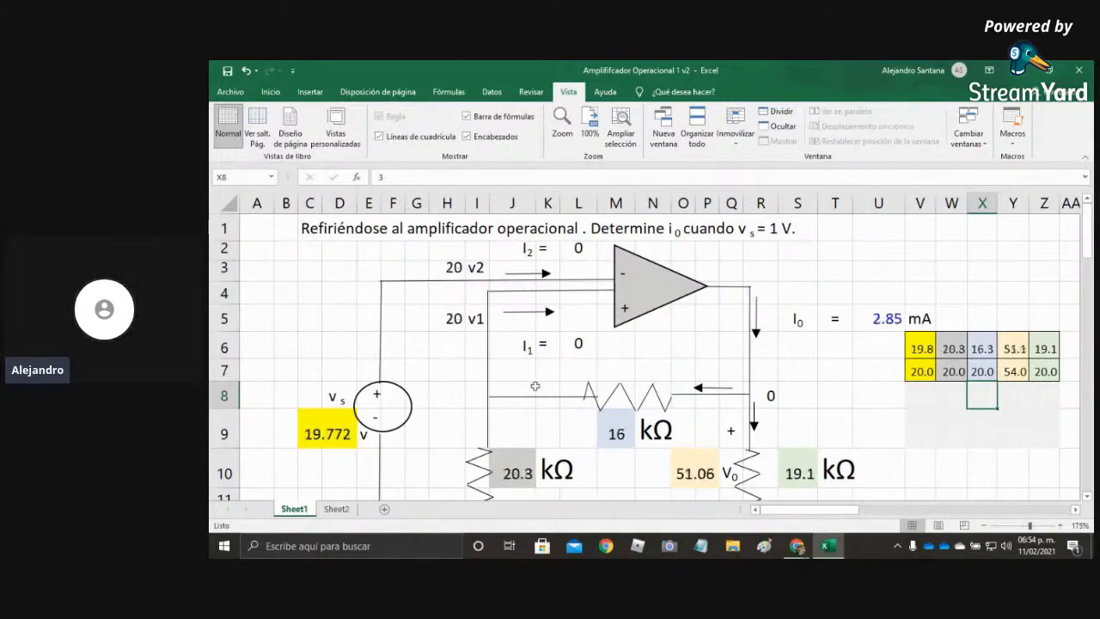
key("F9")
Set the source voltage's mean in cell V7 to 5.
left_click(906, 372)
key("F9")
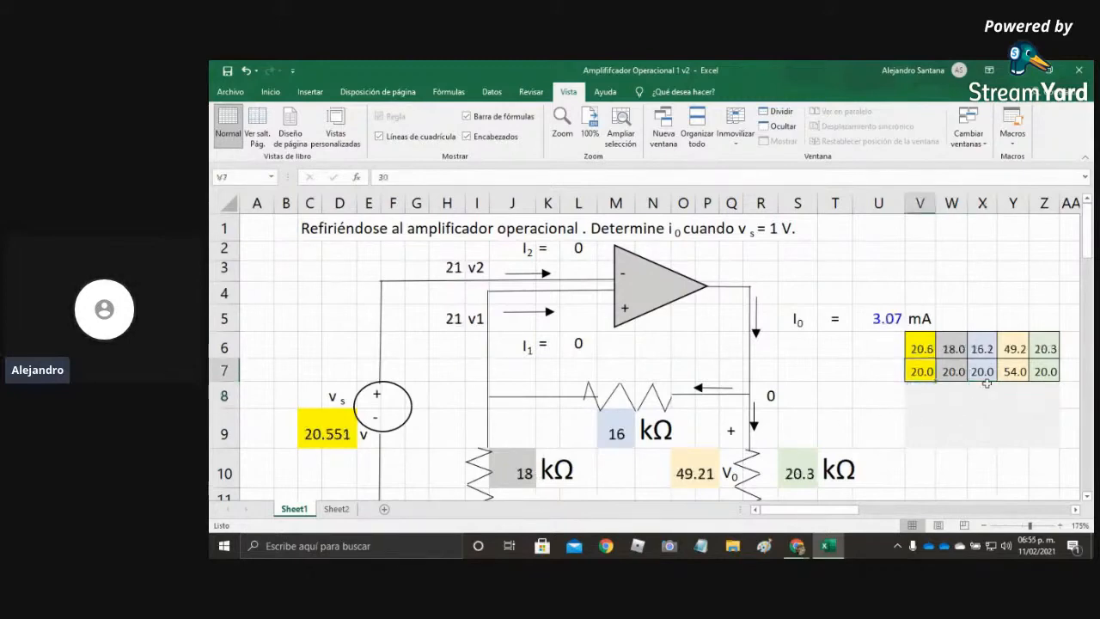
key("F9")
type("5")
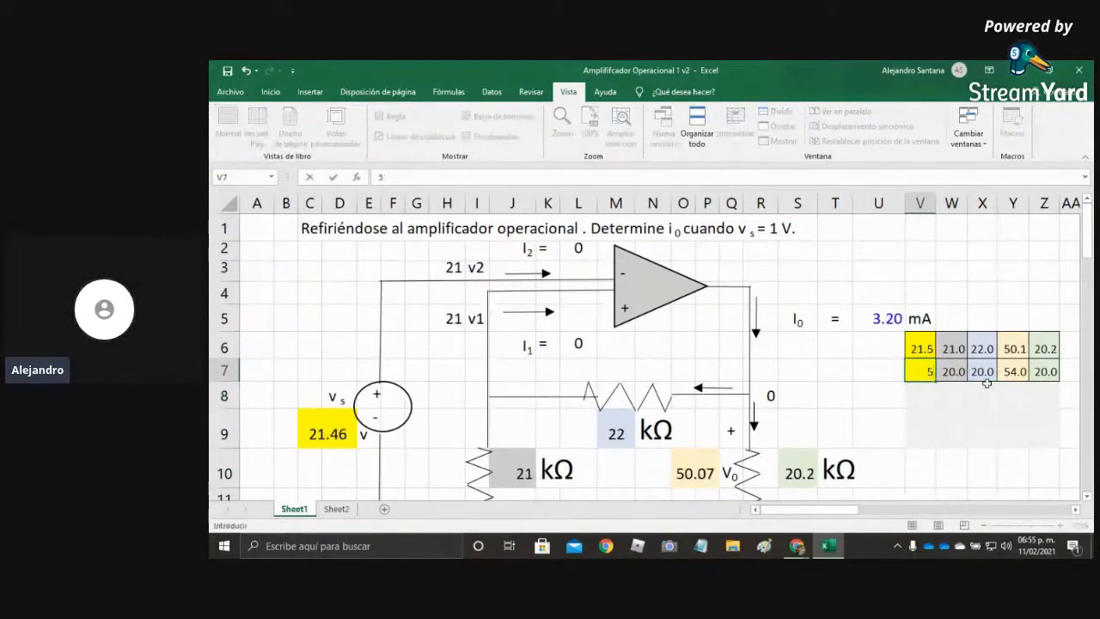
key("Return")
key("F9")
Set the grey resistor's mean in cell W7 to 40.
left_click(952, 372)
key("F9")
type("40")
key("Return")
key("F9")
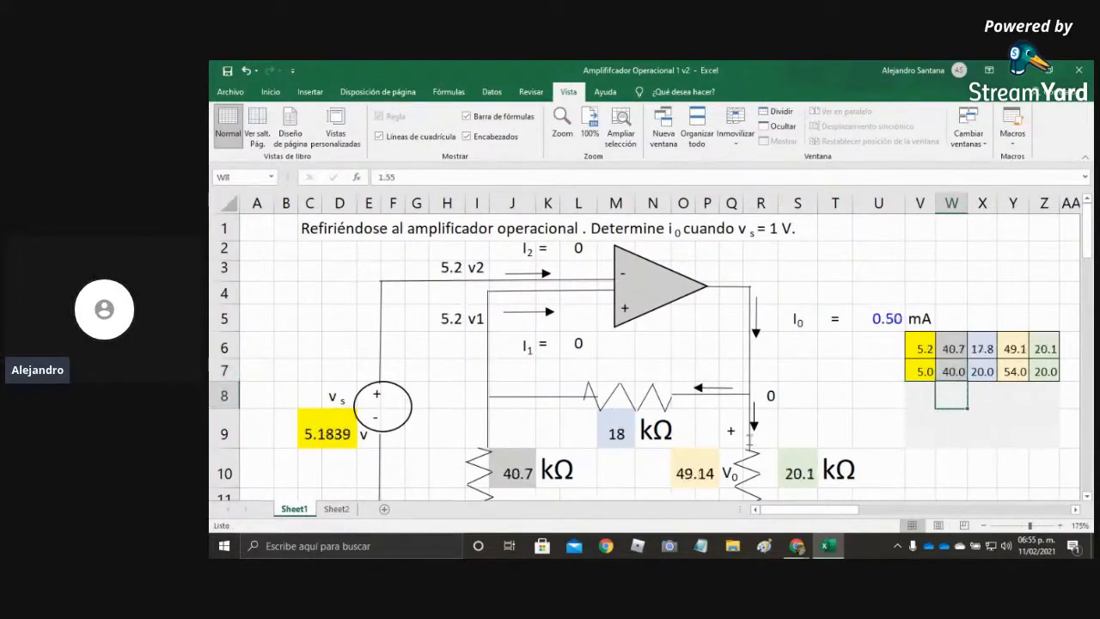
Examine the source voltage in the diagram and the current I0 over repeated recalculations with the voltage mean at 5.
key("F9")
key("F9")
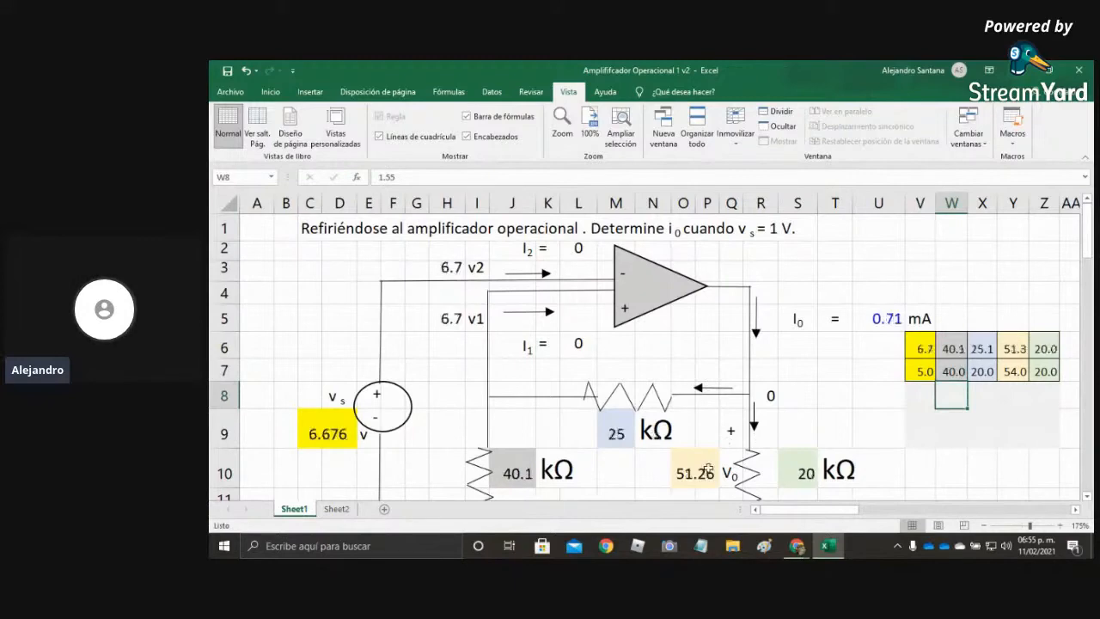
key("F9")
key("F9")
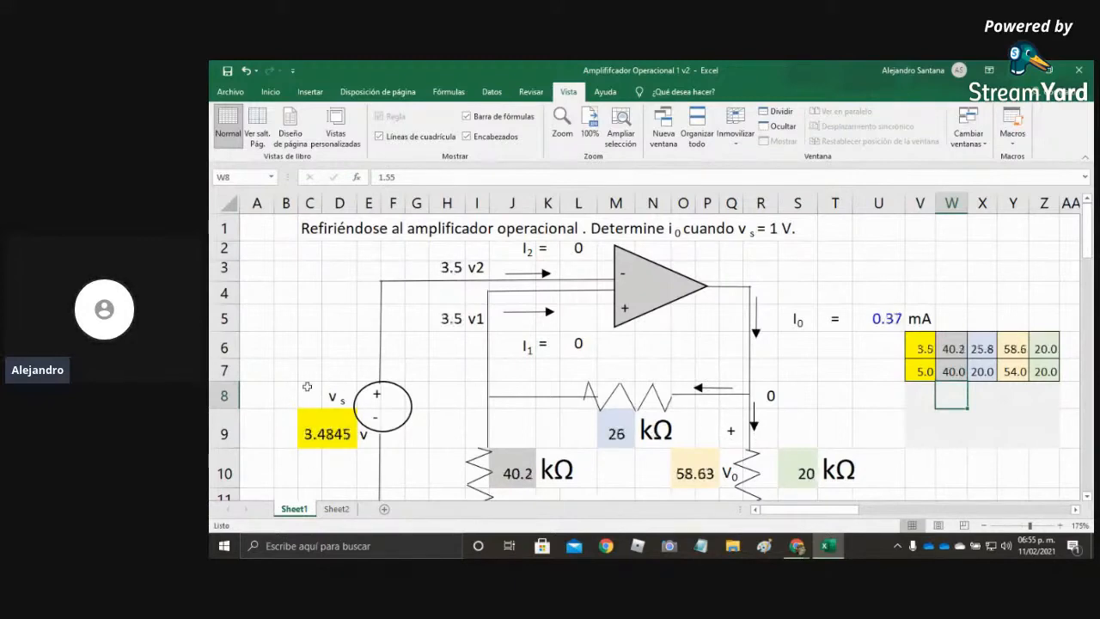
key("F9")
left_click(918, 370)
key("F9")
key("F9")
key("F9")
key("F9")
key("F9")
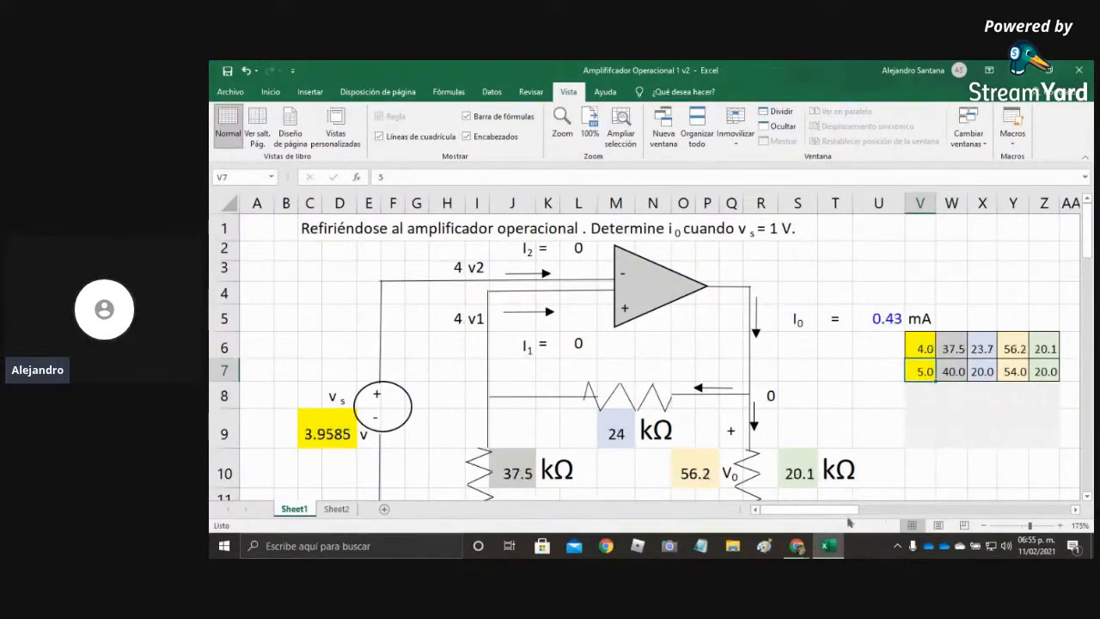
left_click_drag(844, 516, 714, 509)
key("F9")
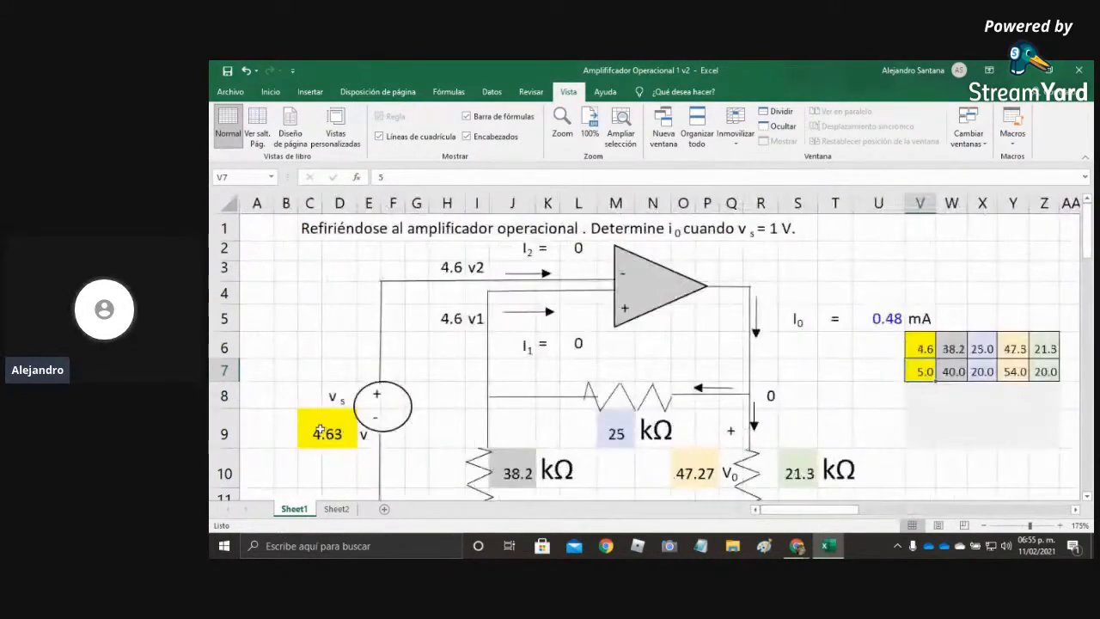
left_click(322, 431)
key("F9")
Set the source voltage's mean in cell V7 to 22.
left_click(914, 391)
key("F9")
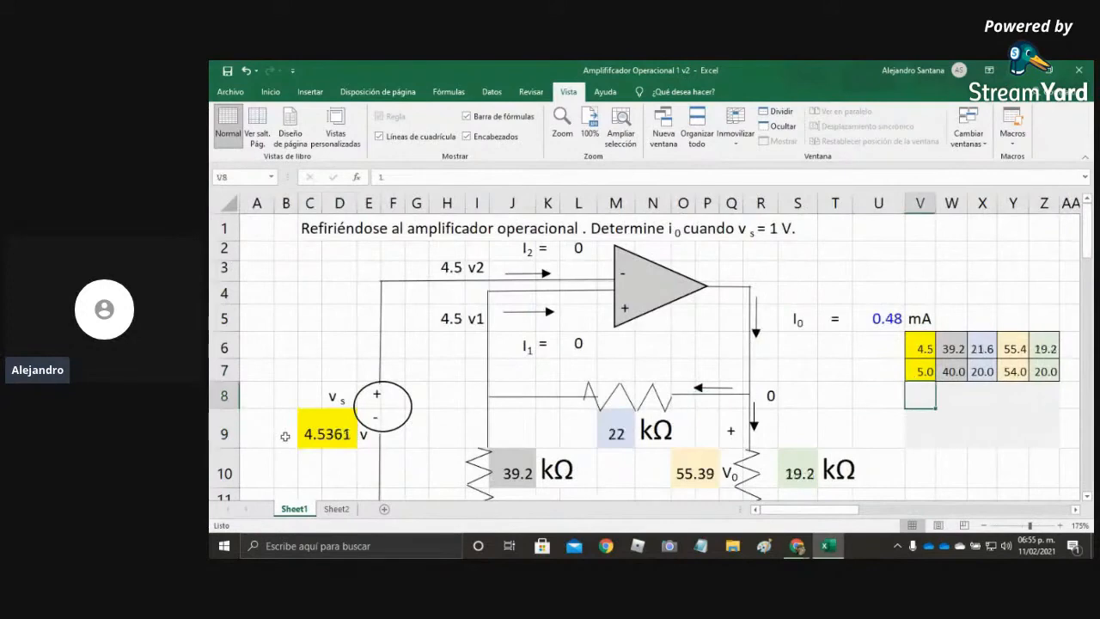
key("F9")
key("Up")
key("F9")
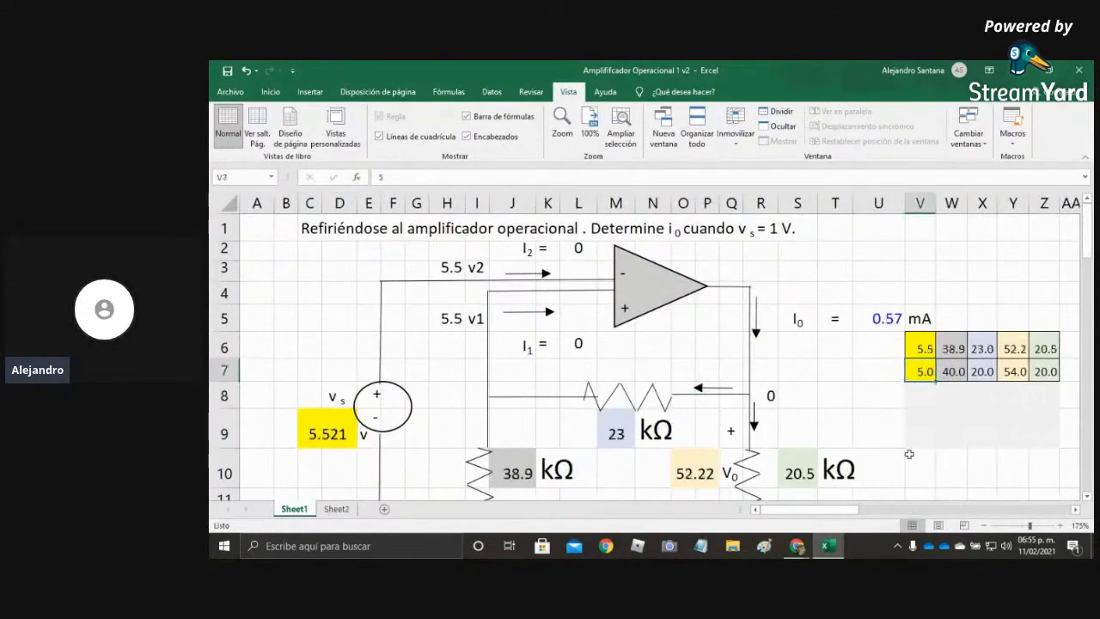
type("22")
key("Return")
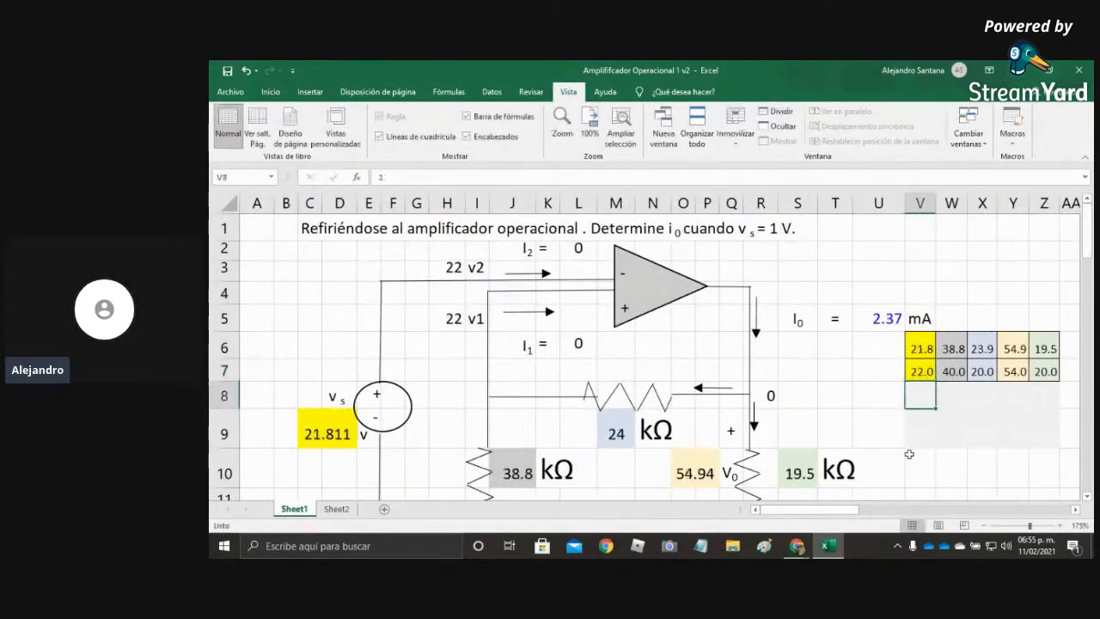
Examine how the source voltage in the diagram varies over several recalculations with its mean at 22.
key("F9")
key("F9")
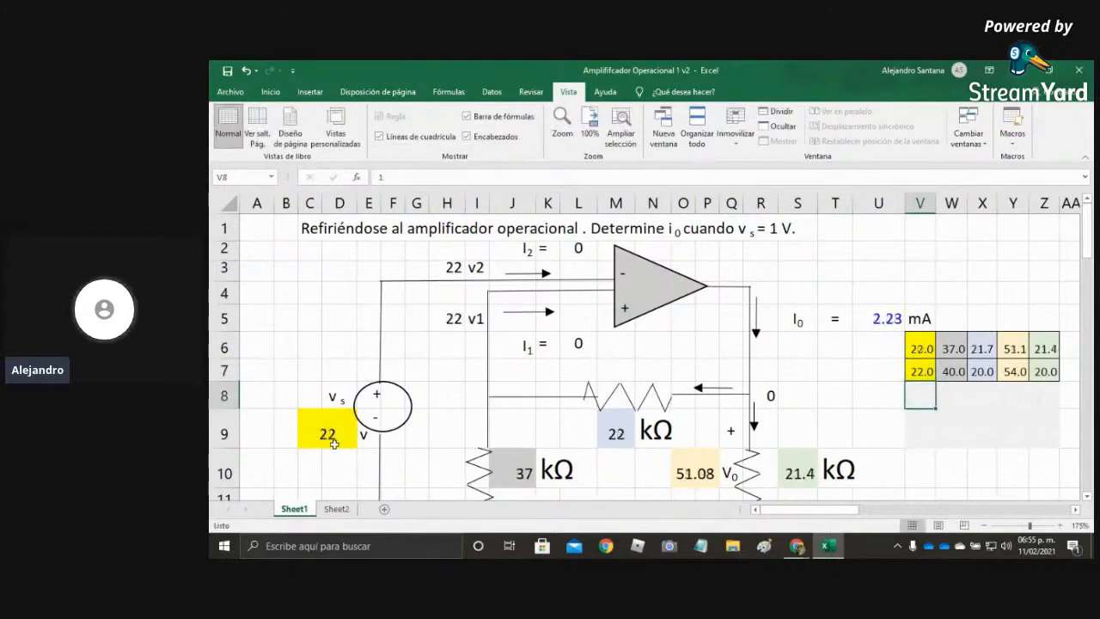
key("F9")
key("F9")
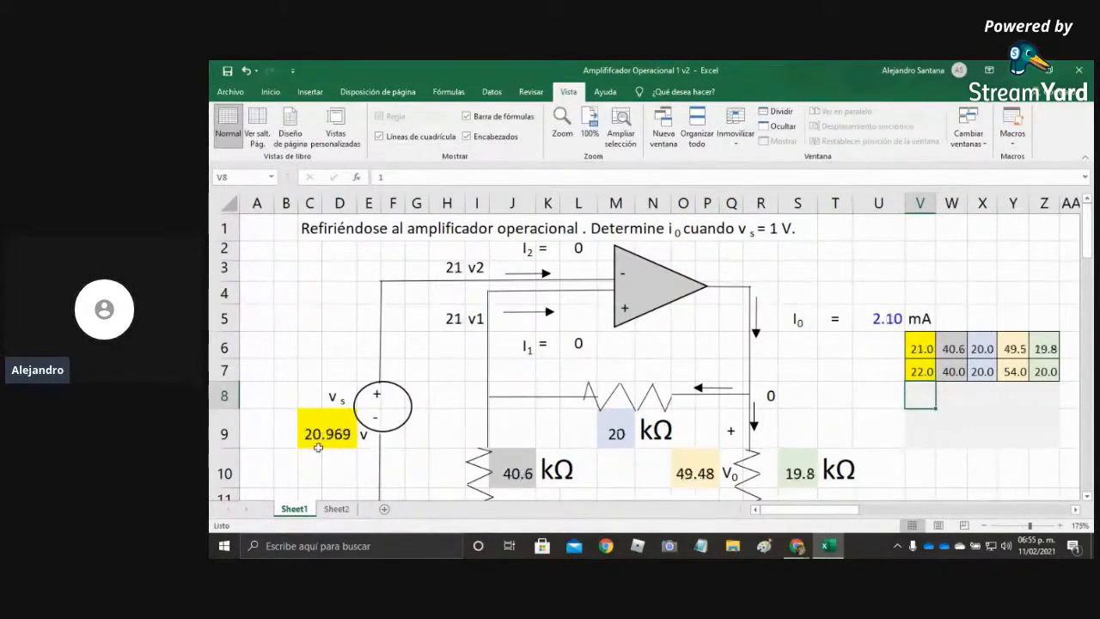
key("F9")
key("F9")
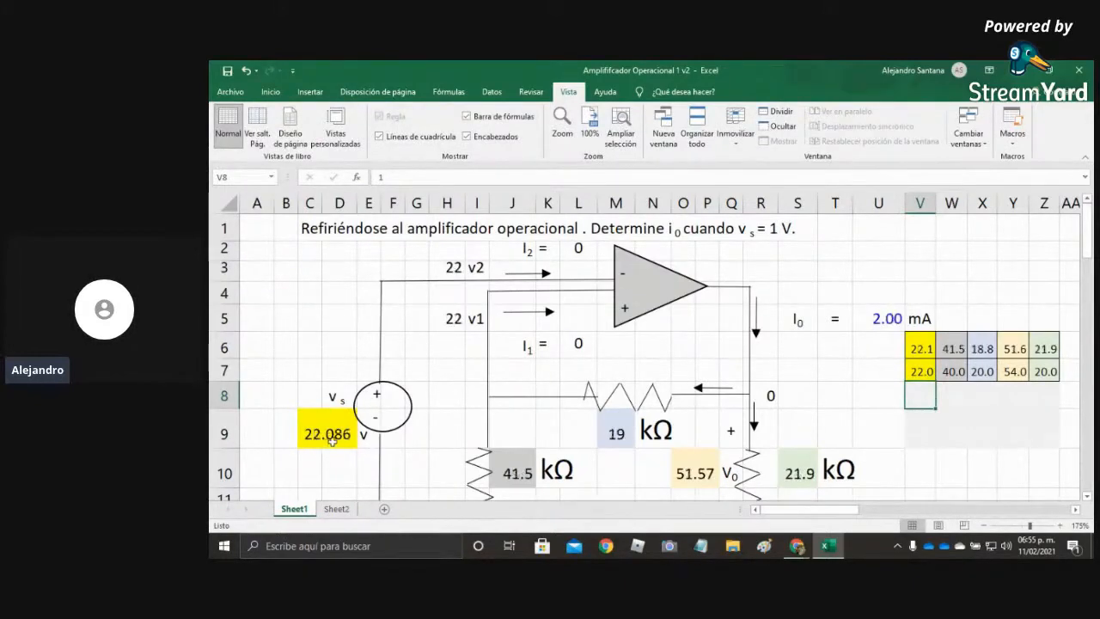
key("F9")
key("F9")
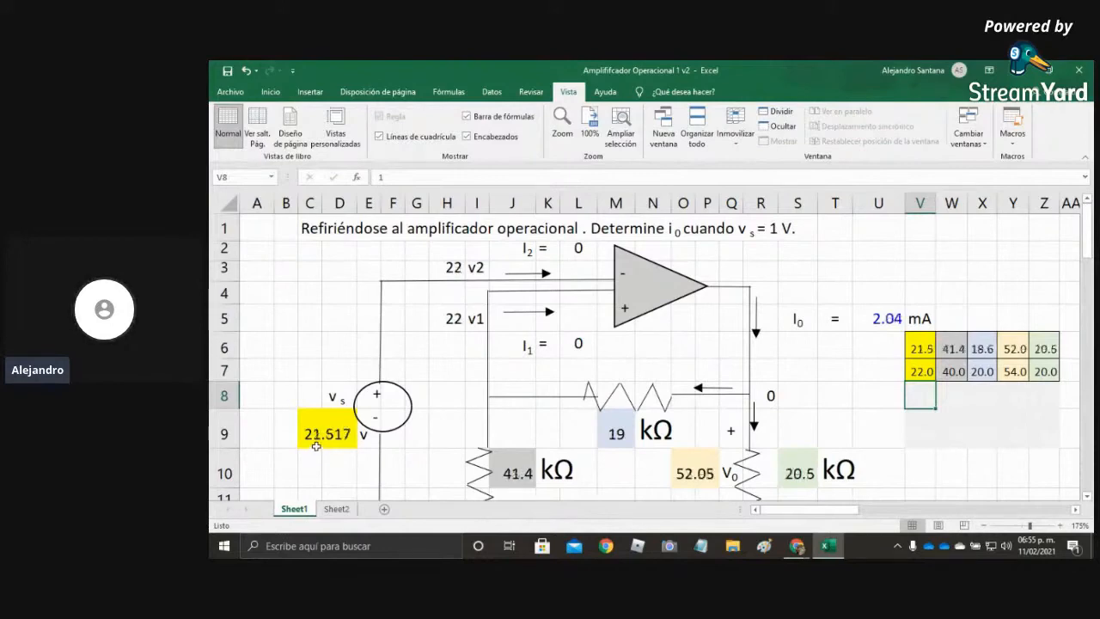
key("F9")
key("F9")
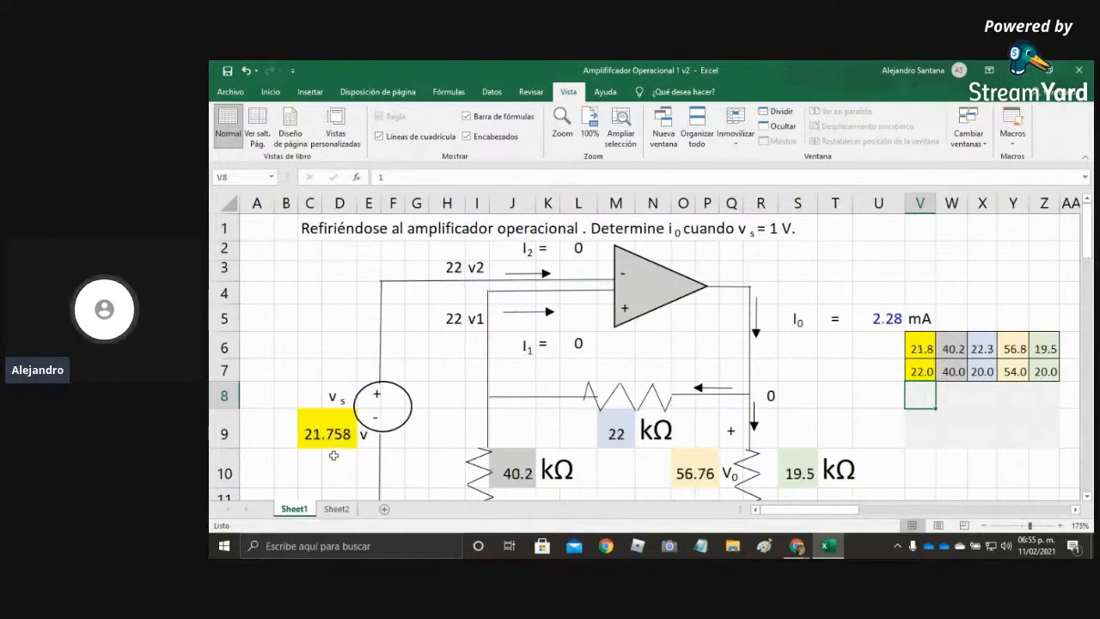
key("F9")
Inspect the normal-distribution formula that generates the random source voltage in cell V6.
left_click(913, 347)
key("F9")
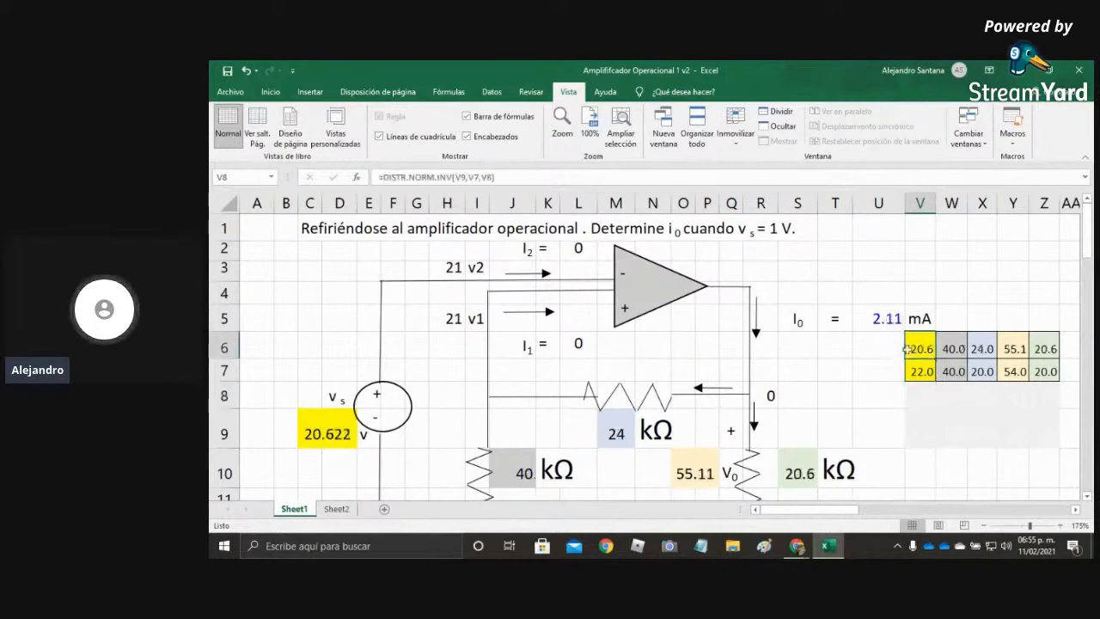
key("F9")
key("F9")
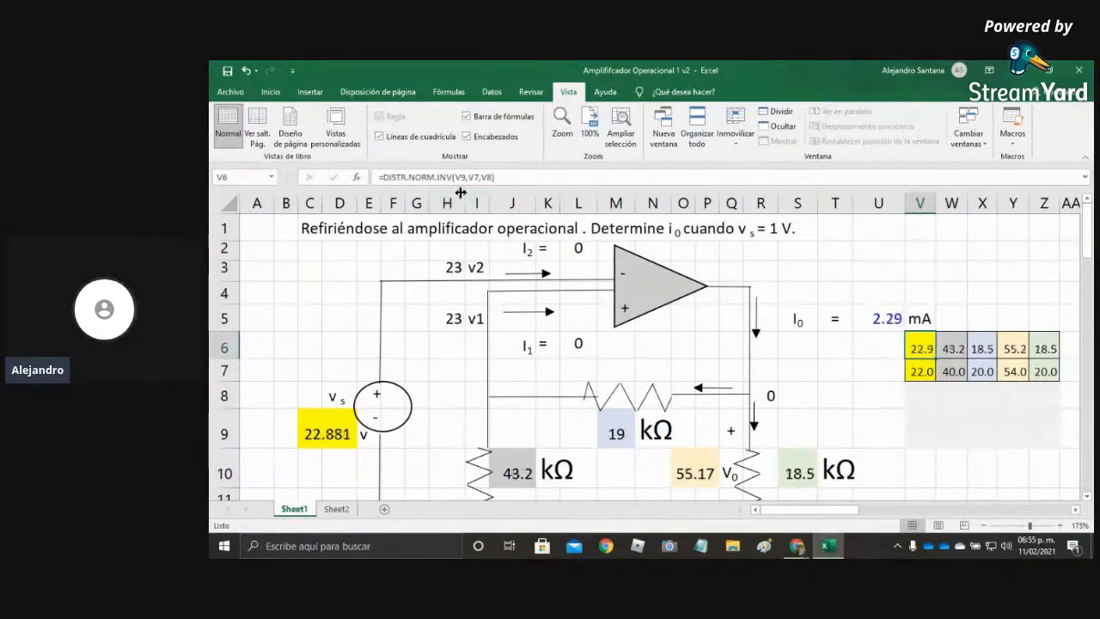
key("F9")
key("F9")
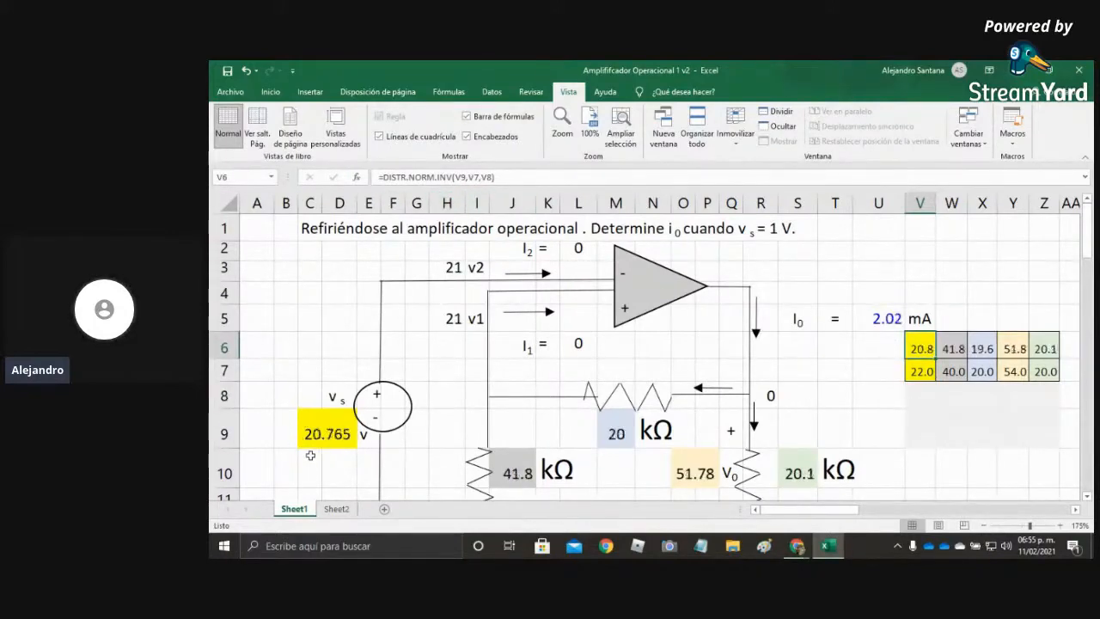
Compare the source voltage in the diagram with the current I0 over repeated recalculations.
key("F9")
key("F9")
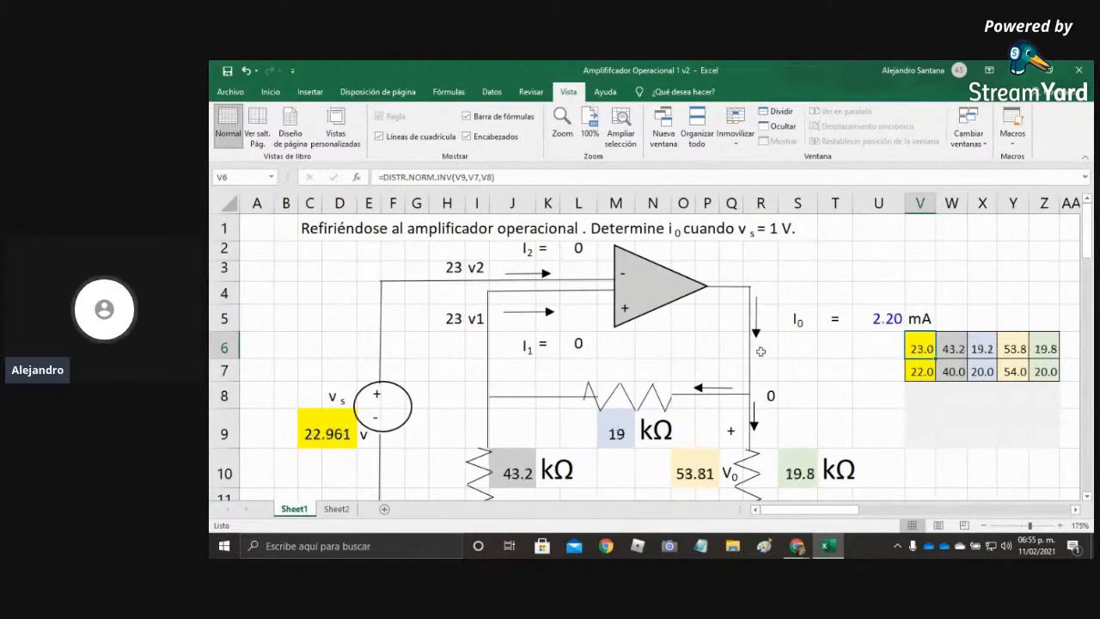
key("F9")
key("F9")
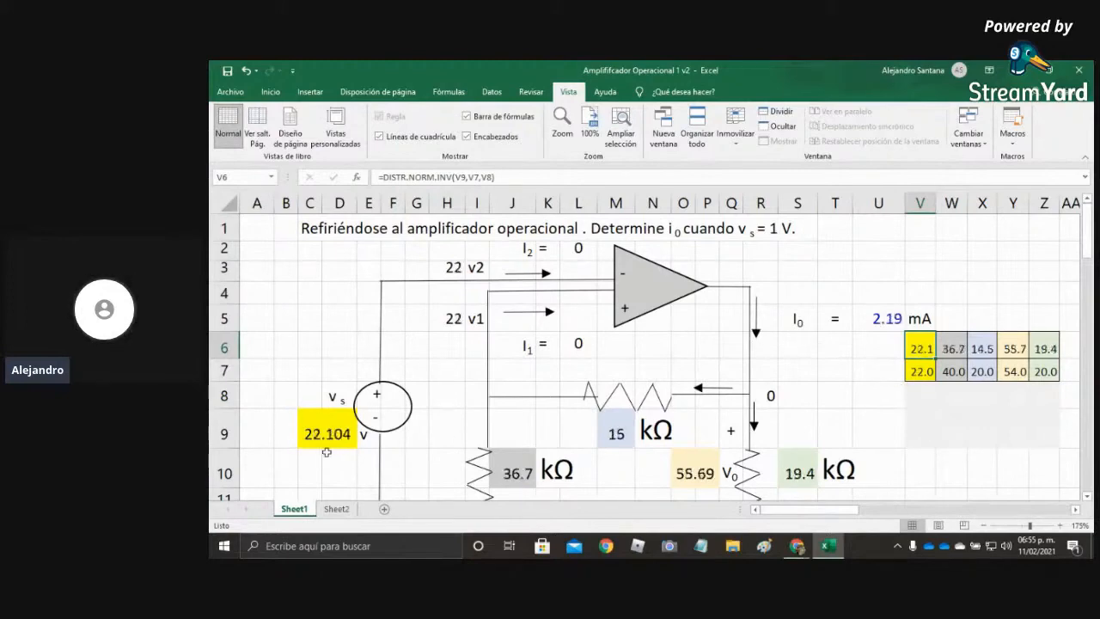
key("F9")
key("F9")
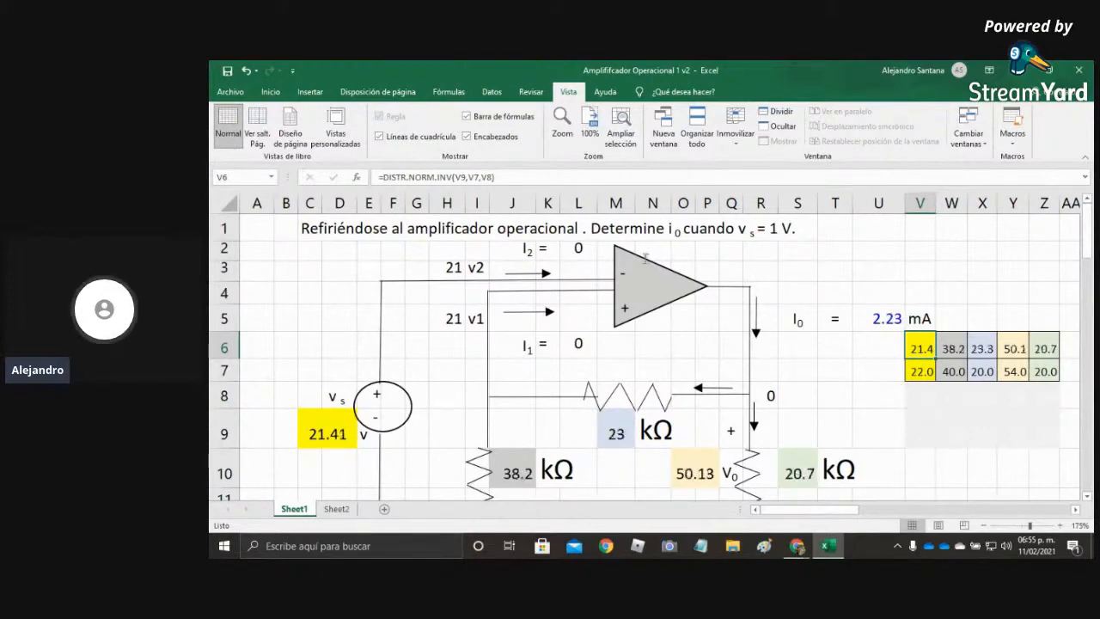
key("F9")
key("F9")
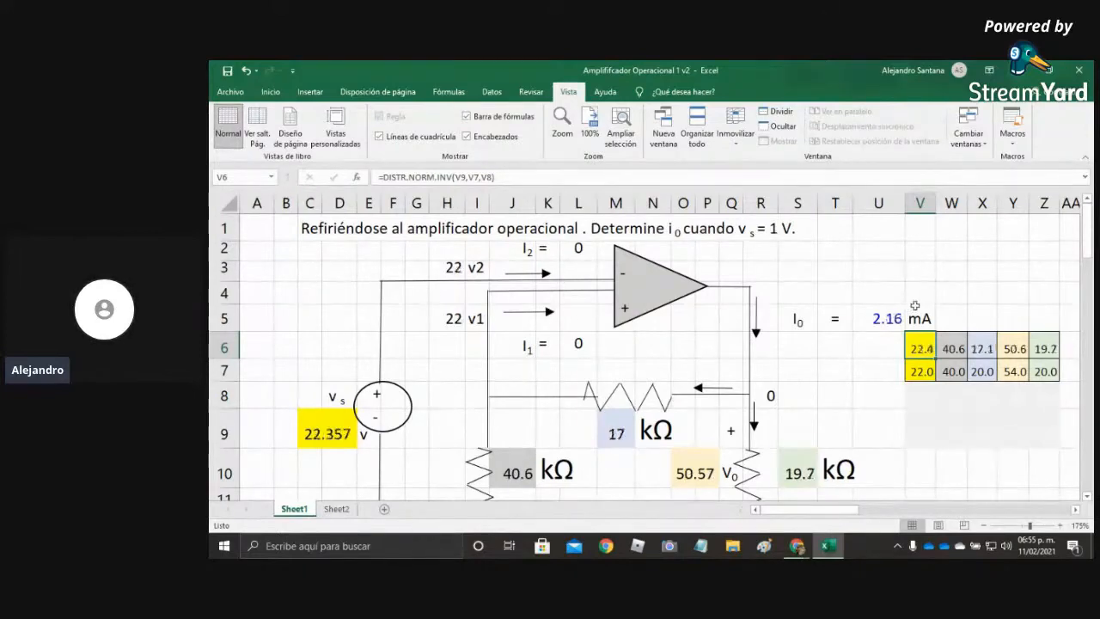
key("F9")
key("F9")
key("F9")
key("F9")
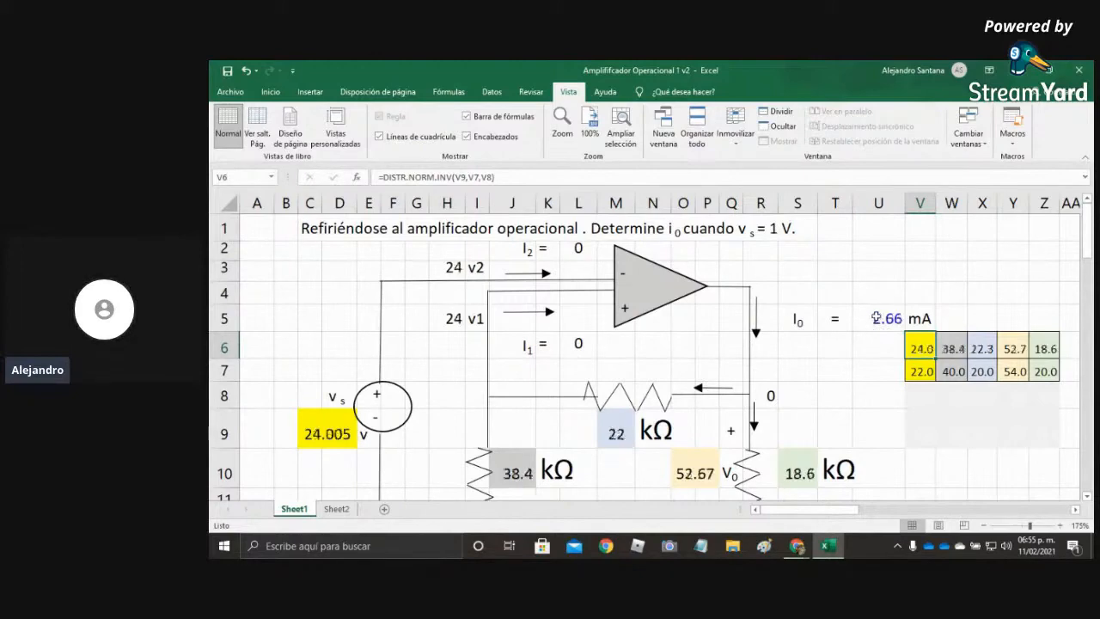
Inspect the formula behind the current I0 in cell U5.
left_click(882, 318)
key("F9")
key("F9")
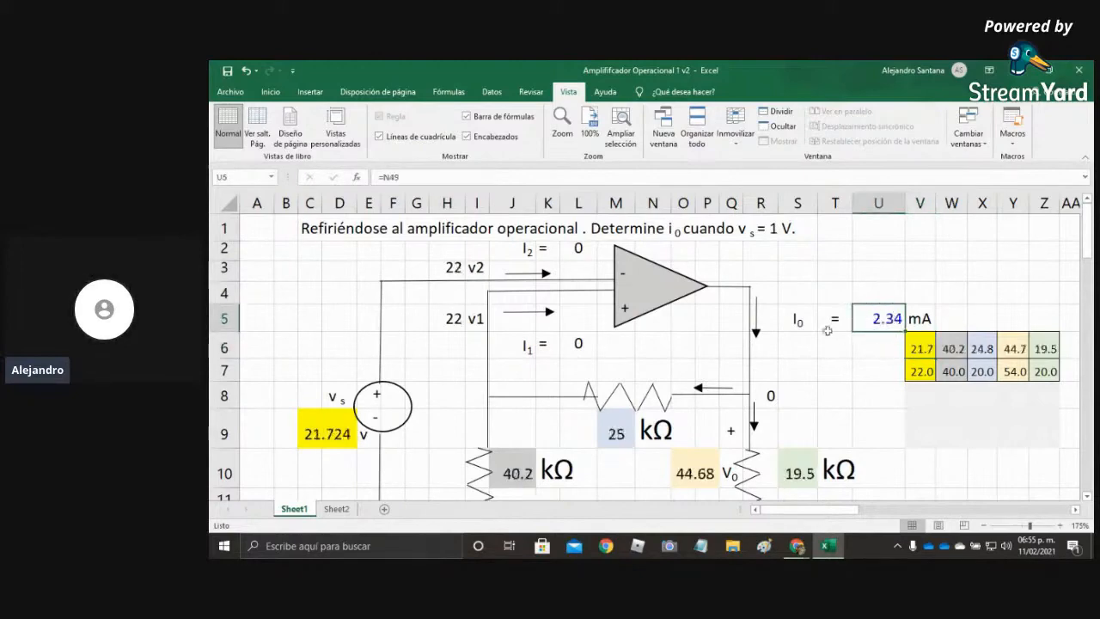
key("F9")
Examine the resistor values and V0 in the lower part of the circuit alongside I0 over several recalculations.
scroll(865, 352, "down", 1)
key("F9")
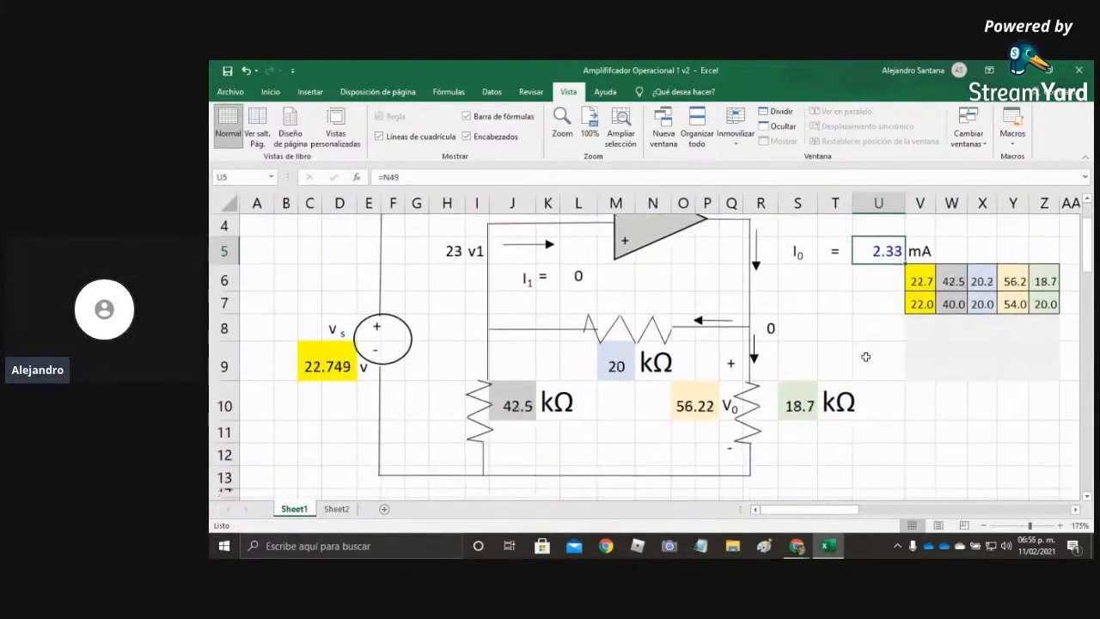
key("F9")
key("F9")
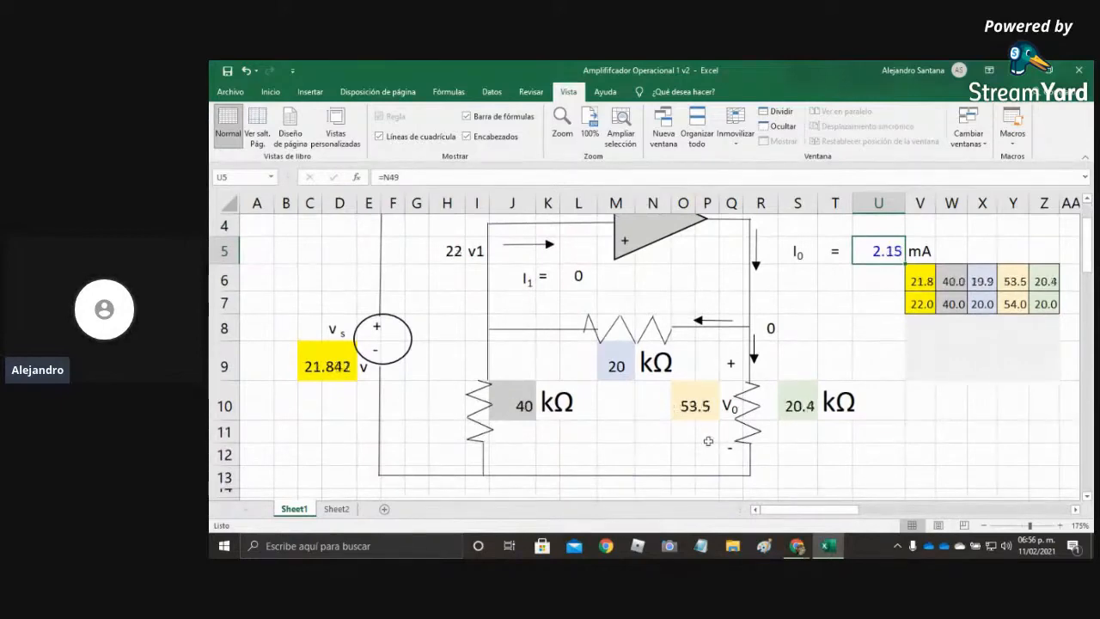
key("F9")
key("F9")
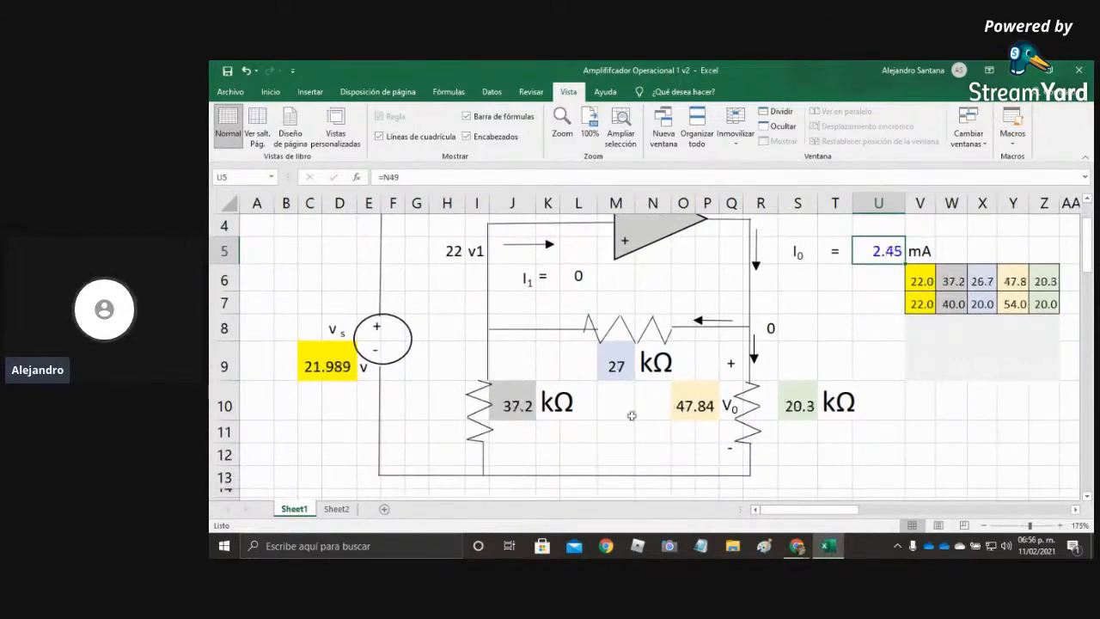
key("F9")
key("F9")
key("F9")
key("F9")
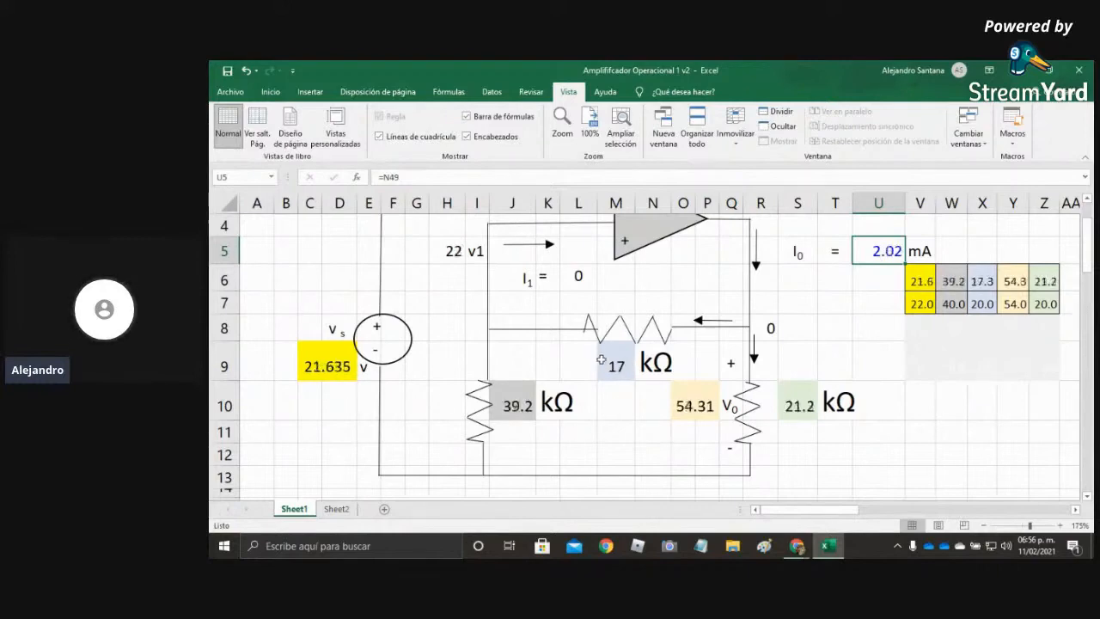
Set the mean of the grey-coded resistor in cell W7 to 20.
key("F9")
left_click(954, 304)
key("F9")
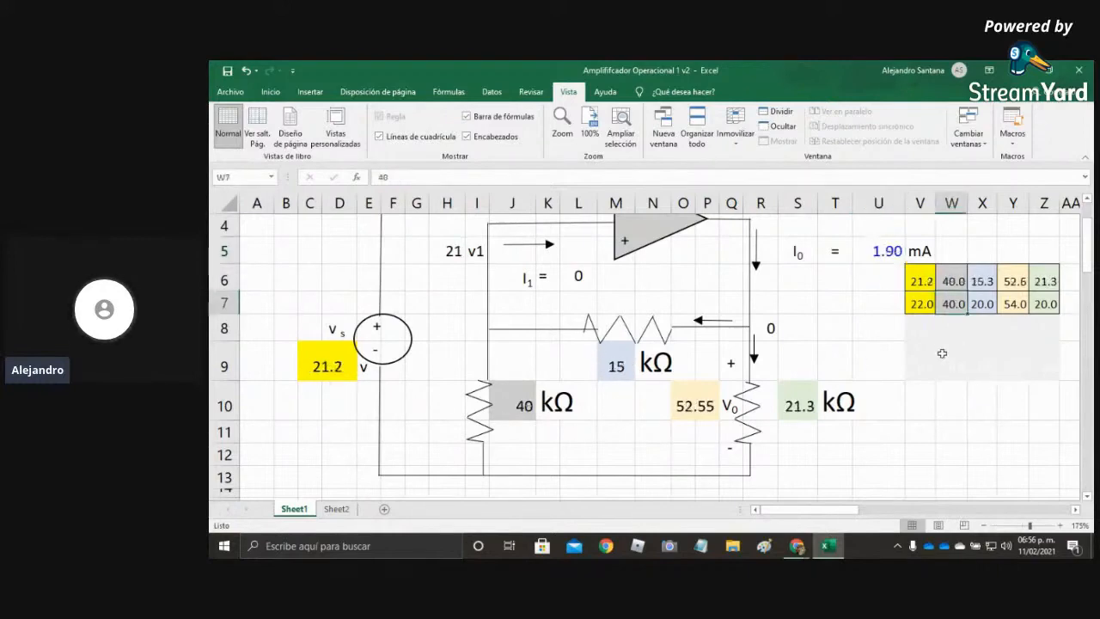
key("F9")
key("F9")
key("F9")
type("20")
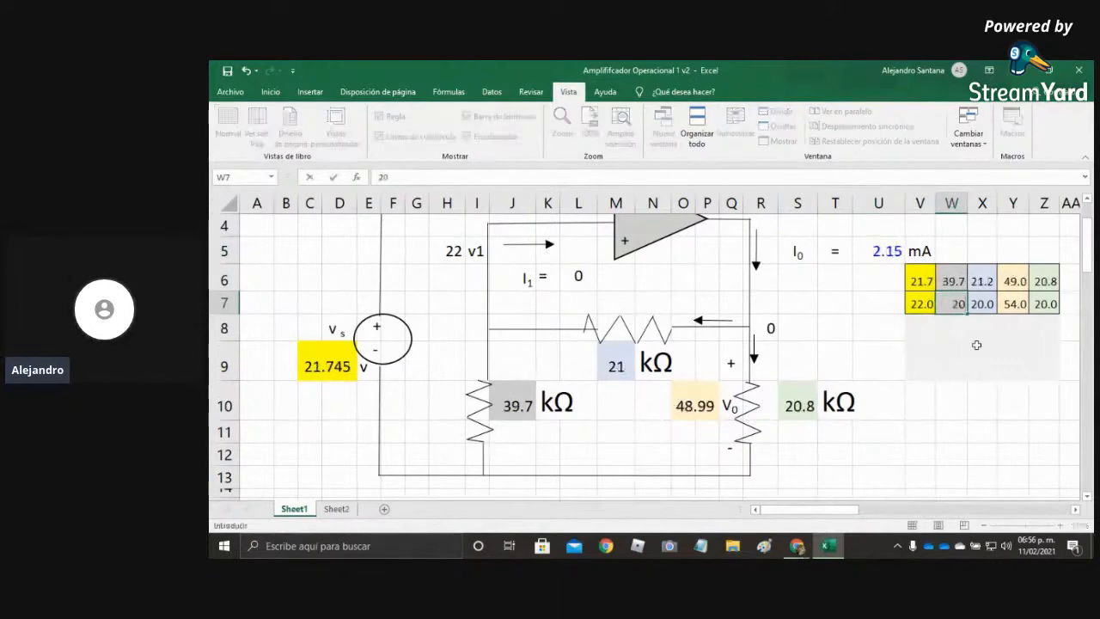
key("Return")
Examine how the current I0 responds to the changed grey resistor mean over repeated recalculations.
key("F9")
key("F9")
key("F9")
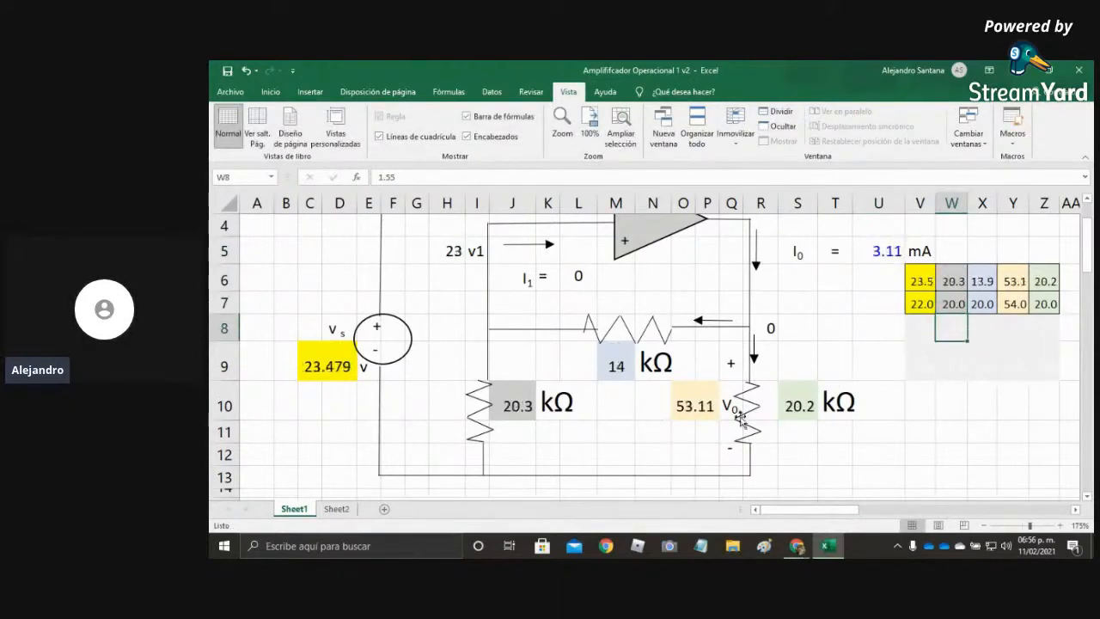
key("F9")
key("F9")
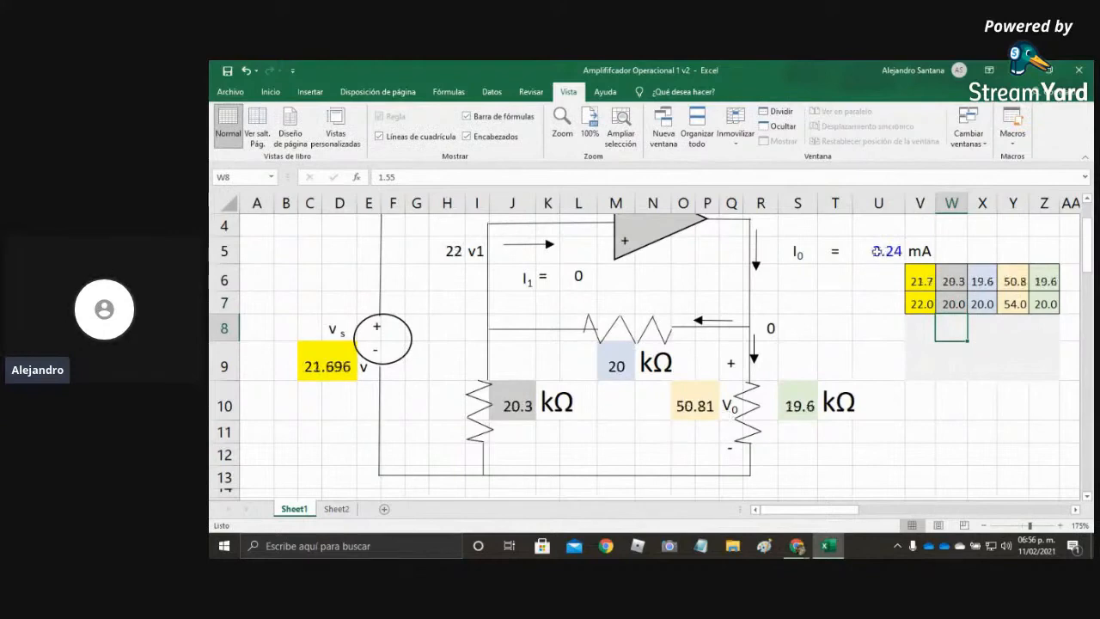
key("F9")
key("F9")
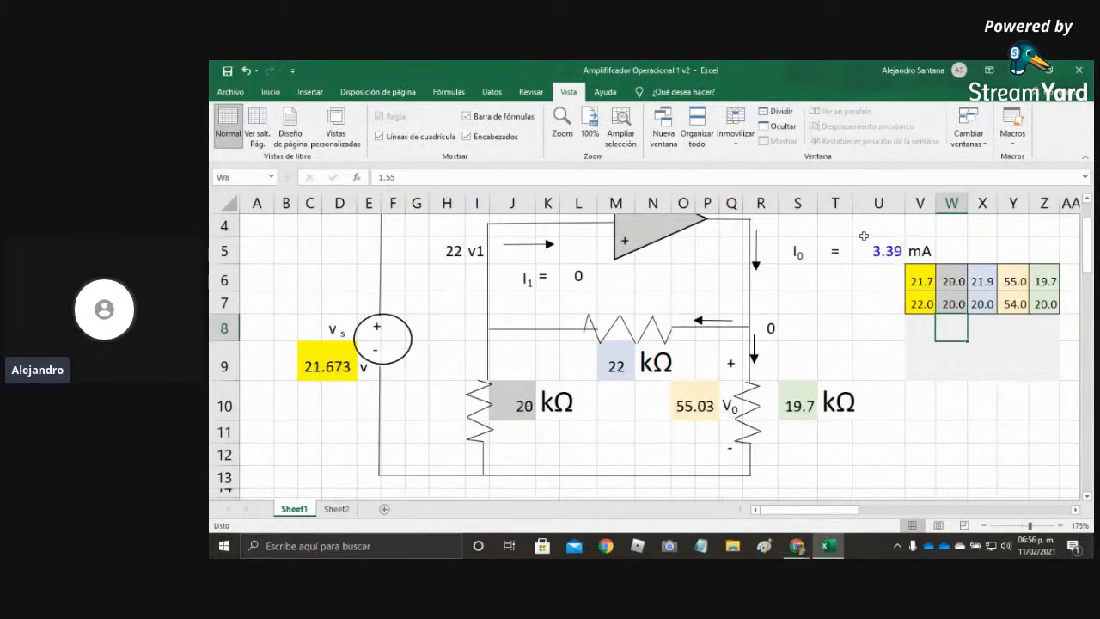
key("F9")
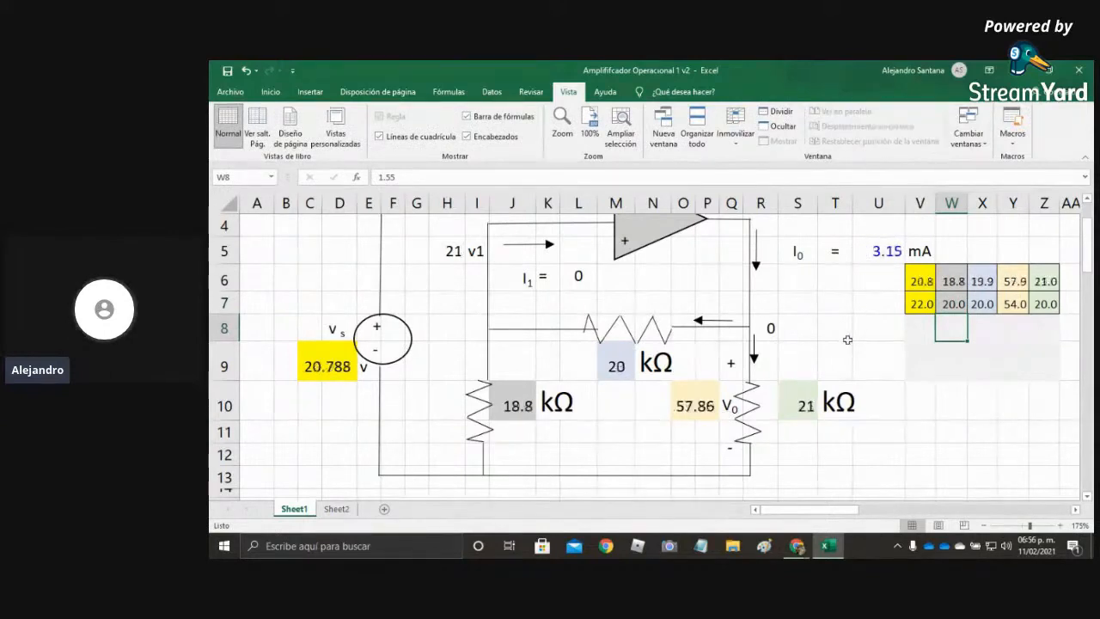
Set the mean of the green-coded output resistor in cell Z7 to 10.
left_click(800, 419)
key("F9")
left_click(1044, 305)
key("F9")
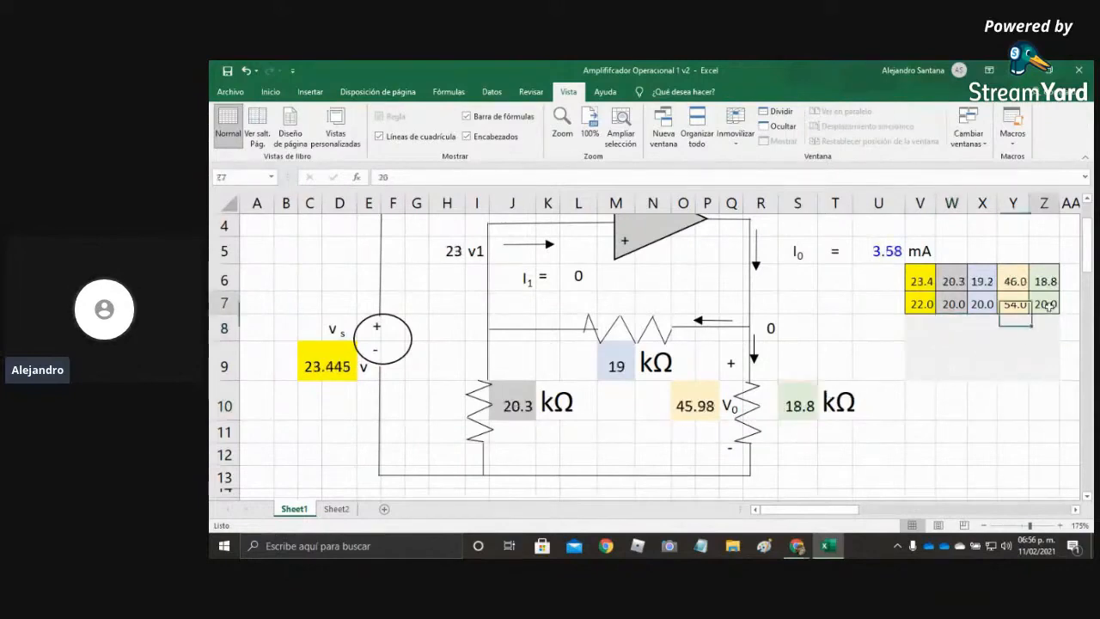
key("F9")
type("10")
key("Return")
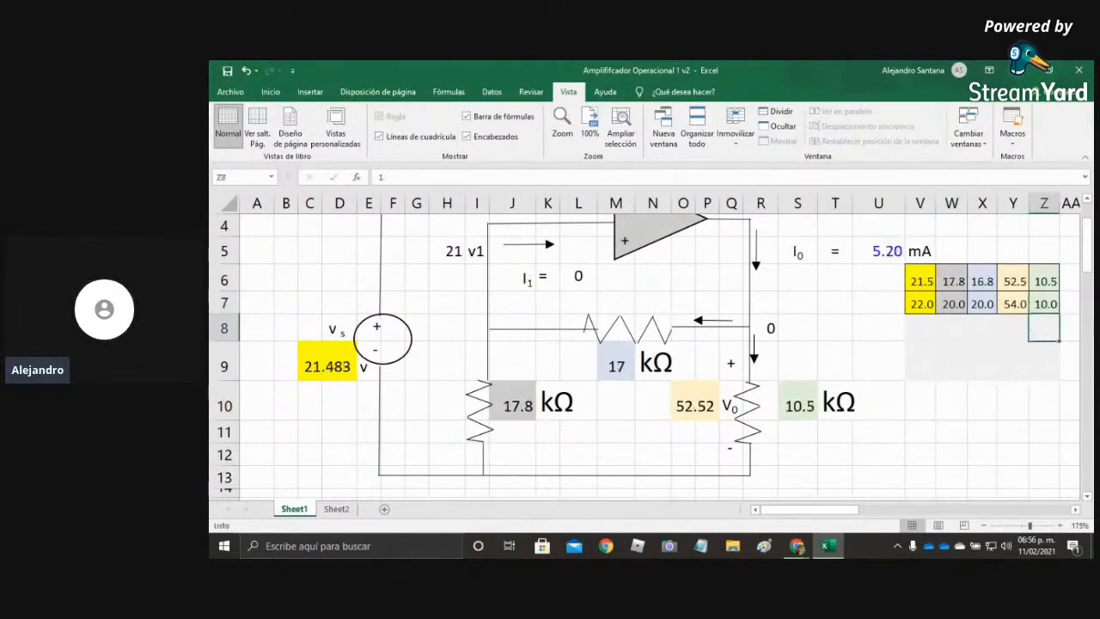
Lower the green output resistor's mean in Z7 to 5 and recalculate the sheet.
key("F9")
left_click(1054, 305)
key("F9")
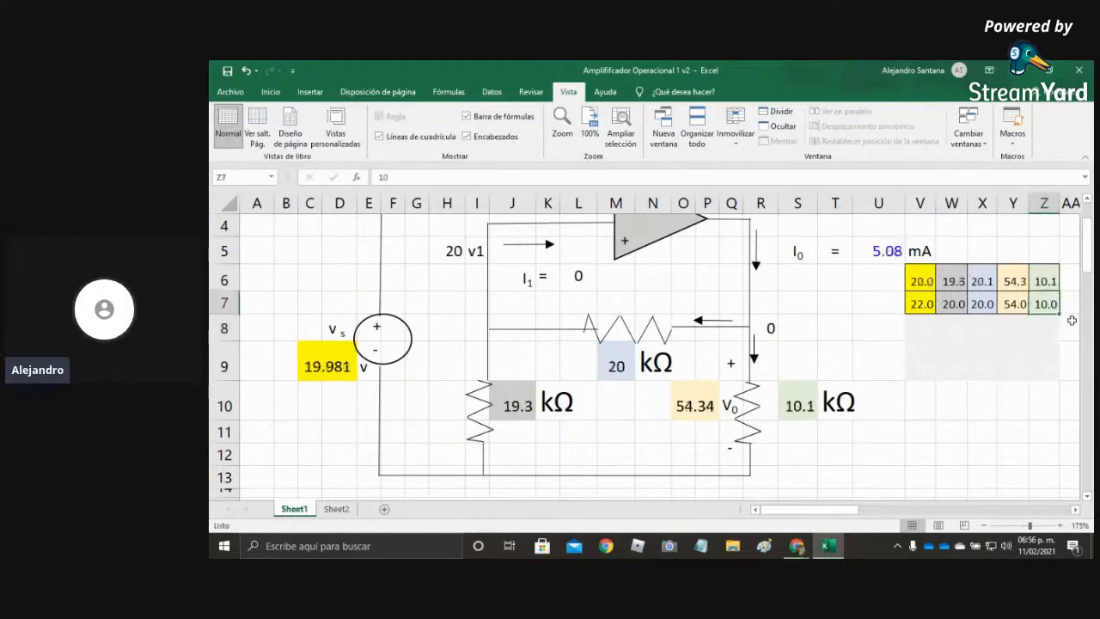
type("5")
key("Return")
key("F9")
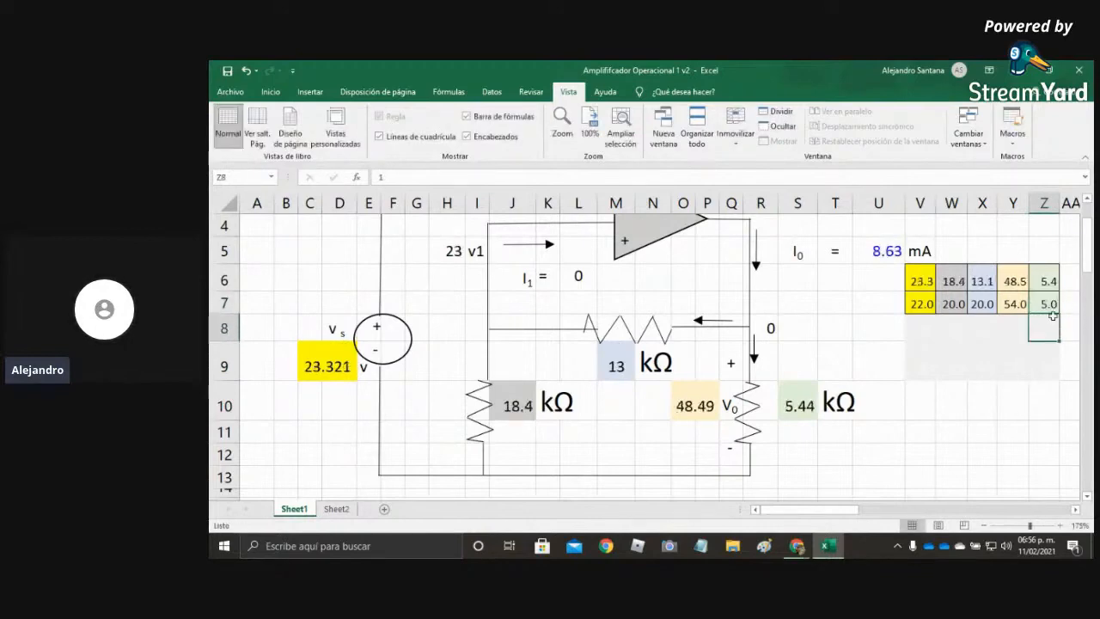
Lower the green output resistor's mean in Z7 to 4 and recalculate the sheet.
key("F9")
left_click(1048, 304)
key("F9")
type("4")
key("Return")
key("F9")
Lower the green output resistor's mean in Z7 to 1.
left_click(1043, 301)
key("F9")
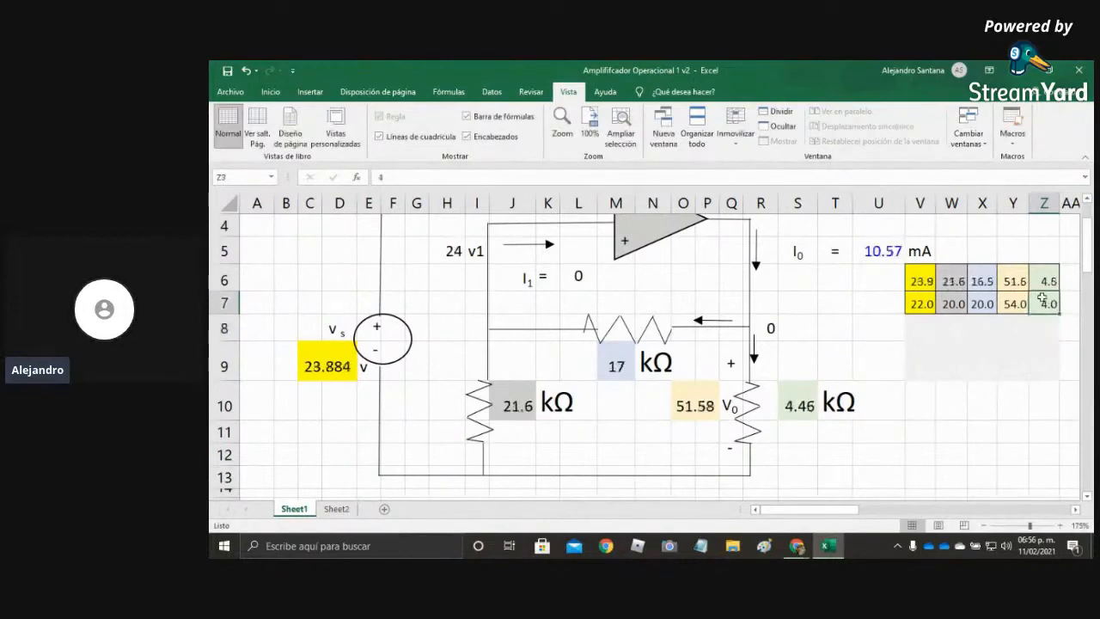
type("1")
key("Return")
Examine how strongly I0 varies over repeated recalculations with the very small output resistor mean.
key("F9")
key("F9")
key("F9")
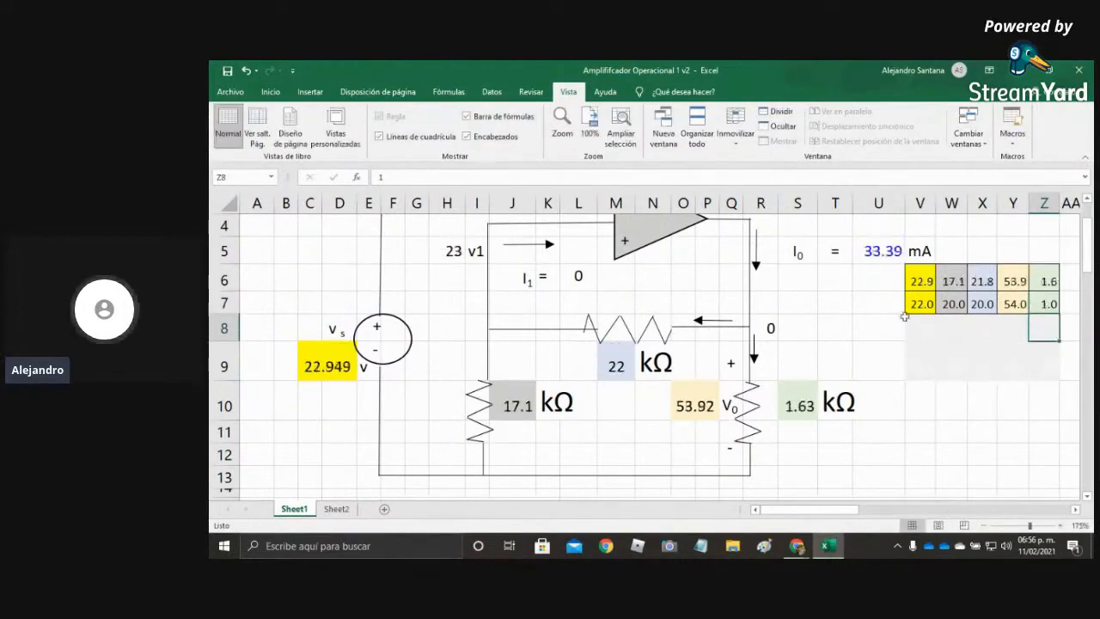
key("F9")
key("F9")
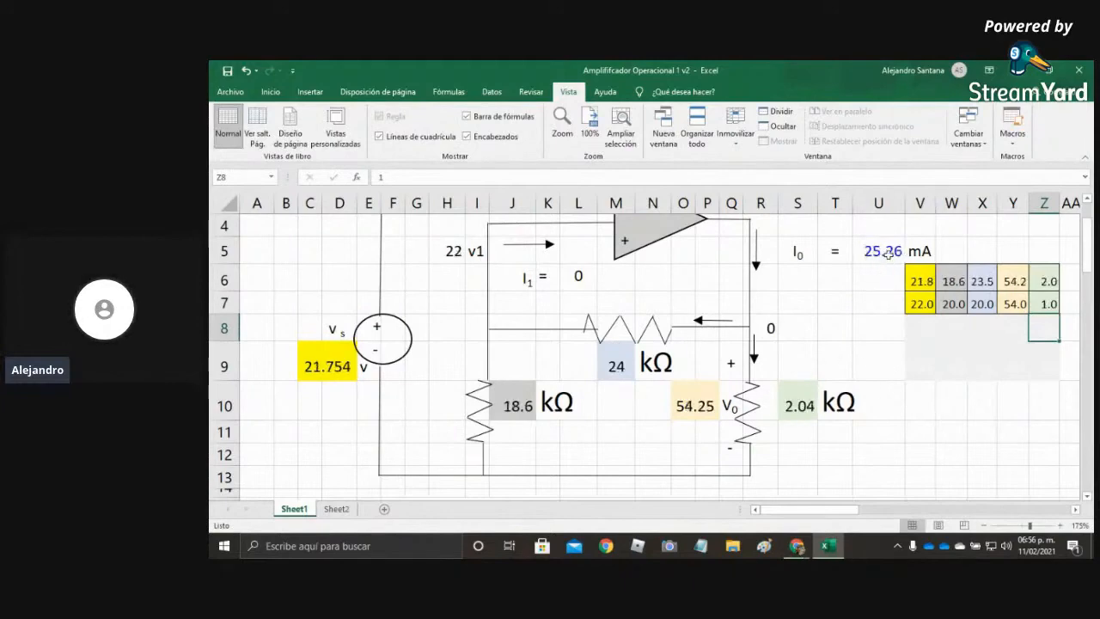
key("F9")
key("F9")
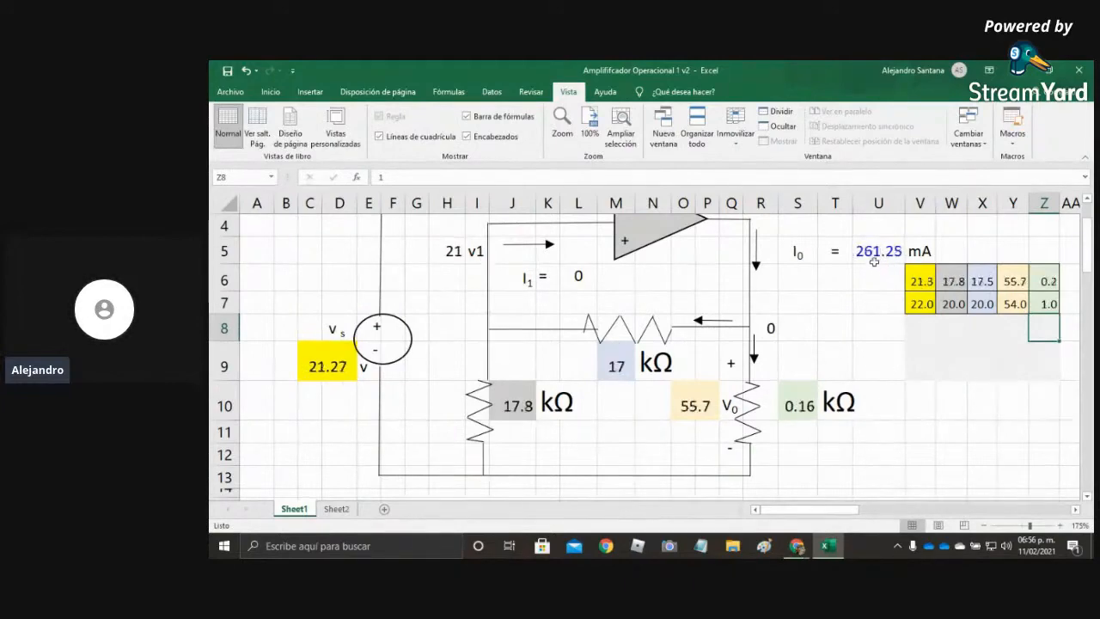
key("F9")
key("F9")
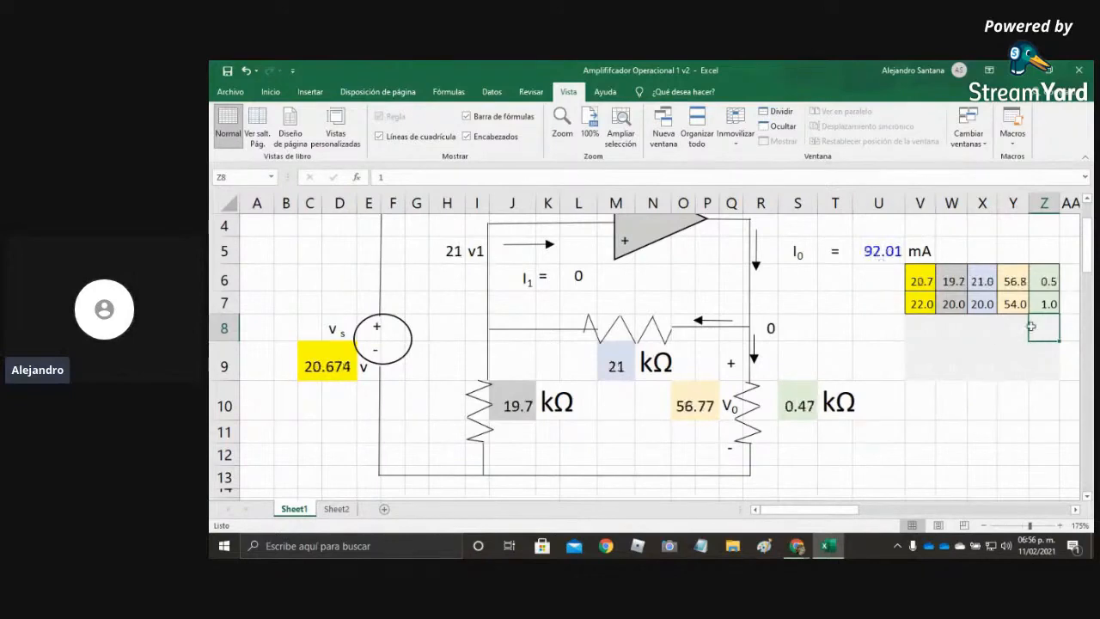
Raise the green output resistor's mean in Z7 to 2 and recalculate the sheet.
left_click(1042, 304)
key("F9")
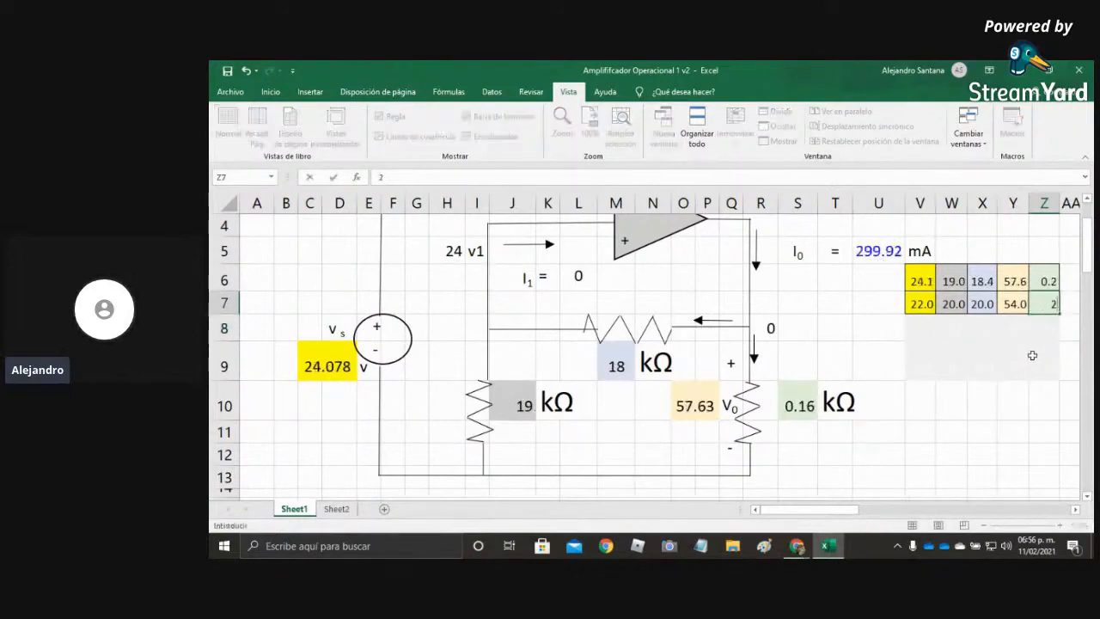
type("2")
key("Return")
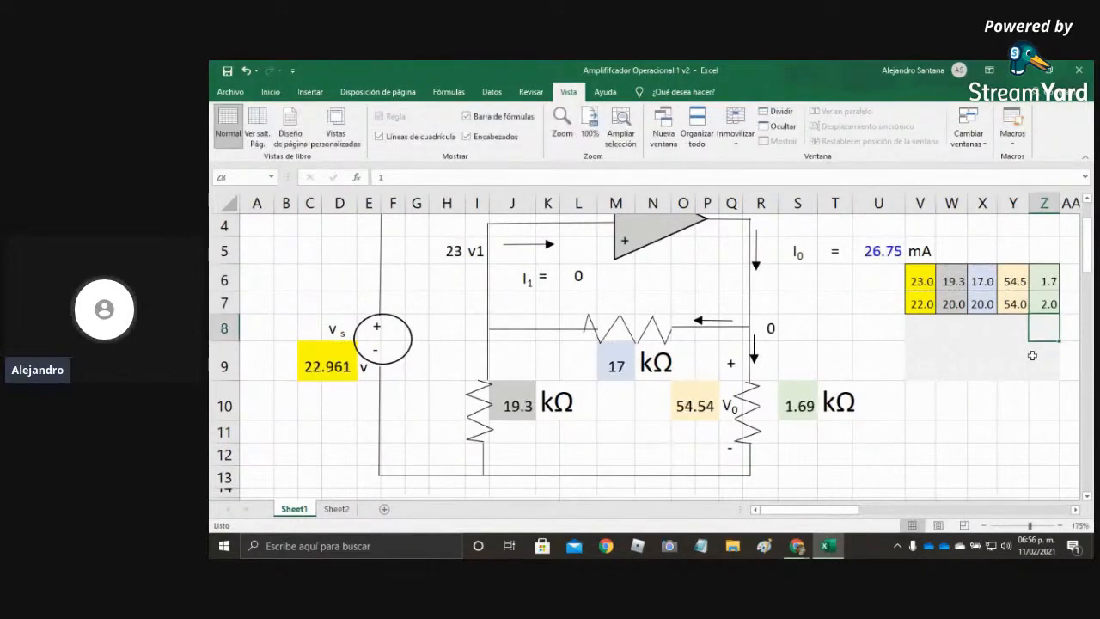
key("F9")
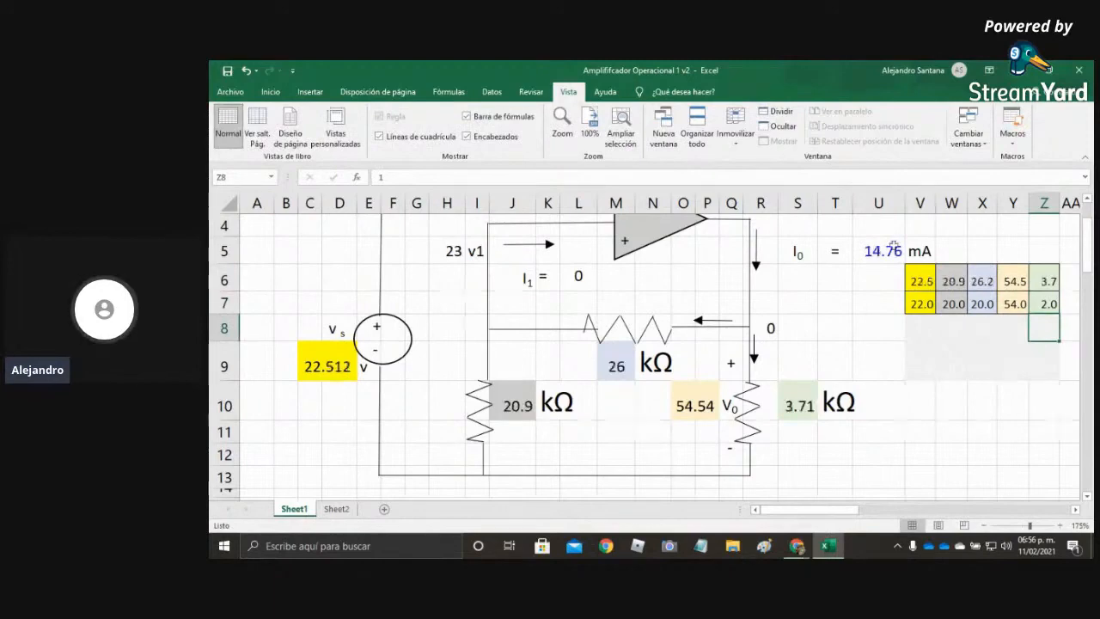
Raise the green output resistor's mean in Z7 to 3.
key("F9")
key("F9")
key("F9")
key("F9")
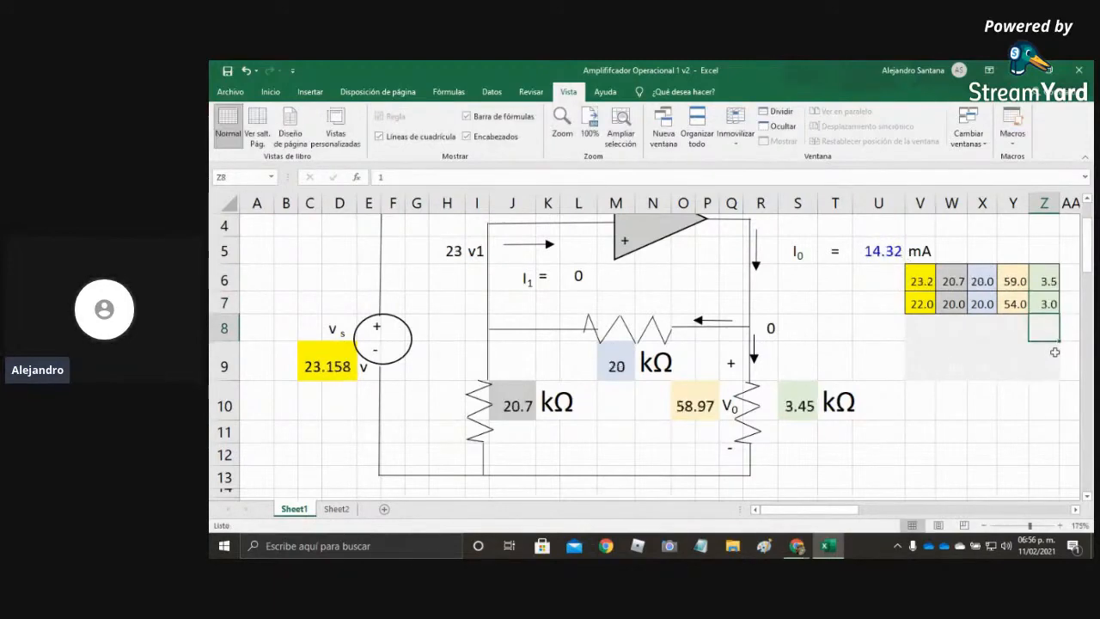
Compare the current I0 with the green output resistor's value over repeated recalculations.
key("F9")
key("F9")
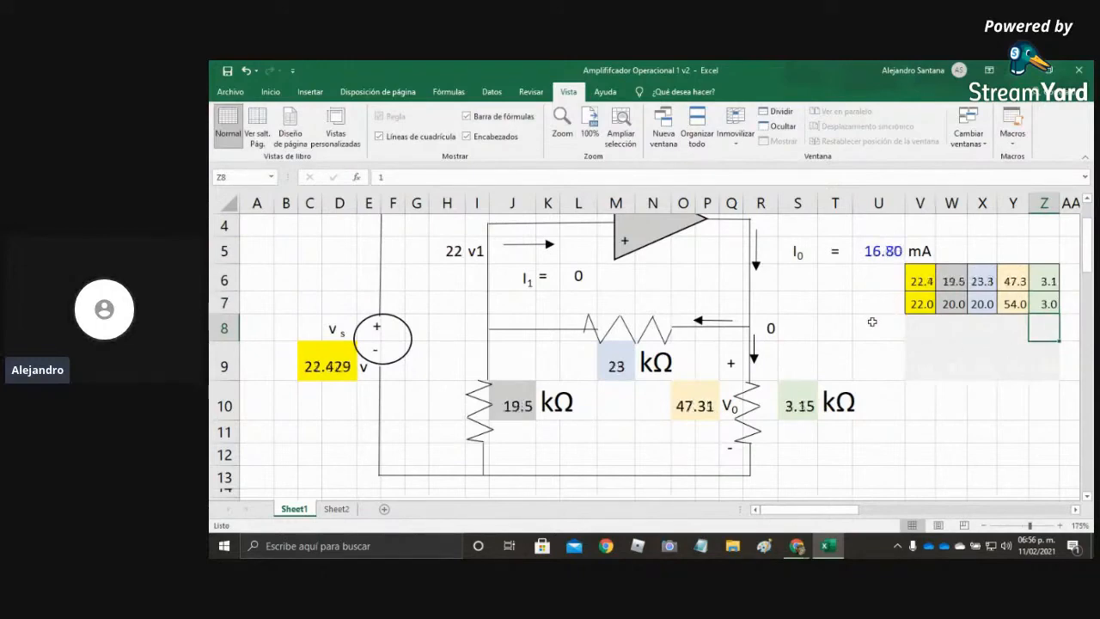
key("F9")
key("F9")
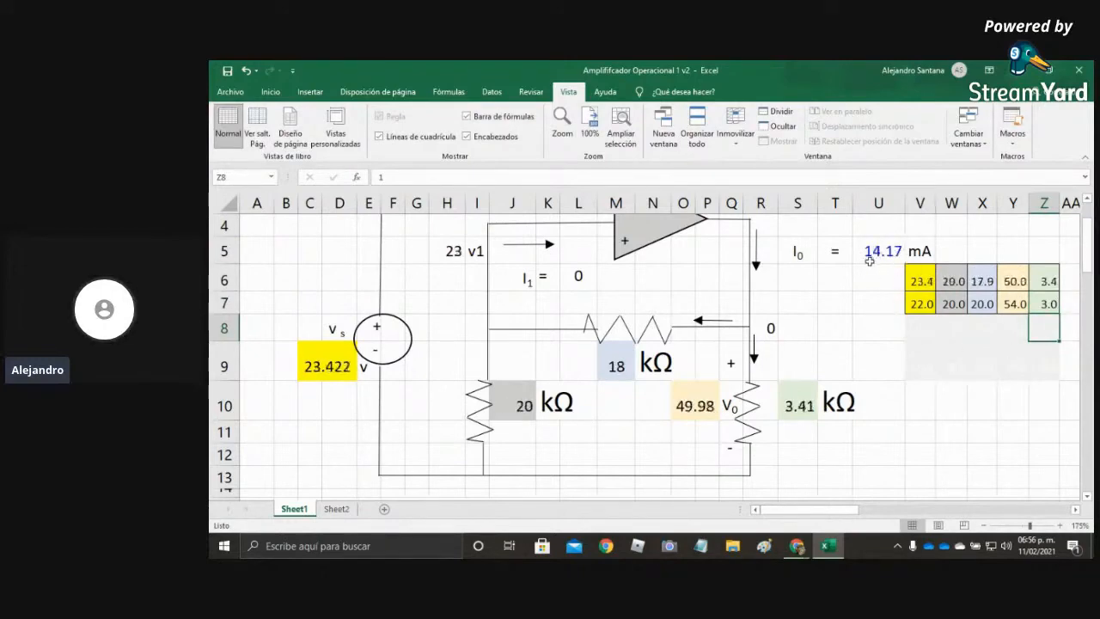
key("F9")
key("F9")
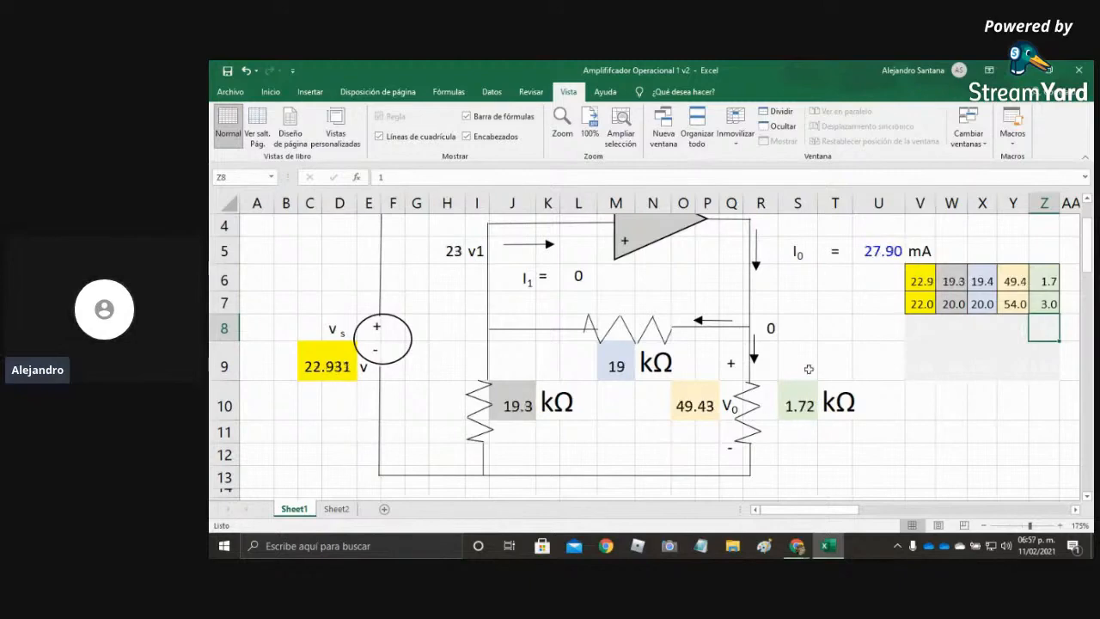
scroll(746, 405, "up", 1)
key("F9")
key("F9")
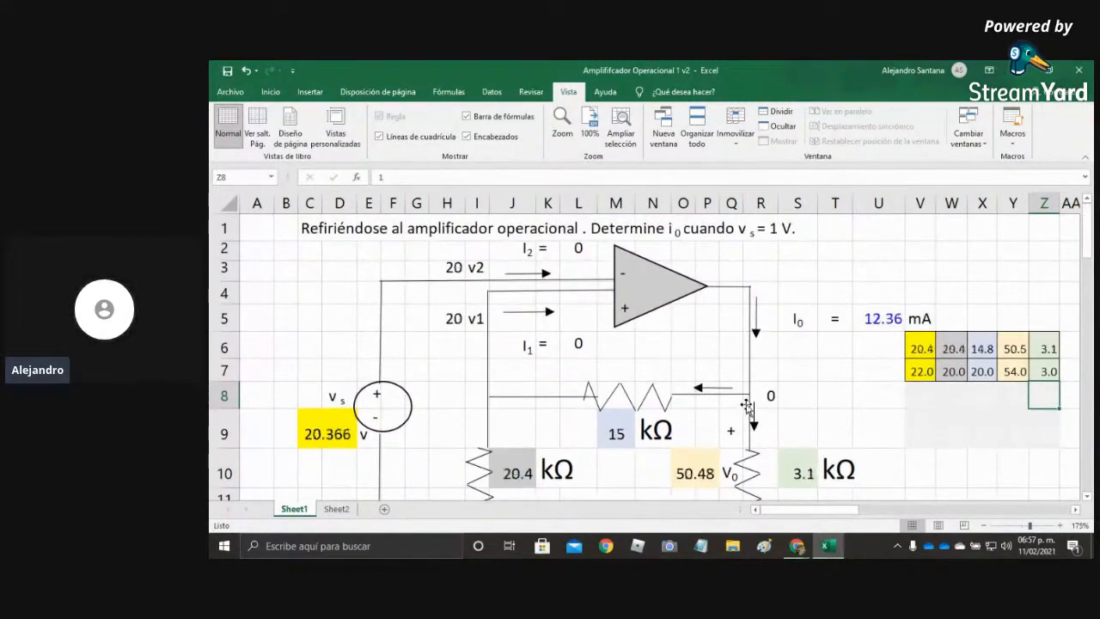
key("F9")
key("F9")
key("F9")
key("F9")
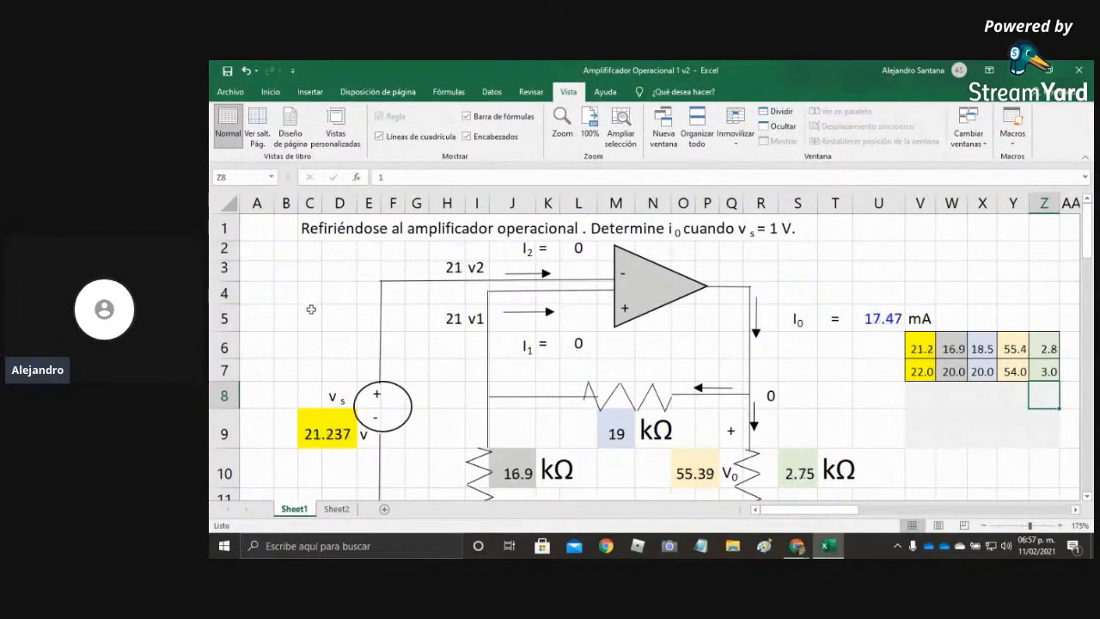
Examine the source voltage, the op-amp inputs v1 and v2, and V0 over several recalculations.
left_click(311, 299)
key("F9")
scroll(310, 298, "down", 1)
key("F9")
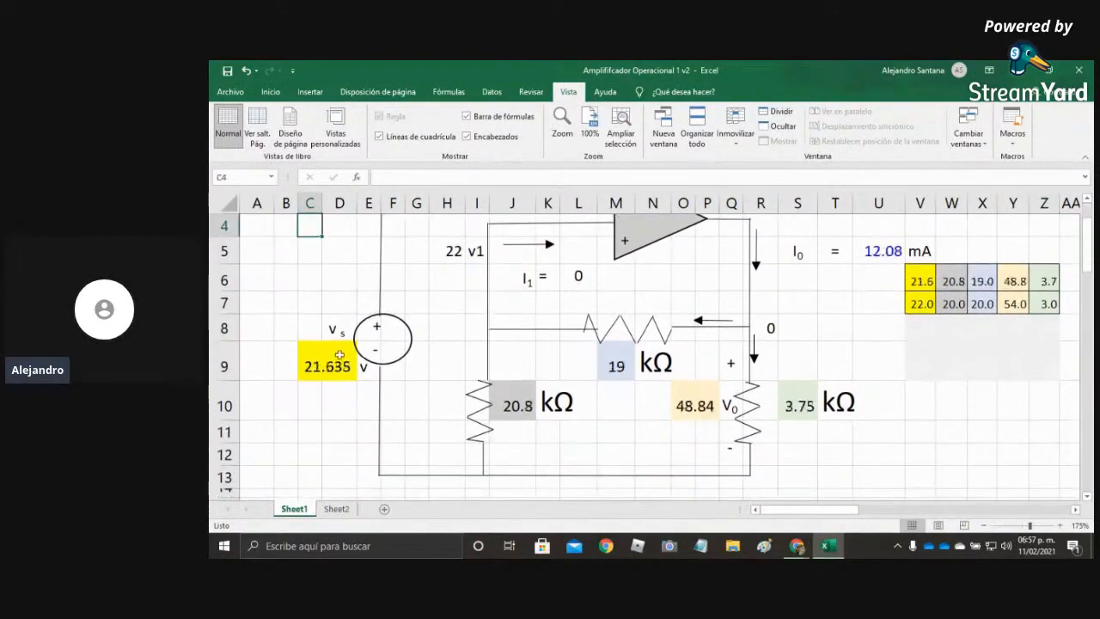
key("F9")
scroll(418, 389, "up", 1)
key("F9")
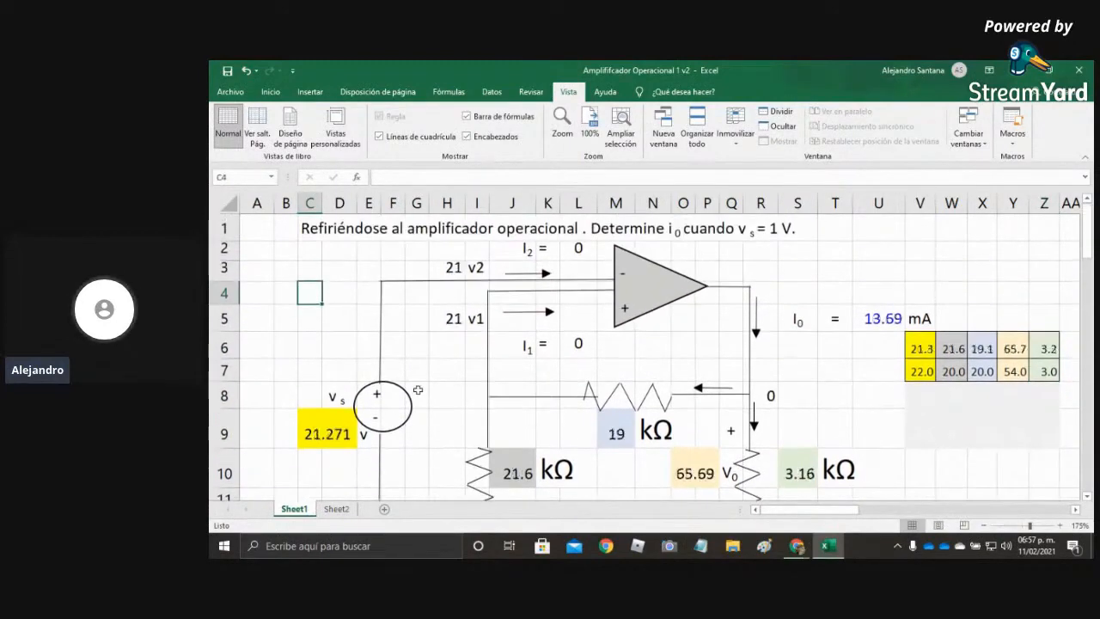
key("F9")
key("F9")
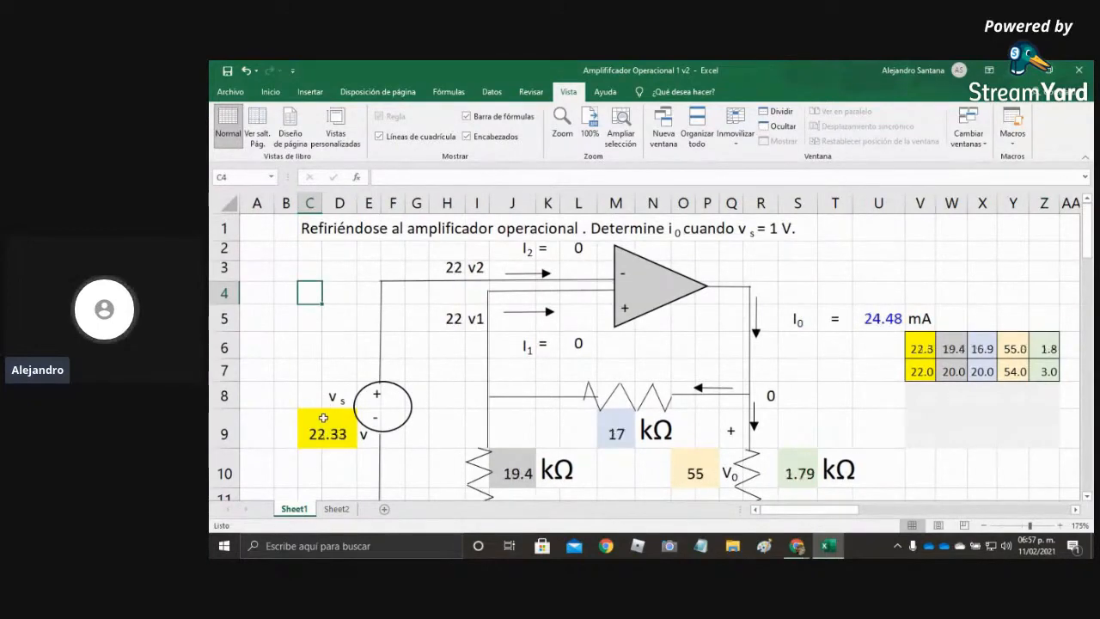
key("F9")
key("F9")
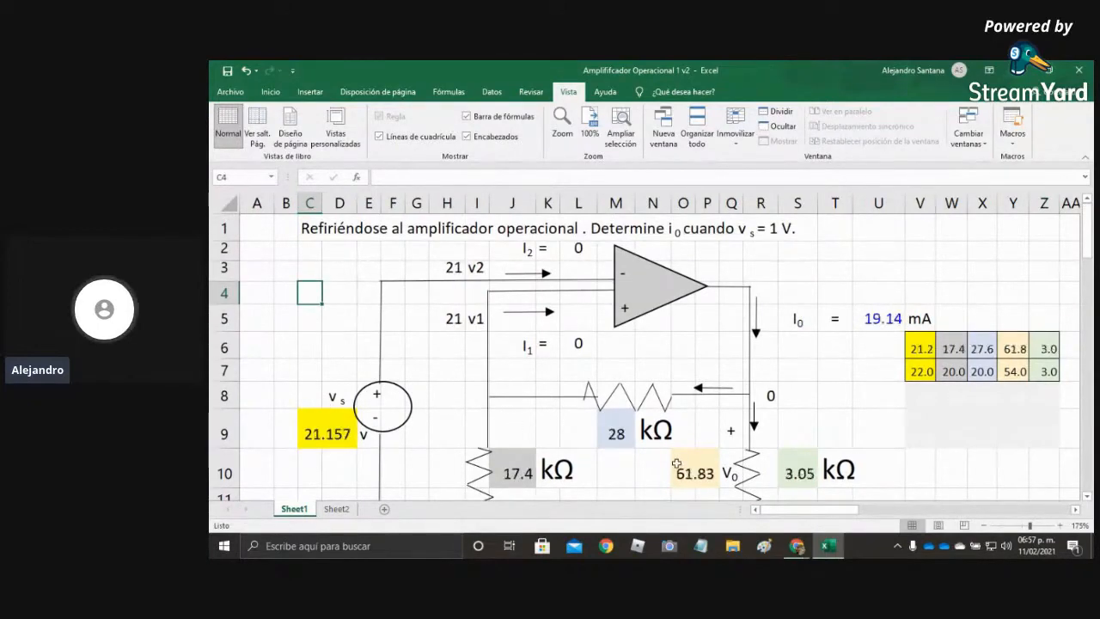
Inspect the cells of the grey resistor, V0 and the green output resistor in row 10 of the circuit.
scroll(677, 464, "down", 1)
key("F9")
key("F9")
left_click(516, 404)
key("F9")
left_click(698, 408)
left_click(800, 409)
key("F9")
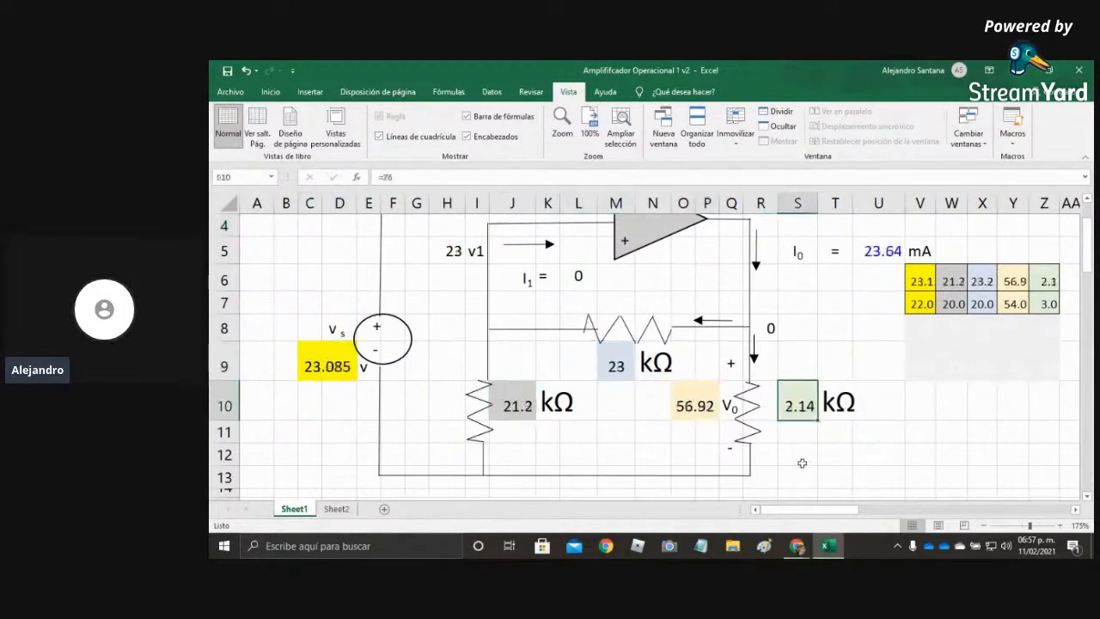
Follow the output resistor value in cell S10 and the resulting I0 over further recalculations of the whole circuit.
key("F9")
scroll(802, 466, "up", 1)
key("F9")
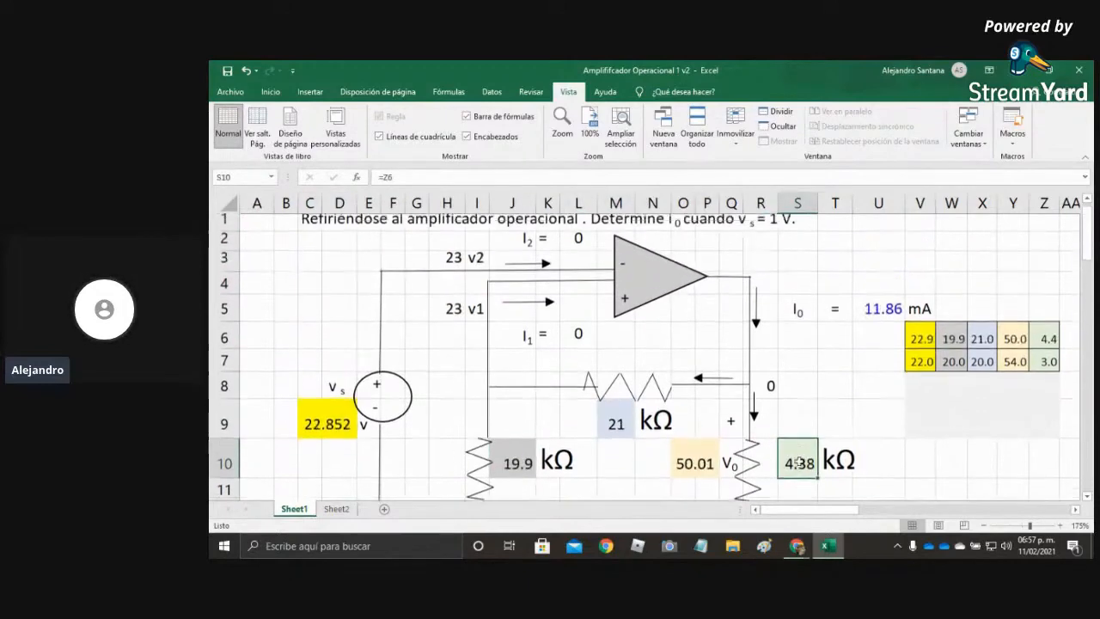
key("F9")
key("F9")
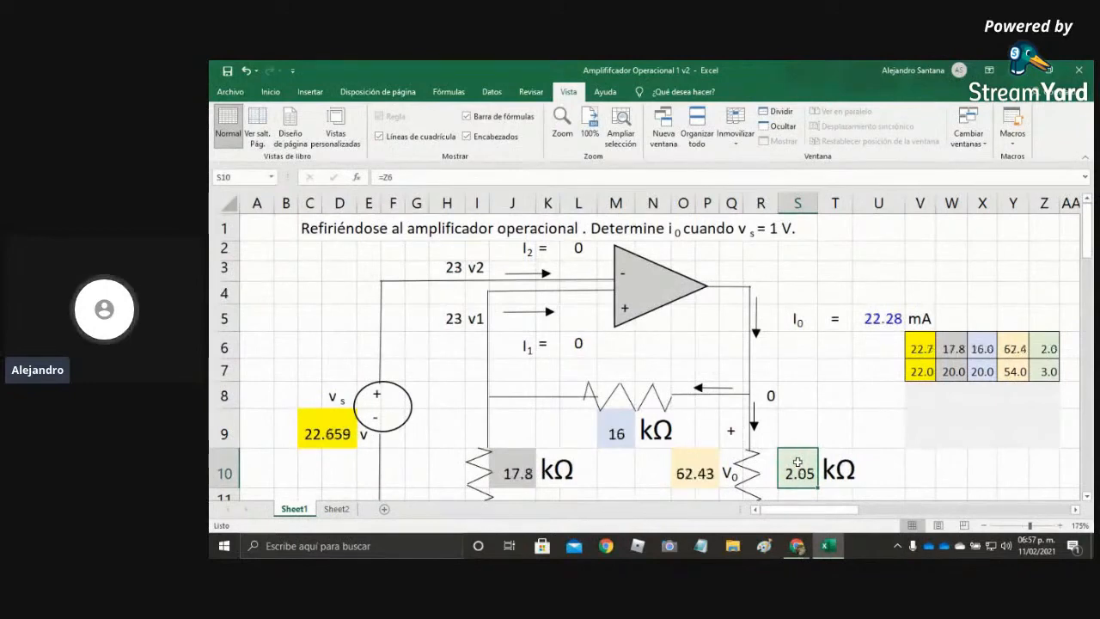
key("F9")
key("F9")
key("F9")
key("F9")
key("F9")
Check the formula behind I0 in cell U5 and follow its value over several recalculations.
left_click(879, 319)
key("F9")
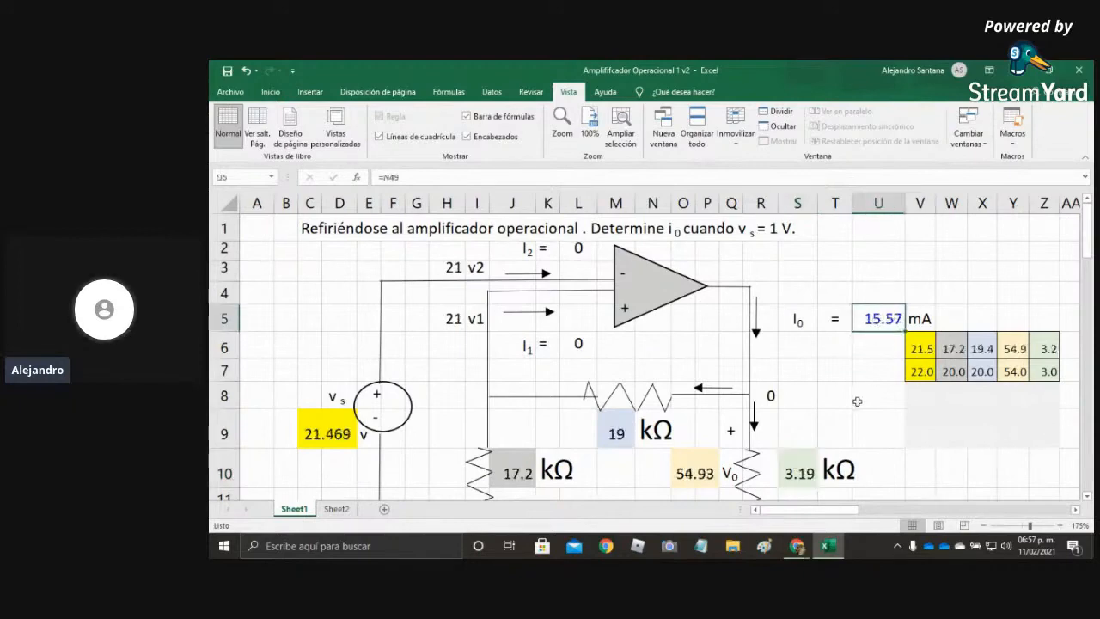
key("F9")
key("F9")
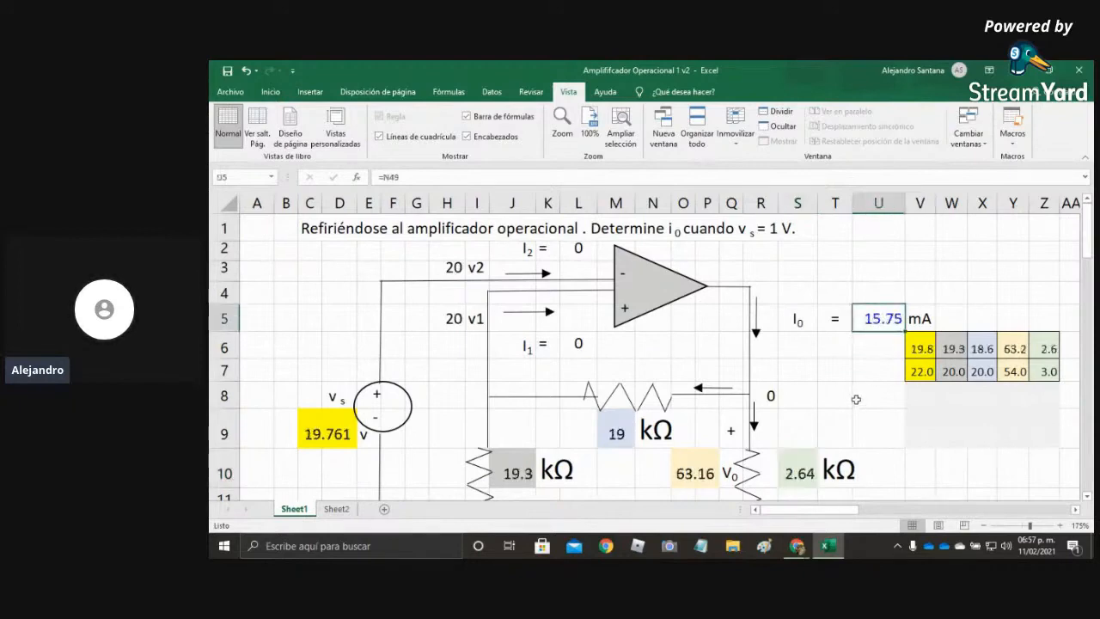
key("F9")
Review the source voltage in C9 and the circuit's lower component values together with I0.
left_click(316, 432)
key("F9")
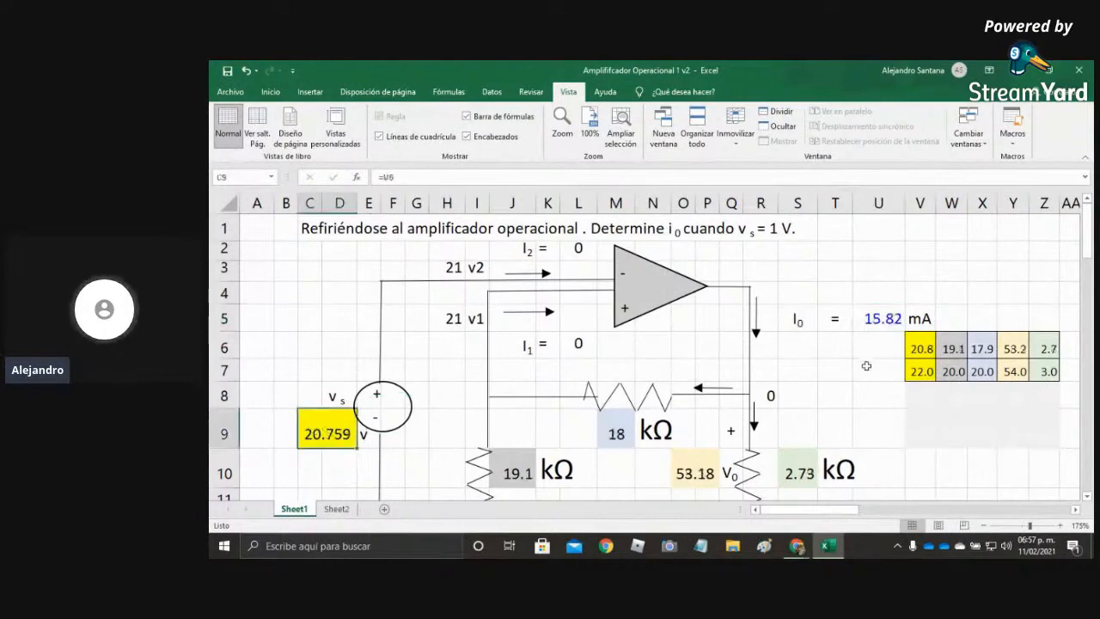
key("F9")
left_click_drag(309, 395, 751, 478)
key("F9")
left_click(920, 454)
left_click(876, 226)
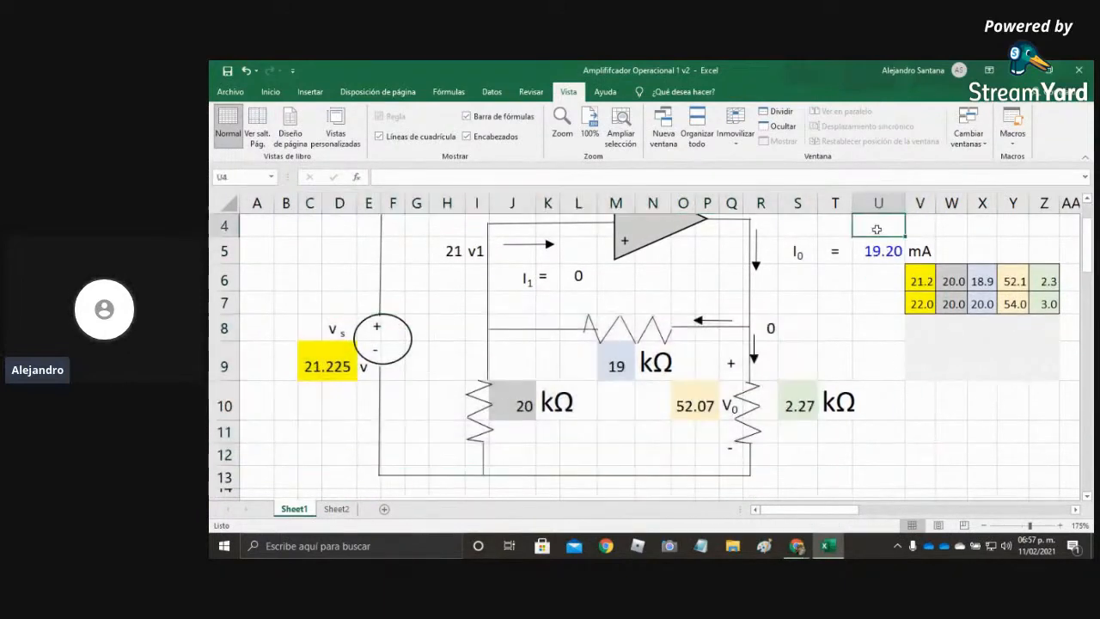
Follow the I0 result in cell U5 through several recalculations with the upper part of the circuit in view.
left_click(894, 251)
key("F9")
key("F9")
scroll(858, 381, "up", 1)
key("F9")
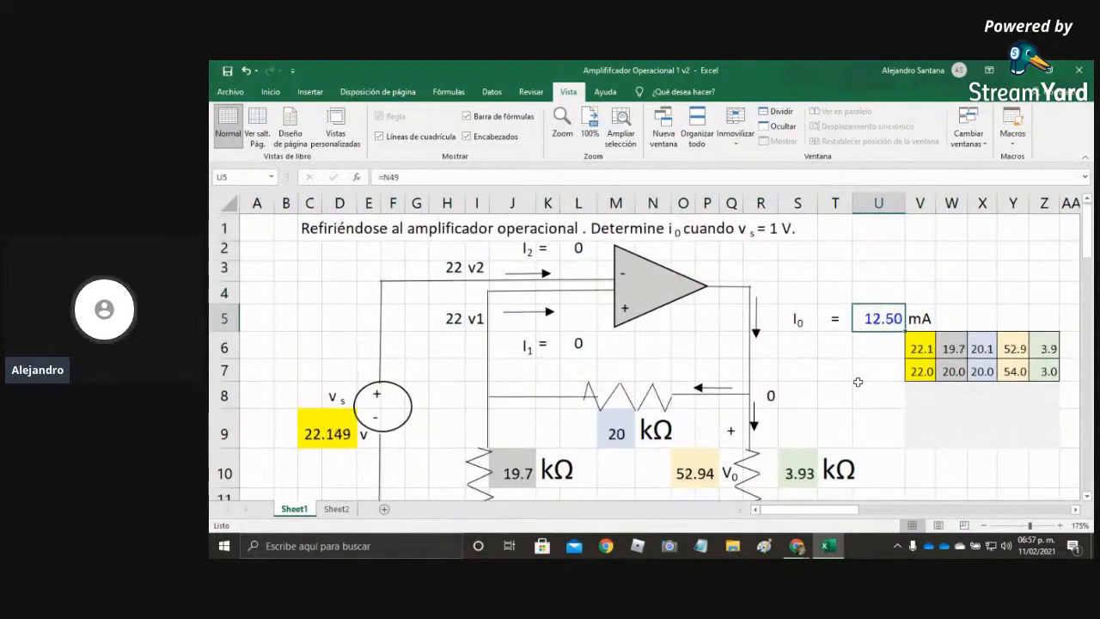
key("F9")
Inspect the source voltage in C9 and the blue resistor value in M9 while recalculating the random inputs.
left_click(299, 429)
key("F9")
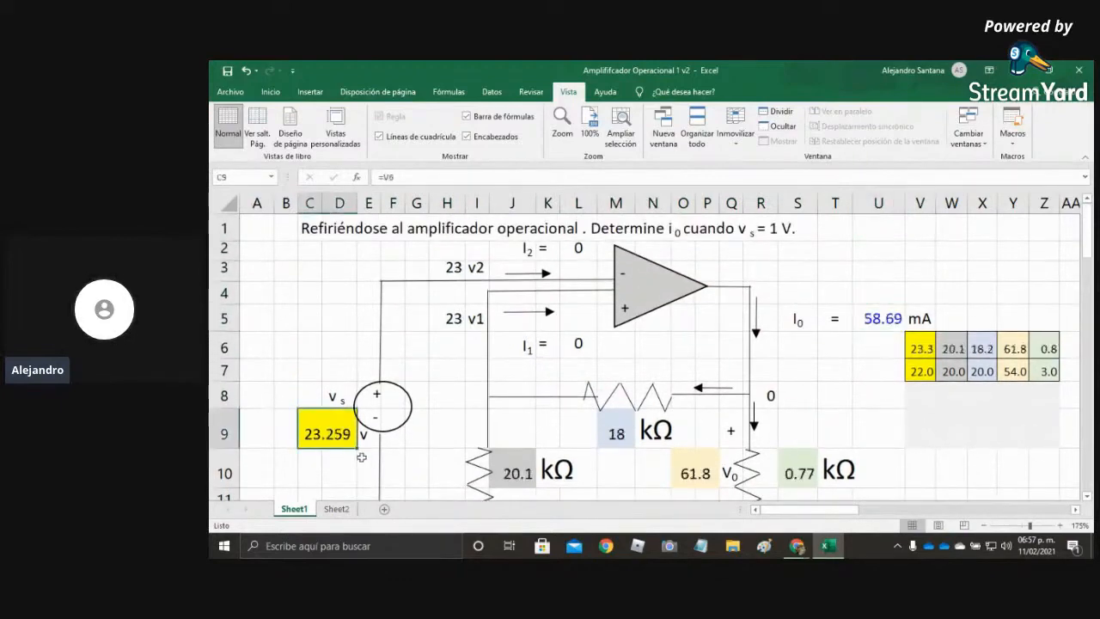
key("F9")
left_click(632, 477)
key("F9")
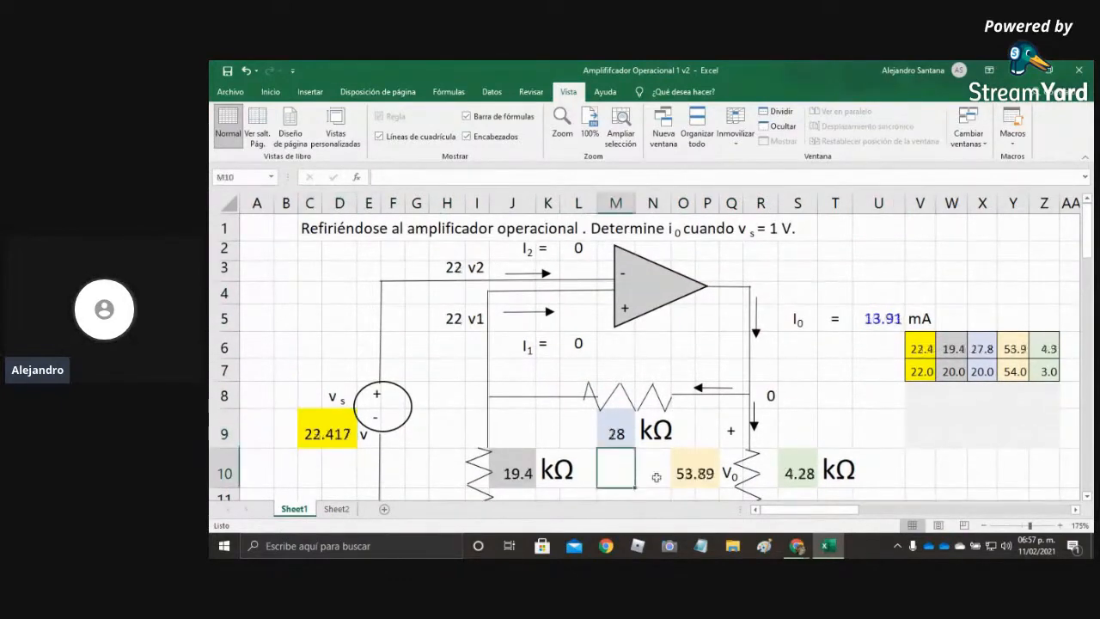
Recalculate the sheet repeatedly from an empty cell below I0 and compare I0 with the random inputs in V6:Z6.
left_click(817, 400)
key("F9")
key("F9")
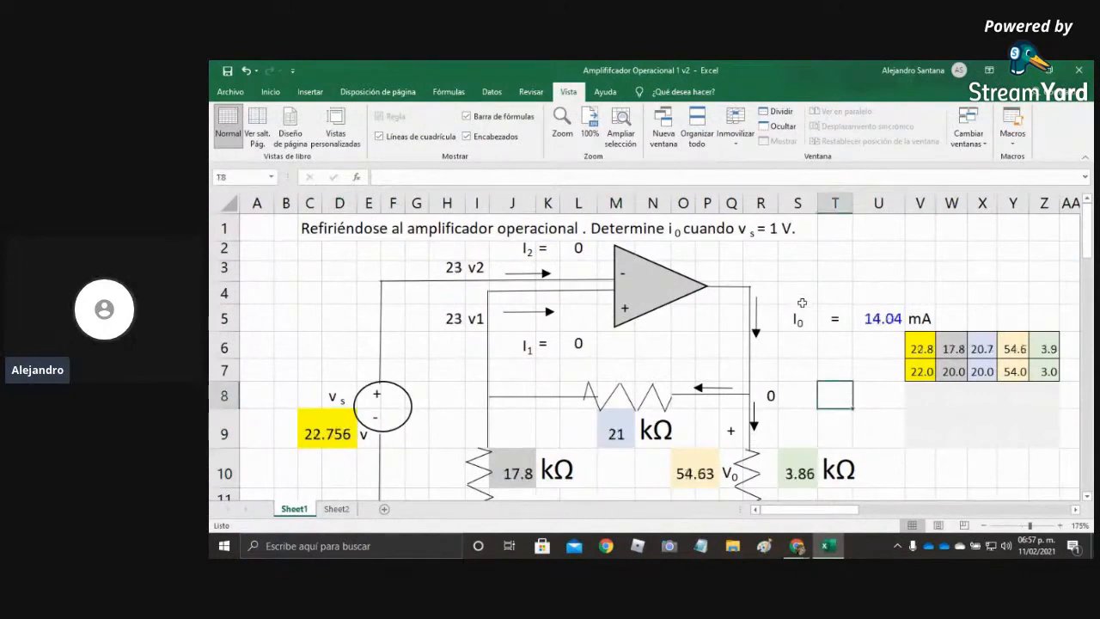
key("F9")
key("F9")
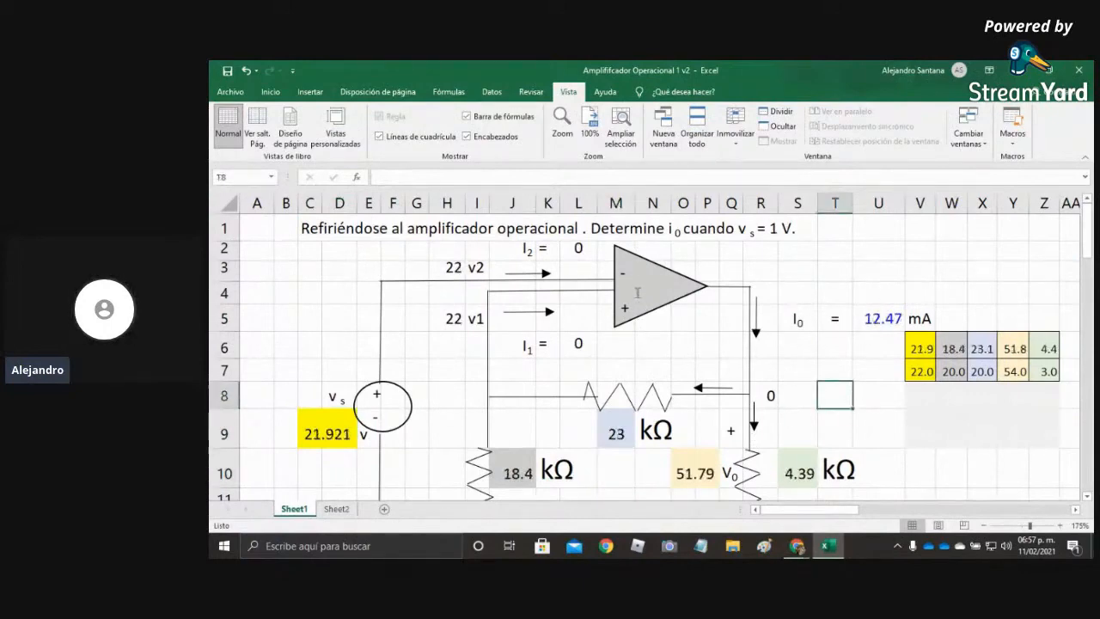
key("F9")
Watch the source voltage, v1, v2, resistor values and I0 over further recalculations with an empty cell near the source selected.
left_click(293, 293)
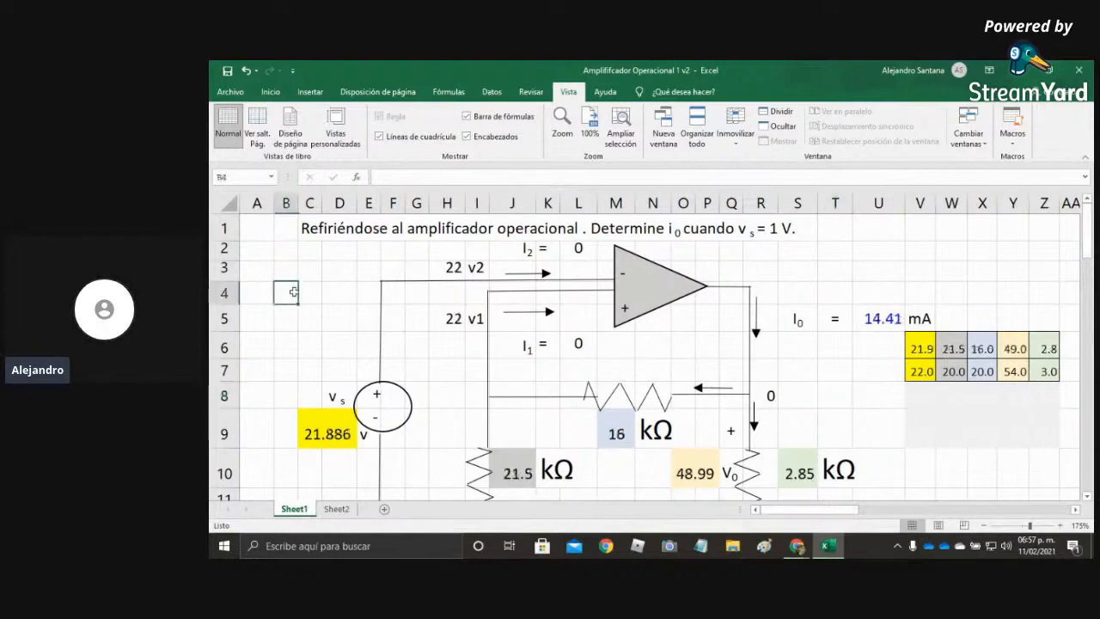
key("F9")
key("F9")
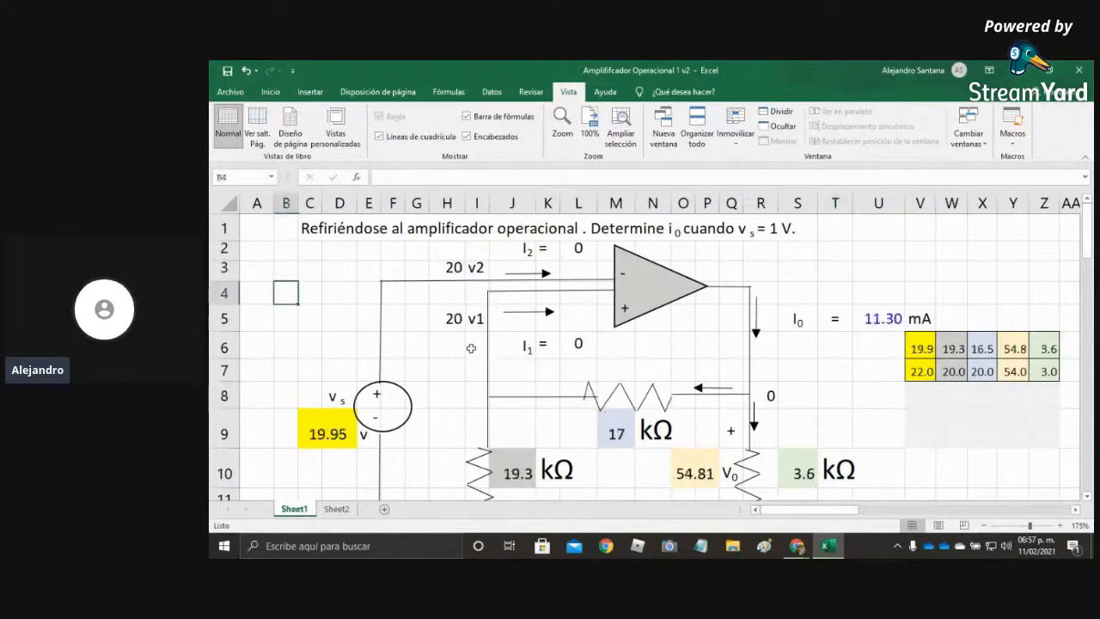
left_click(323, 286)
key("F9")
key("F9")
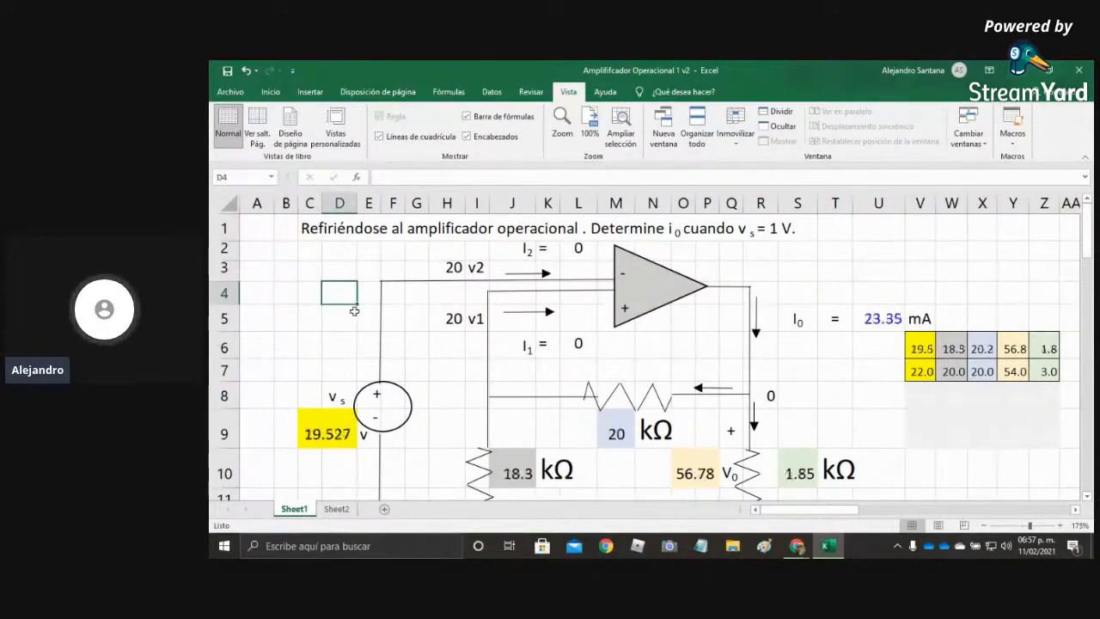
key("F9")
key("F9")
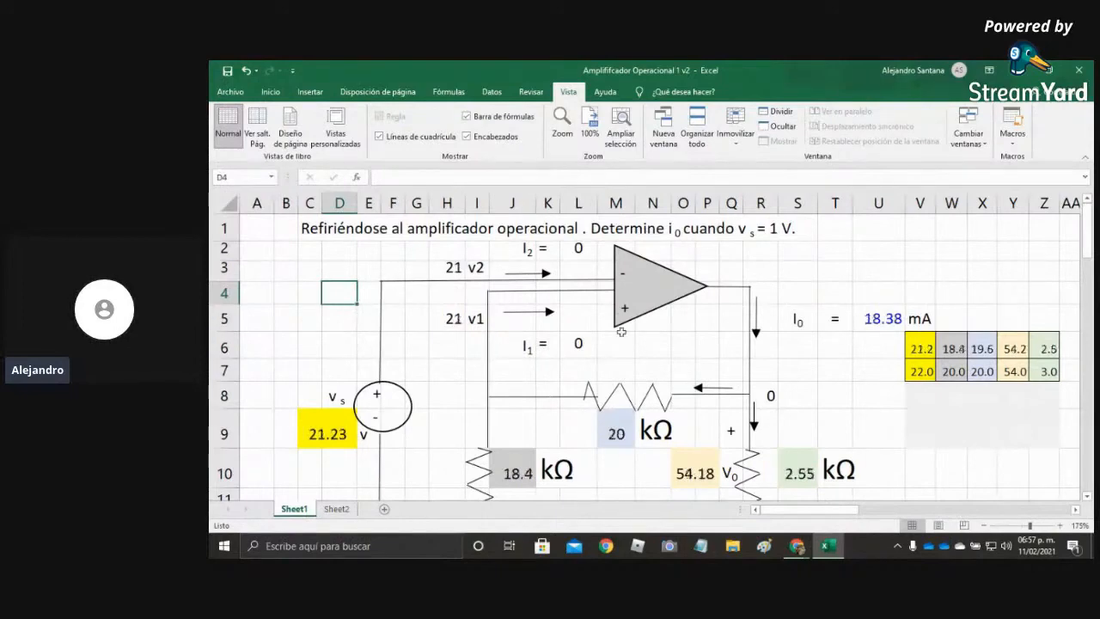
key("F9")
key("F9")
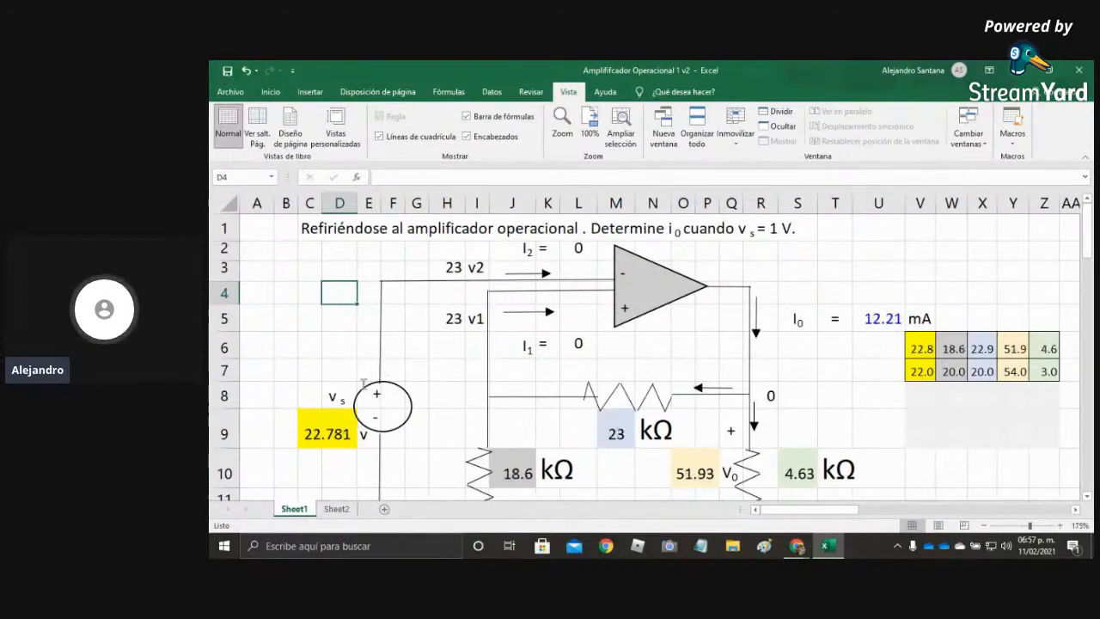
key("F9")
key("F9")
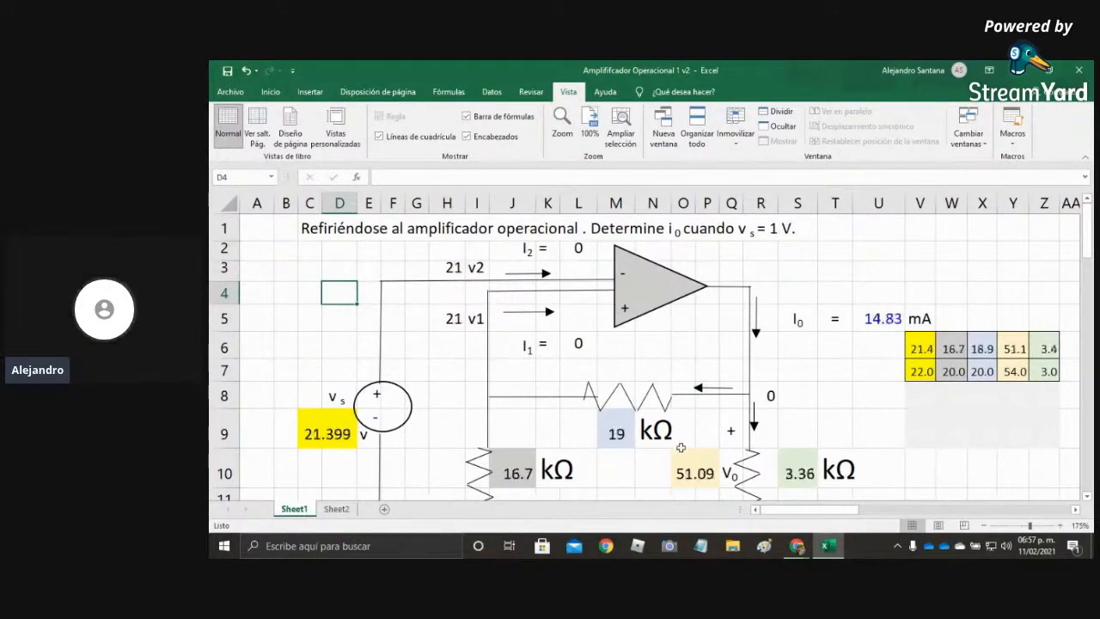